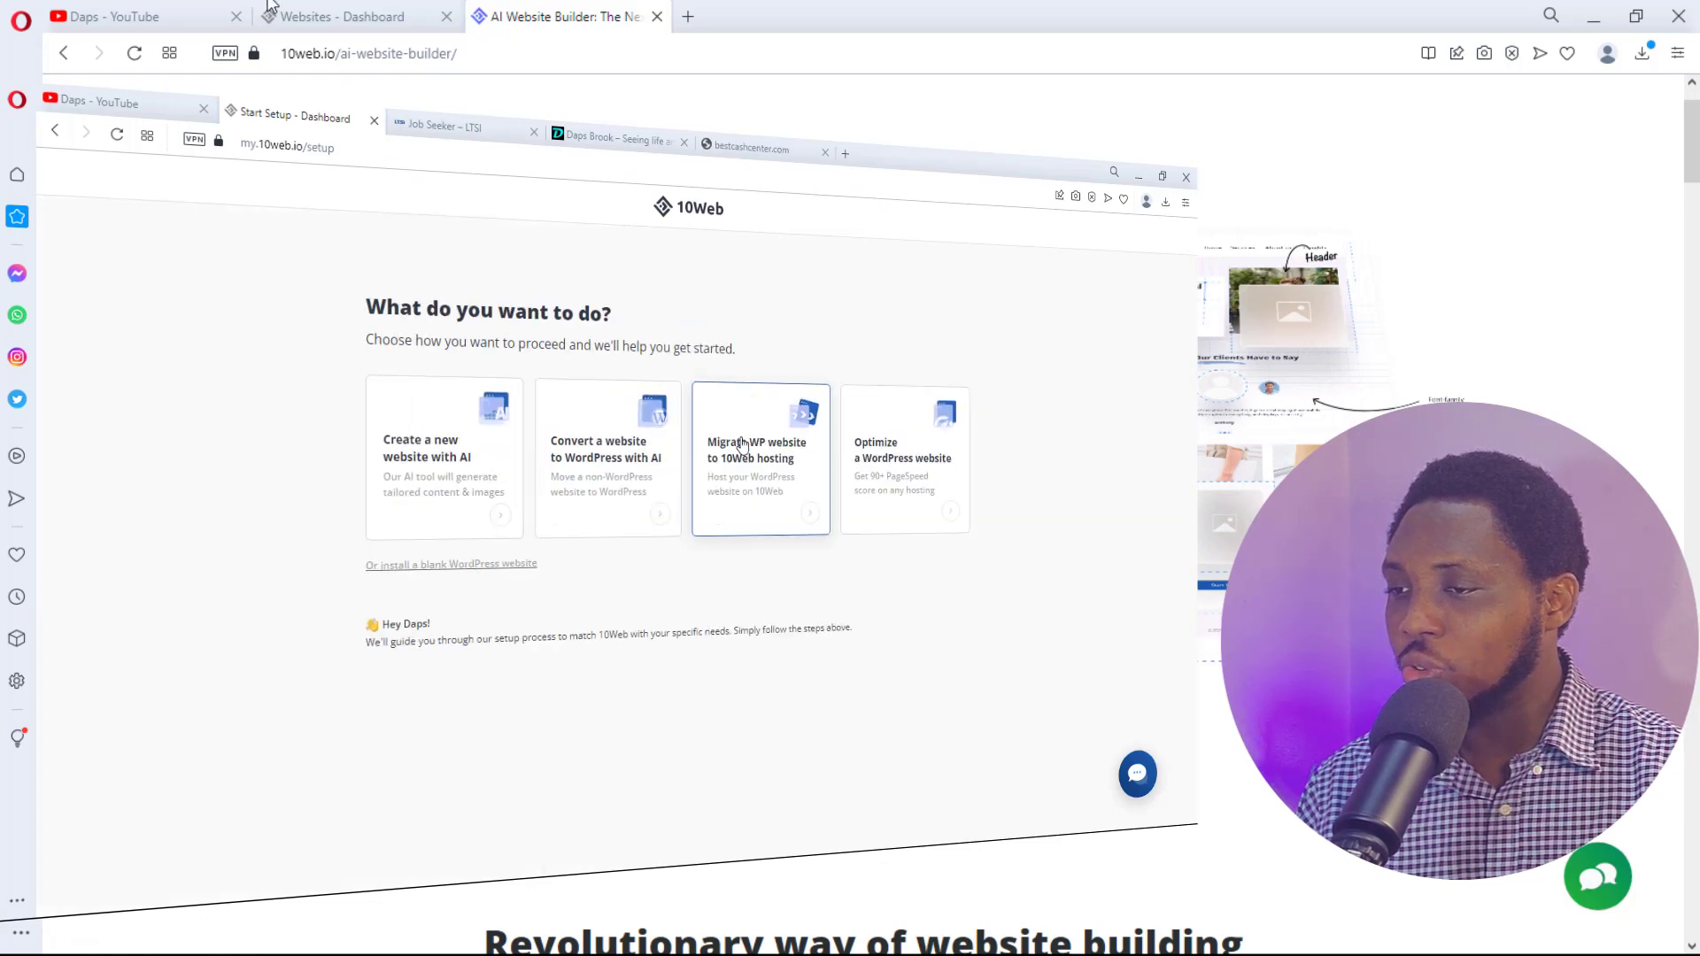
- From the empty Websites dashboard, choose Generate with AI to begin a new WordPress site
{"action": "left_click", "coordinate": [327, 16]}
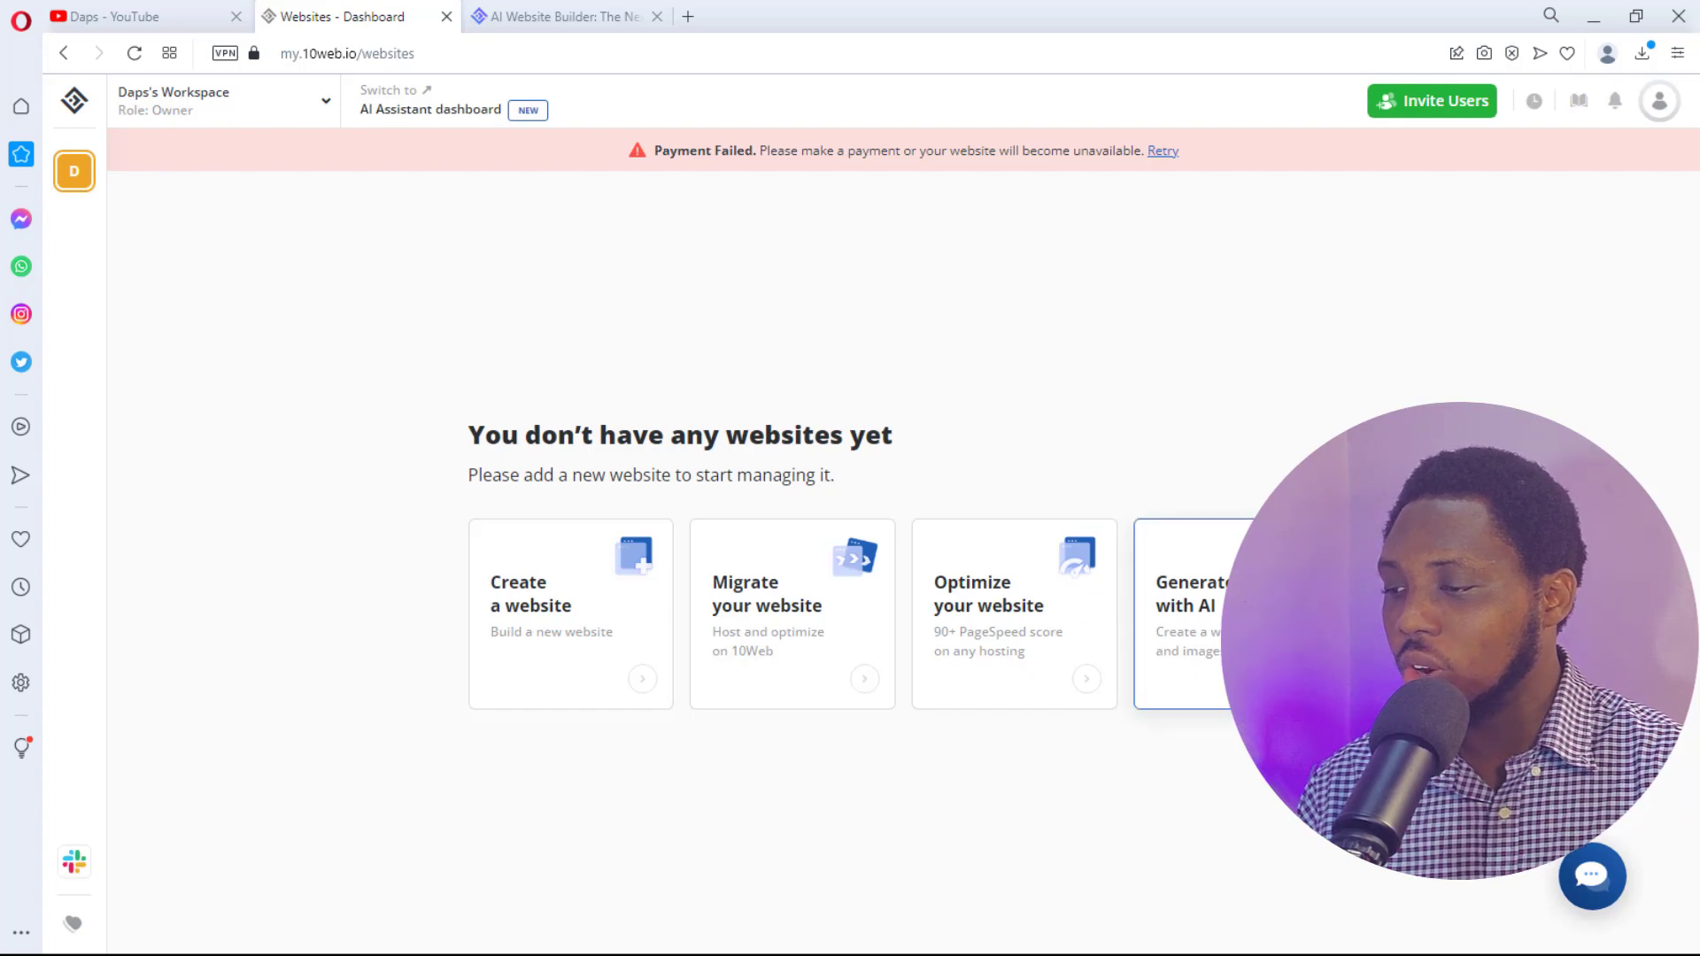
{"action": "left_click", "coordinate": [1279, 633]}
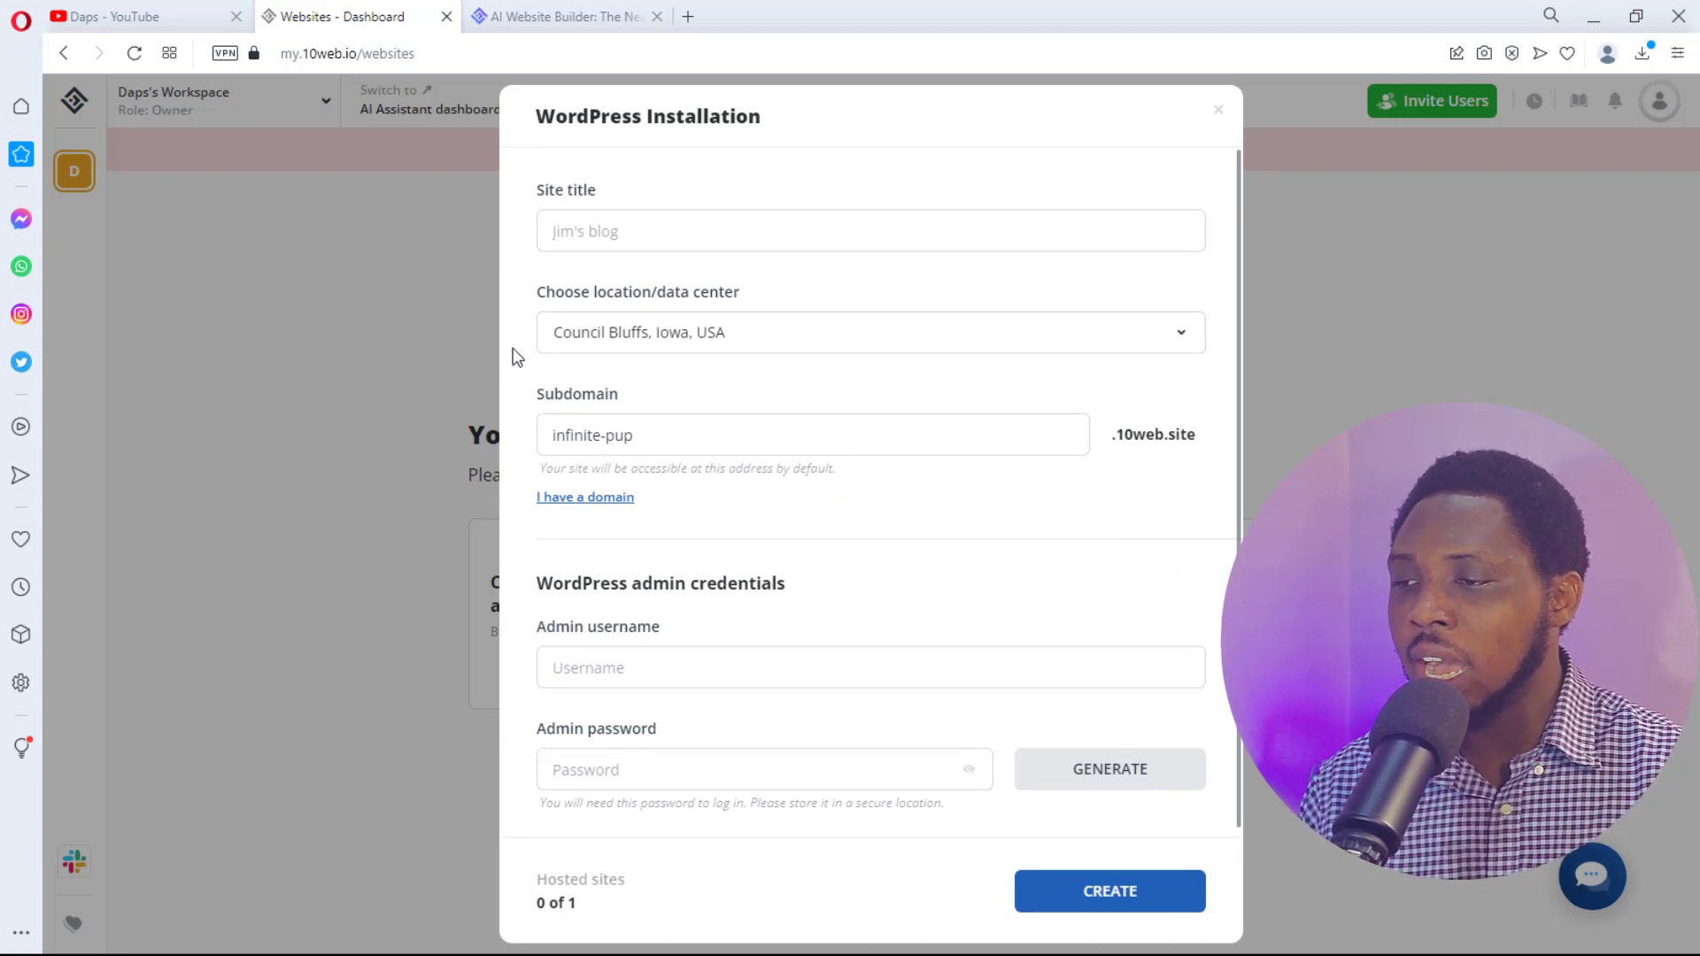
- Title the new site 'Daps Digital' and replace the default subdomain with 'dapsdigital'
{"action": "left_click", "coordinate": [577, 232]}
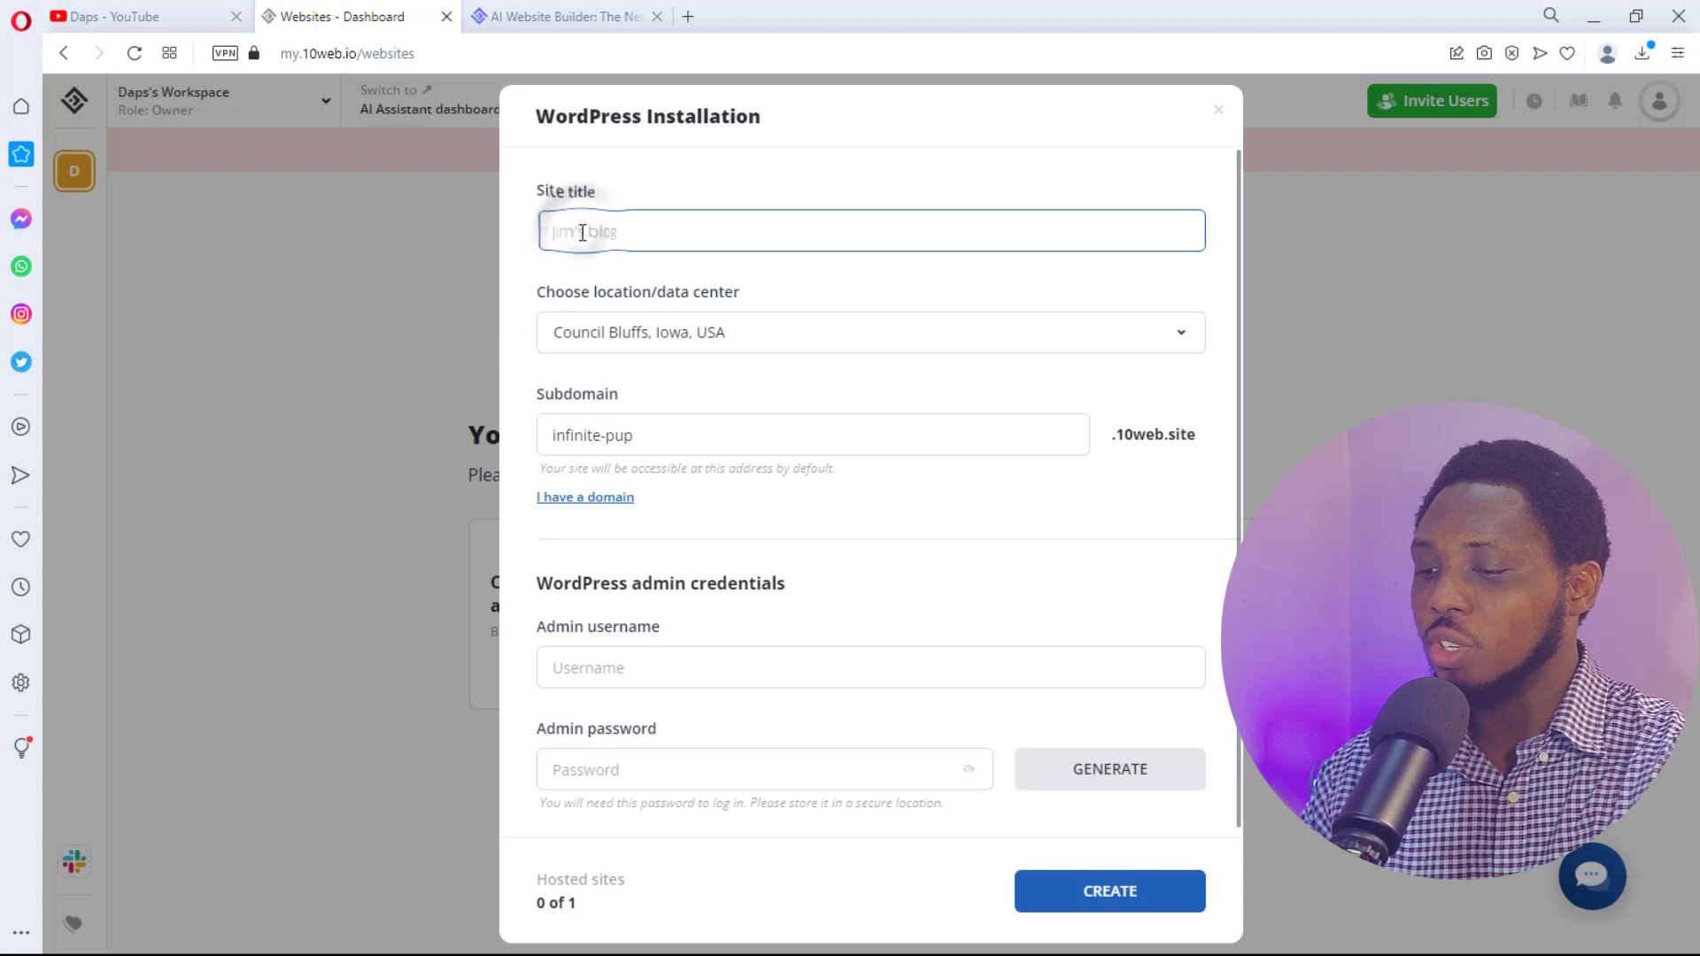
{"action": "type", "text": "Daps "}
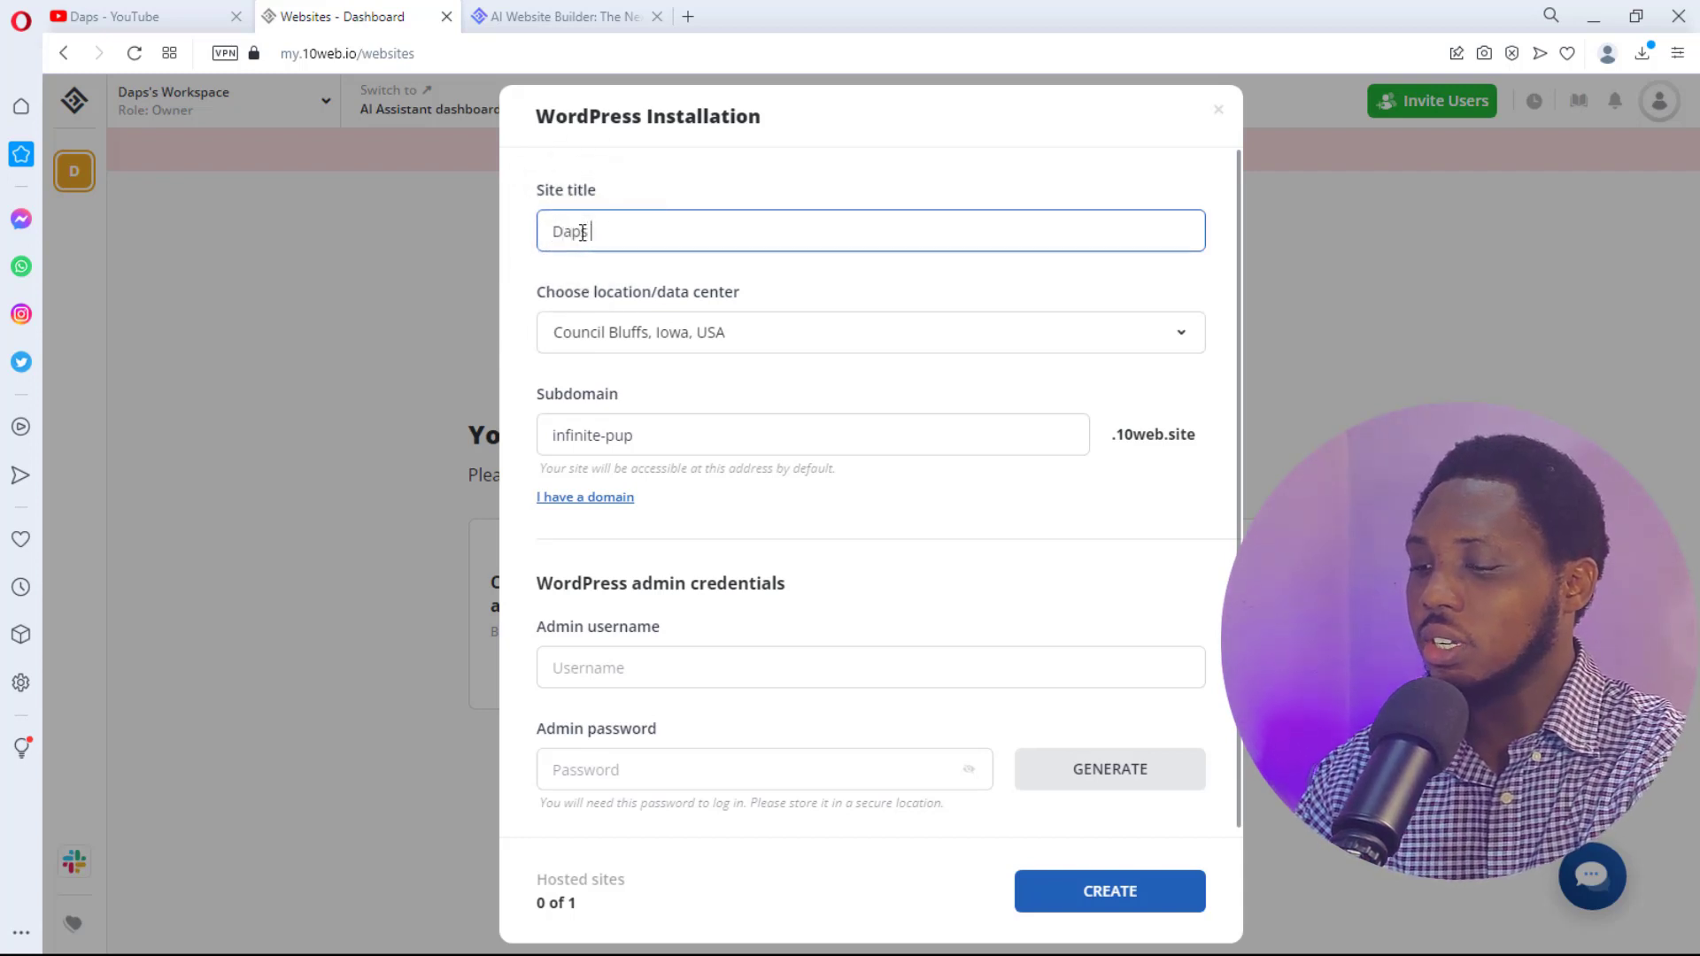
{"action": "type", "text": "Digital"}
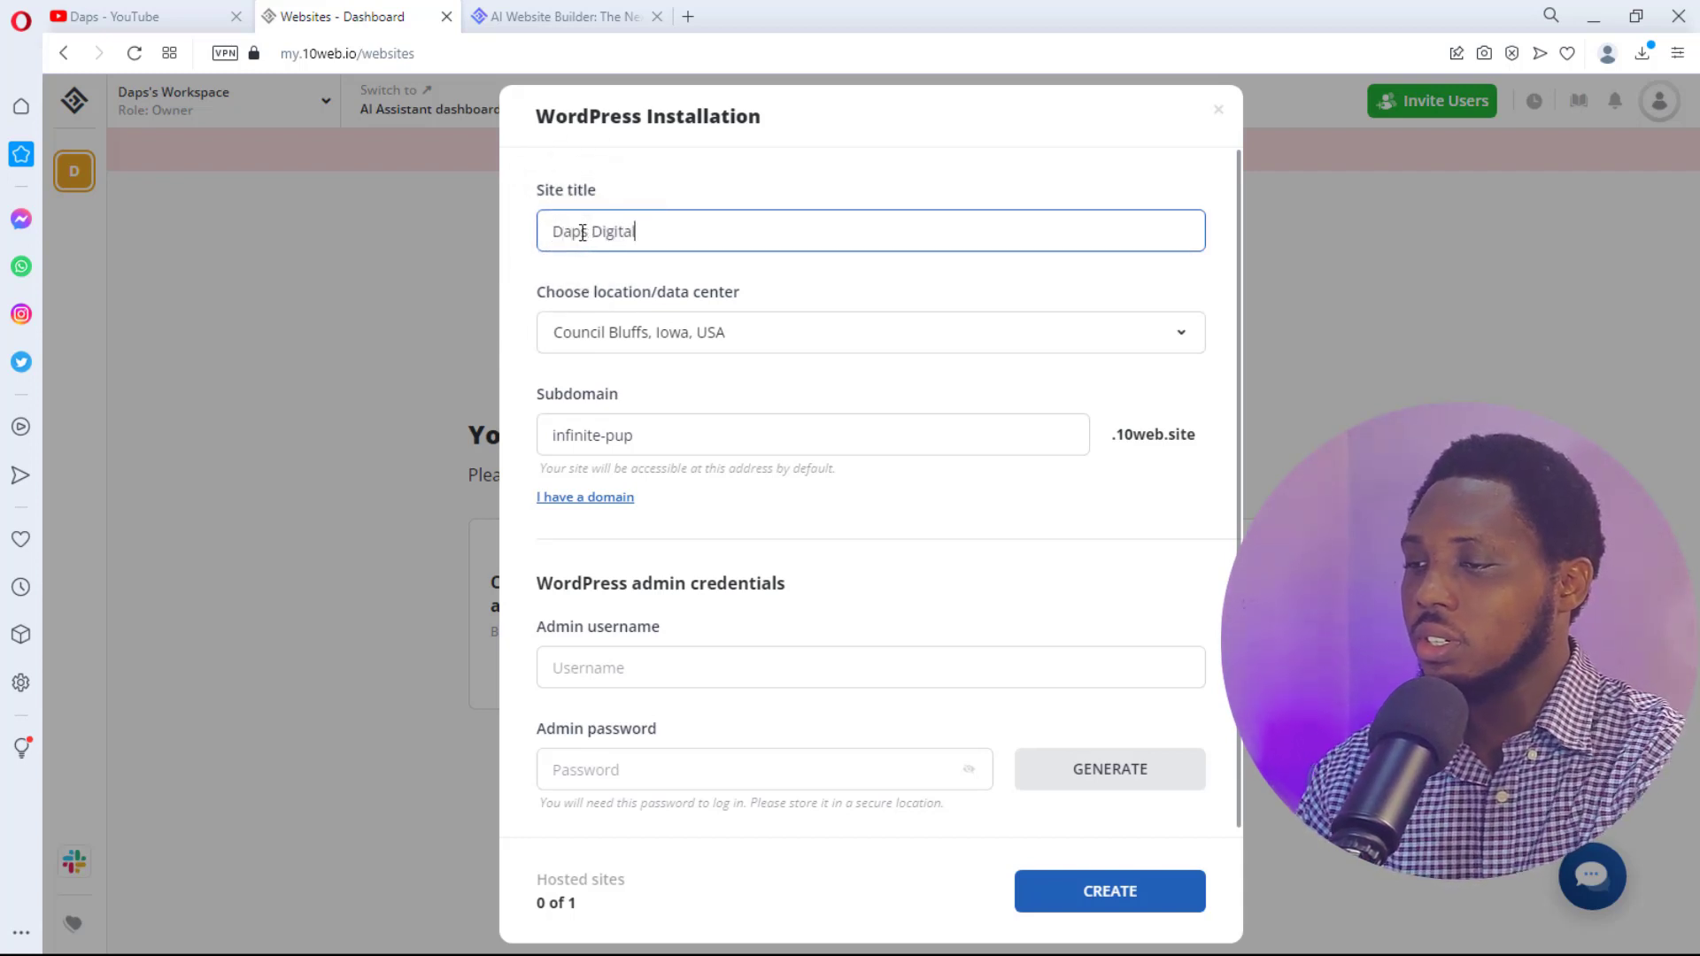
{"action": "scroll", "coordinate": [624, 266], "scroll_direction": "down", "scroll_amount": 1}
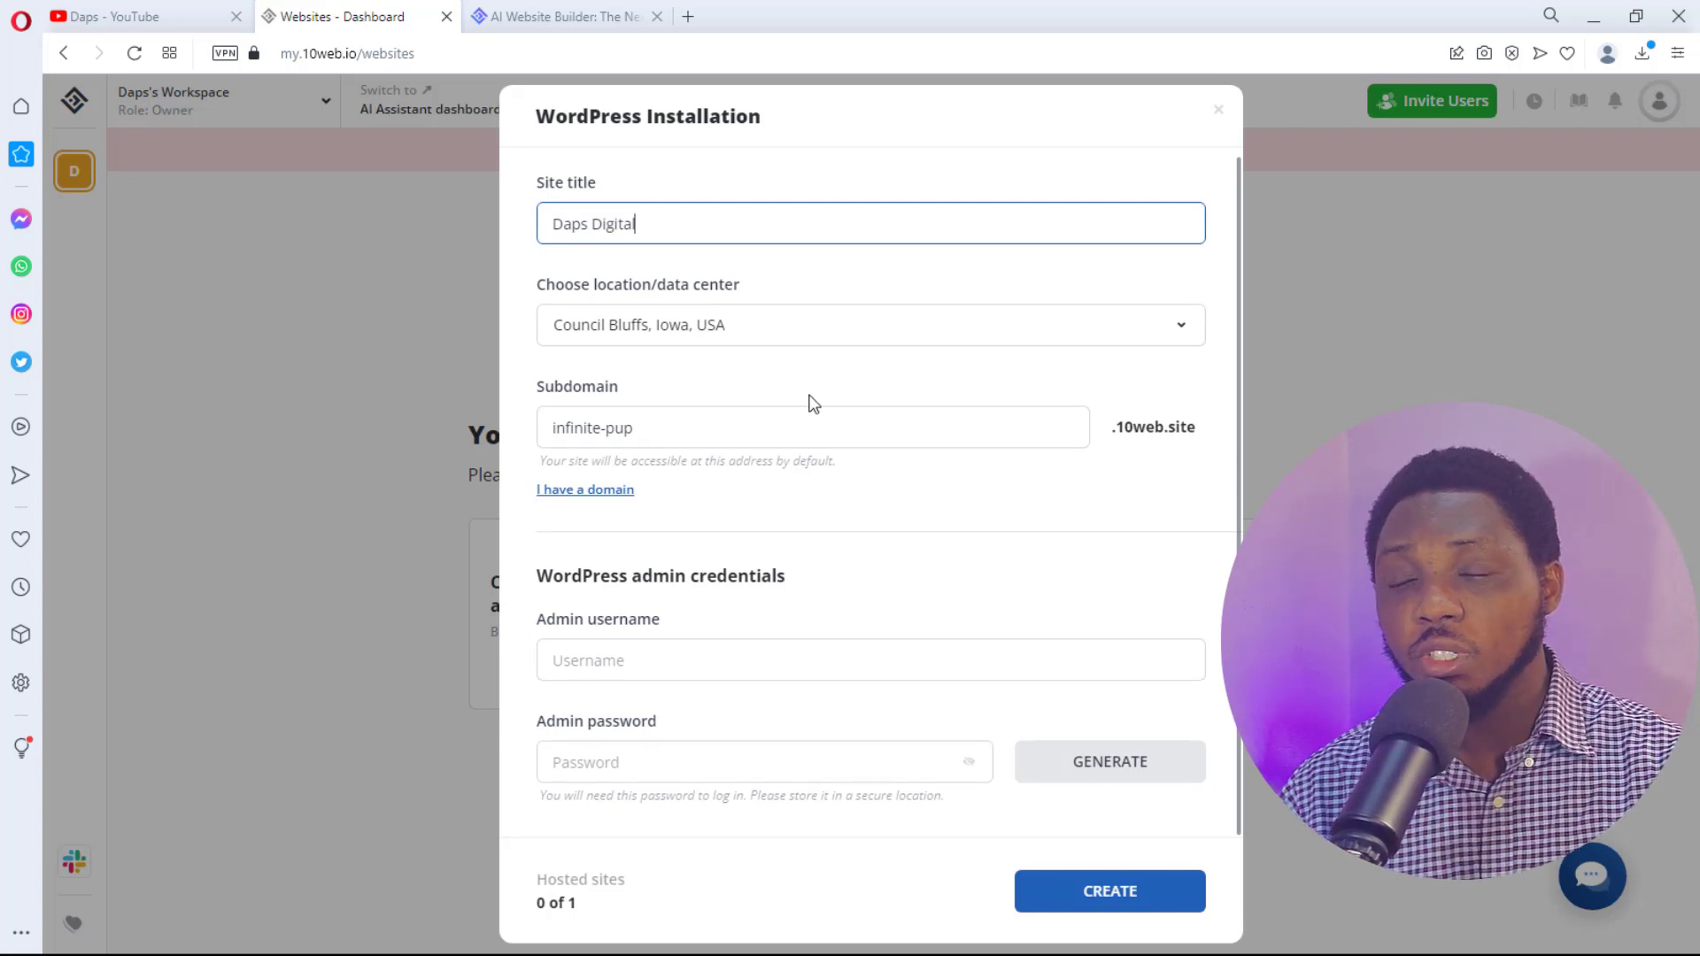
{"action": "left_click_drag", "start_coordinate": [652, 420], "coordinate": [493, 450]}
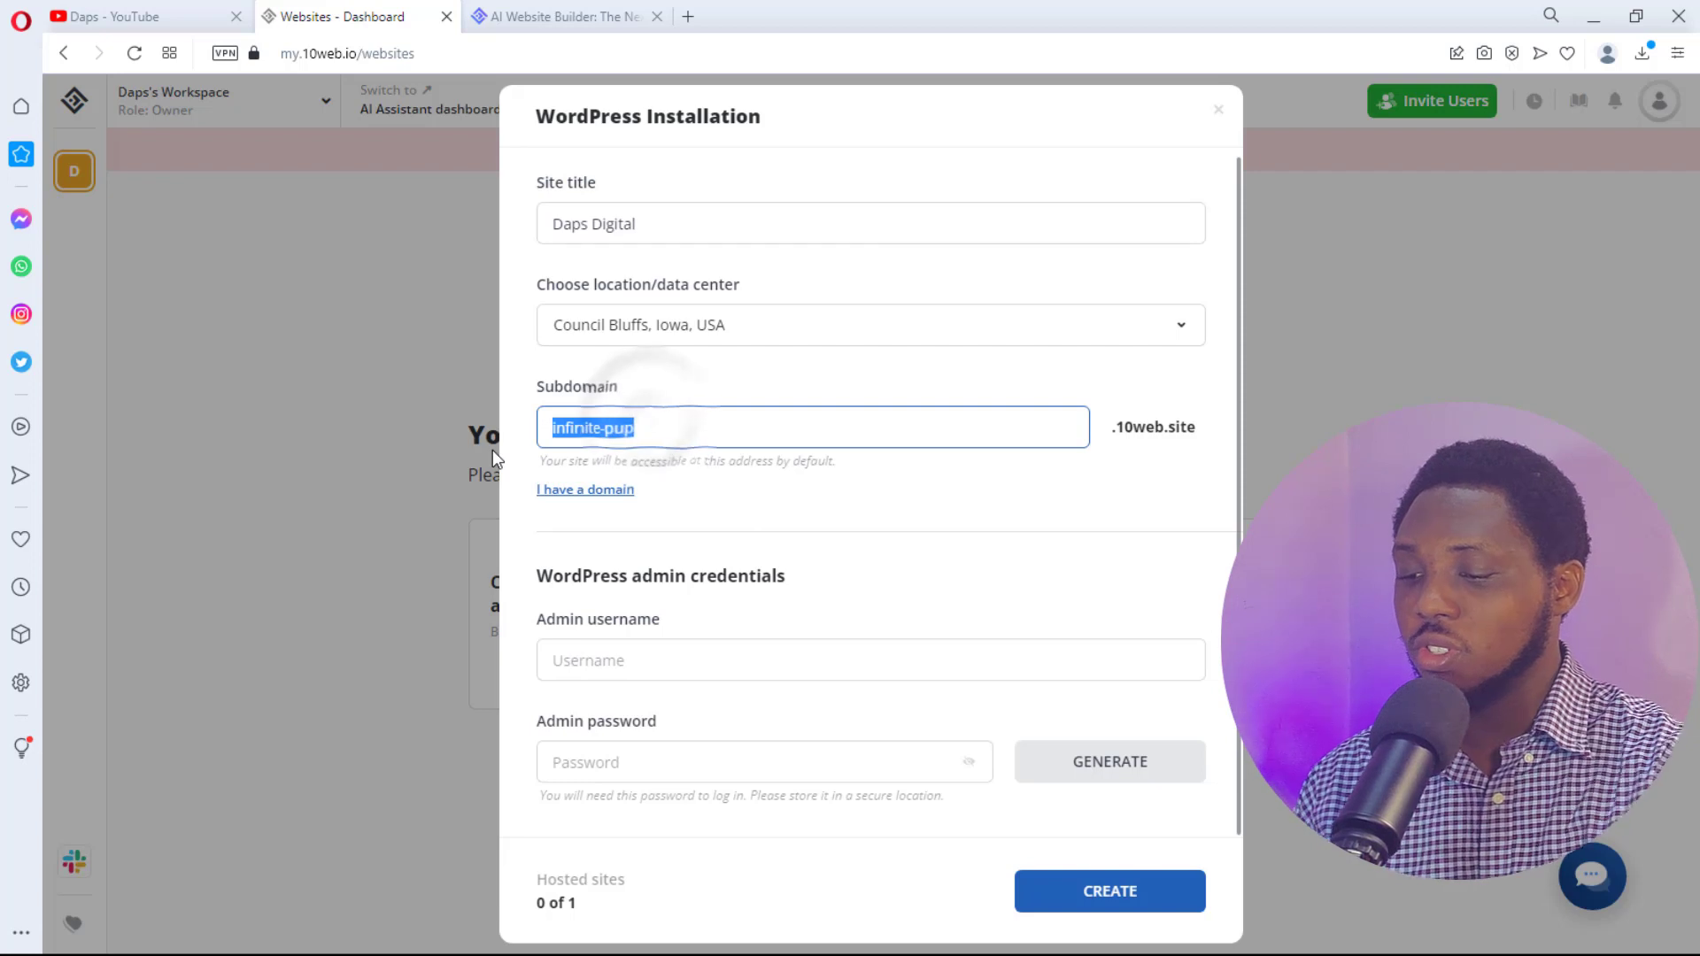
{"action": "type", "text": "dapsd"}
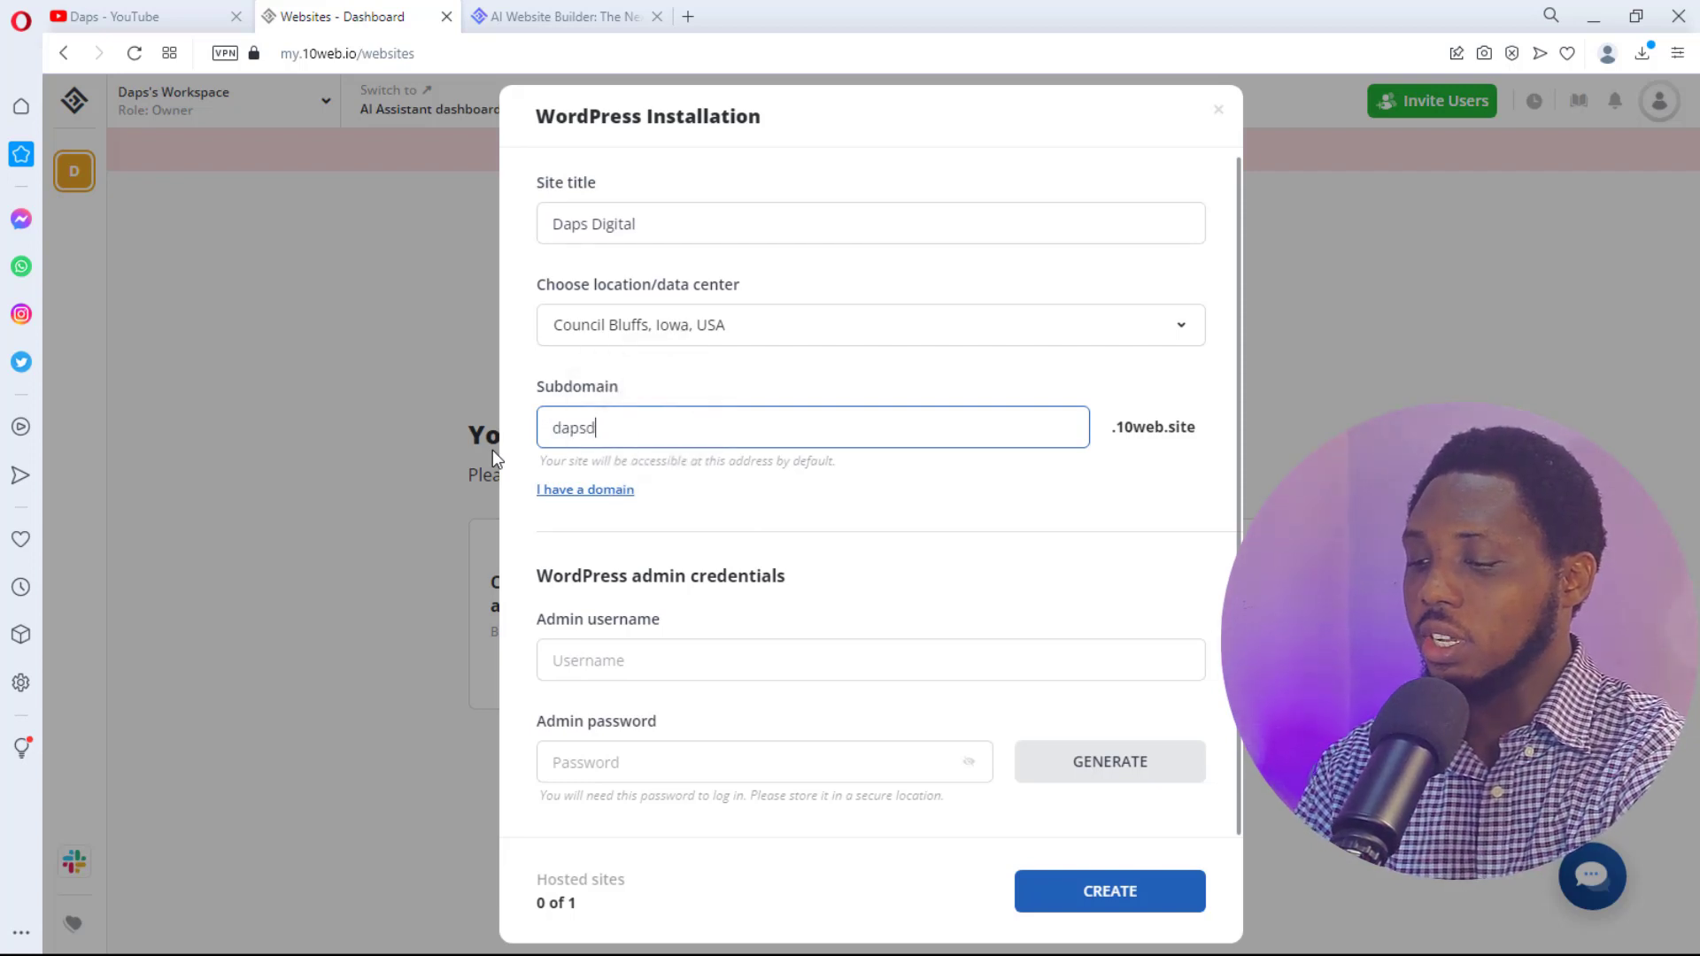
{"action": "type", "text": "igital"}
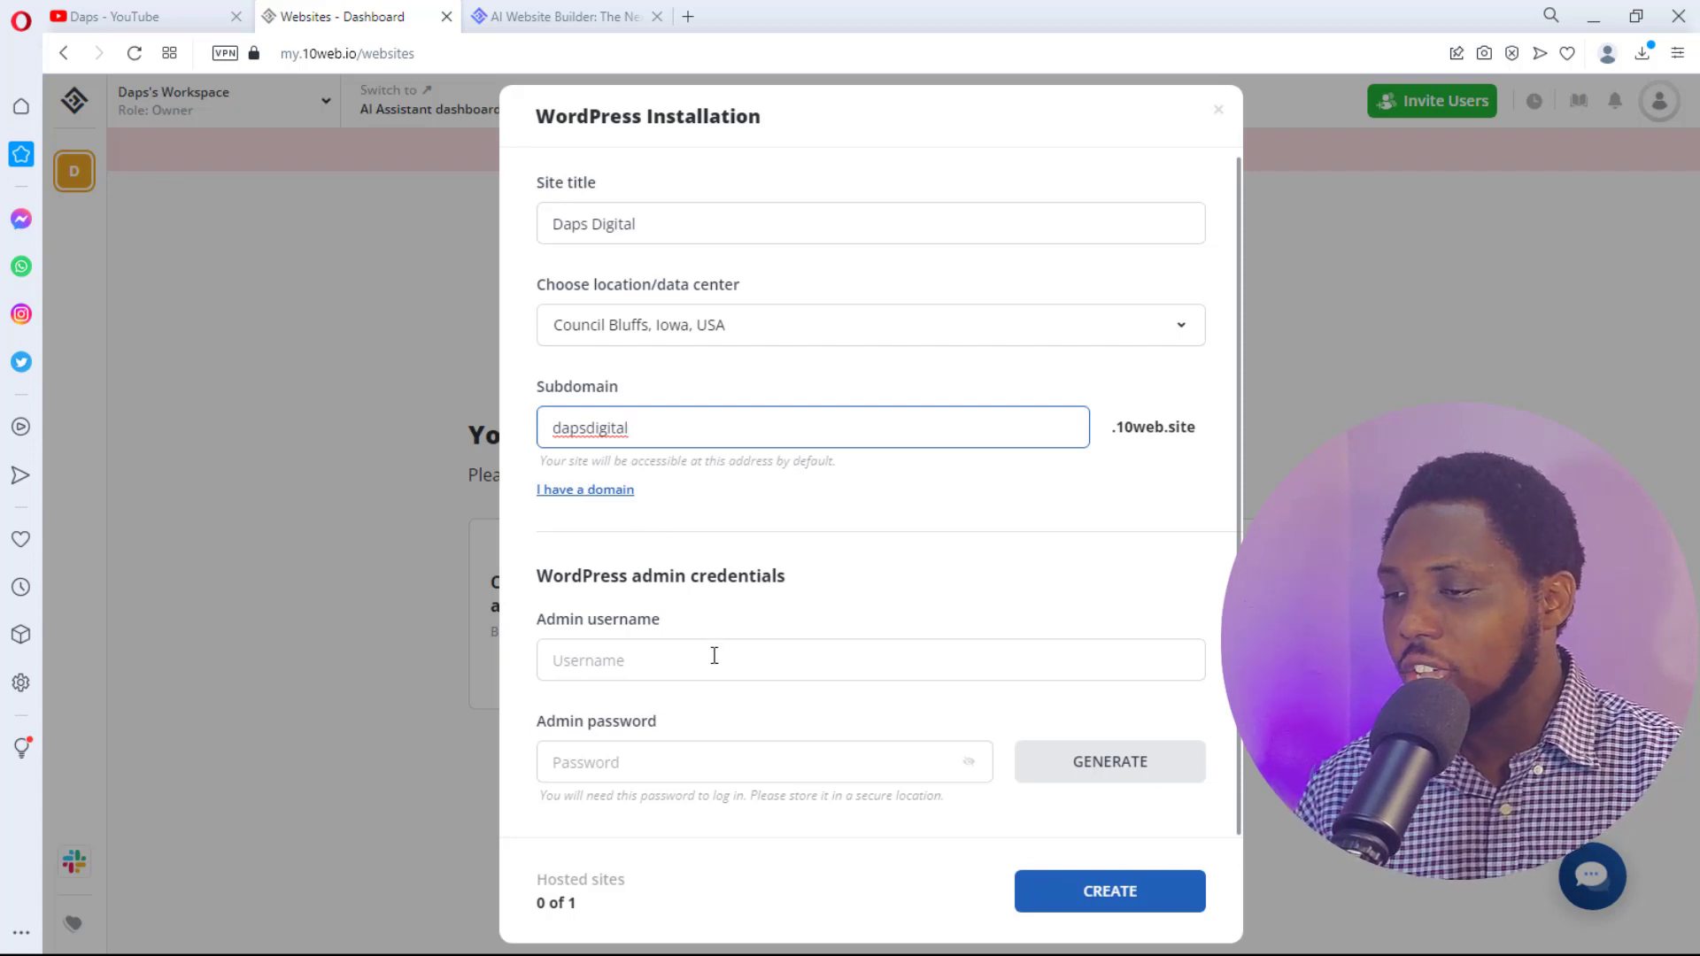
- Set the admin username to 'admin' with a password and create the site
{"action": "left_click", "coordinate": [628, 659]}
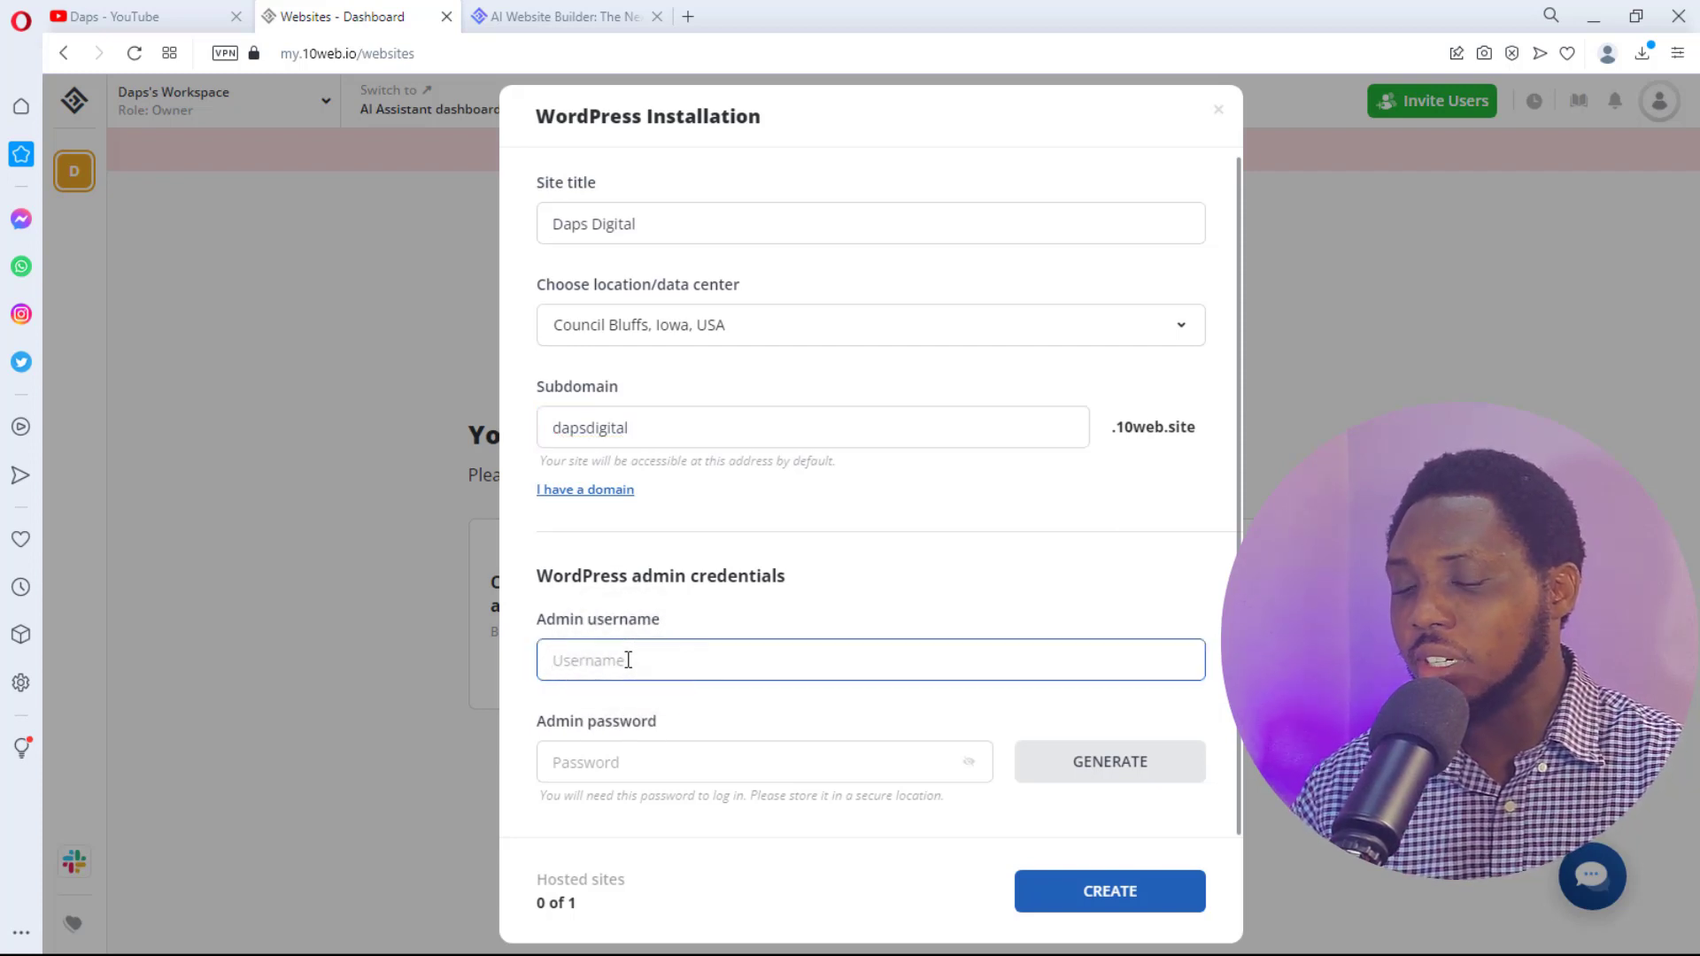
{"action": "type", "text": "ad"}
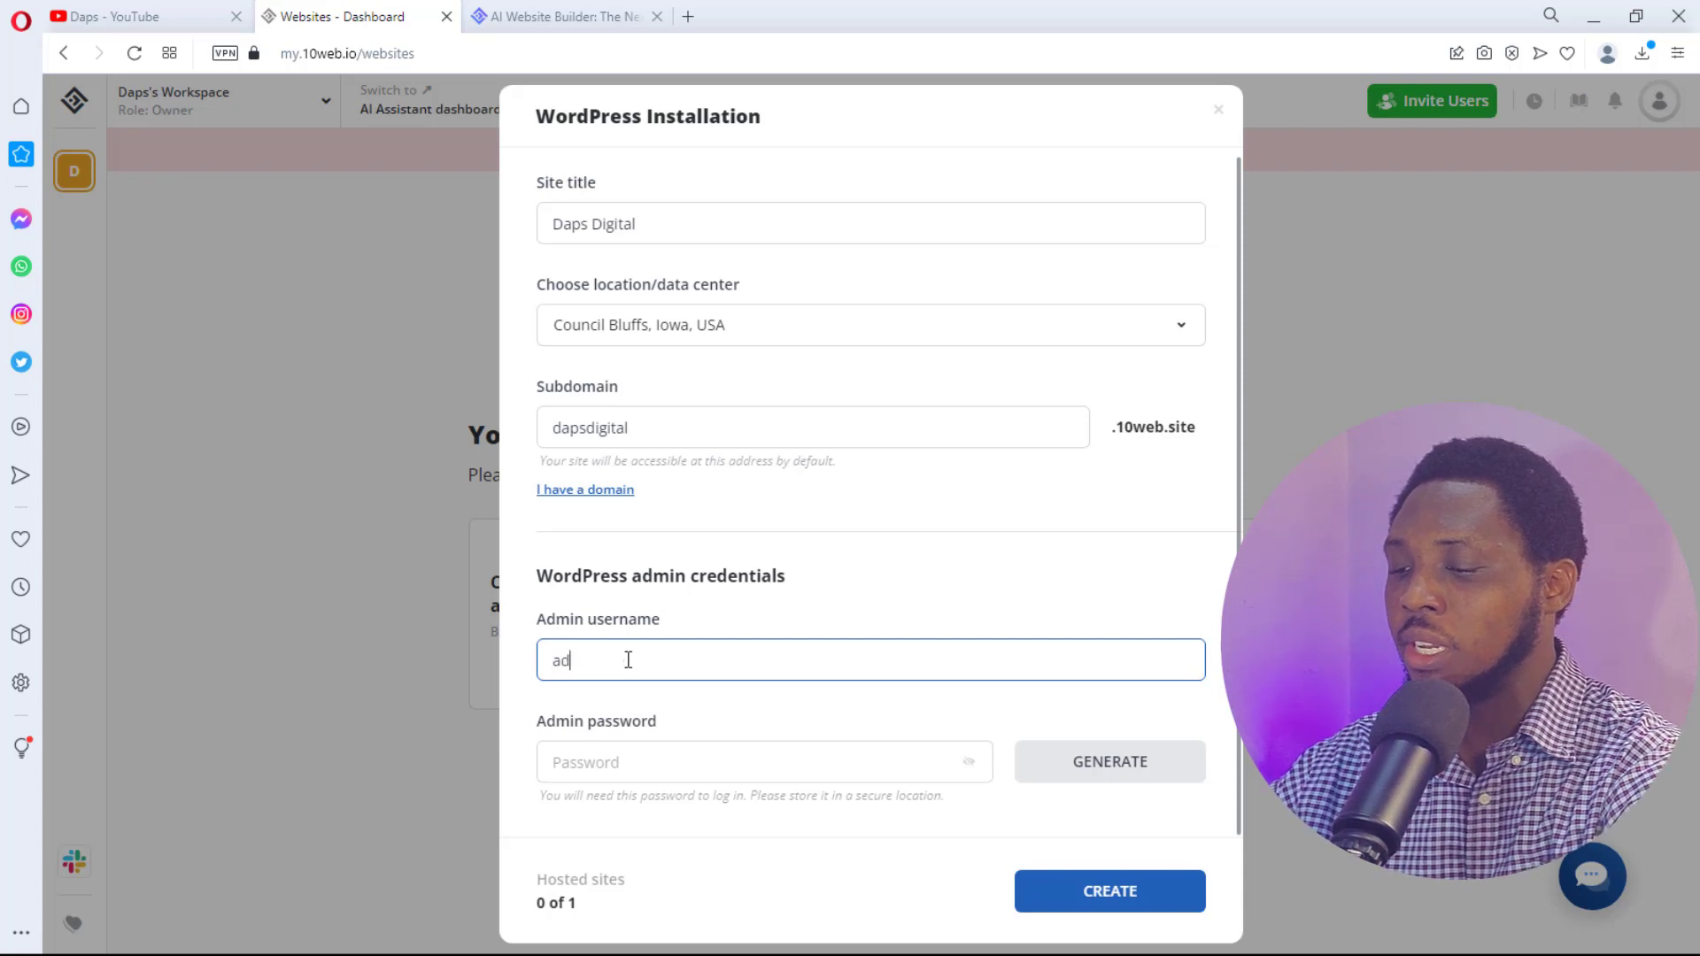
{"action": "type", "text": "min"}
{"action": "key", "text": "Tab"}
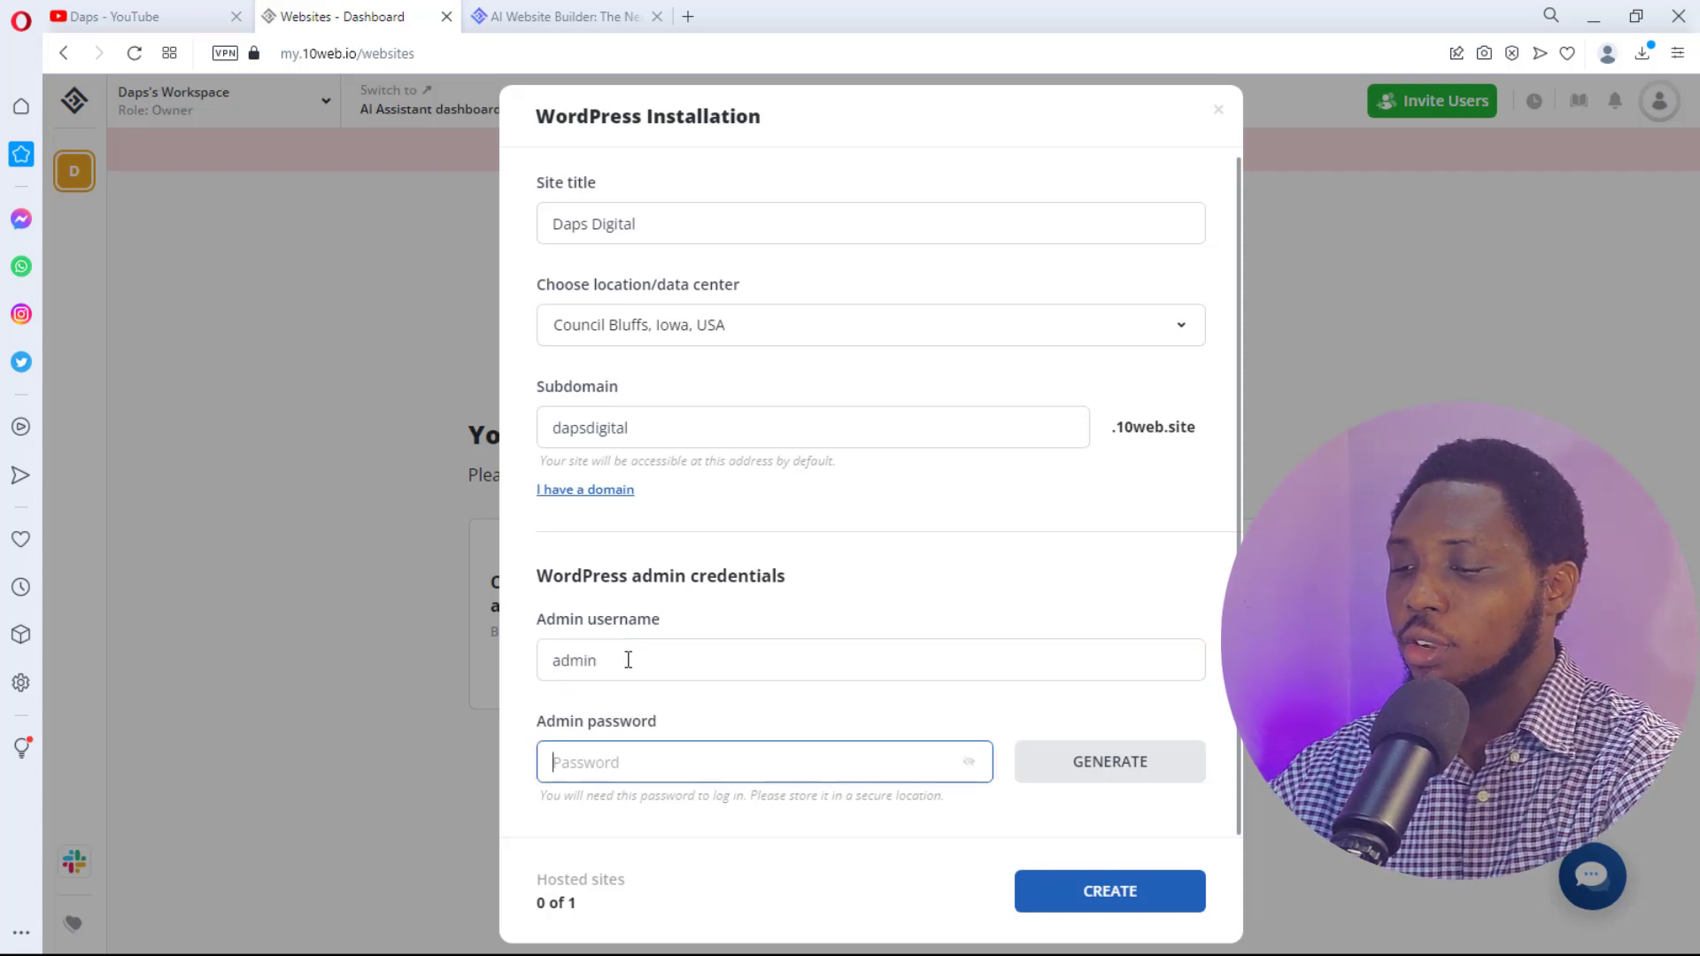
{"action": "type", "text": "•••••••••"}
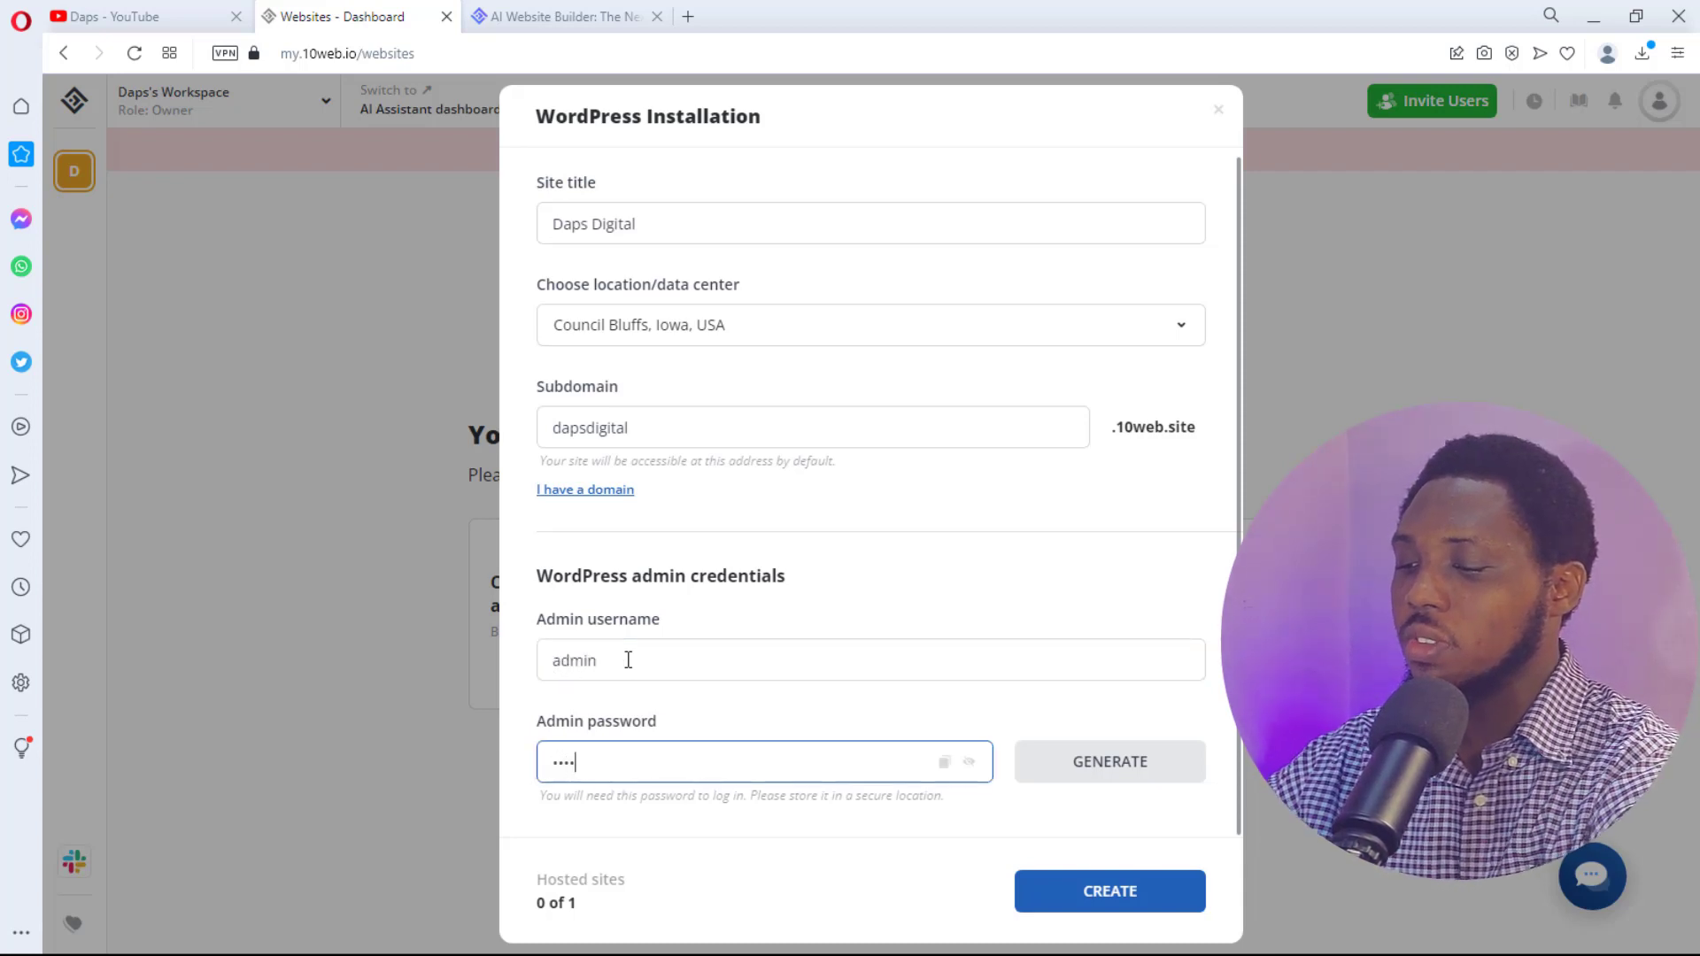
{"action": "type", "text": "•••••••"}
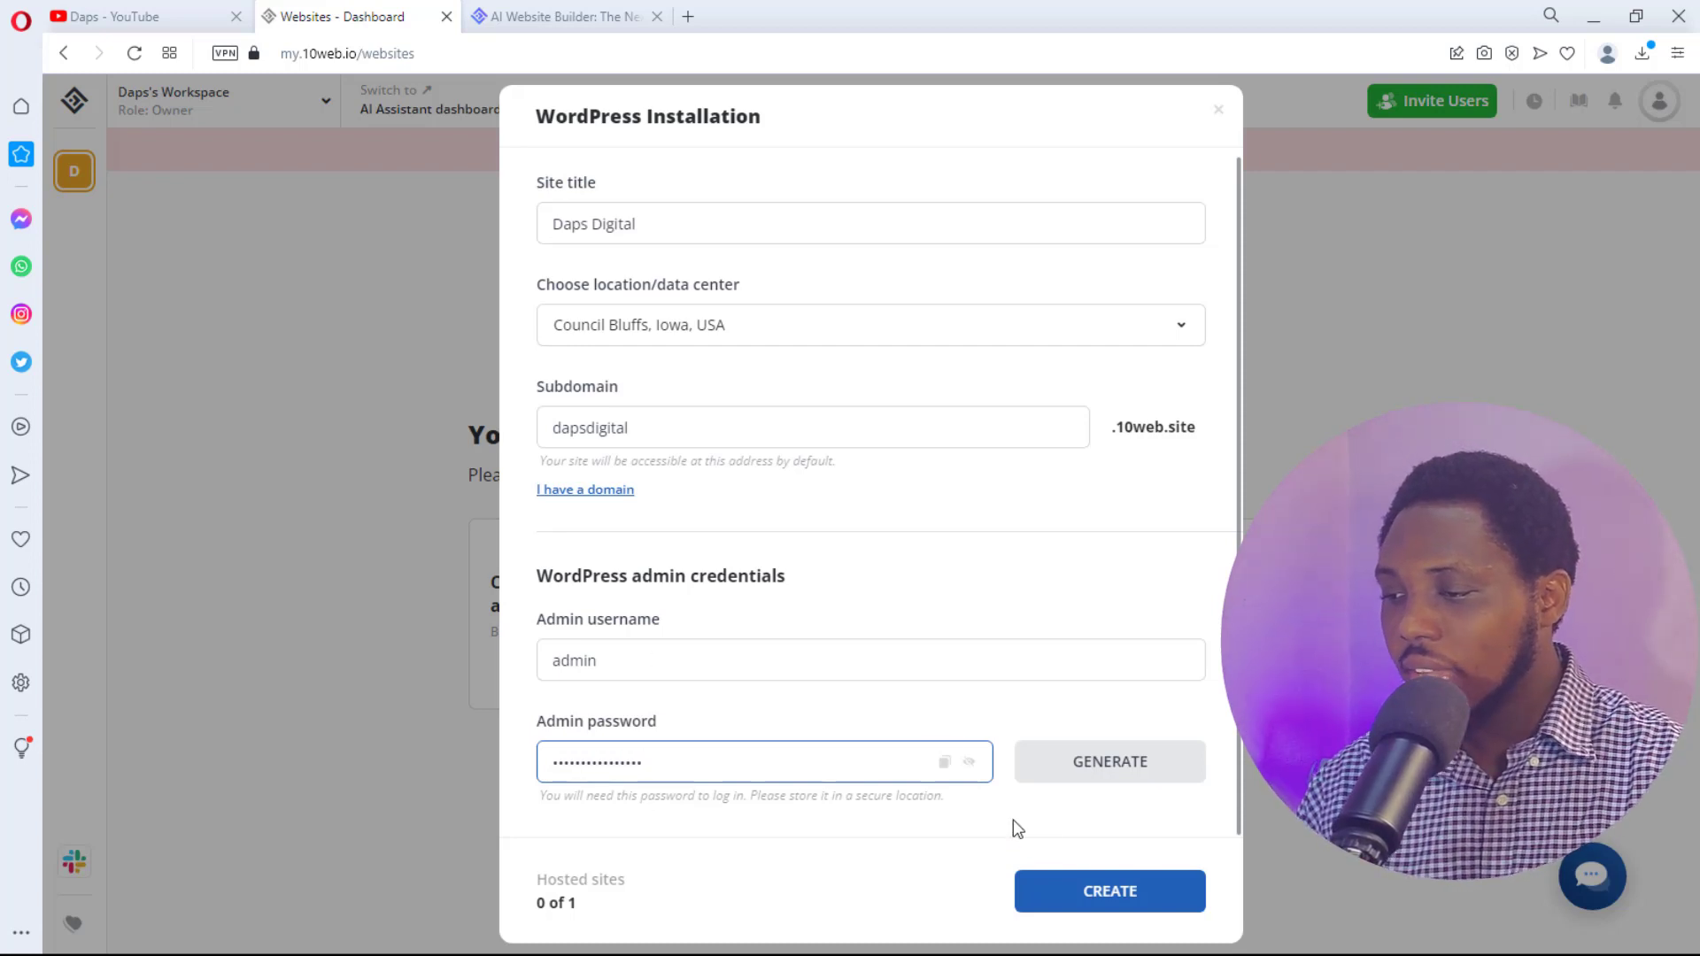
{"action": "left_click", "coordinate": [1143, 889]}
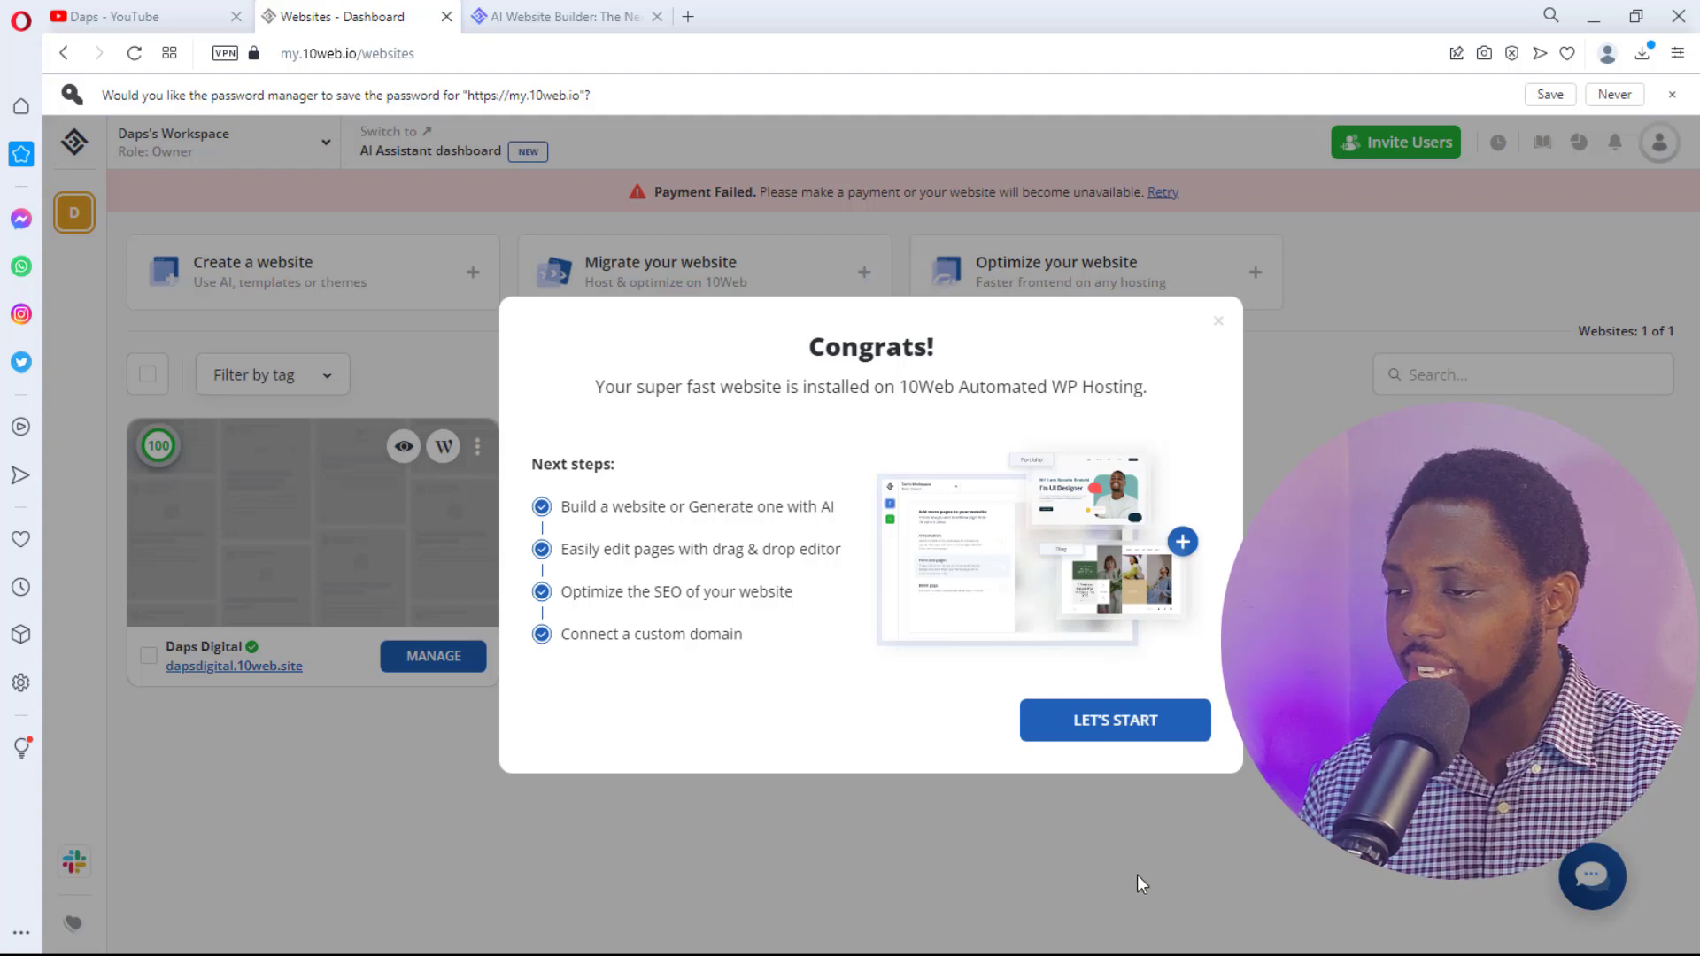
- Dismiss the congratulations and enter the site's AI Builder dashboard, keeping the Live environment
{"action": "left_click", "coordinate": [1157, 739]}
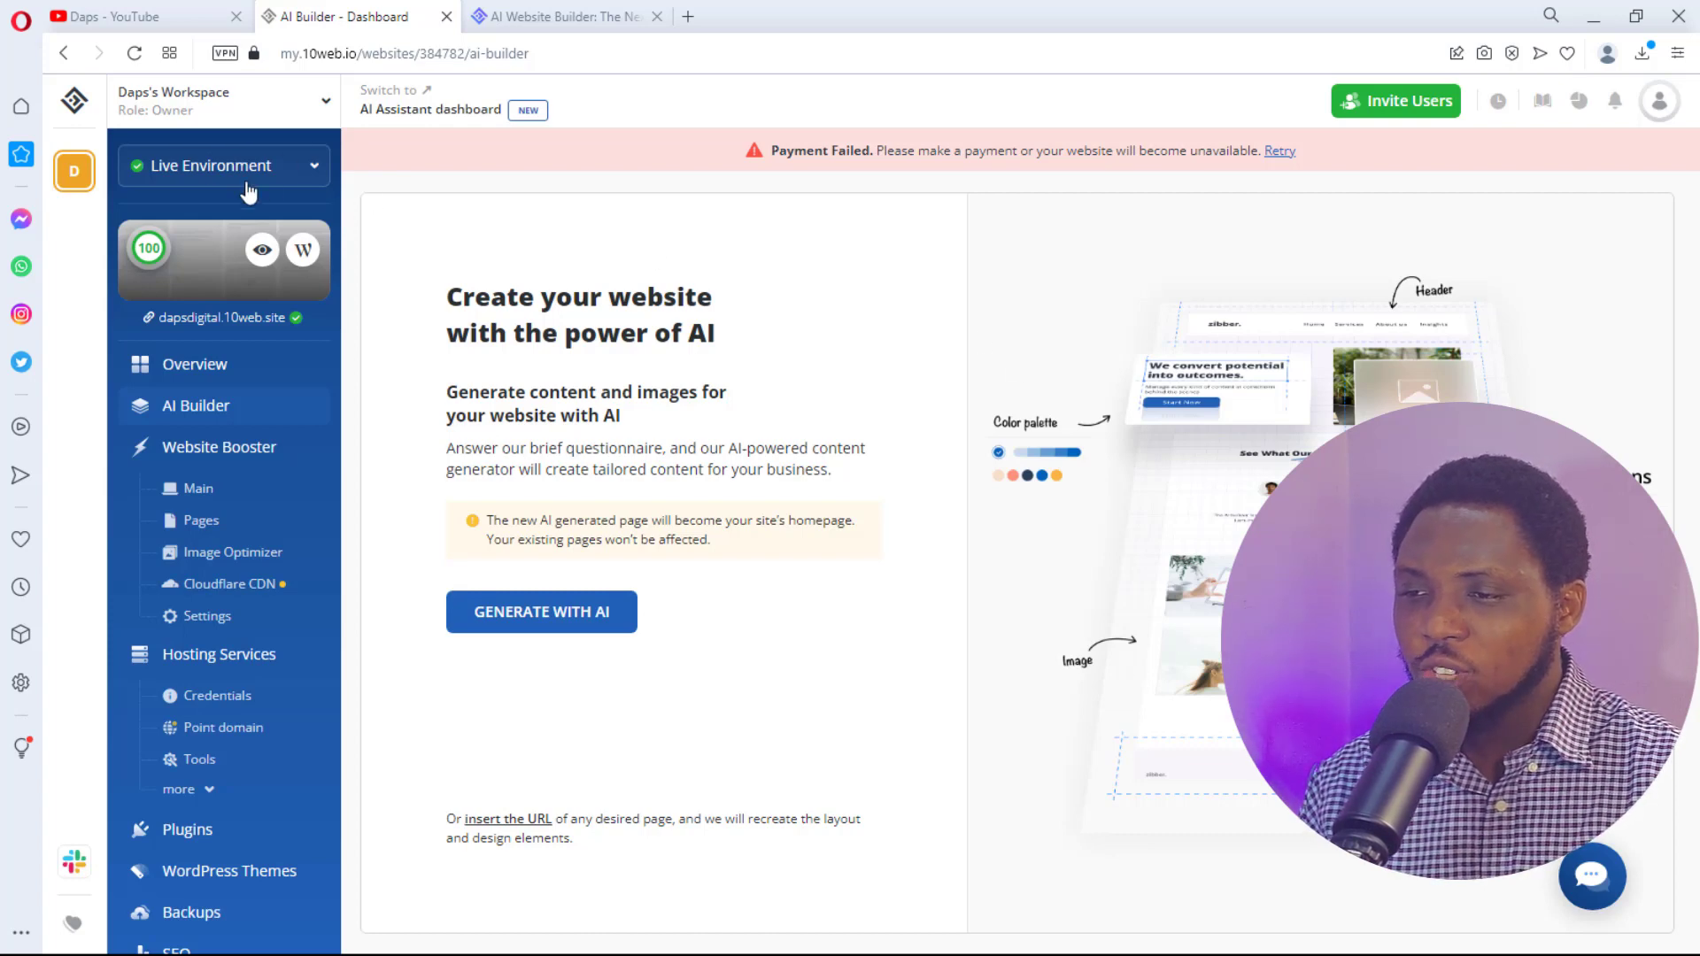
{"action": "left_click", "coordinate": [310, 169]}
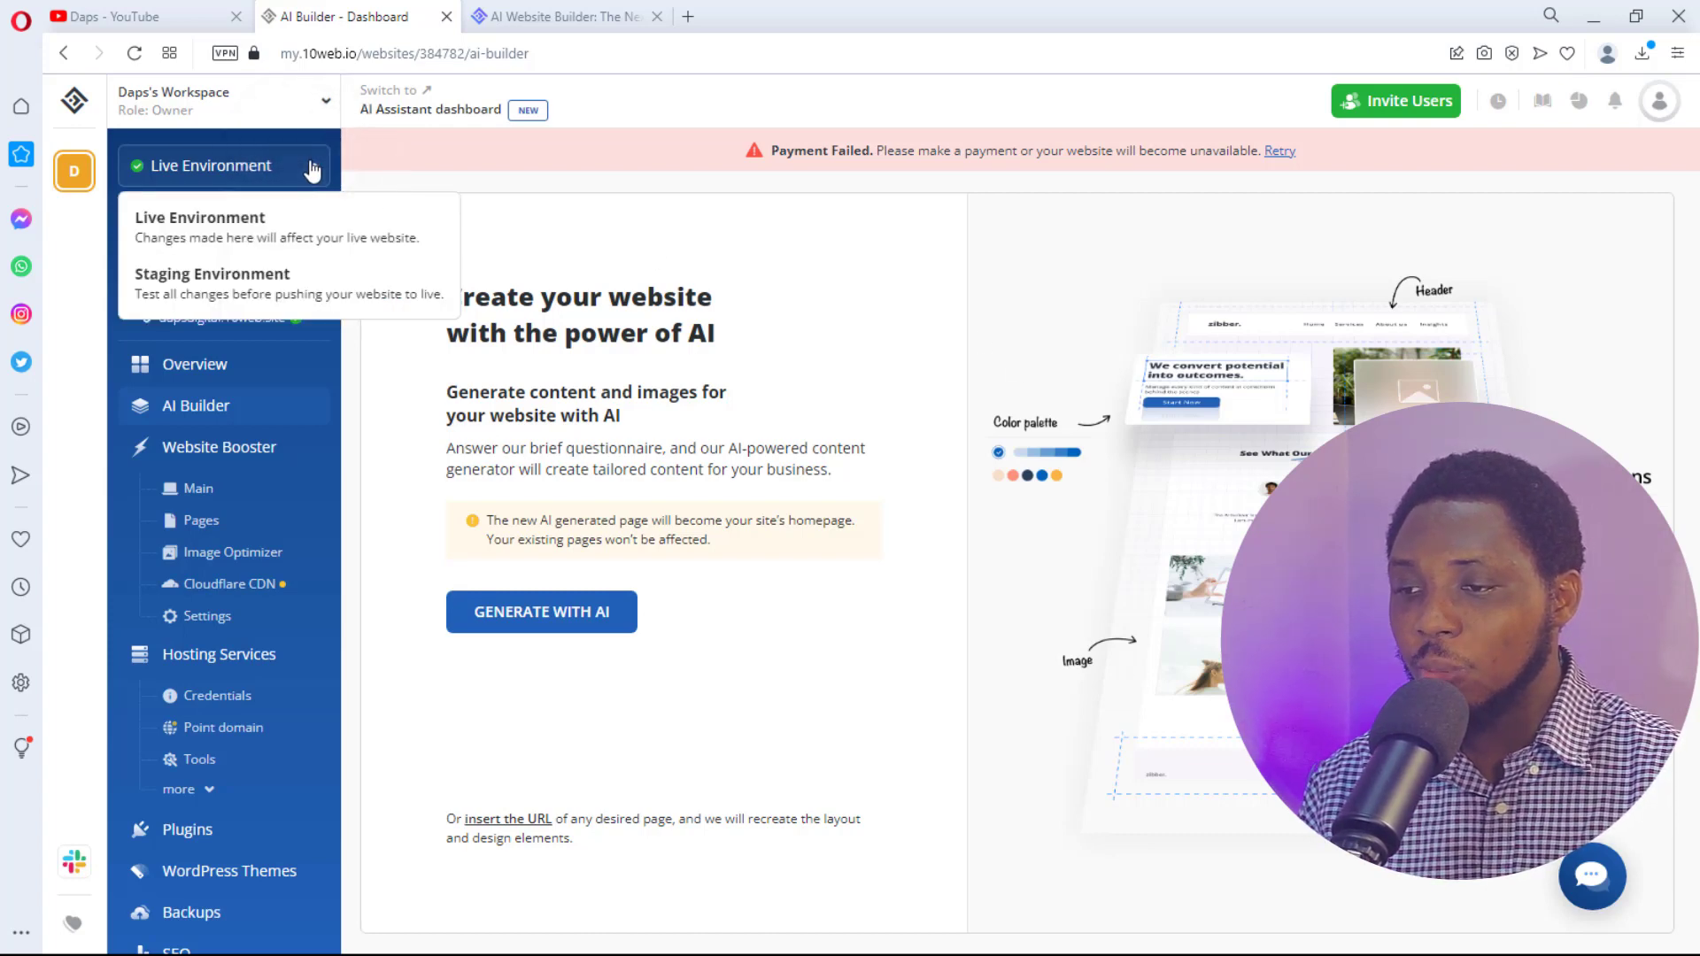
{"action": "left_click", "coordinate": [309, 174]}
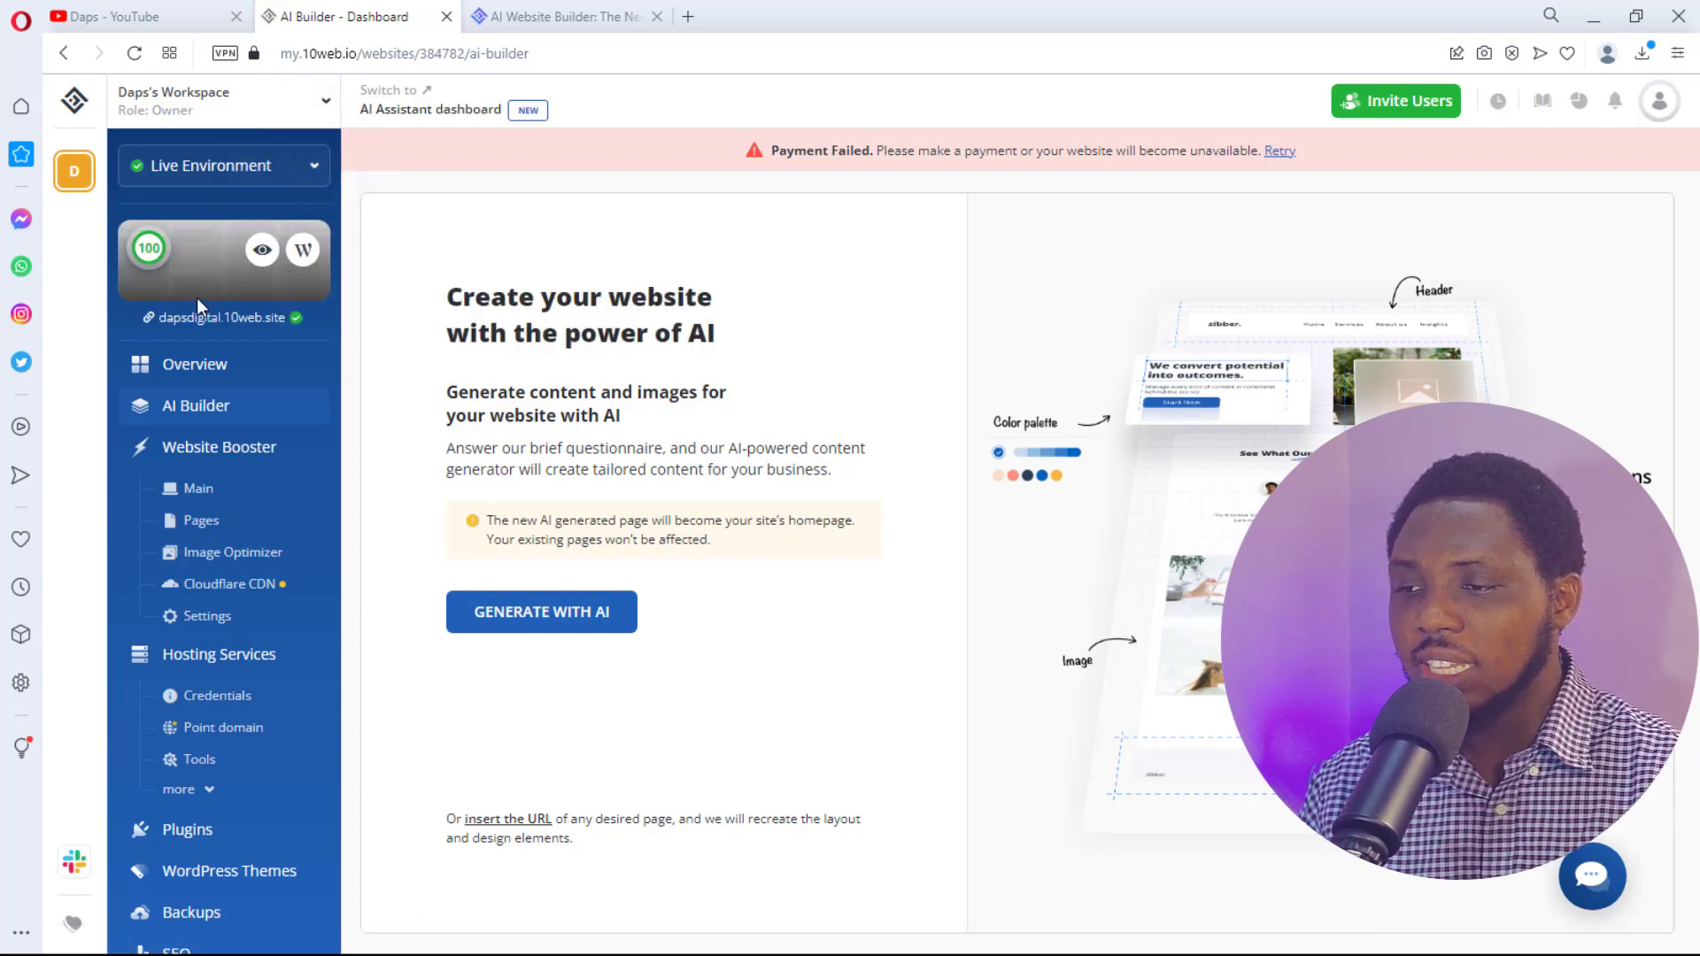
{"action": "mouse_move", "coordinate": [149, 263]}
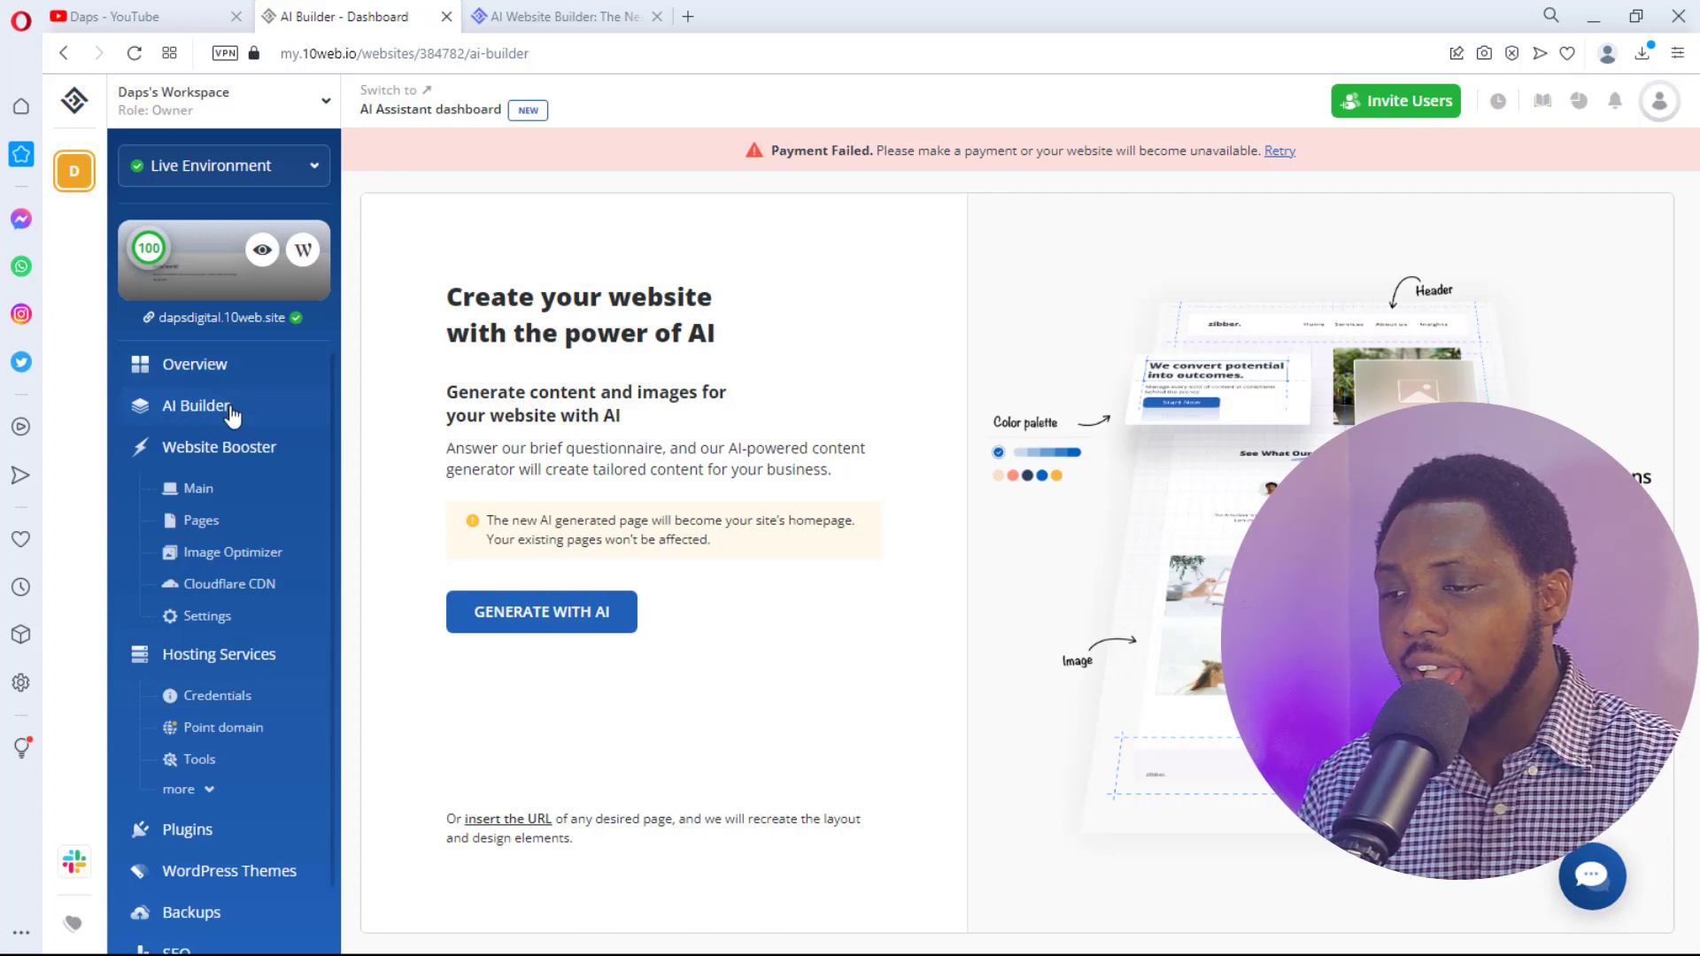
{"action": "scroll", "coordinate": [232, 413], "scroll_direction": "down", "scroll_amount": 1}
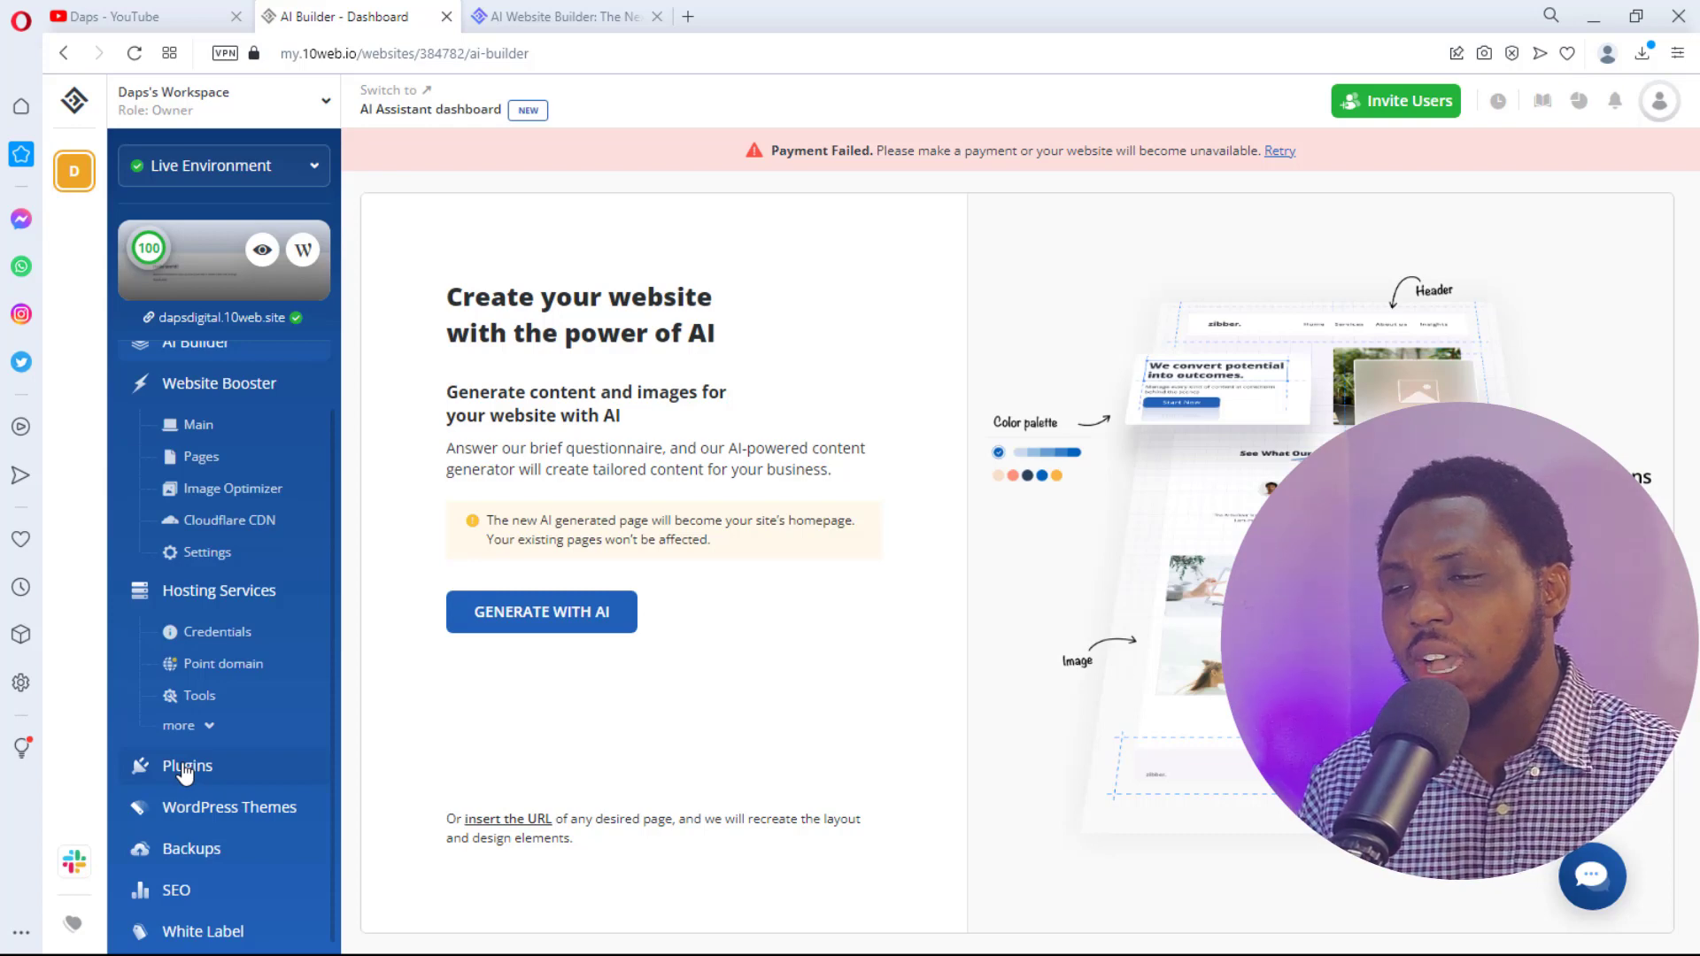
{"action": "left_click", "coordinate": [583, 17]}
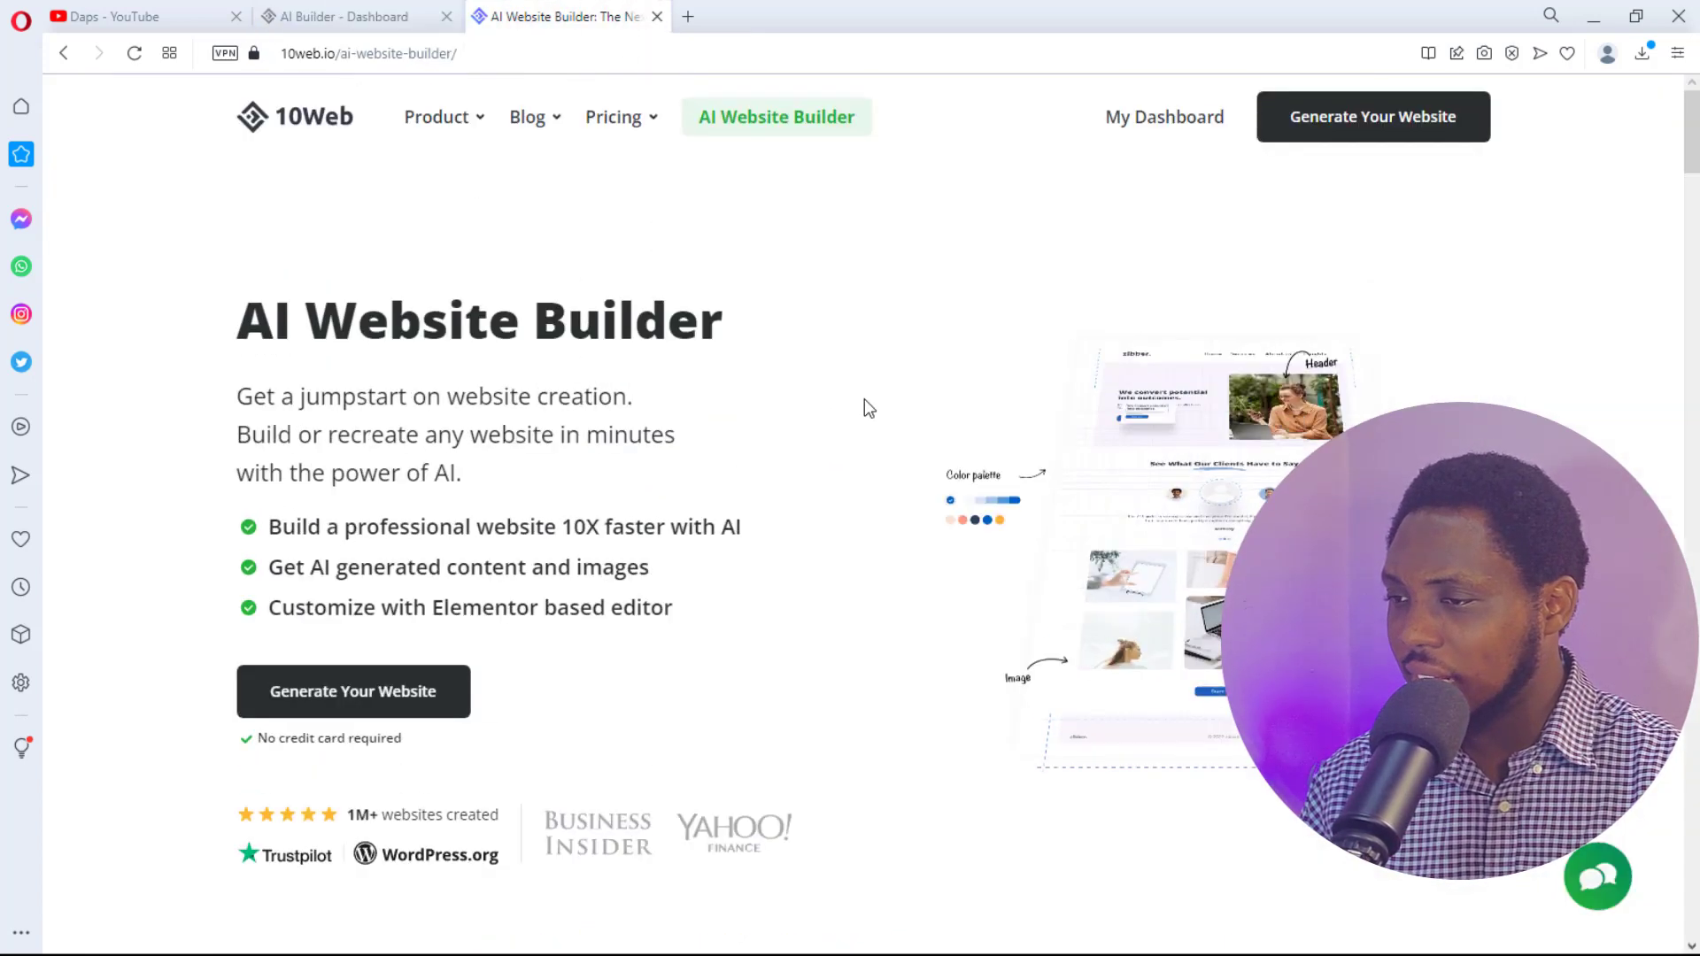
{"action": "mouse_move", "coordinate": [619, 122]}
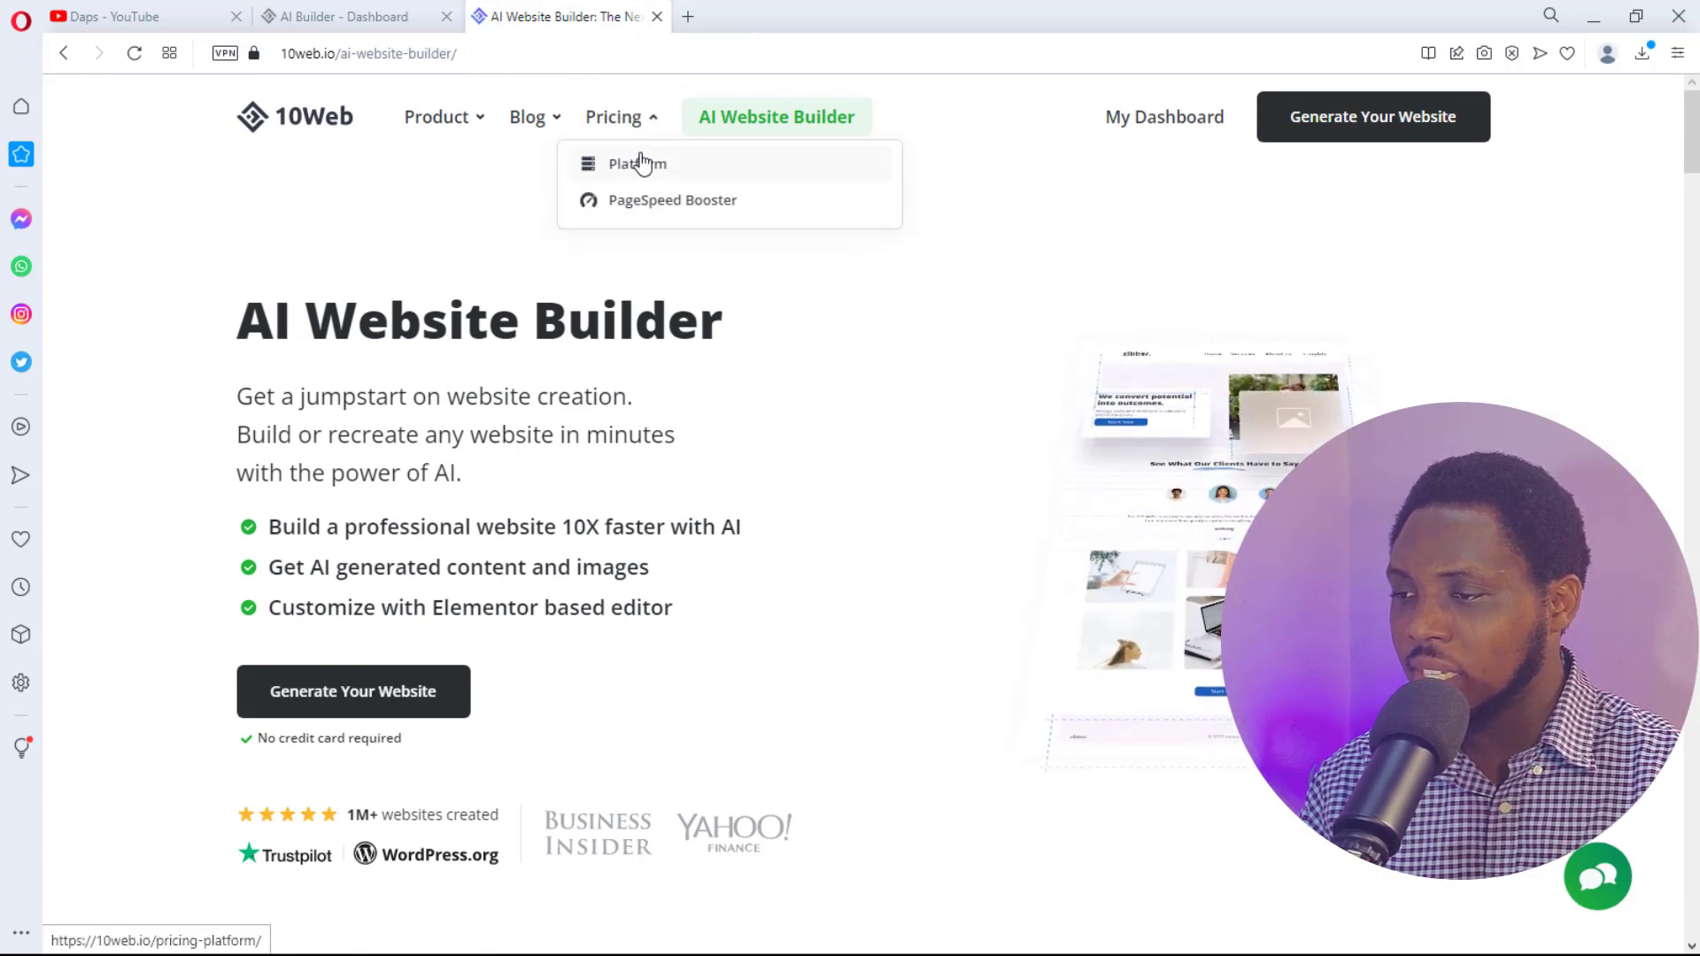
{"action": "left_click", "coordinate": [639, 167]}
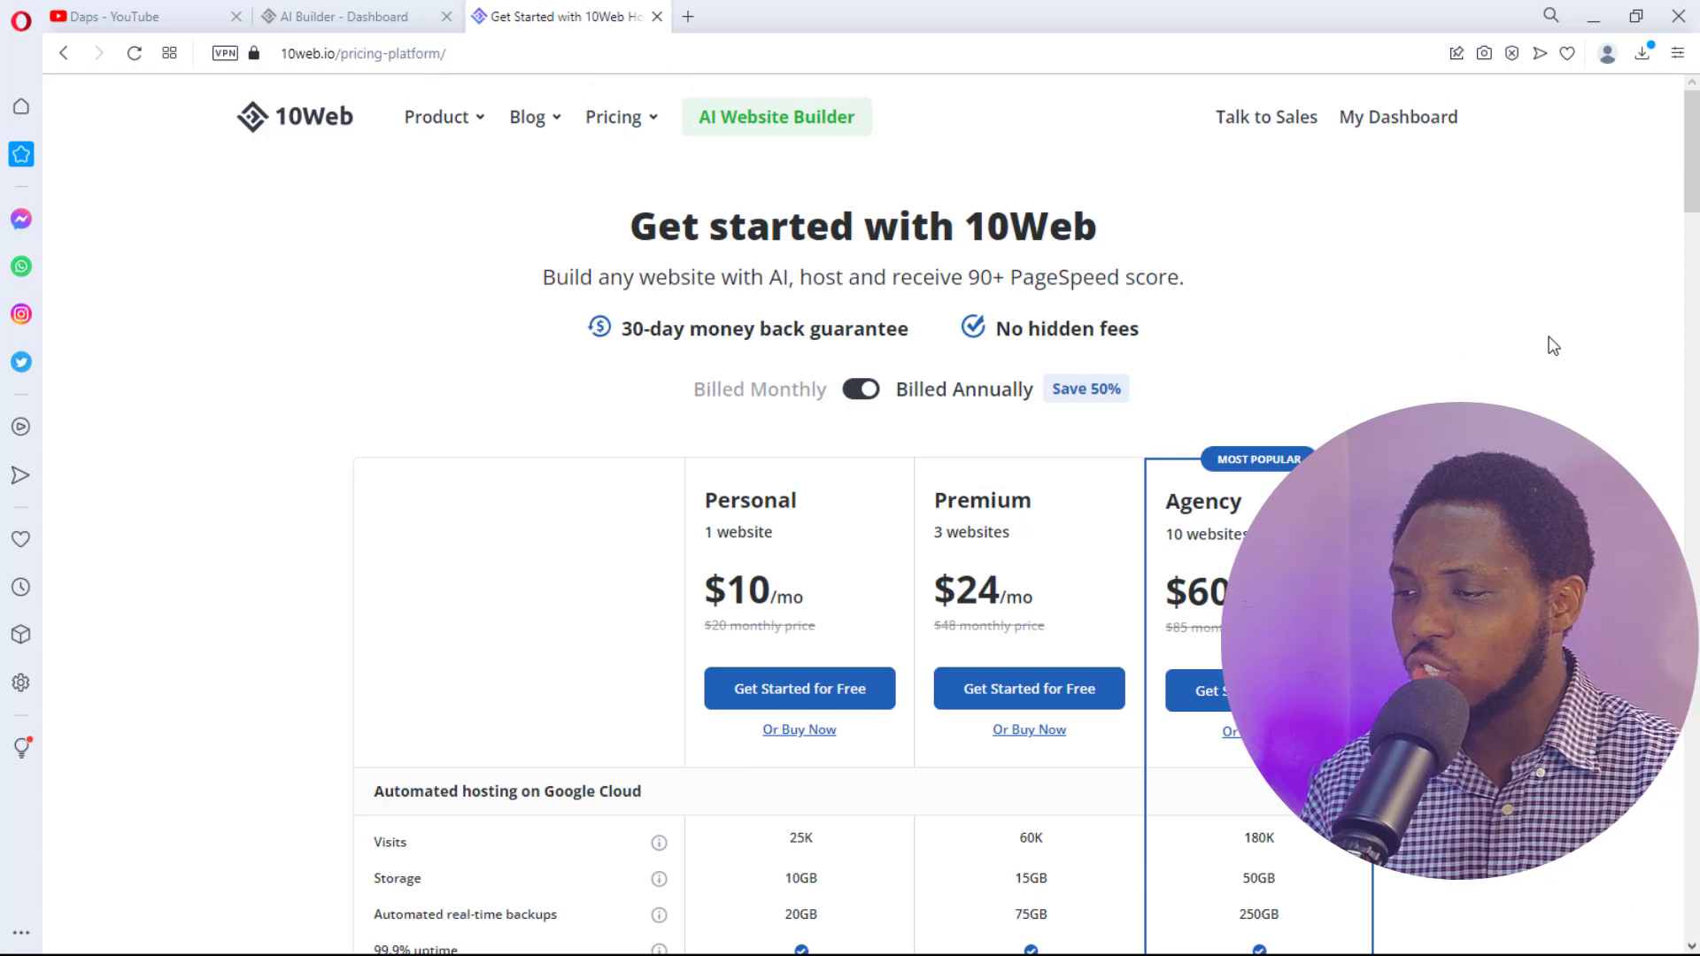
{"action": "scroll", "coordinate": [1554, 345], "scroll_direction": "down", "scroll_amount": 3}
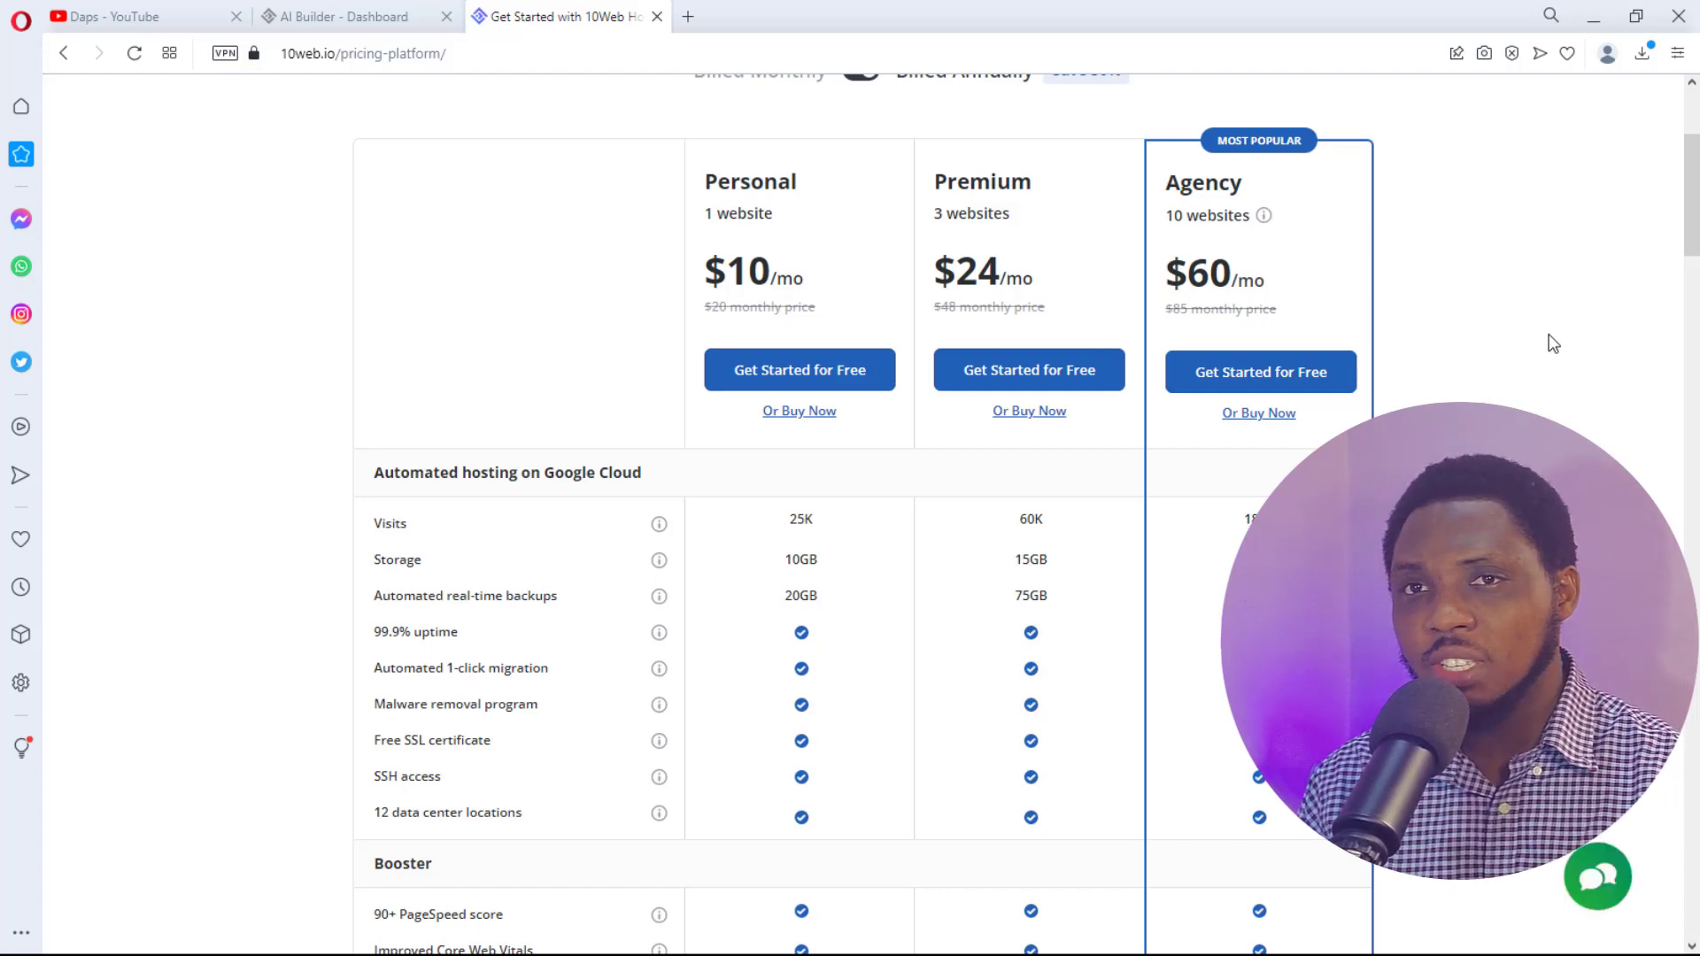
{"action": "scroll", "coordinate": [1553, 344], "scroll_direction": "up", "scroll_amount": 1}
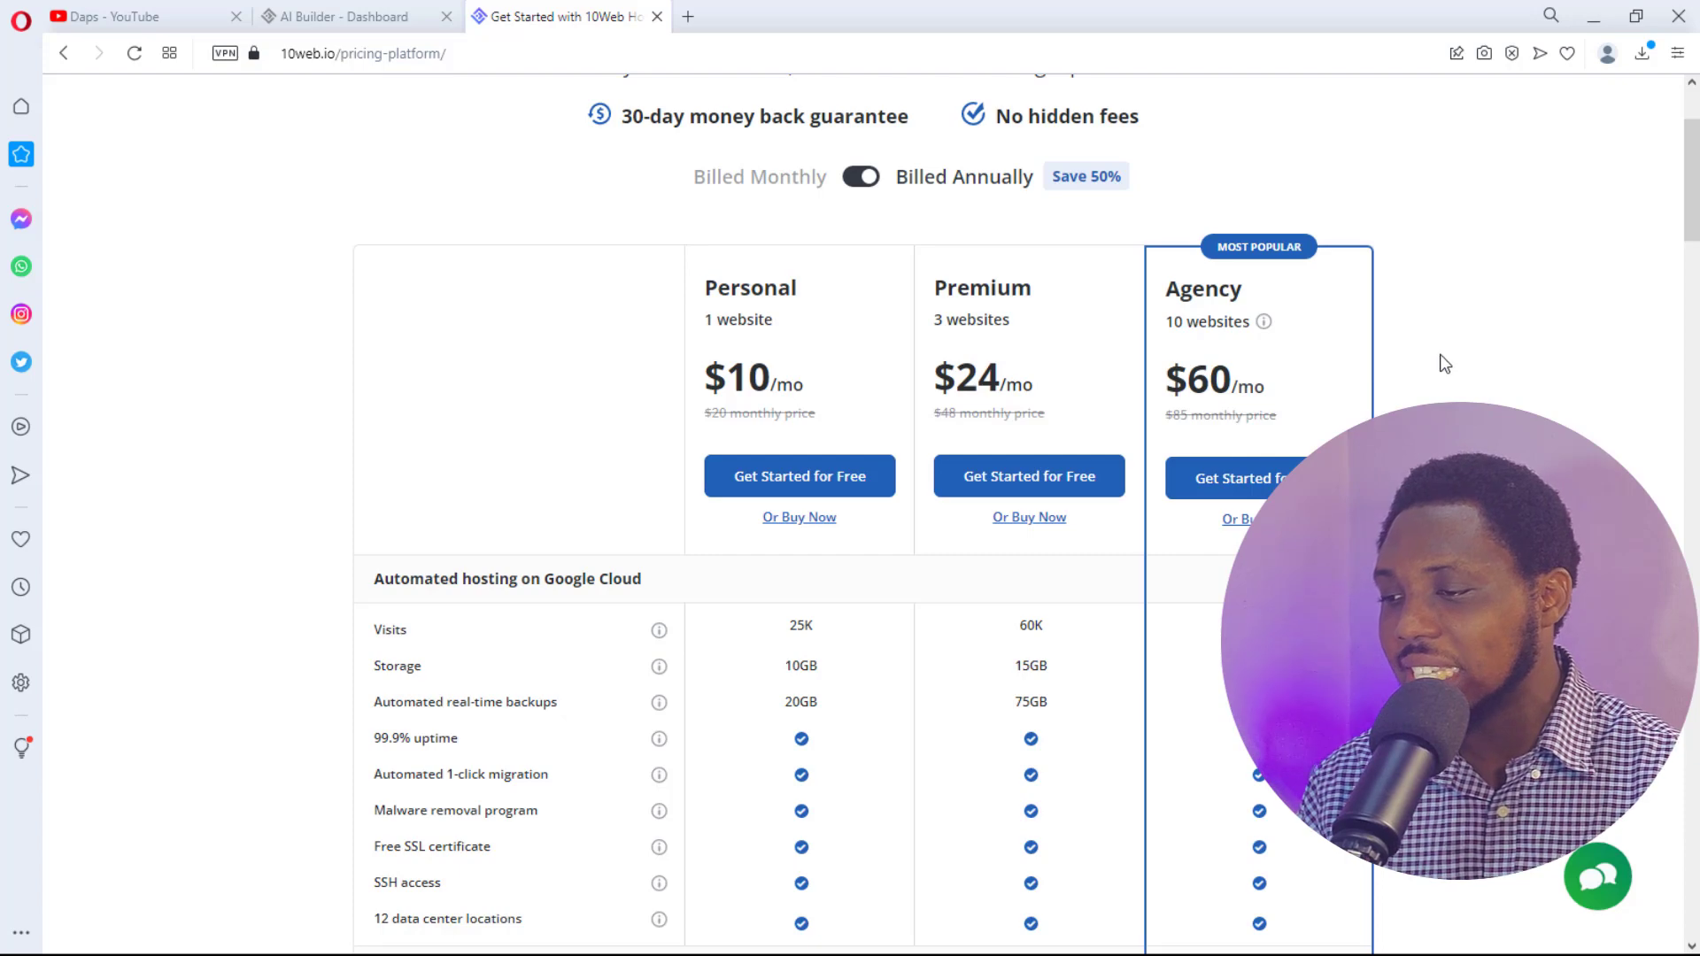
{"action": "scroll", "coordinate": [1446, 364], "scroll_direction": "down", "scroll_amount": 2}
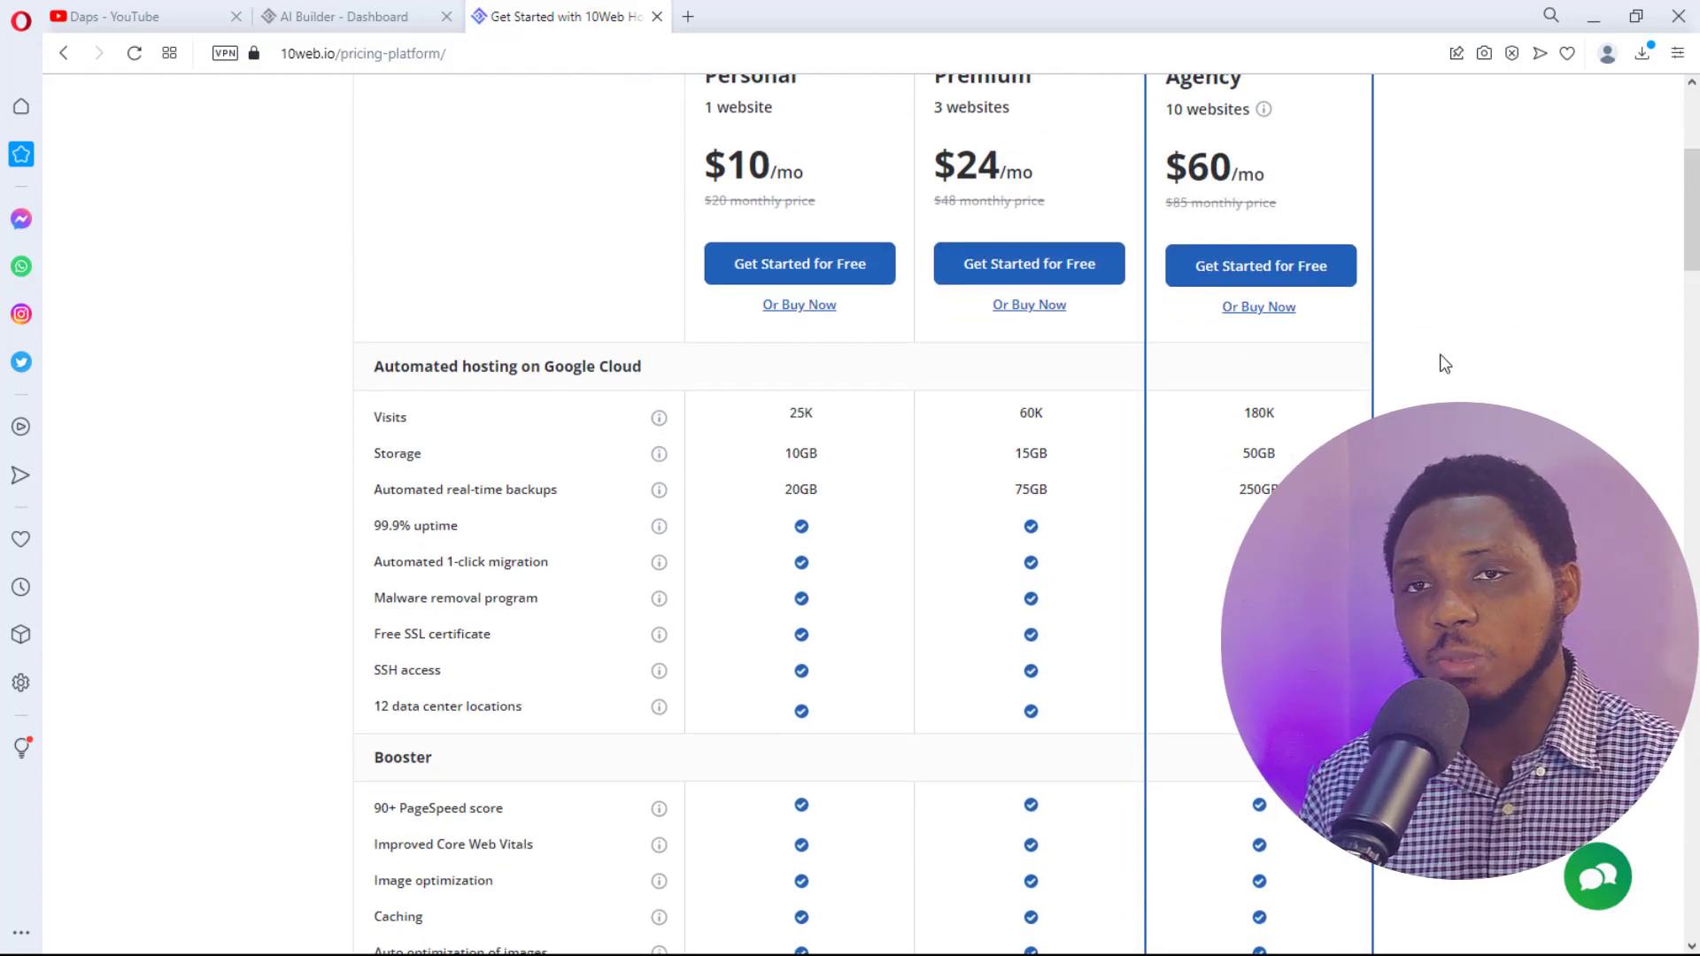
{"action": "scroll", "coordinate": [1440, 364], "scroll_direction": "down", "scroll_amount": 2}
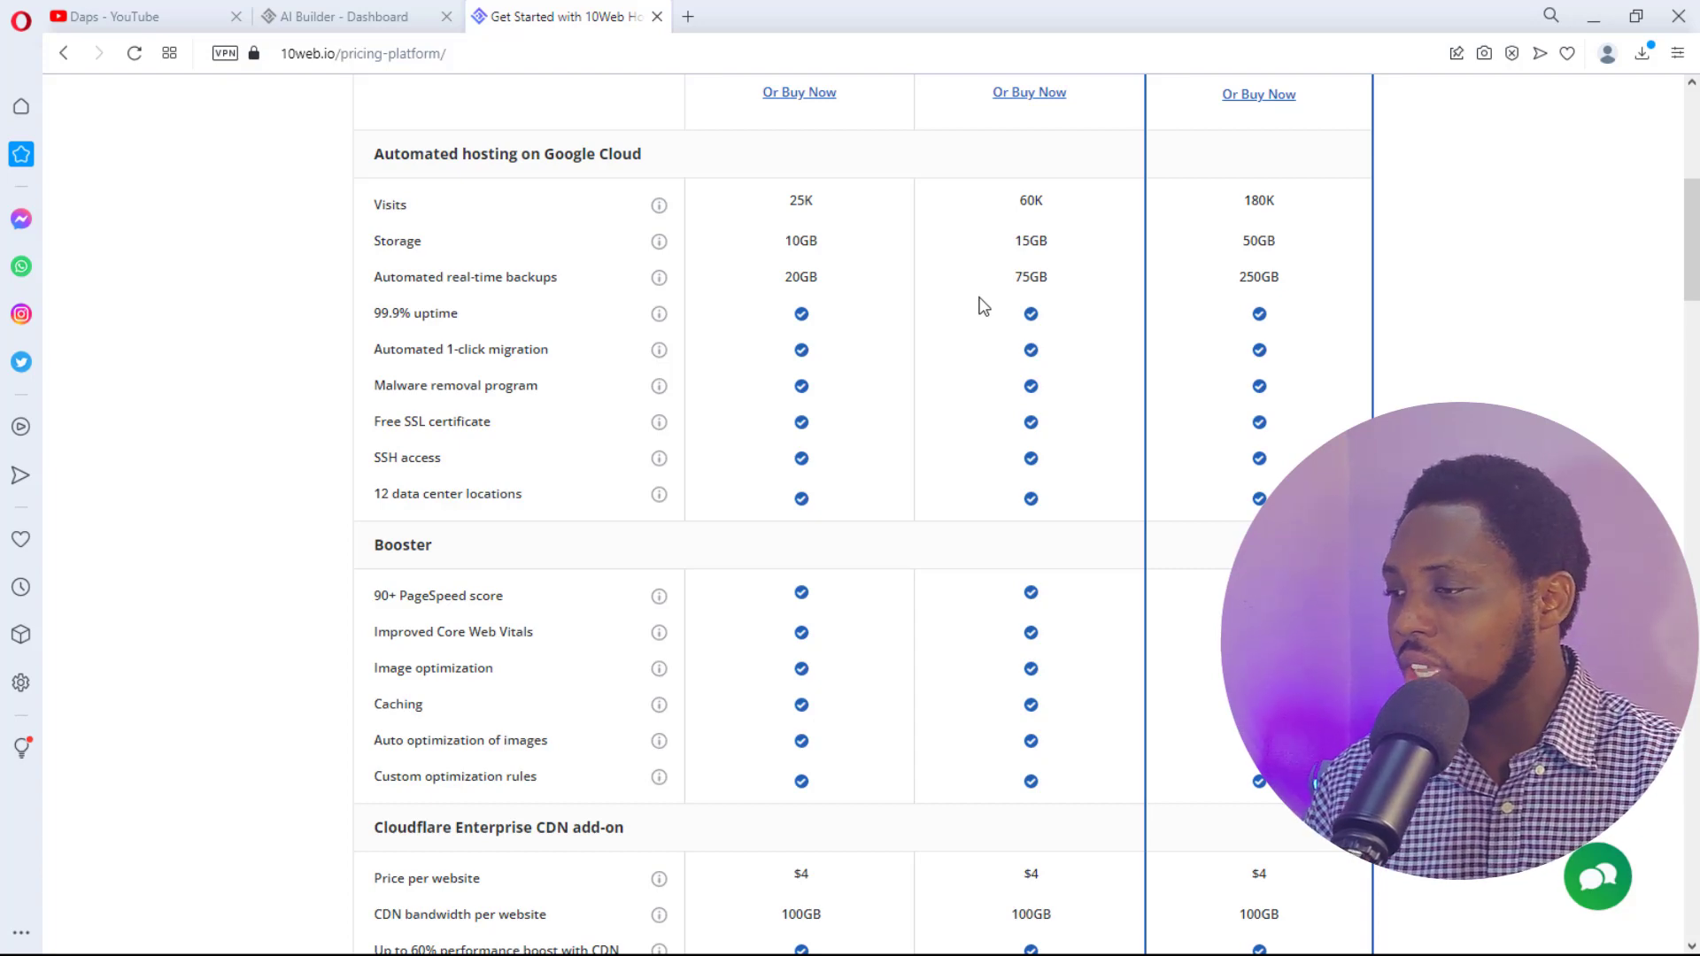
{"action": "scroll", "coordinate": [978, 304], "scroll_direction": "up", "scroll_amount": 7}
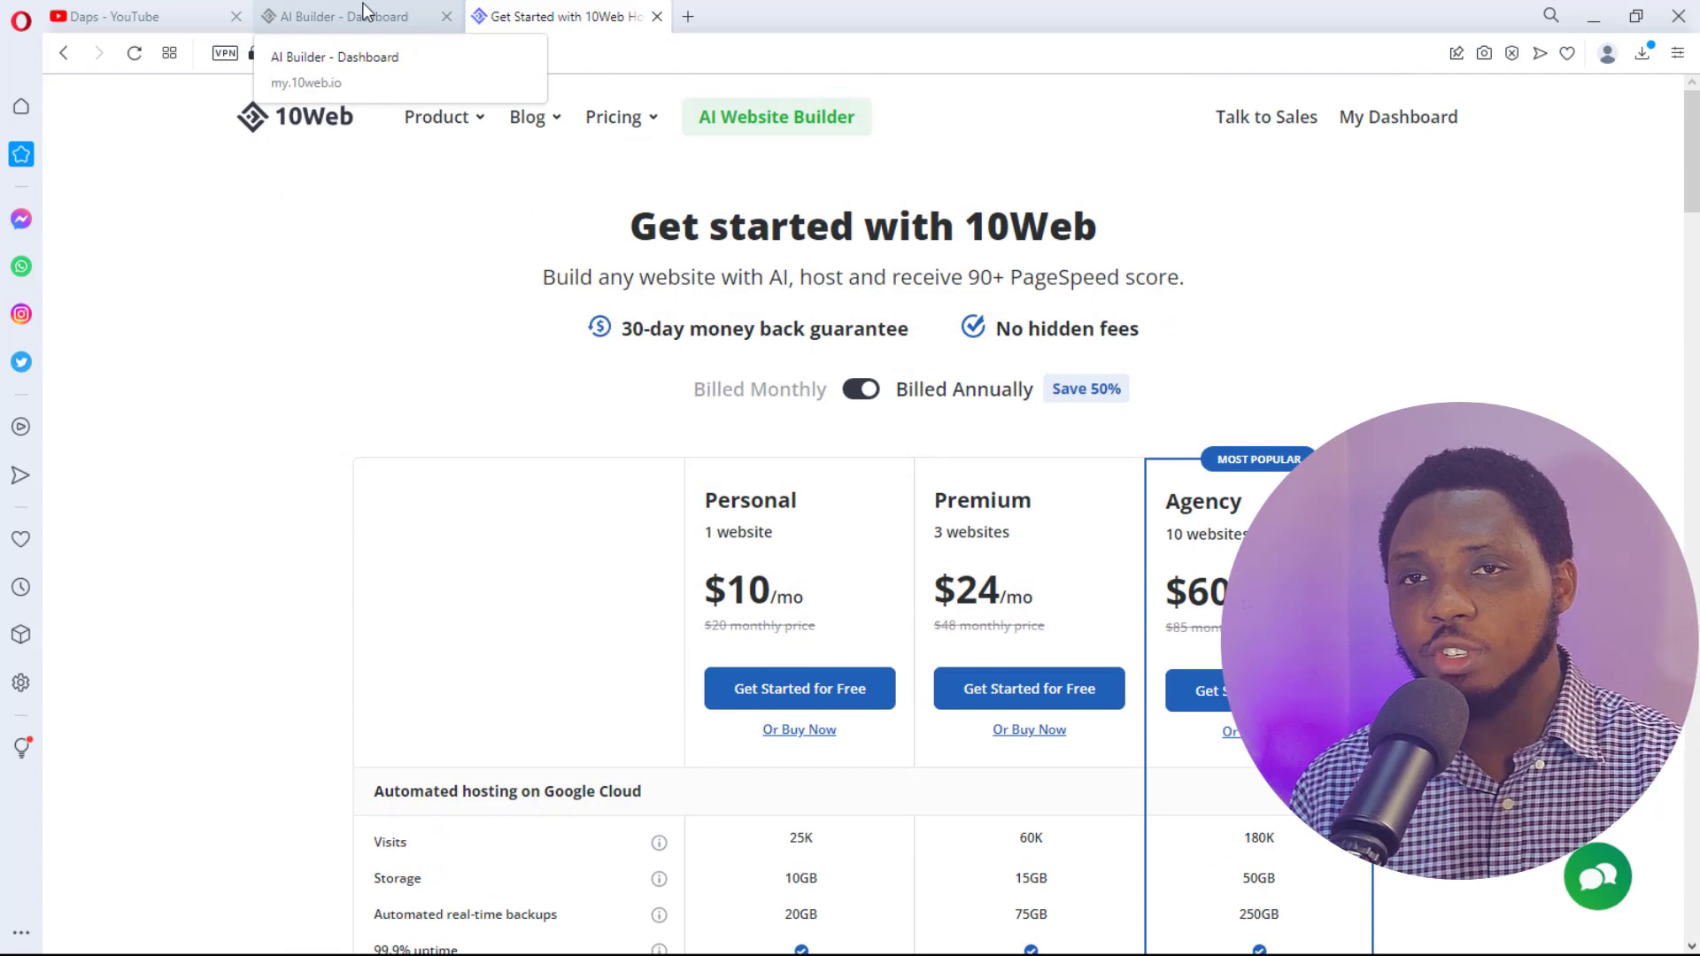
{"action": "left_click", "coordinate": [363, 10]}
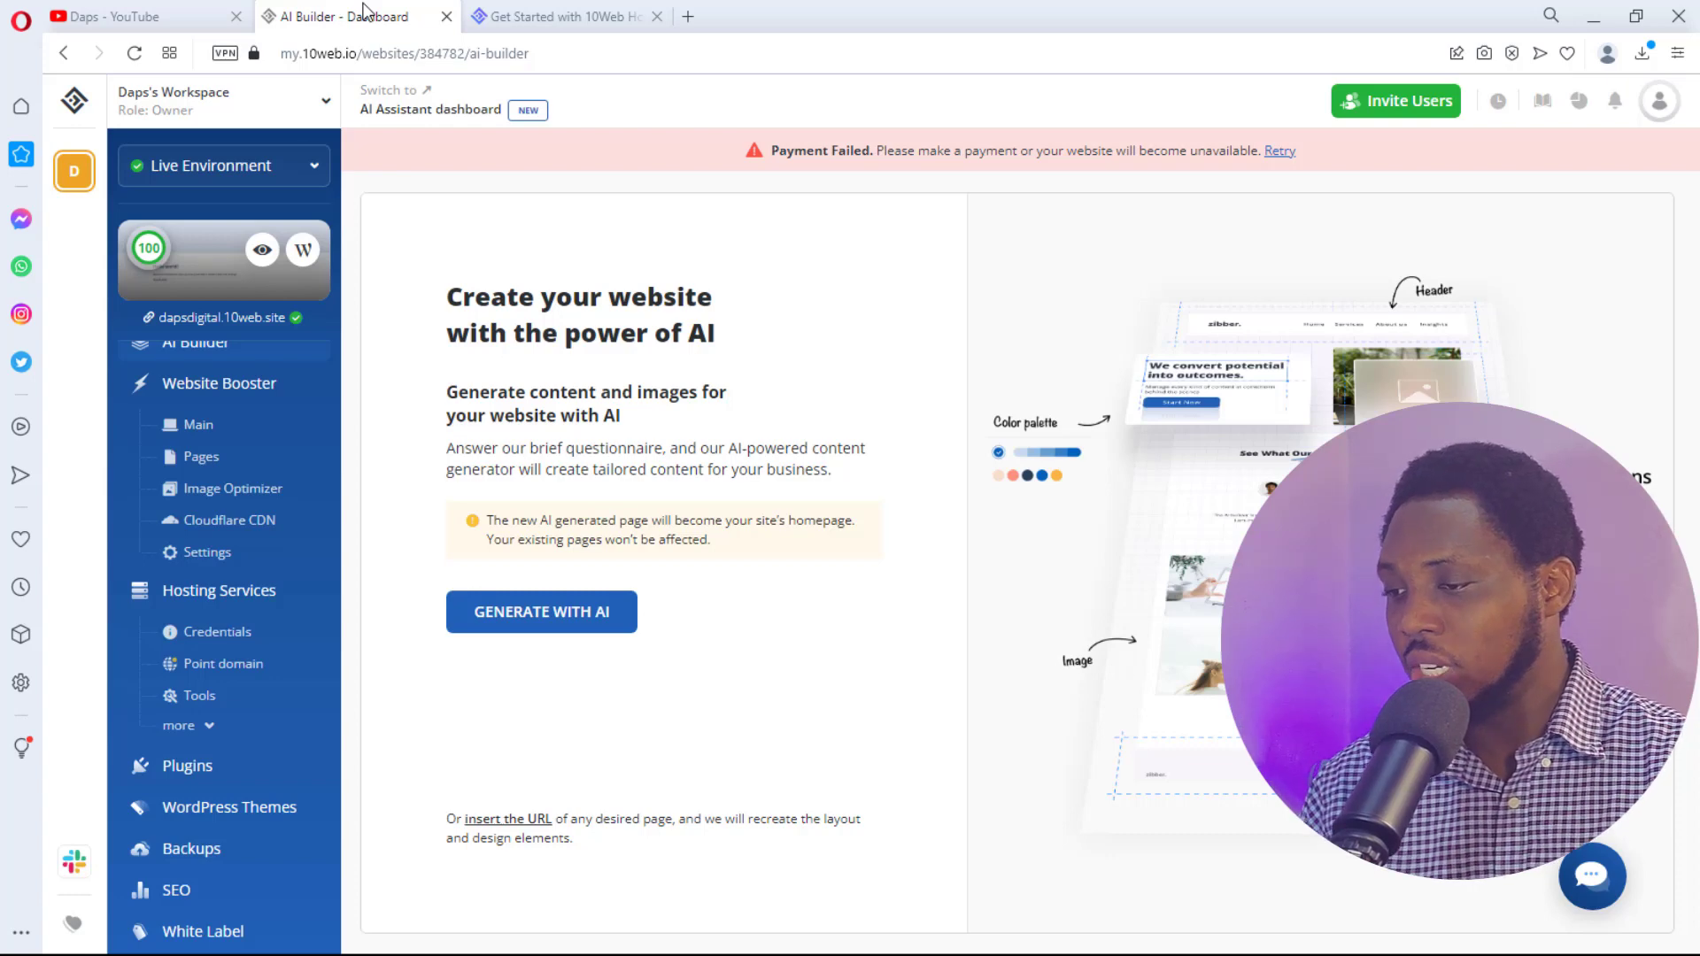
- Start the AI questionnaire and pick Digital agency as the business type, then clear it
{"action": "left_click", "coordinate": [574, 614]}
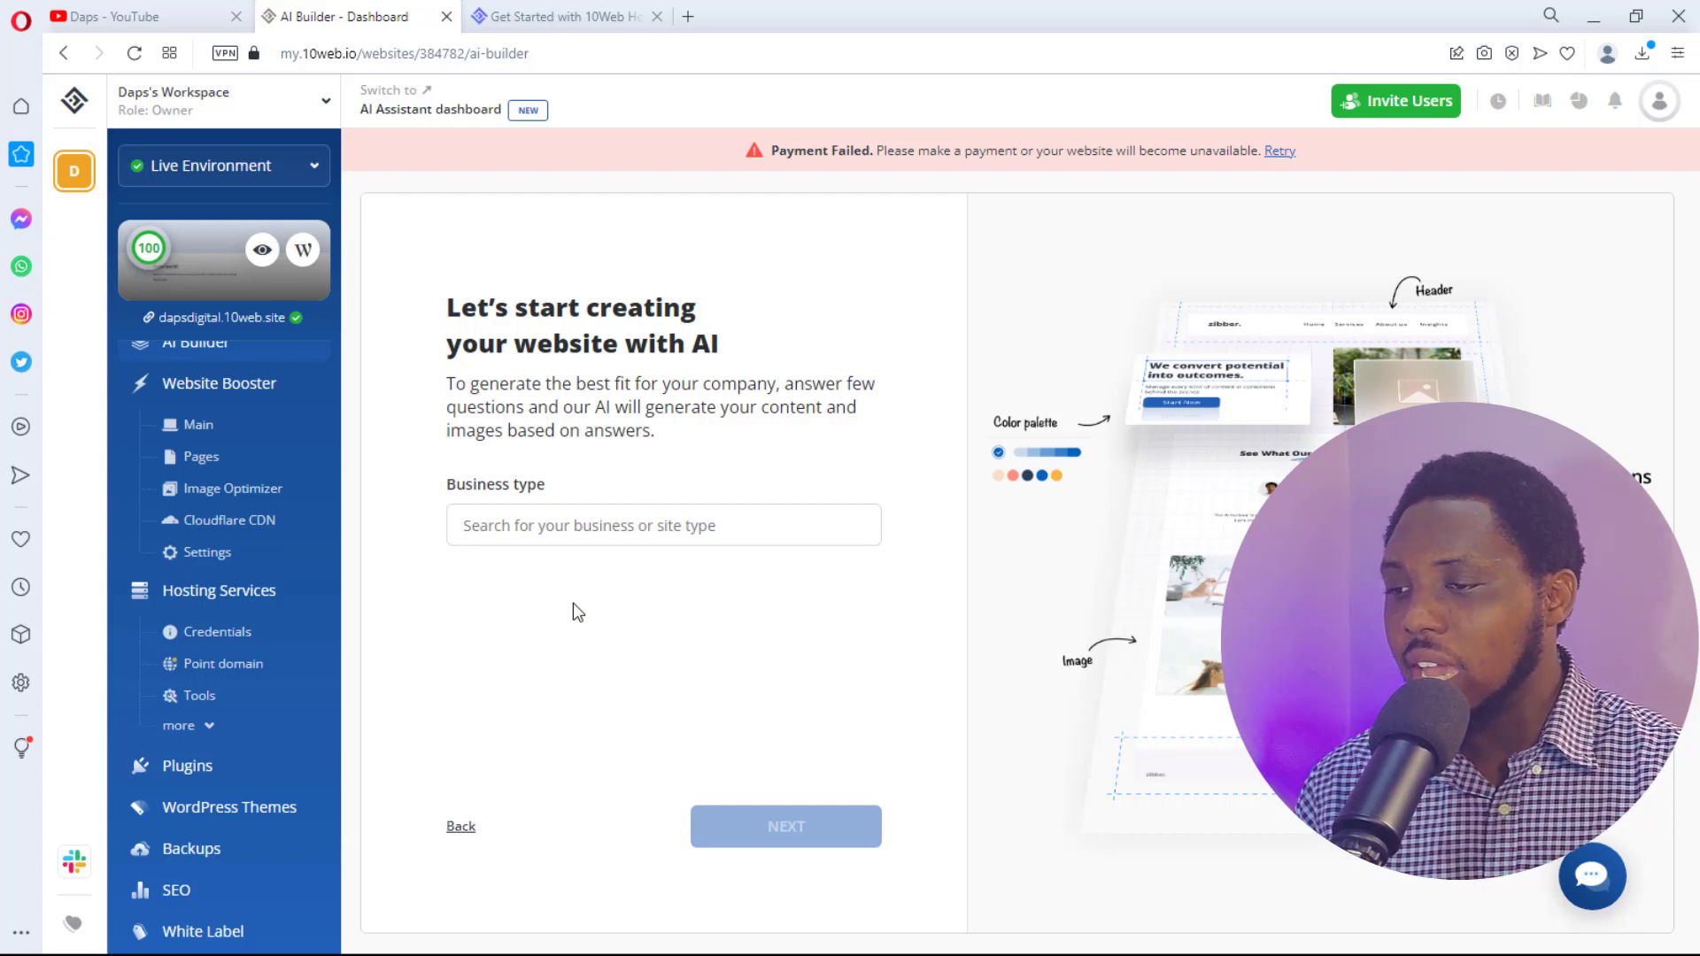
{"action": "left_click", "coordinate": [549, 526]}
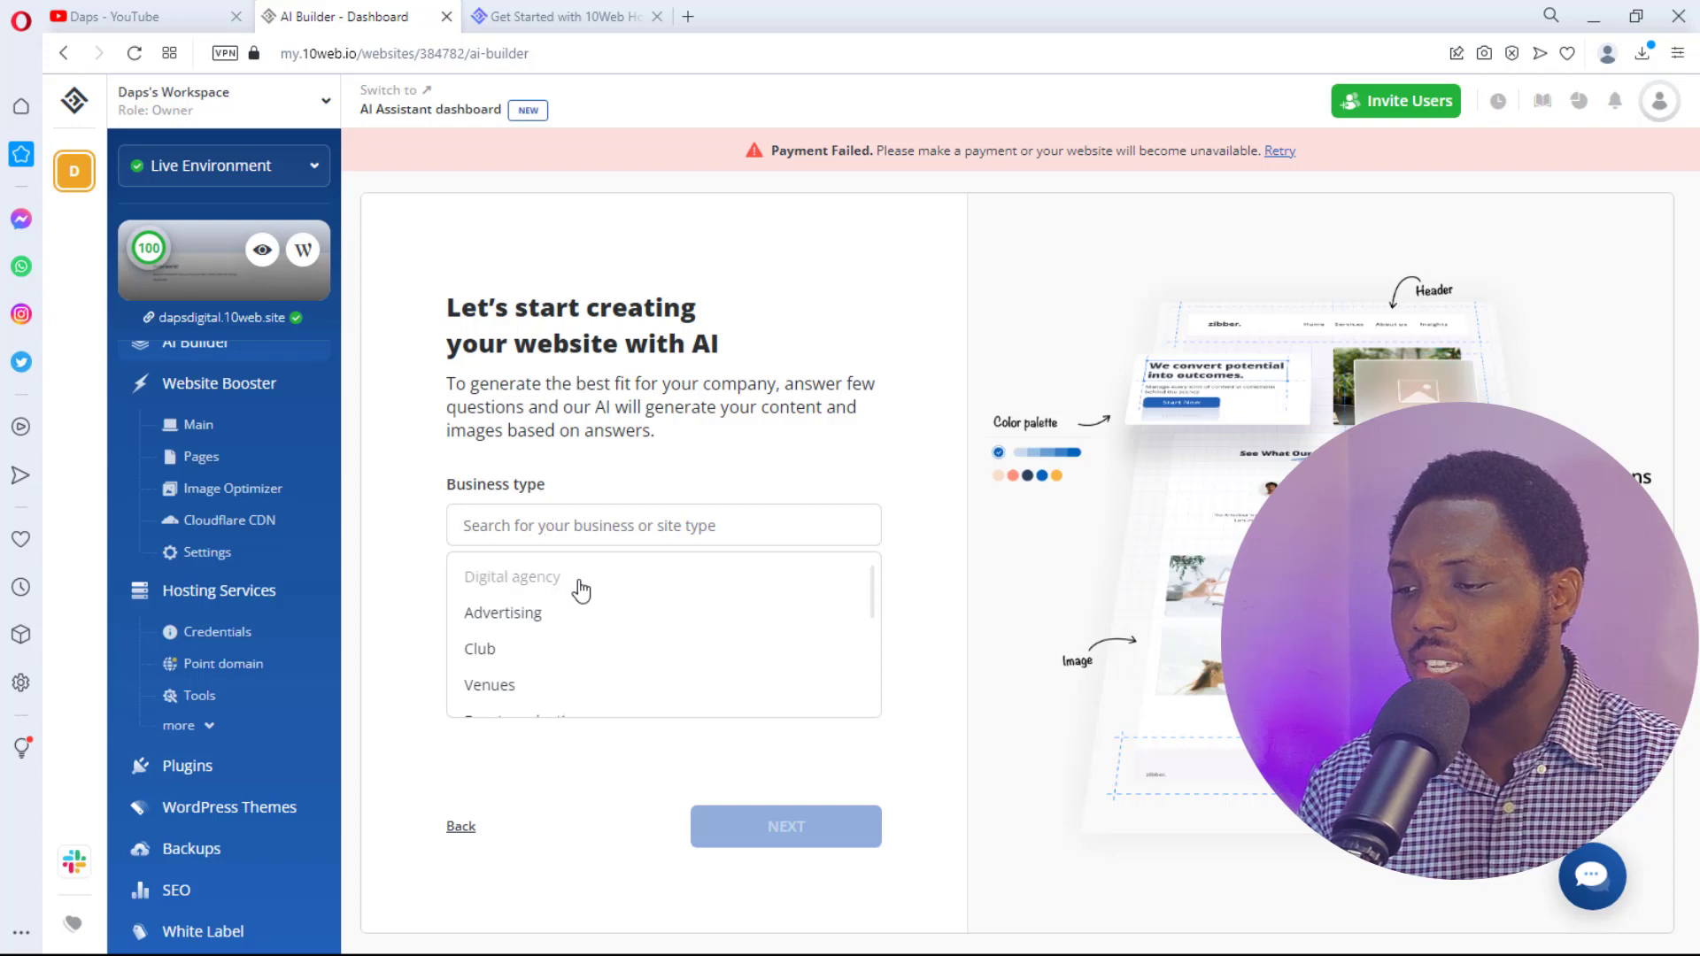
{"action": "left_click", "coordinate": [531, 588]}
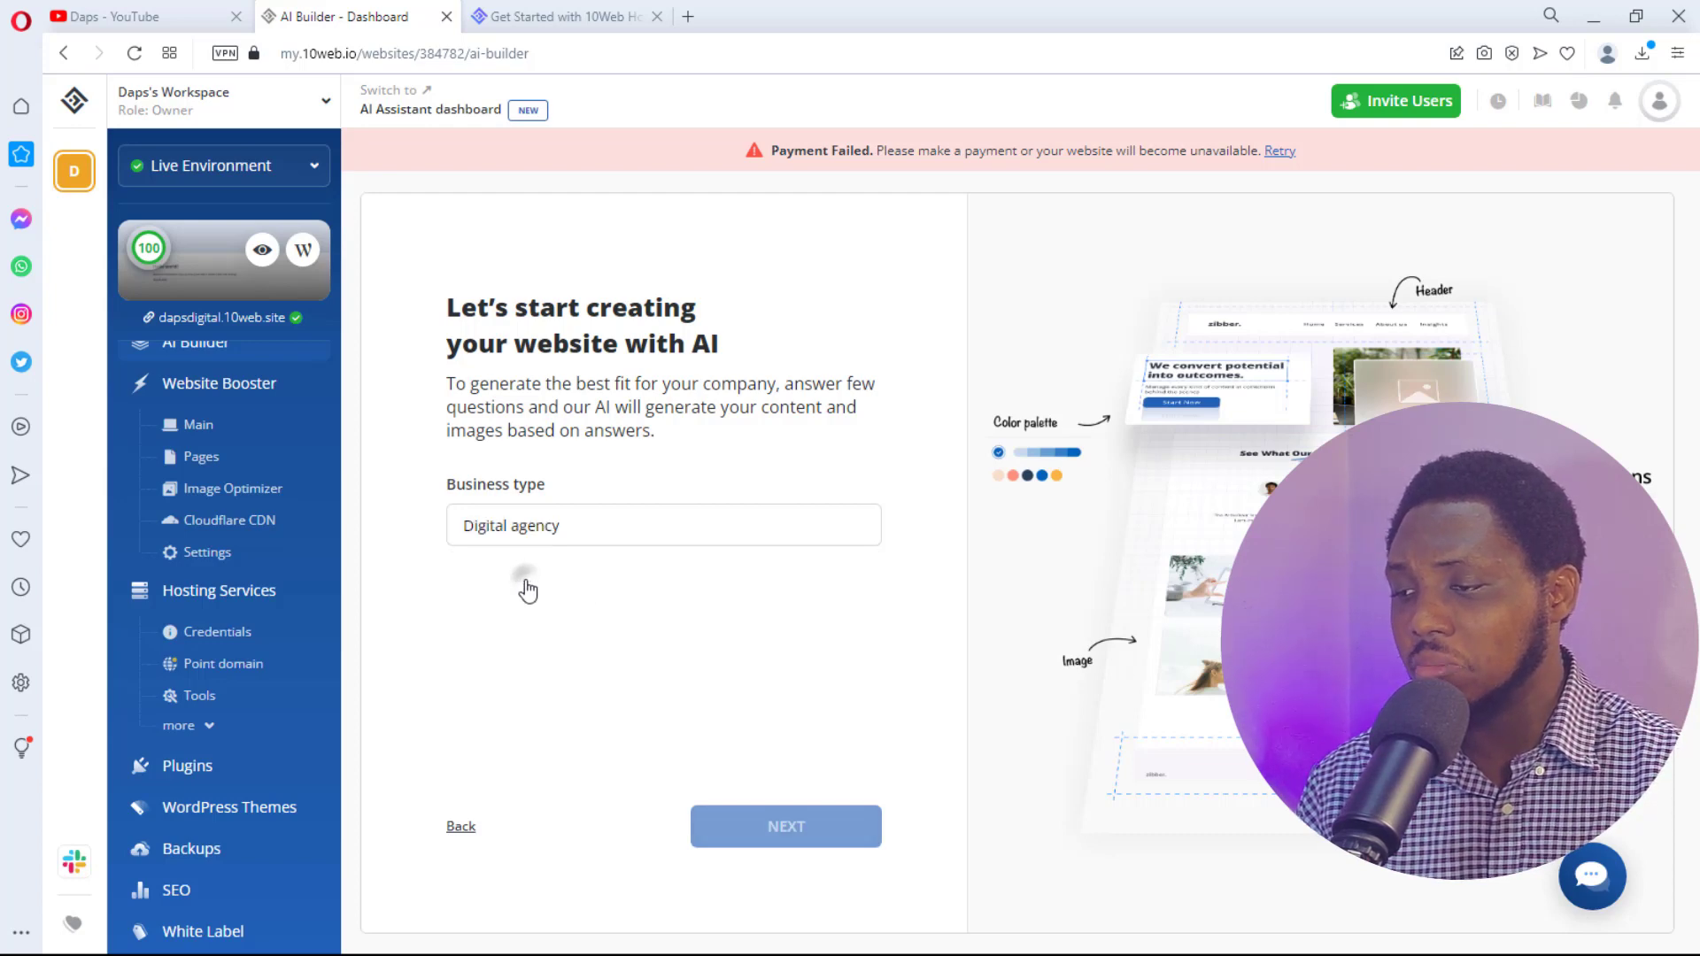
{"action": "left_click", "coordinate": [589, 525]}
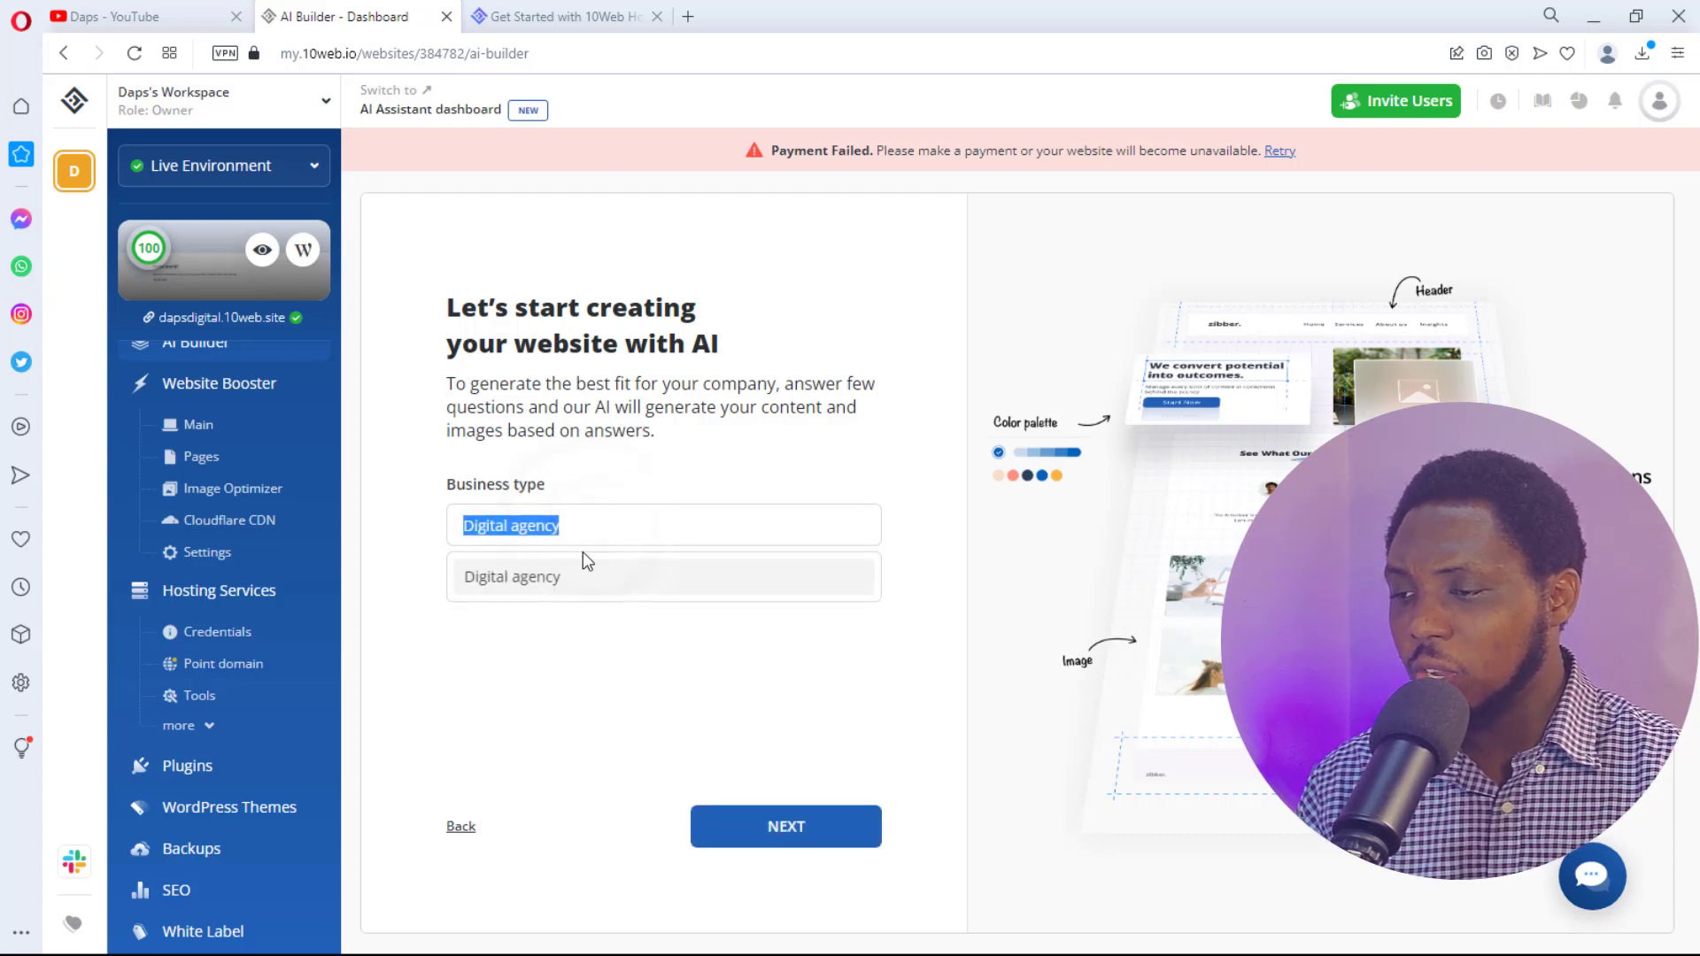
{"action": "key", "text": "BackSpace"}
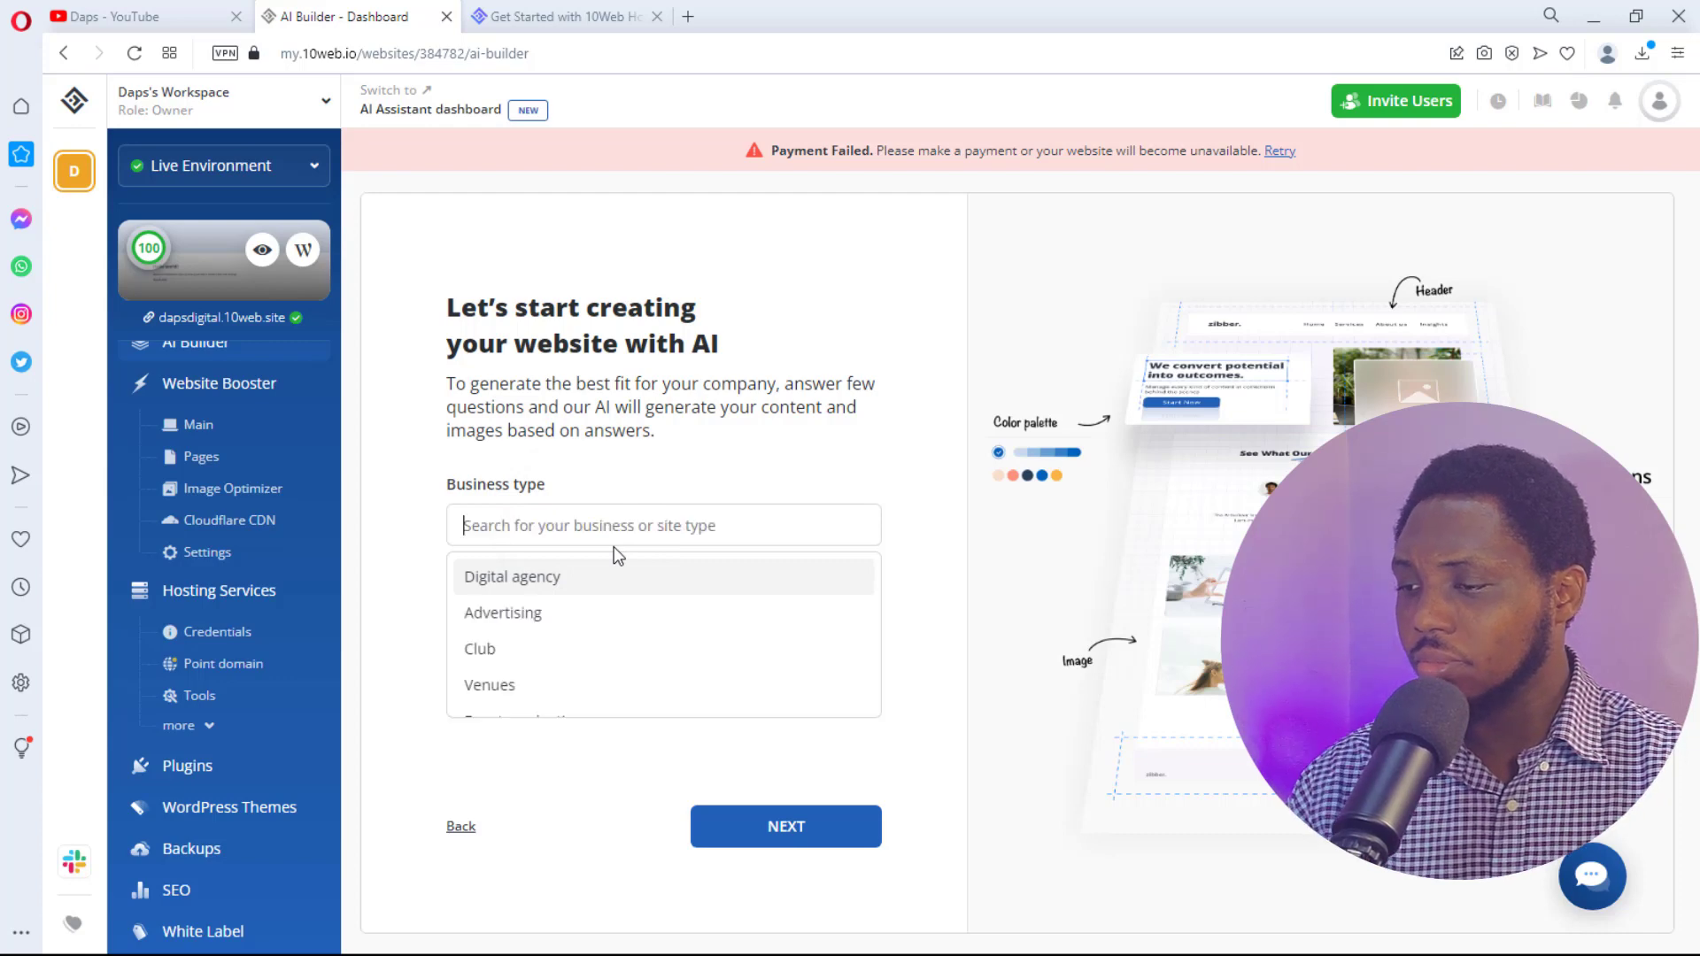
- Choose Digital marketing agency from the business type list and continue
{"action": "scroll", "coordinate": [571, 633], "scroll_direction": "down", "scroll_amount": 5}
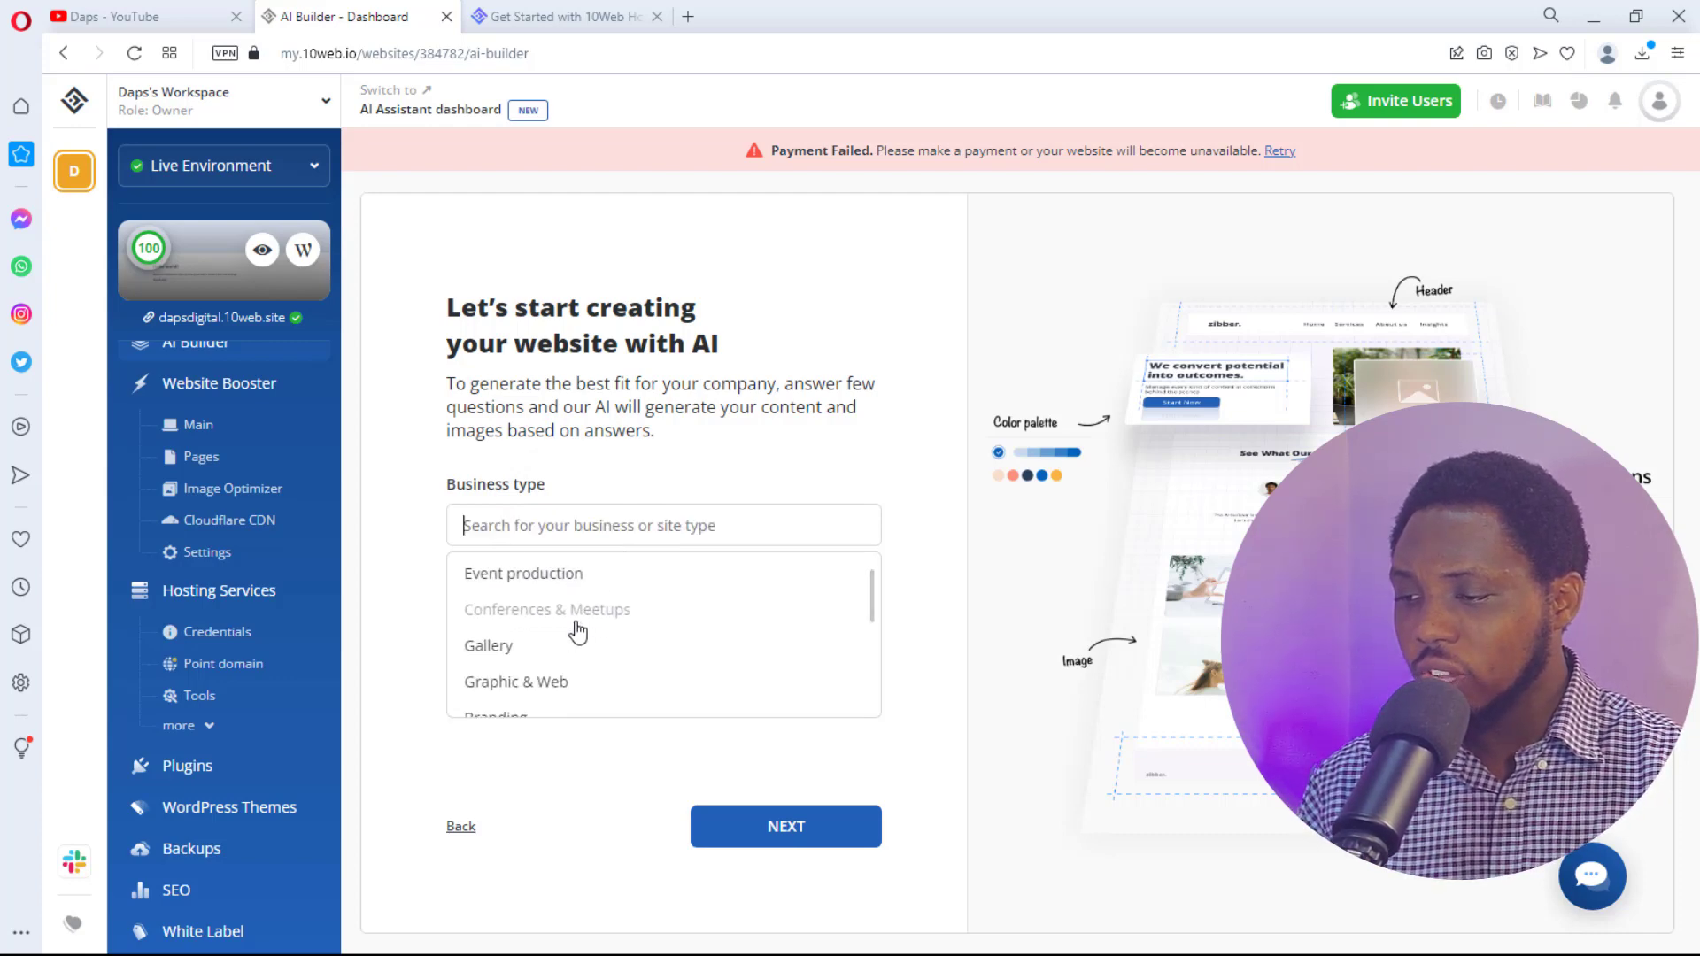
{"action": "scroll", "coordinate": [577, 632], "scroll_direction": "down", "scroll_amount": 10}
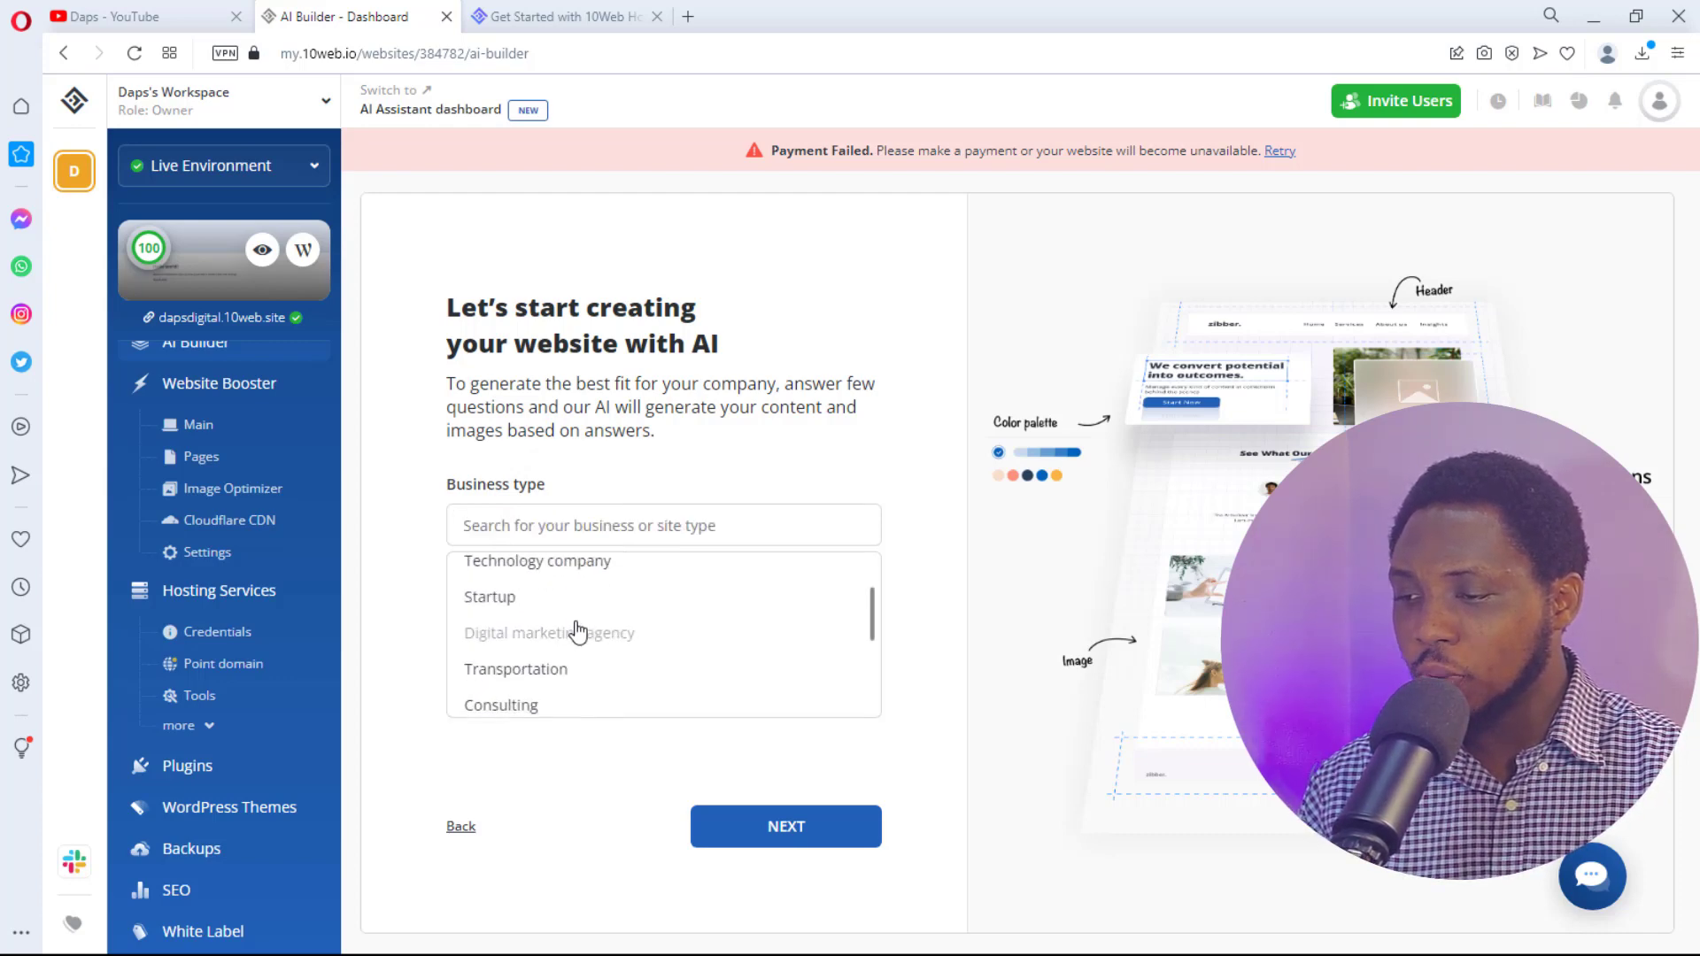
{"action": "scroll", "coordinate": [578, 633], "scroll_direction": "down", "scroll_amount": 8}
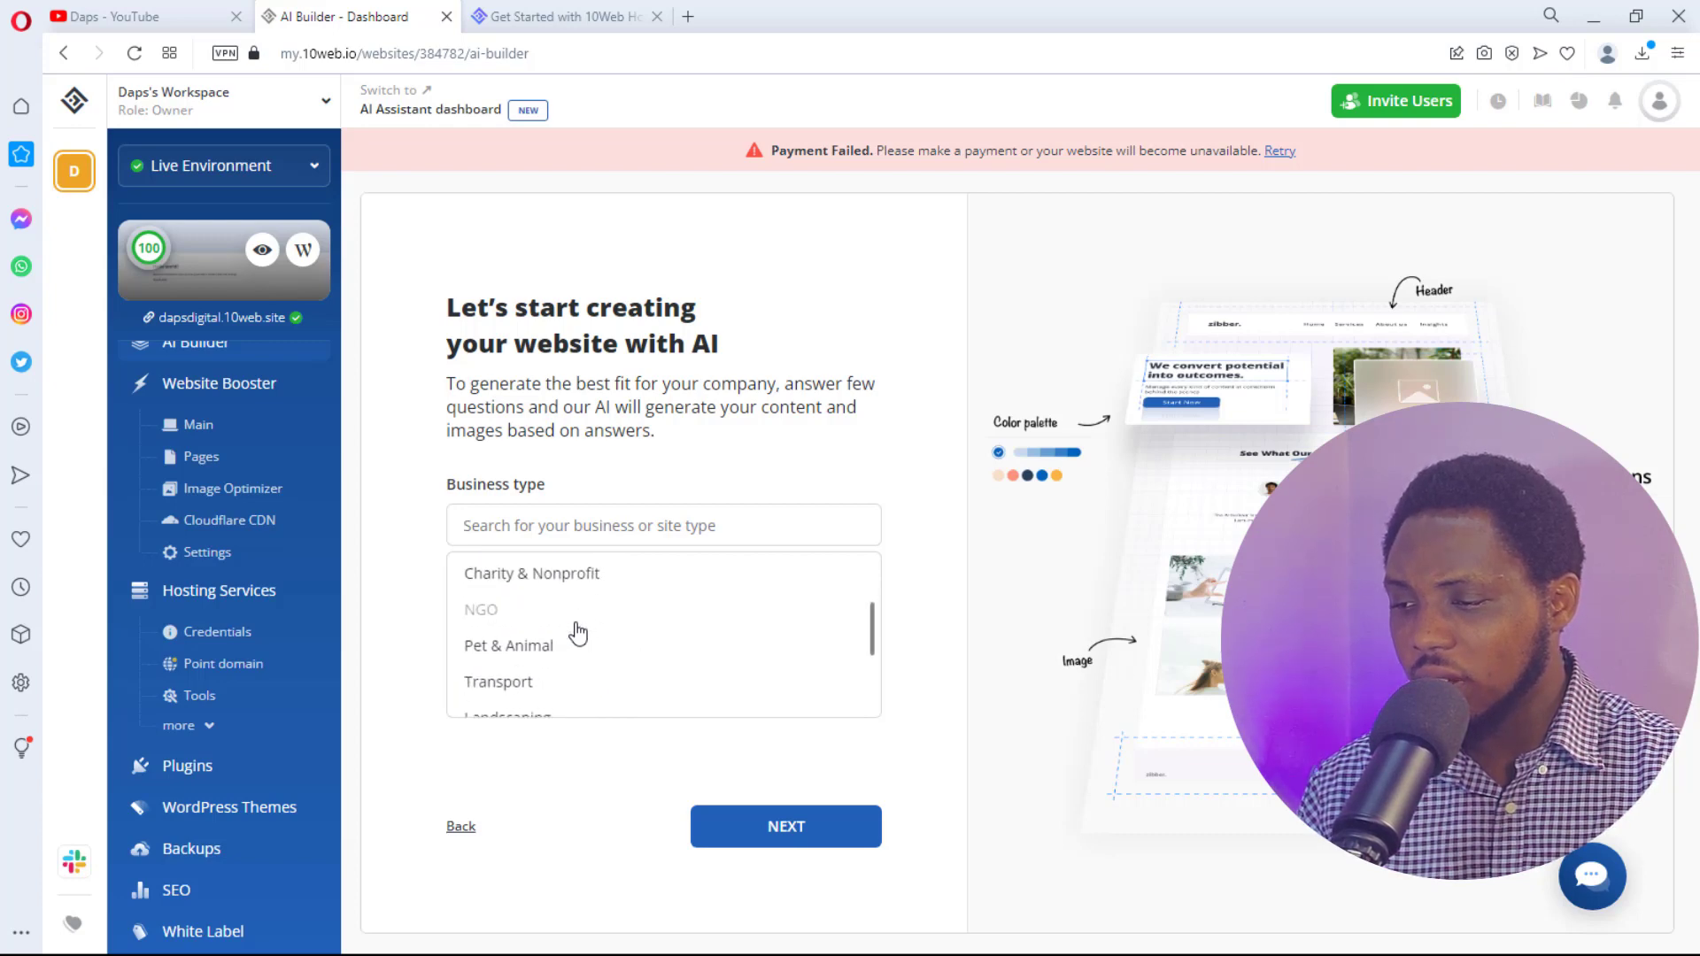
{"action": "scroll", "coordinate": [577, 632], "scroll_direction": "down", "scroll_amount": 10}
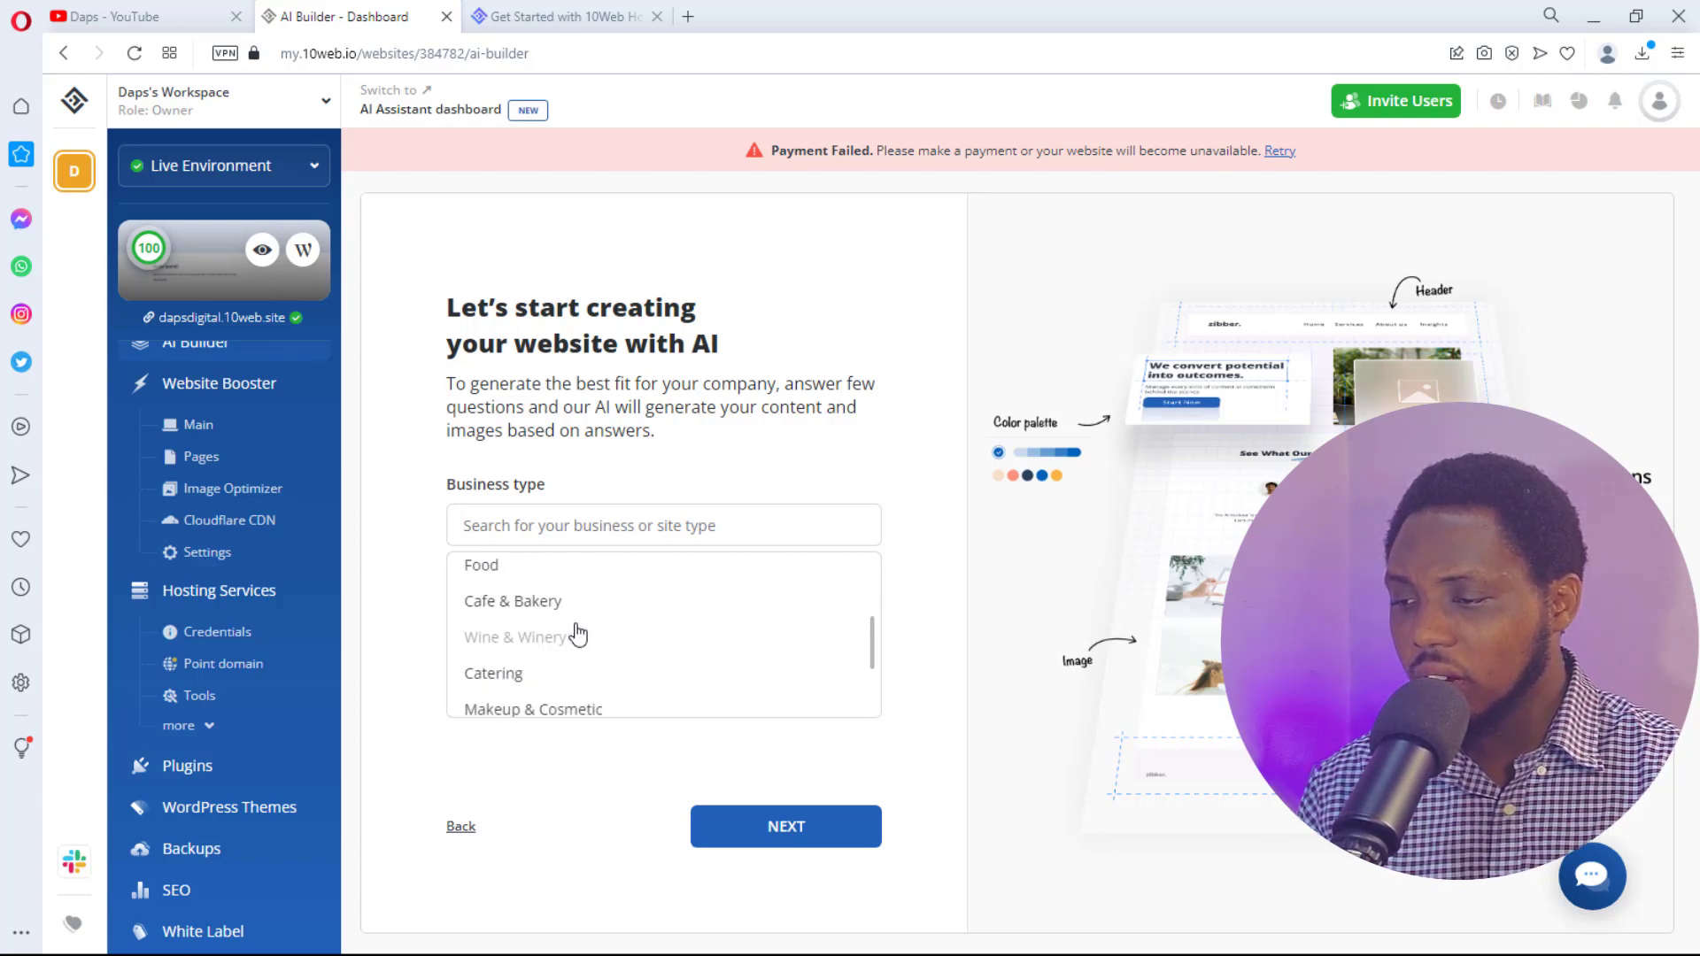
{"action": "scroll", "coordinate": [578, 632], "scroll_direction": "down", "scroll_amount": 10}
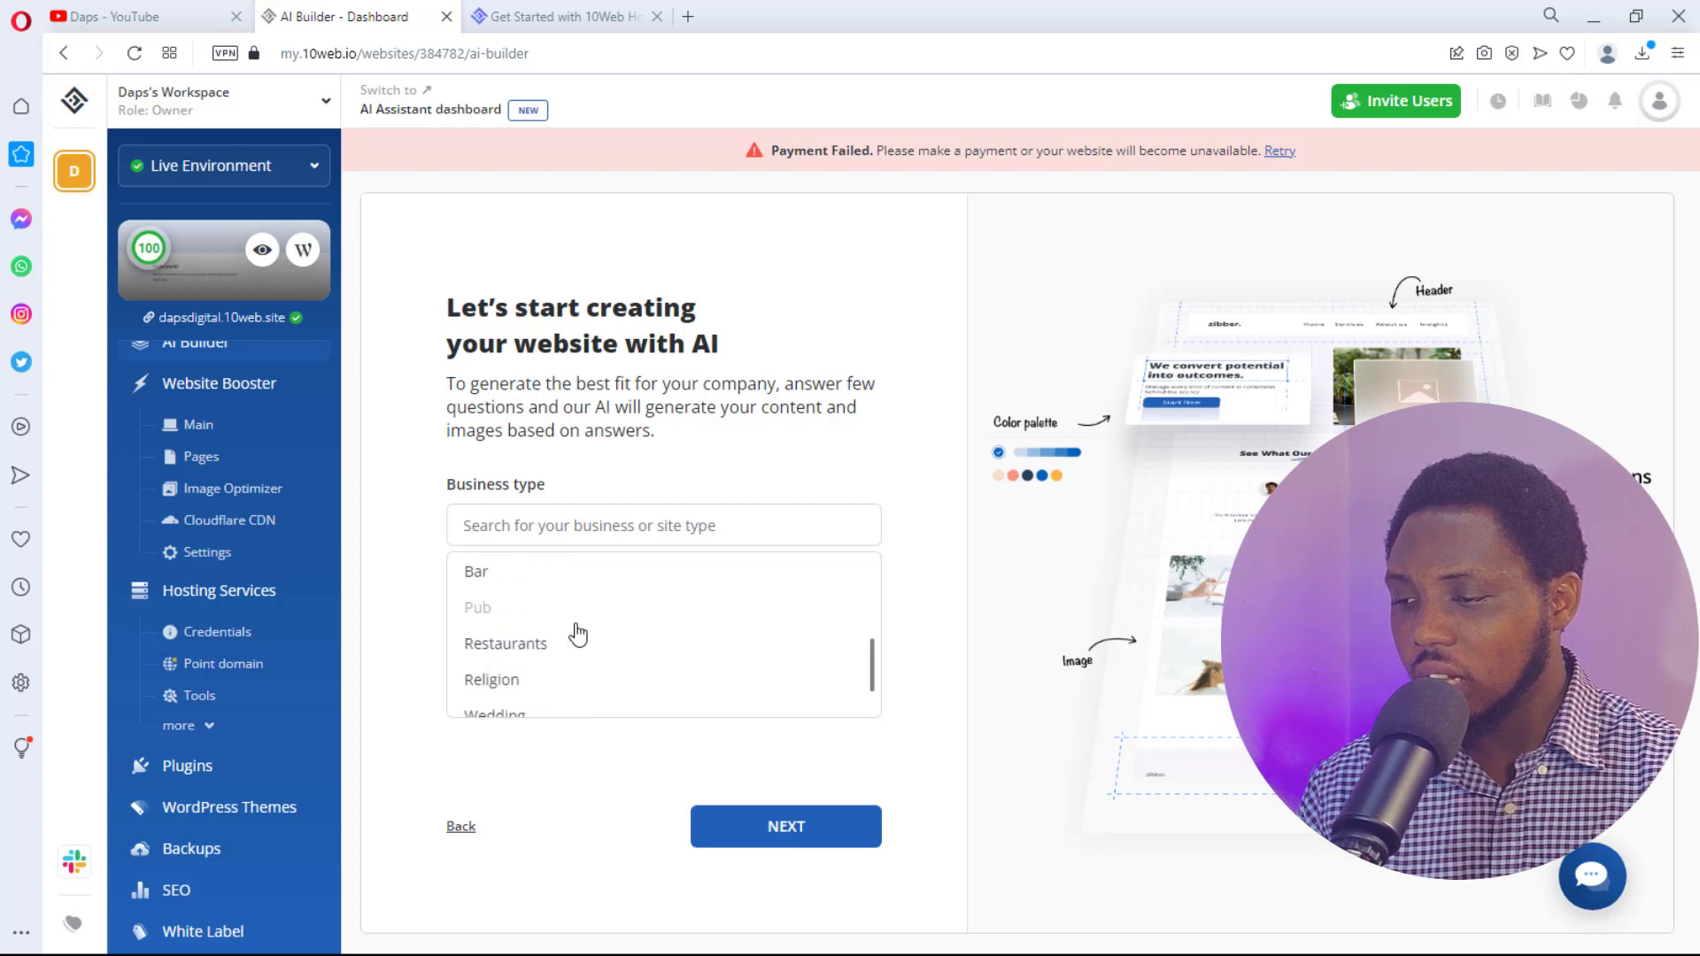
{"action": "scroll", "coordinate": [578, 634], "scroll_direction": "down", "scroll_amount": 3}
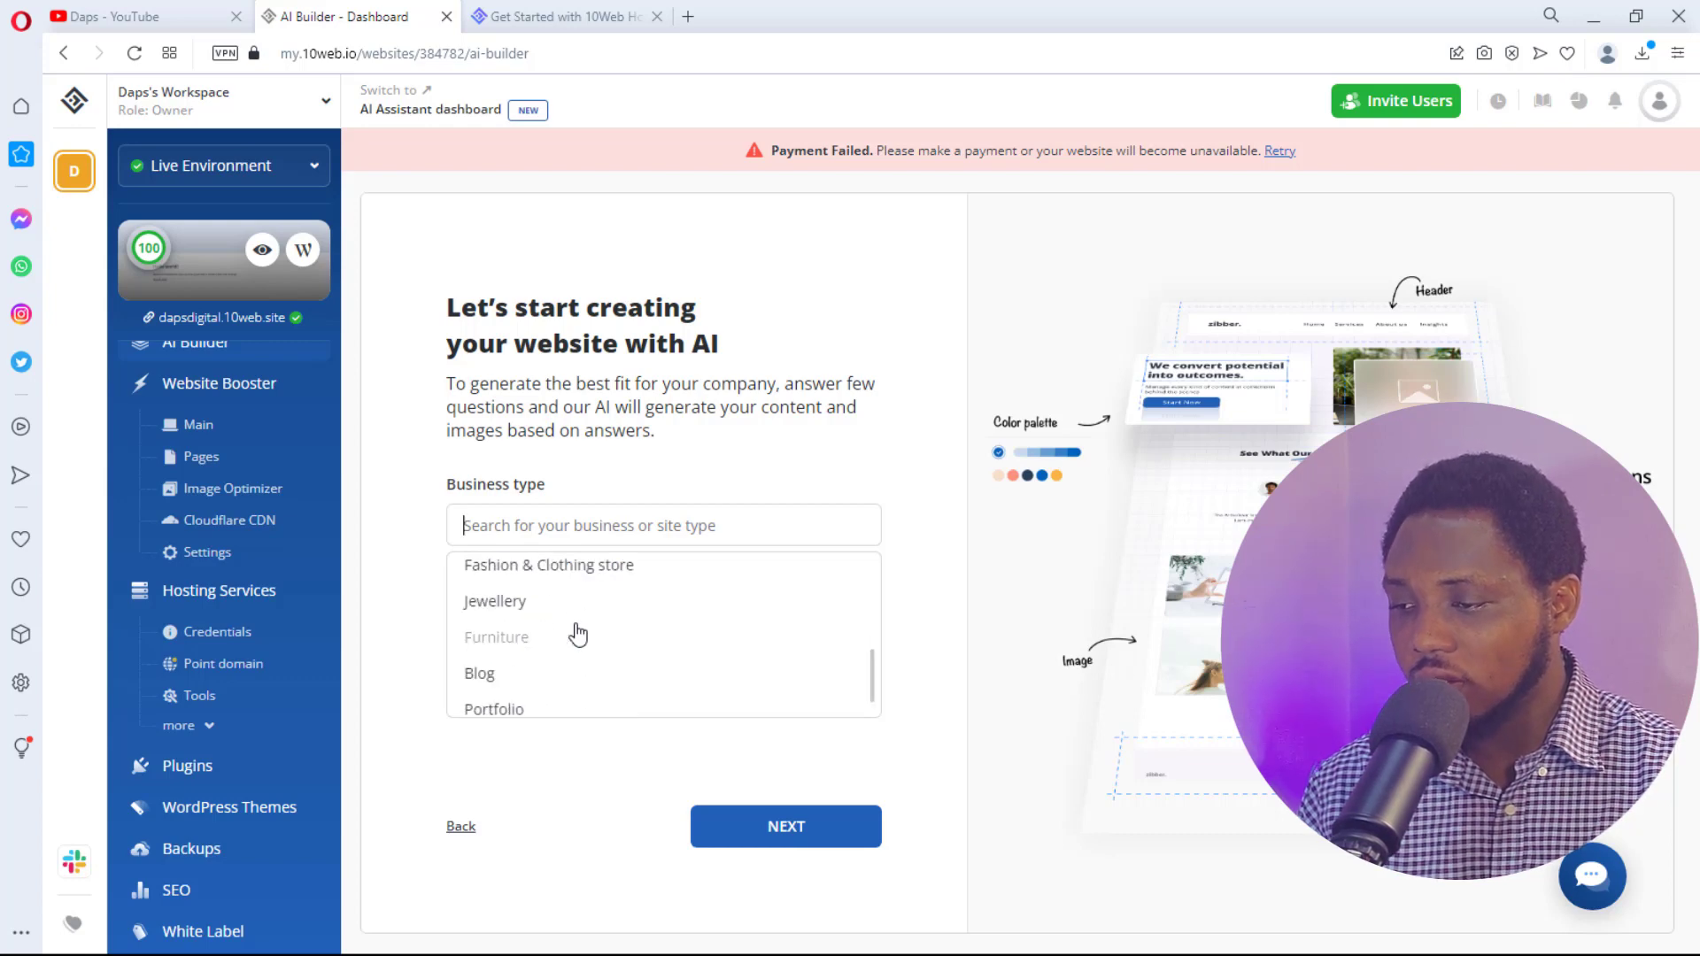
{"action": "scroll", "coordinate": [578, 634], "scroll_direction": "down", "scroll_amount": 2}
{"action": "scroll", "coordinate": [576, 634], "scroll_direction": "up", "scroll_amount": 5}
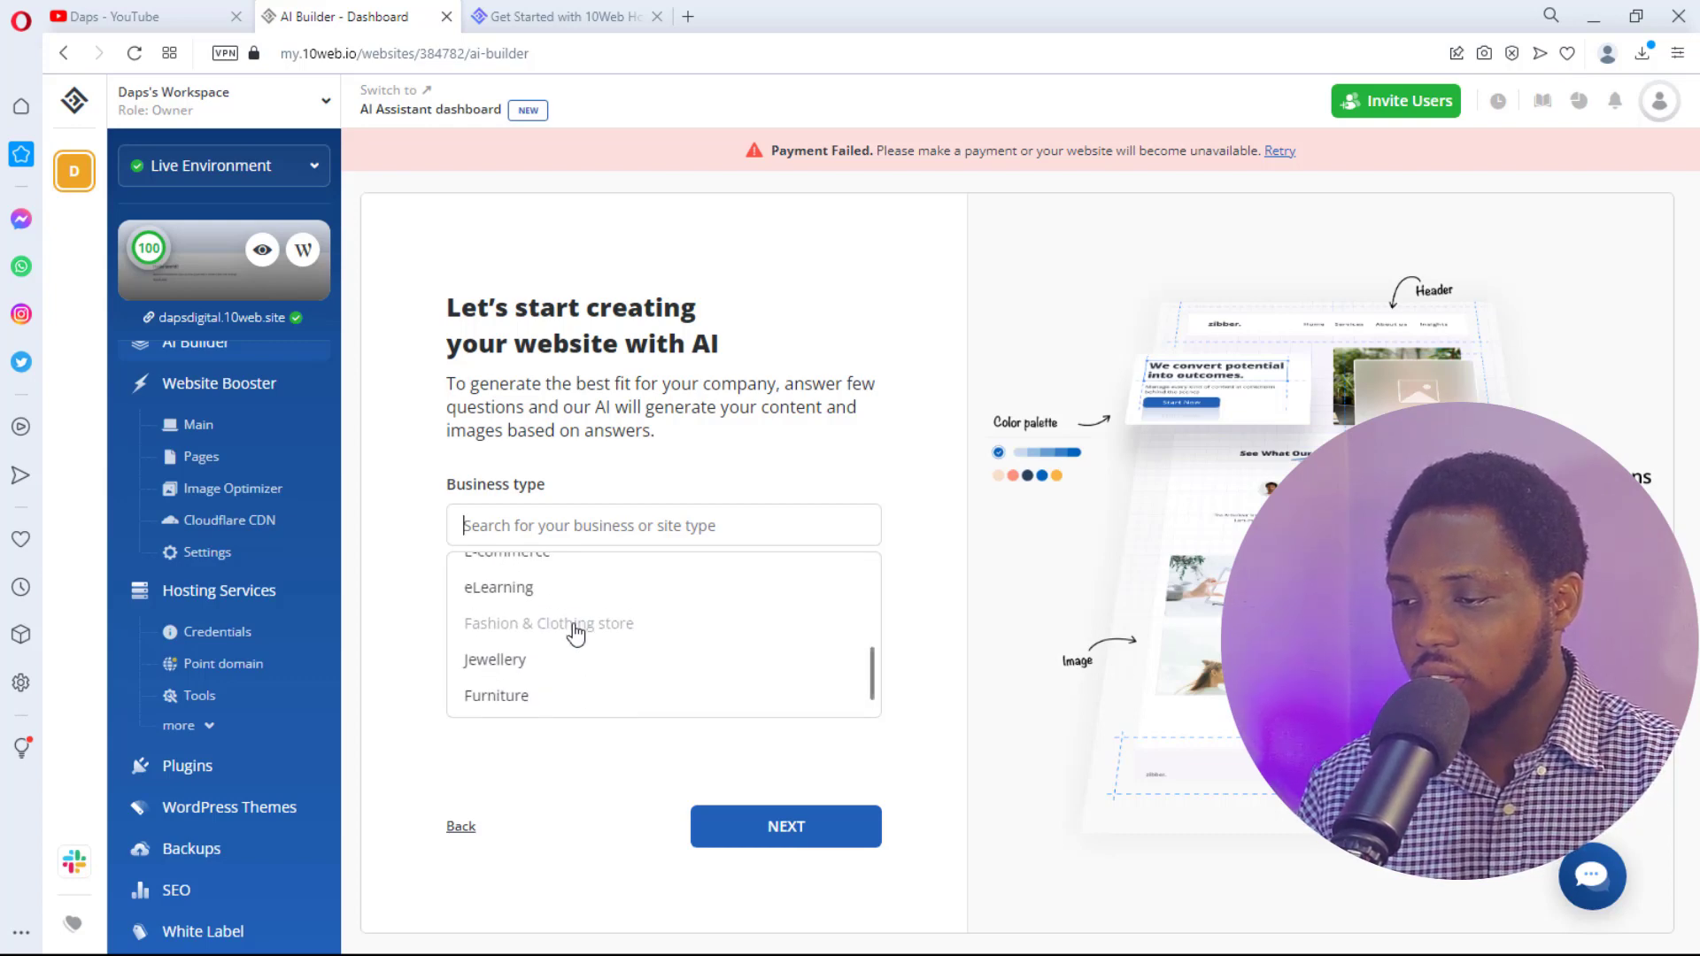
{"action": "scroll", "coordinate": [576, 634], "scroll_direction": "up", "scroll_amount": 10}
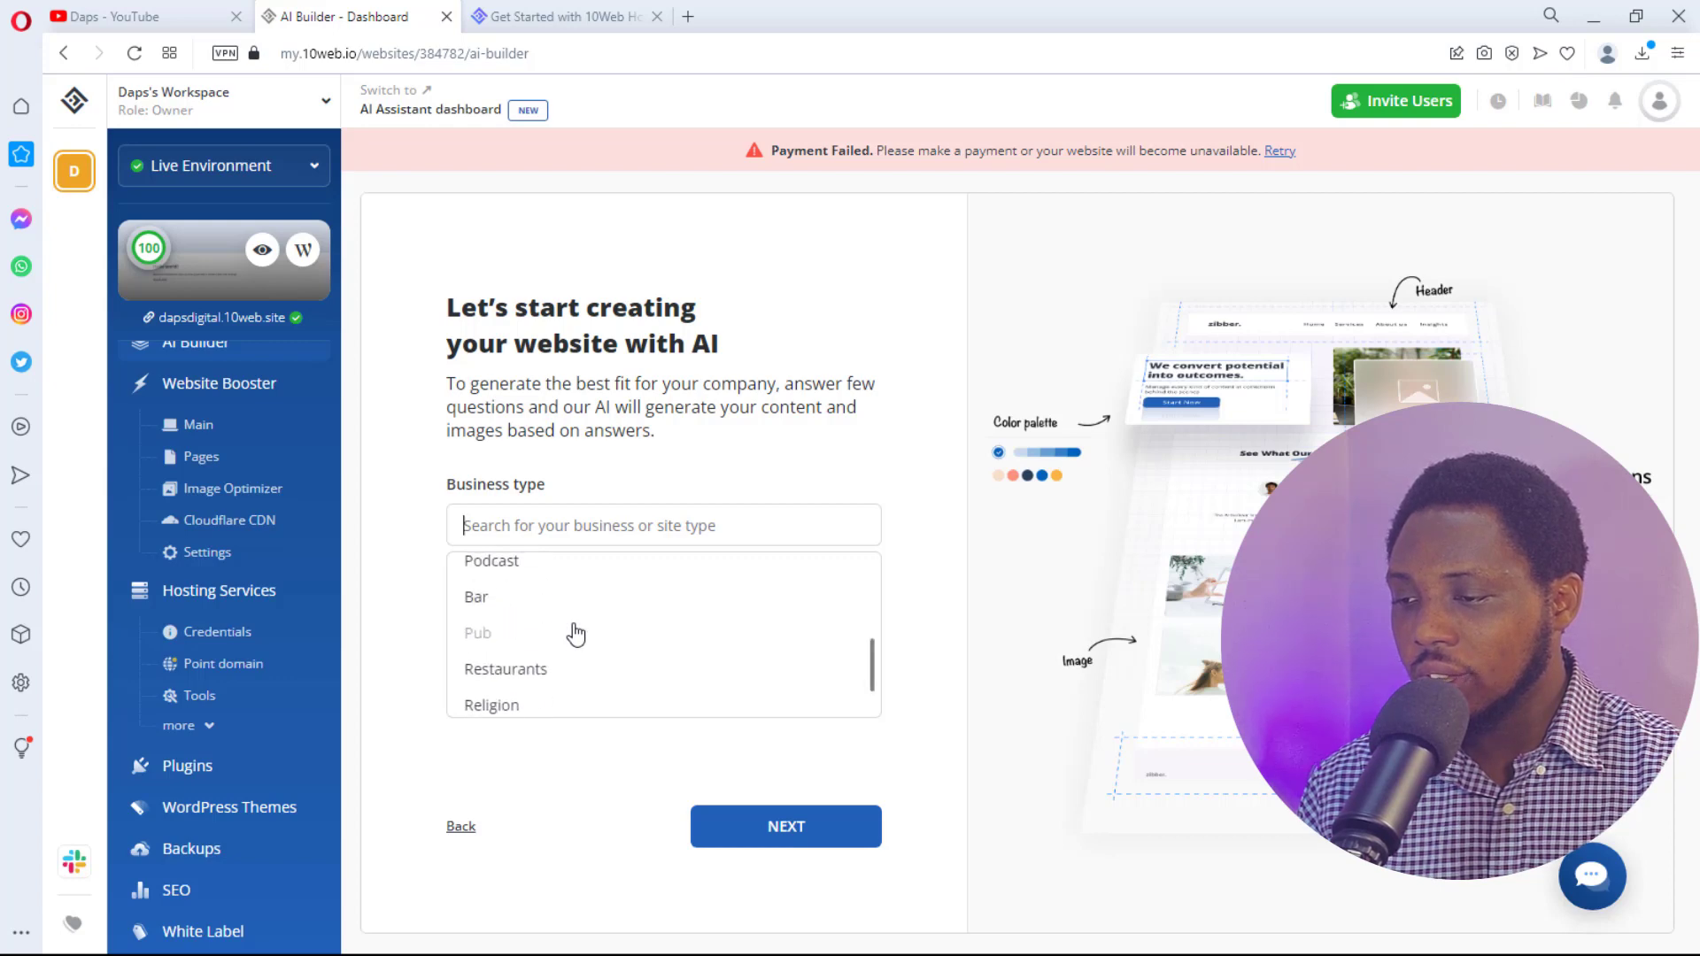
{"action": "scroll", "coordinate": [572, 632], "scroll_direction": "up", "scroll_amount": 10}
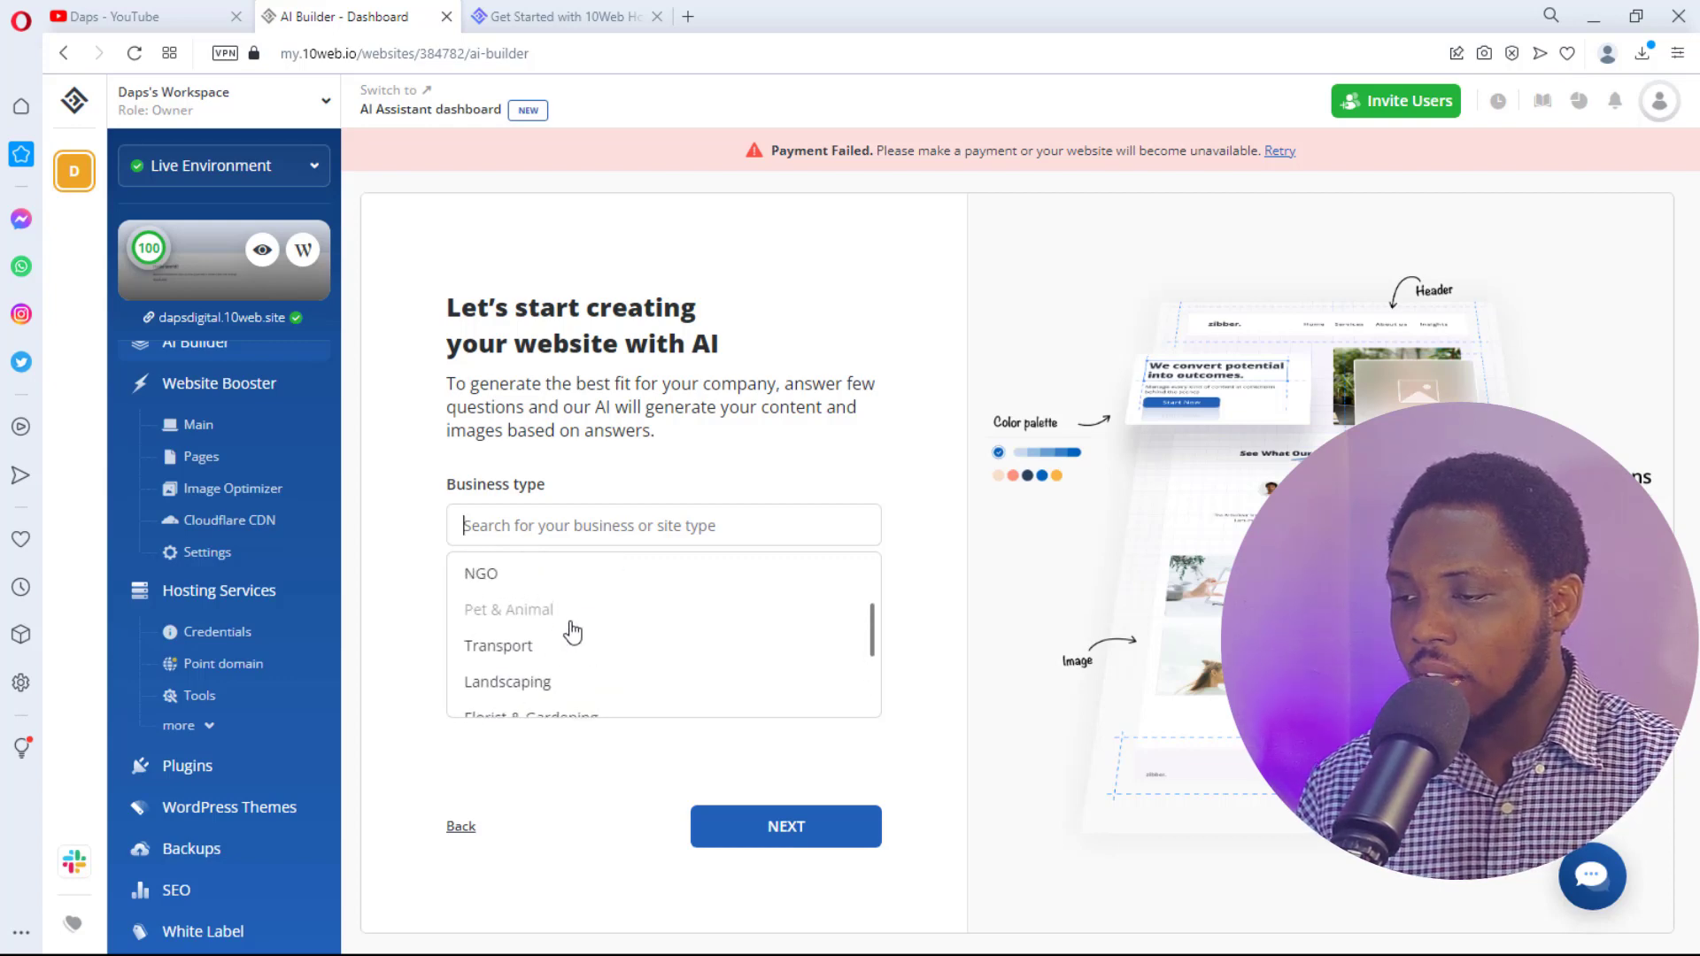
{"action": "scroll", "coordinate": [572, 633], "scroll_direction": "down", "scroll_amount": 3}
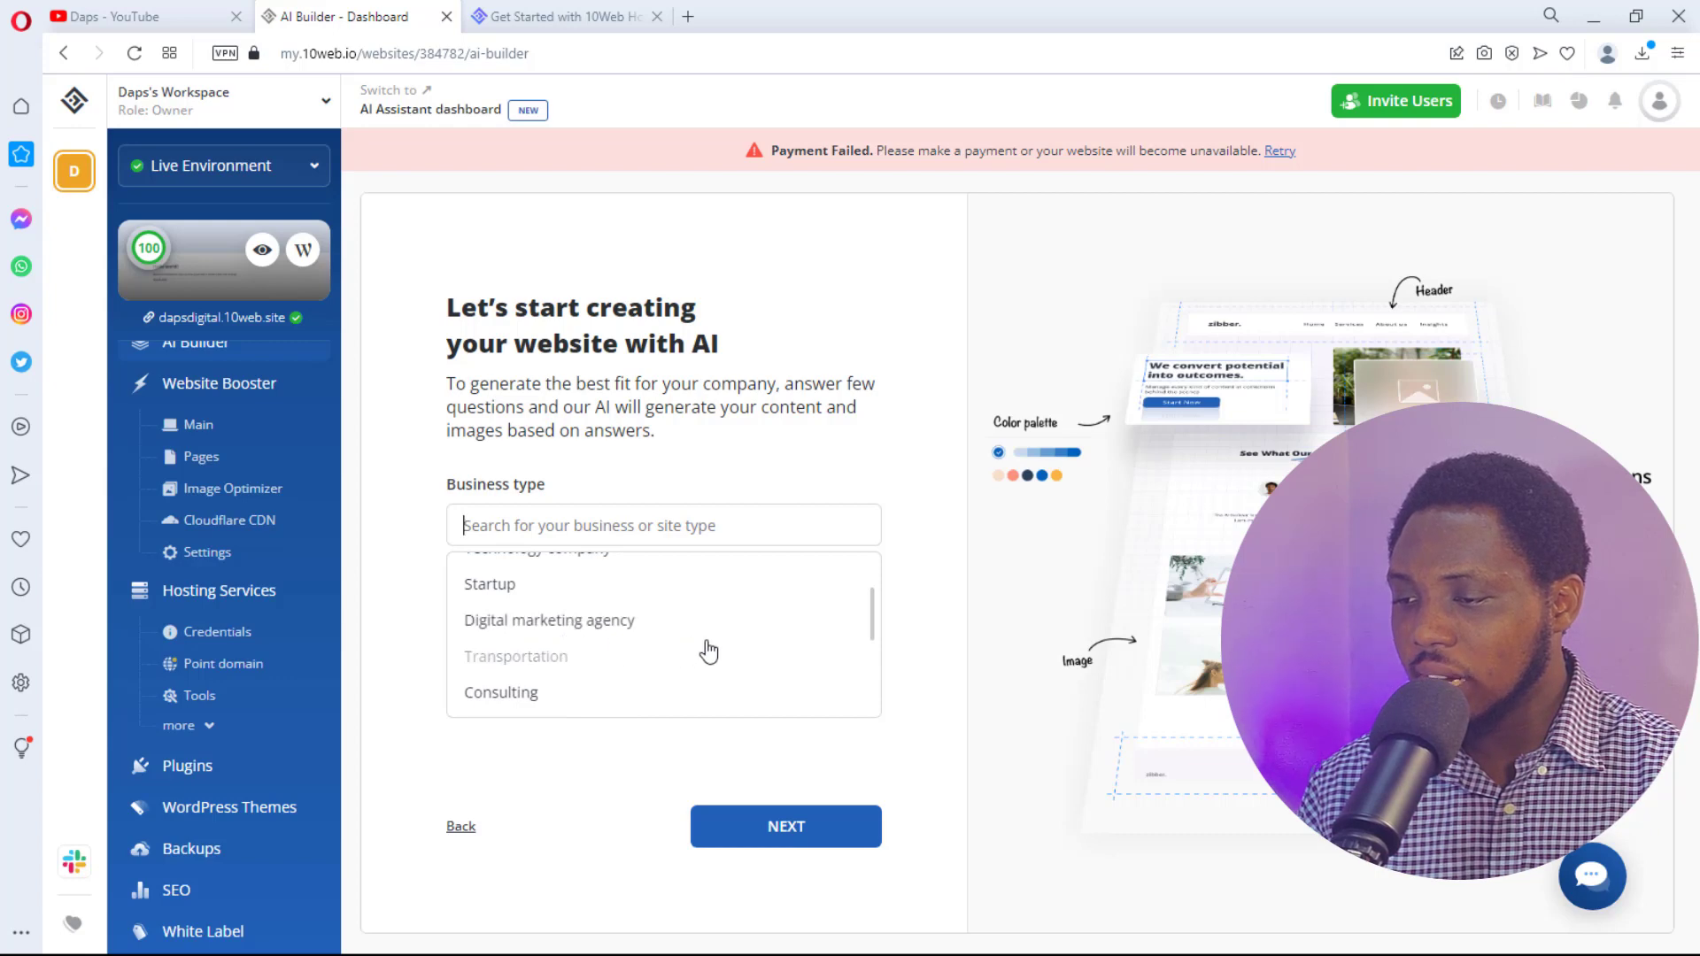
{"action": "left_click", "coordinate": [551, 620]}
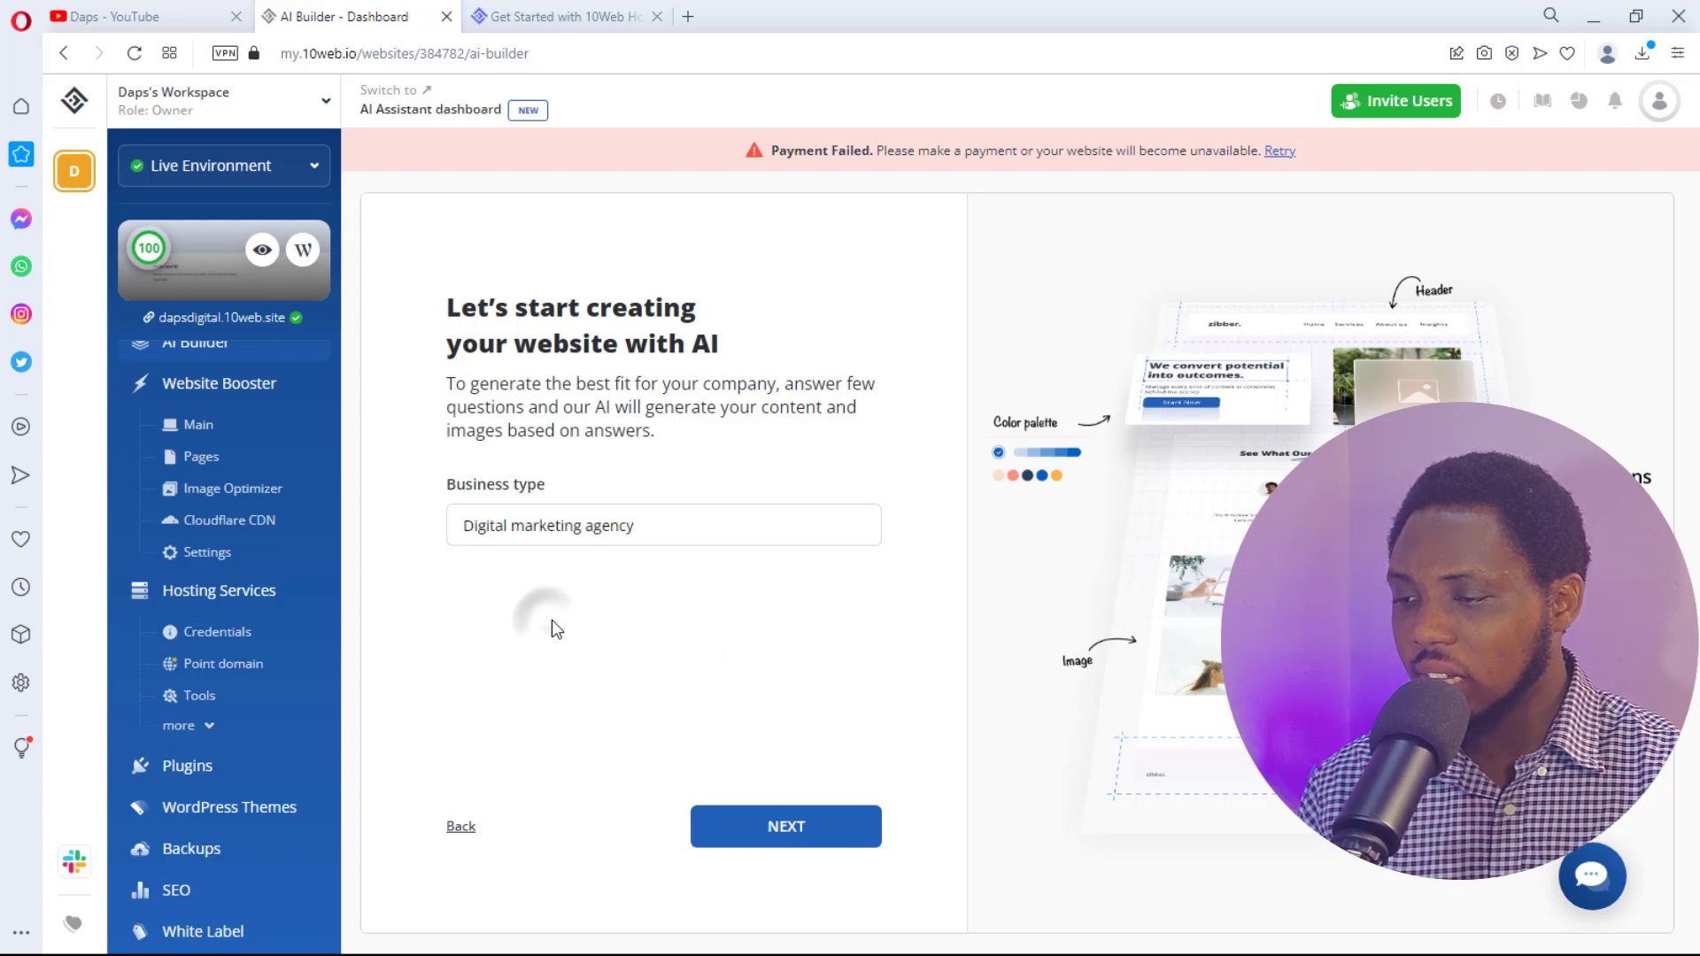
{"action": "left_click", "coordinate": [787, 831]}
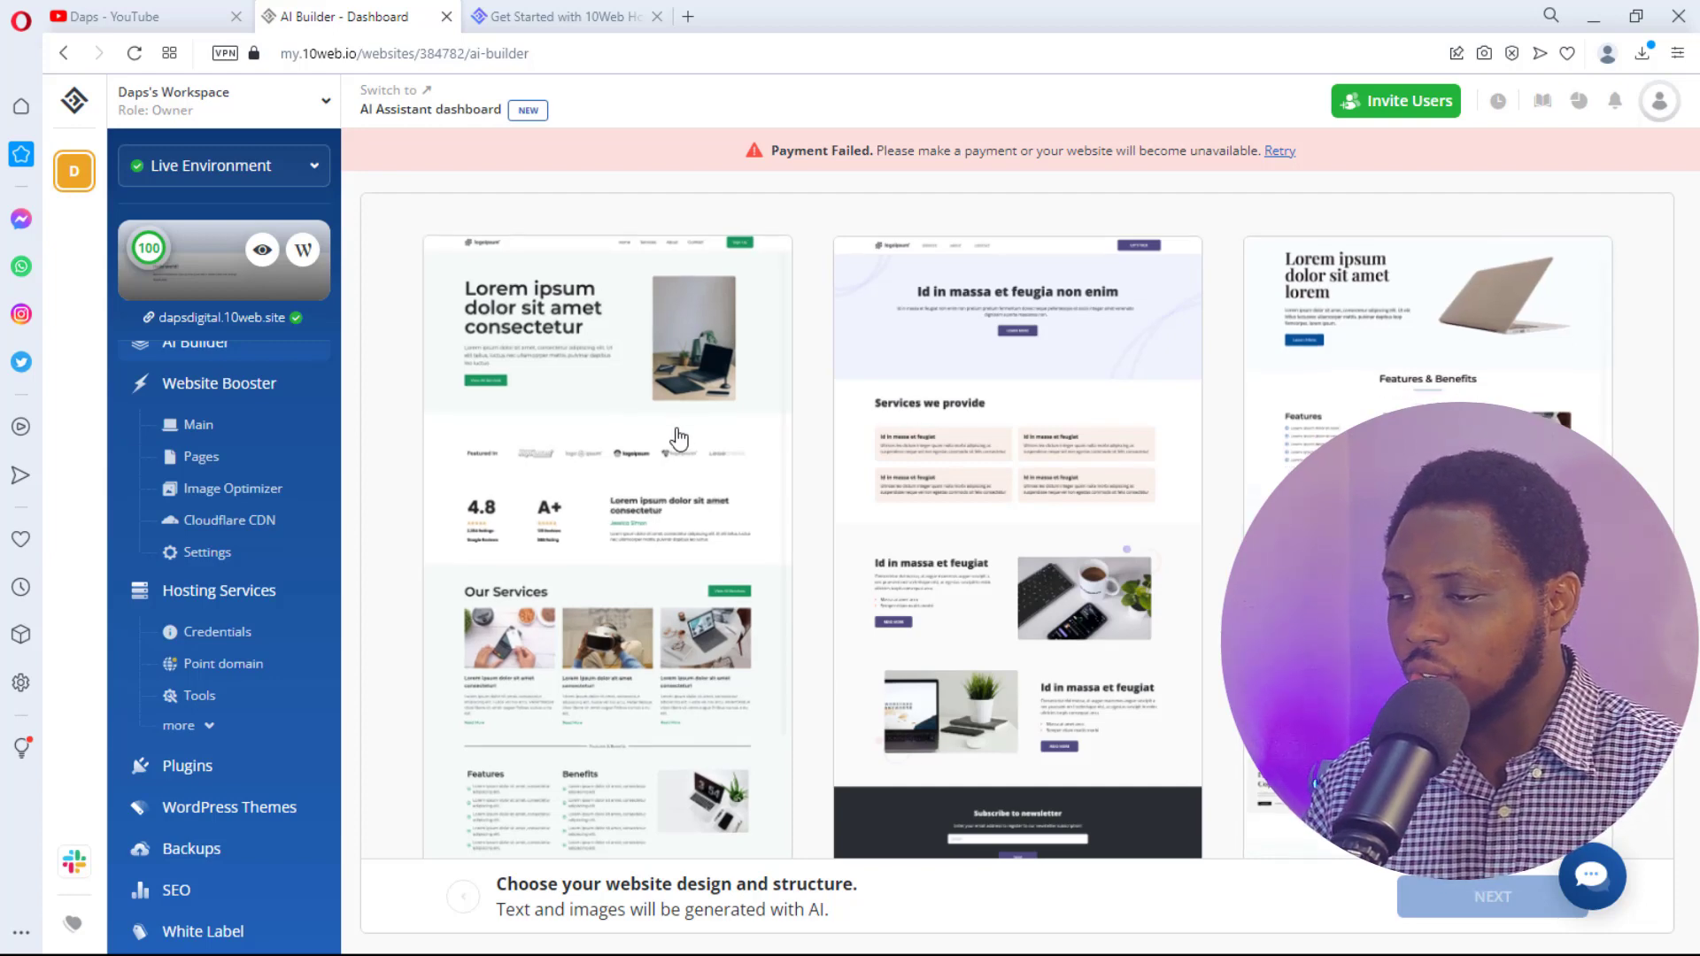
- Select the first website design template and continue to the company details
{"action": "scroll", "coordinate": [655, 443], "scroll_direction": "down", "scroll_amount": 1}
{"action": "left_click", "coordinate": [571, 469]}
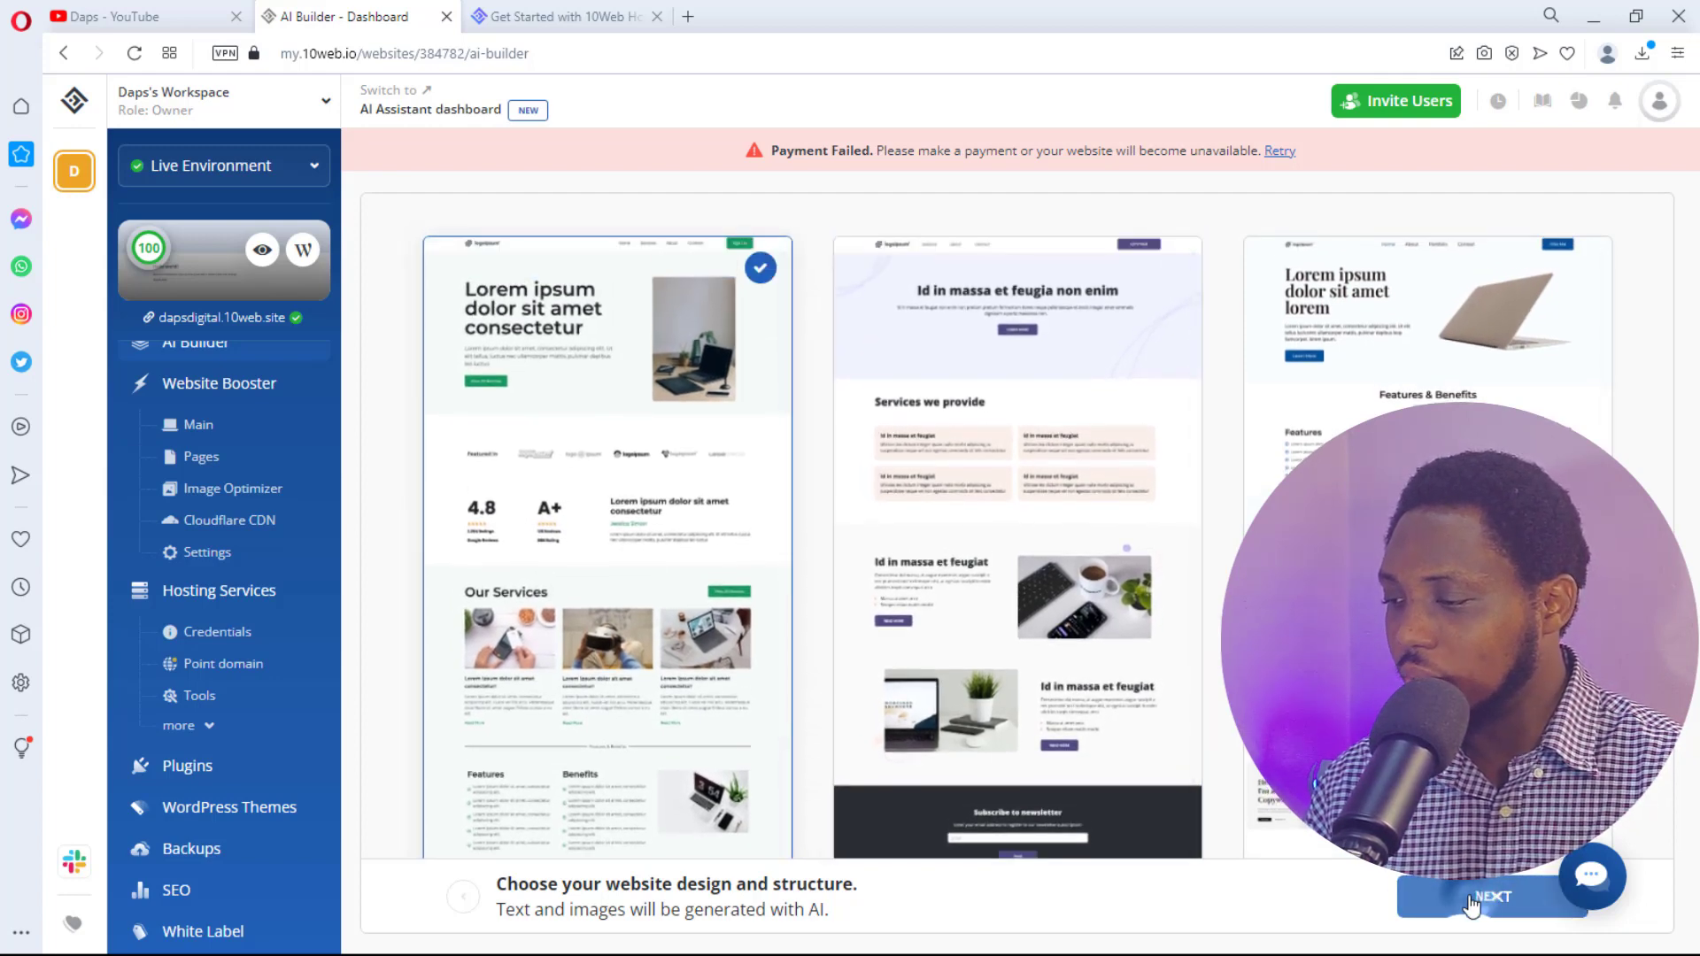
{"action": "left_click", "coordinate": [1470, 900]}
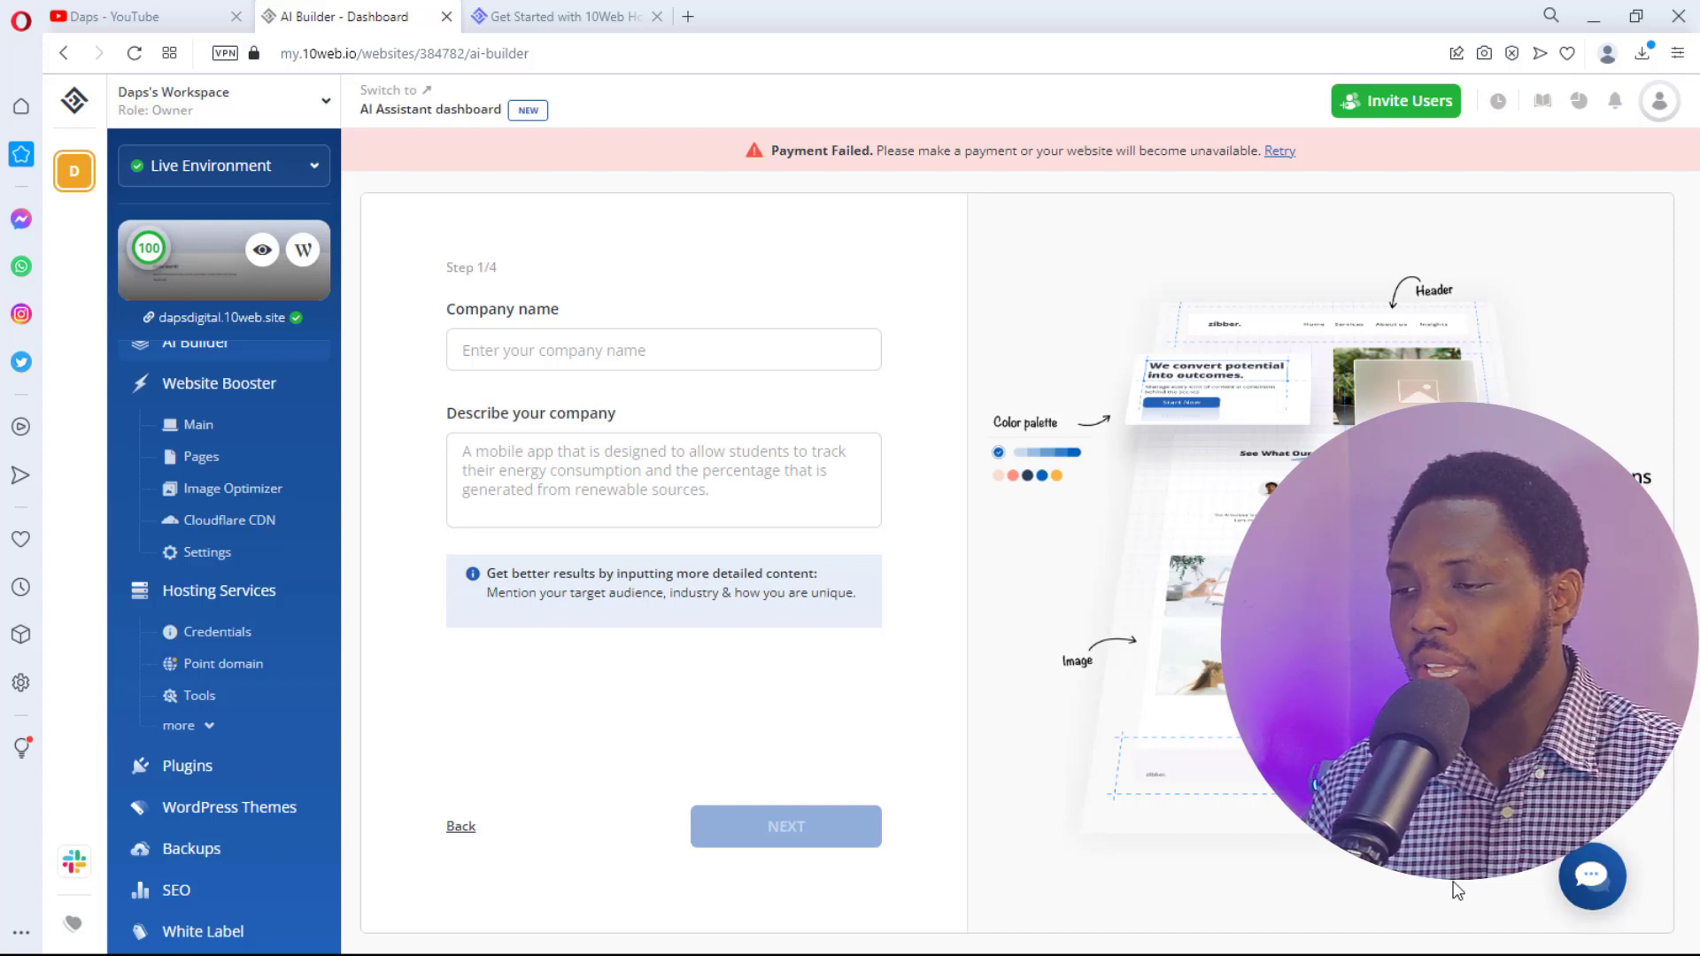
- Enter company name Daps Digital, paste its bespoke WordPress design description, and continue
{"action": "left_click", "coordinate": [485, 359]}
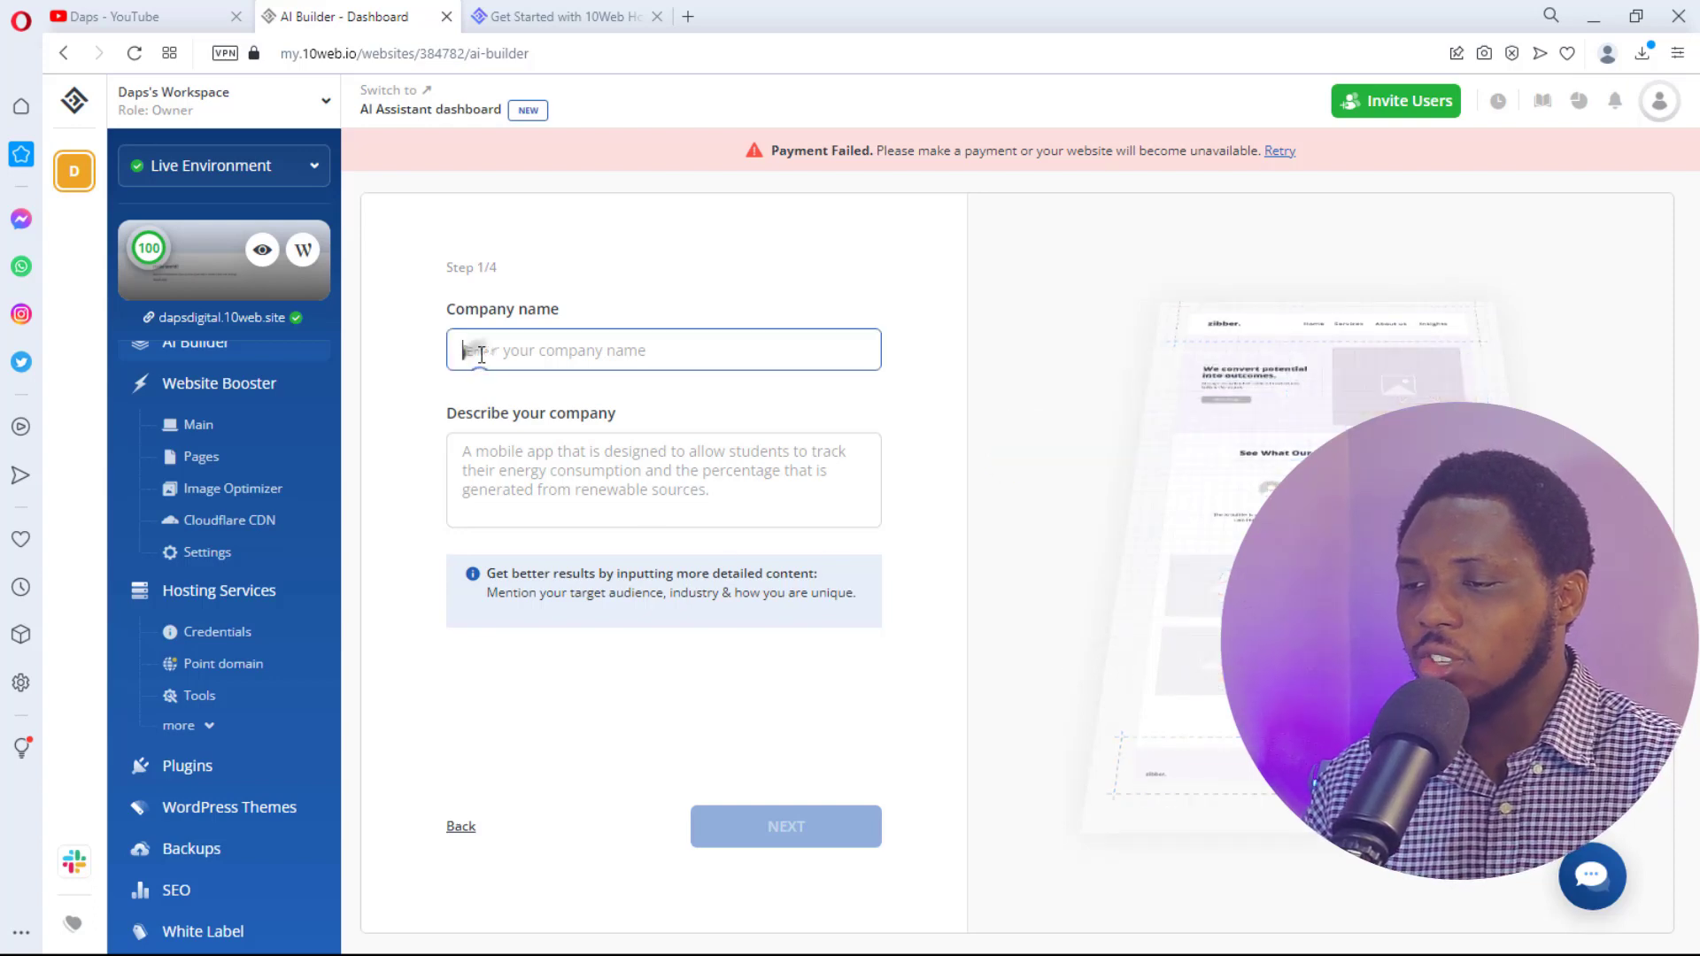
{"action": "type", "text": "dap"}
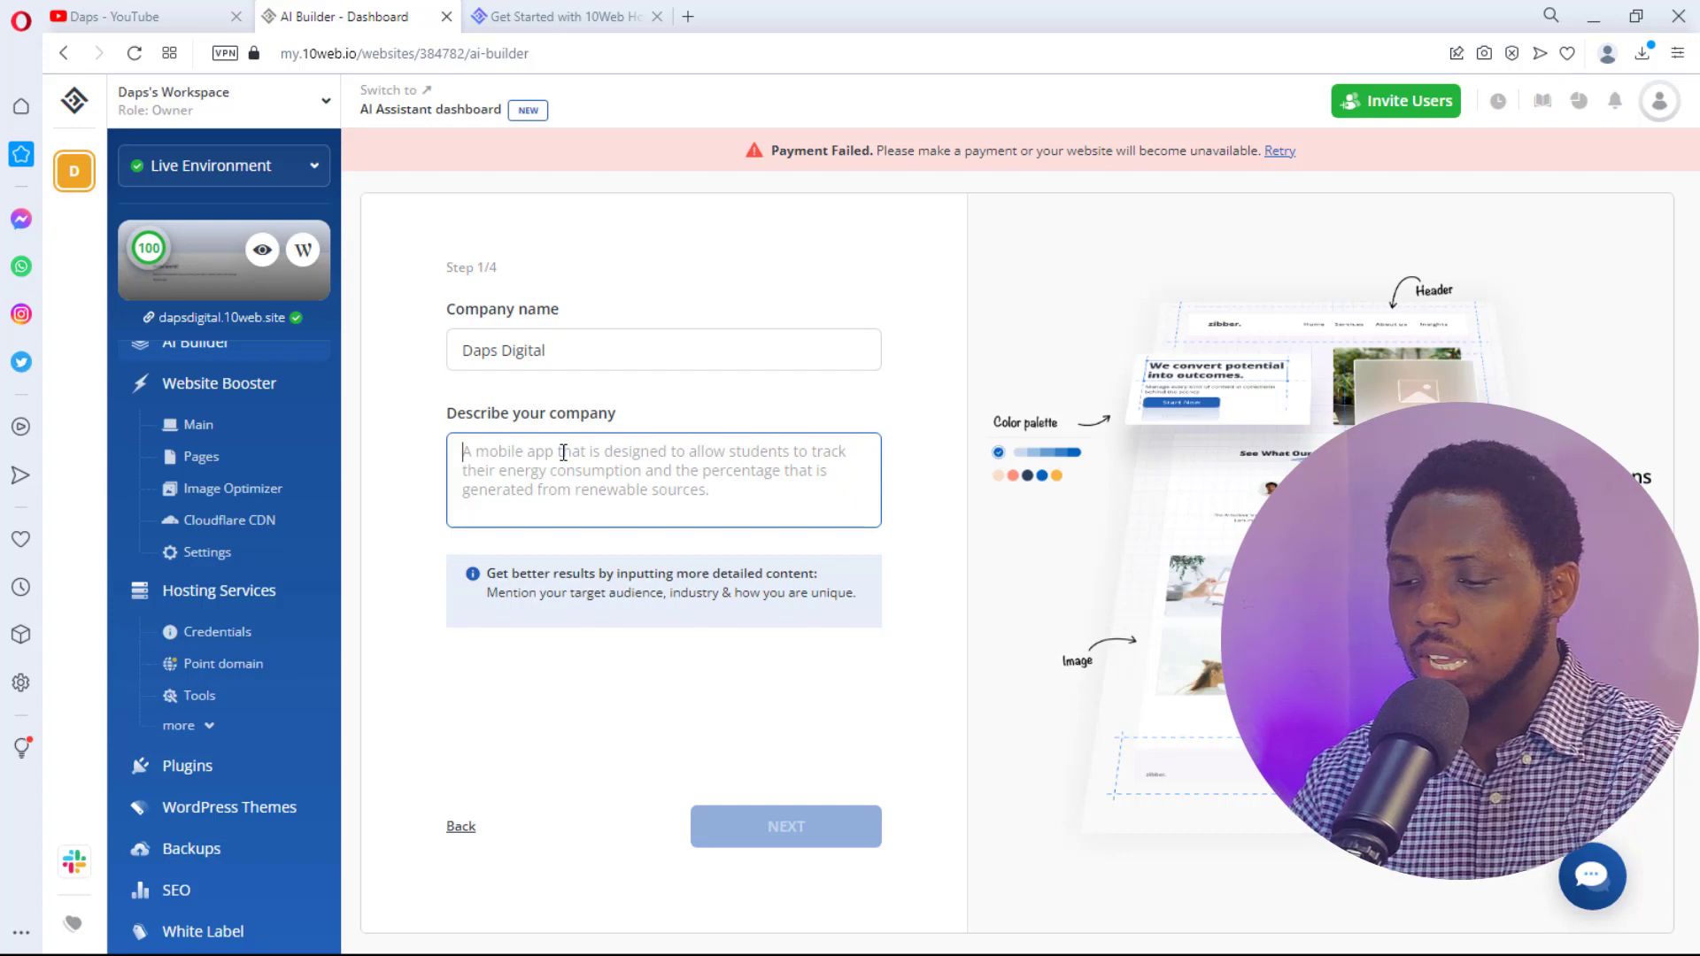
{"action": "type", "text": "We design bespoke wordpress website that tell a unique brand story that emotionally connects our clients with their ideal customers, we help them find their voices online. We also render consulting and maintenance services"}
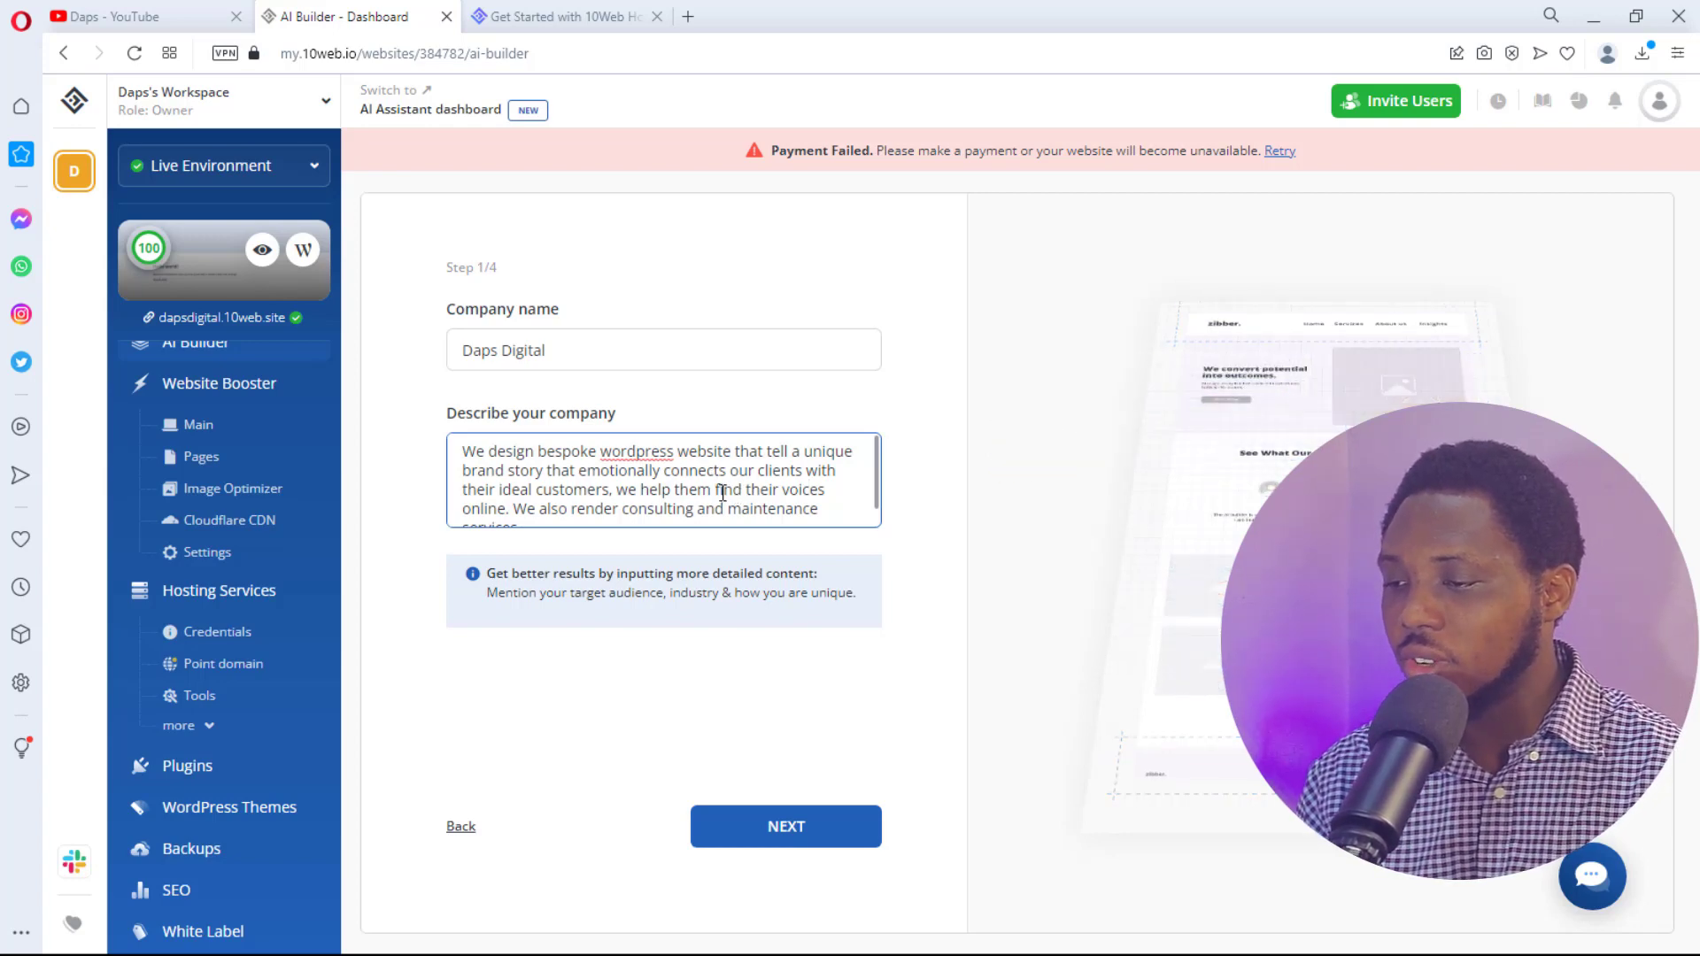
{"action": "scroll", "coordinate": [723, 496], "scroll_direction": "down", "scroll_amount": 1}
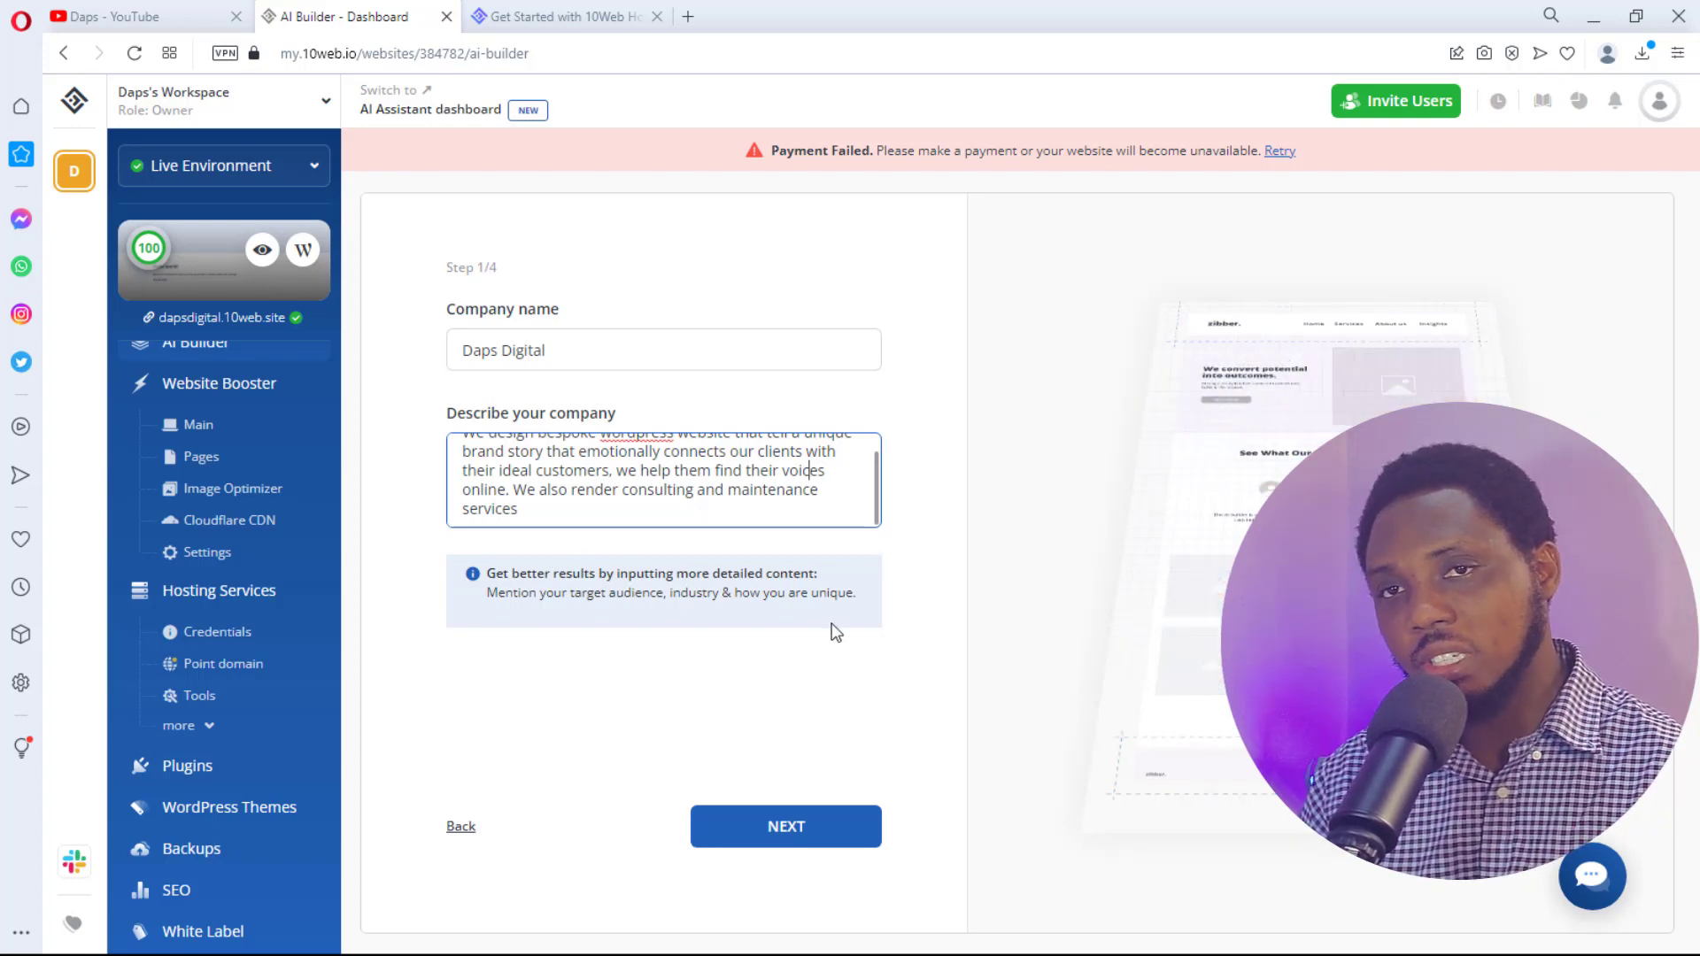
{"action": "left_click", "coordinate": [833, 824]}
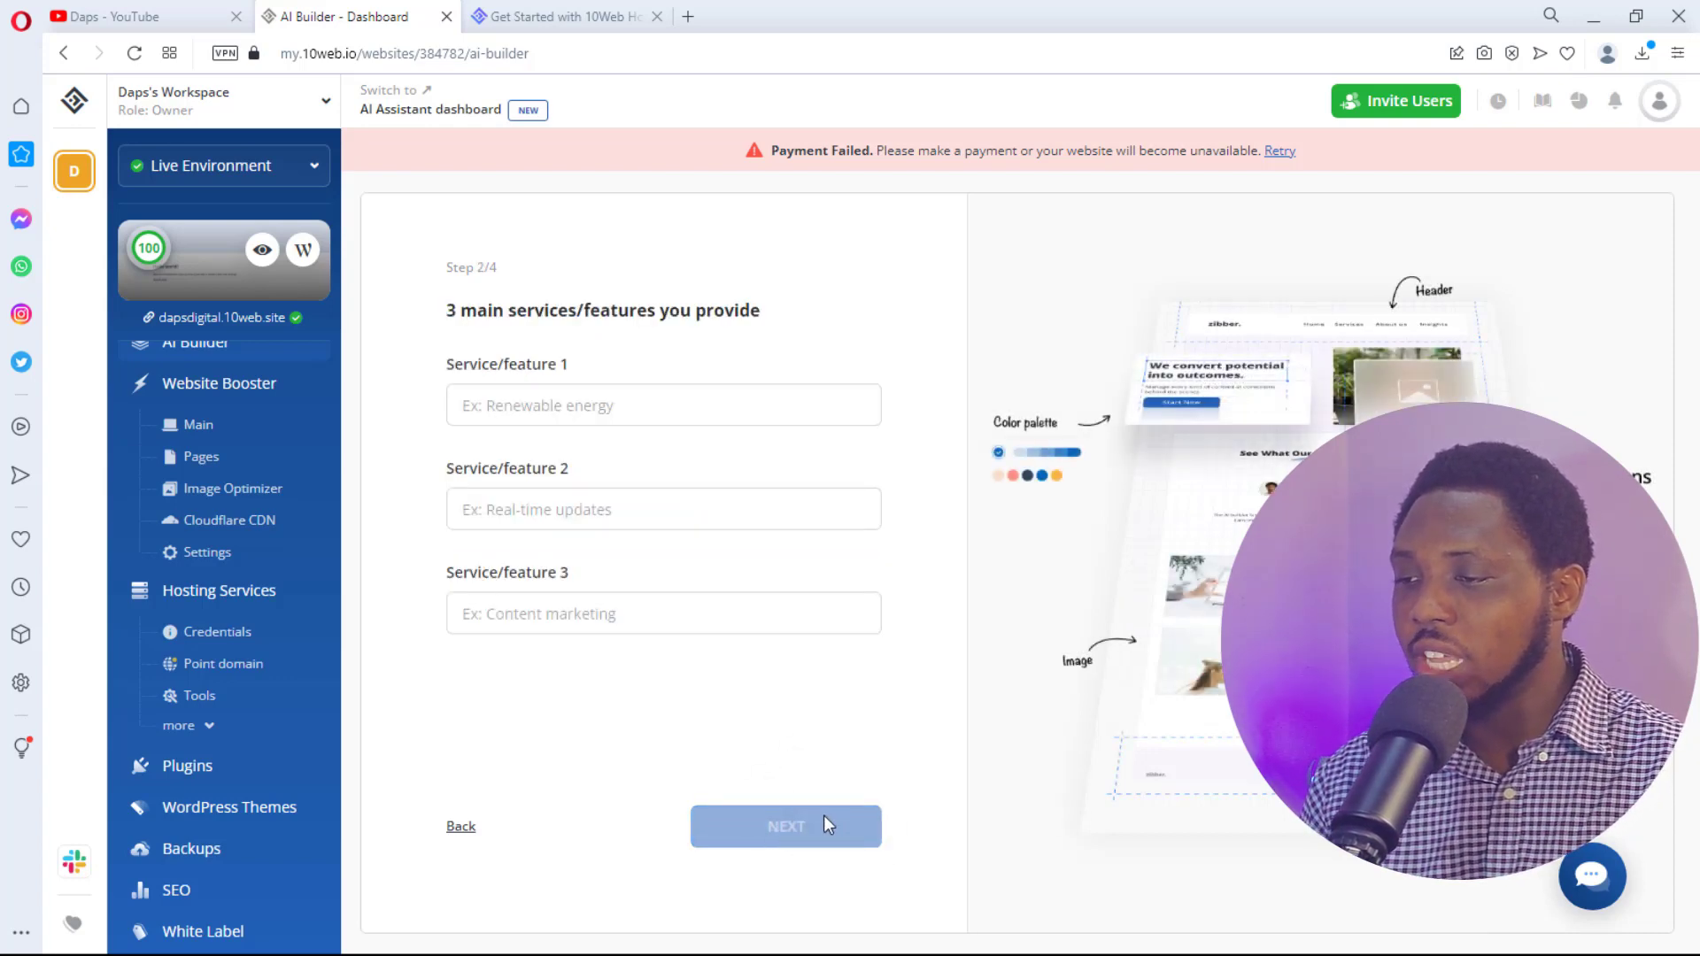
- List the services Web Design, Web Development and Web Consulting, then continue
{"action": "left_click", "coordinate": [473, 414]}
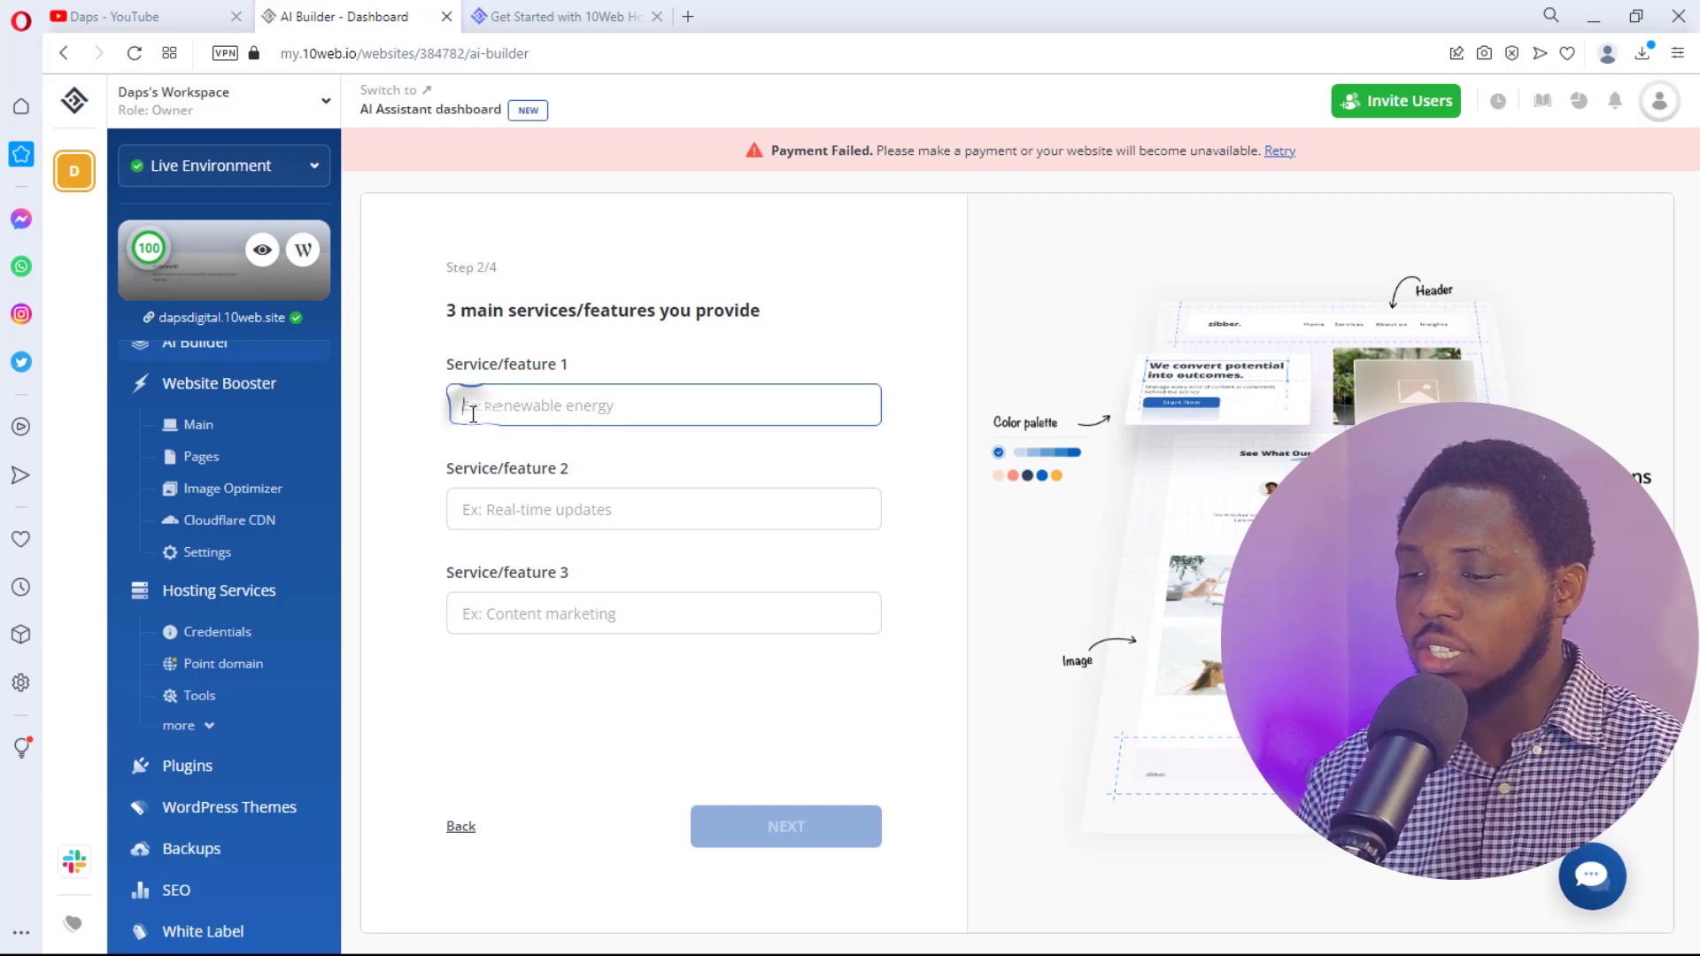
{"action": "type", "text": "Web Design"}
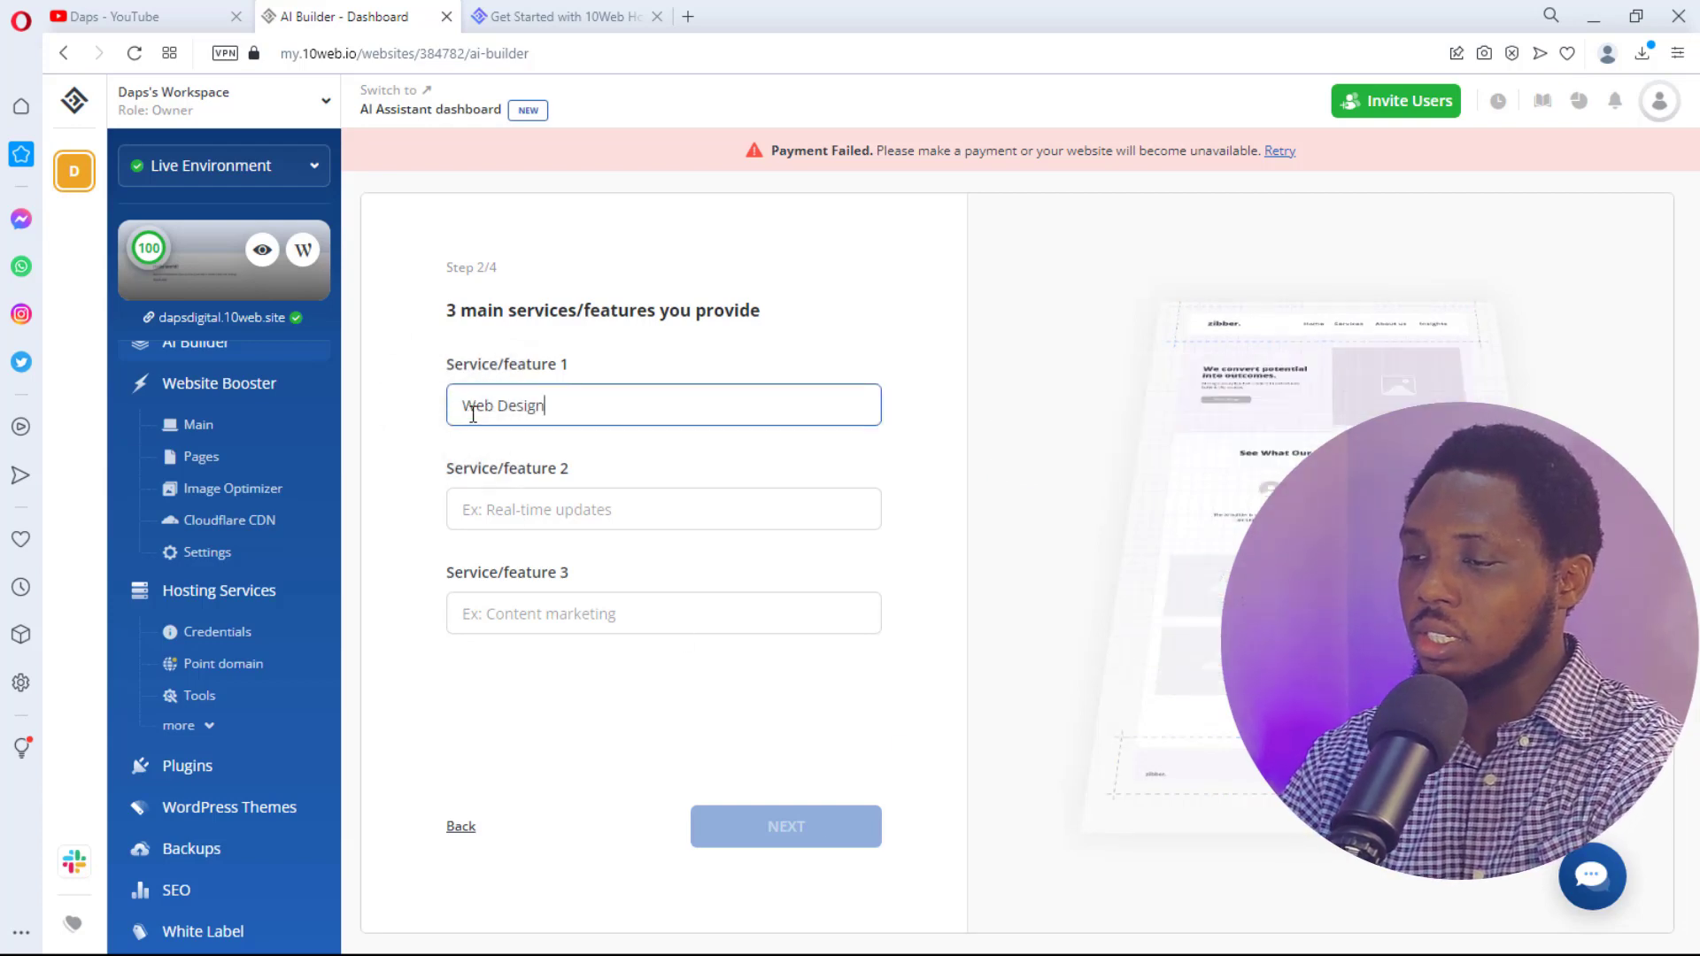
{"action": "key", "text": "Tab"}
{"action": "type", "text": "Web Dev"}
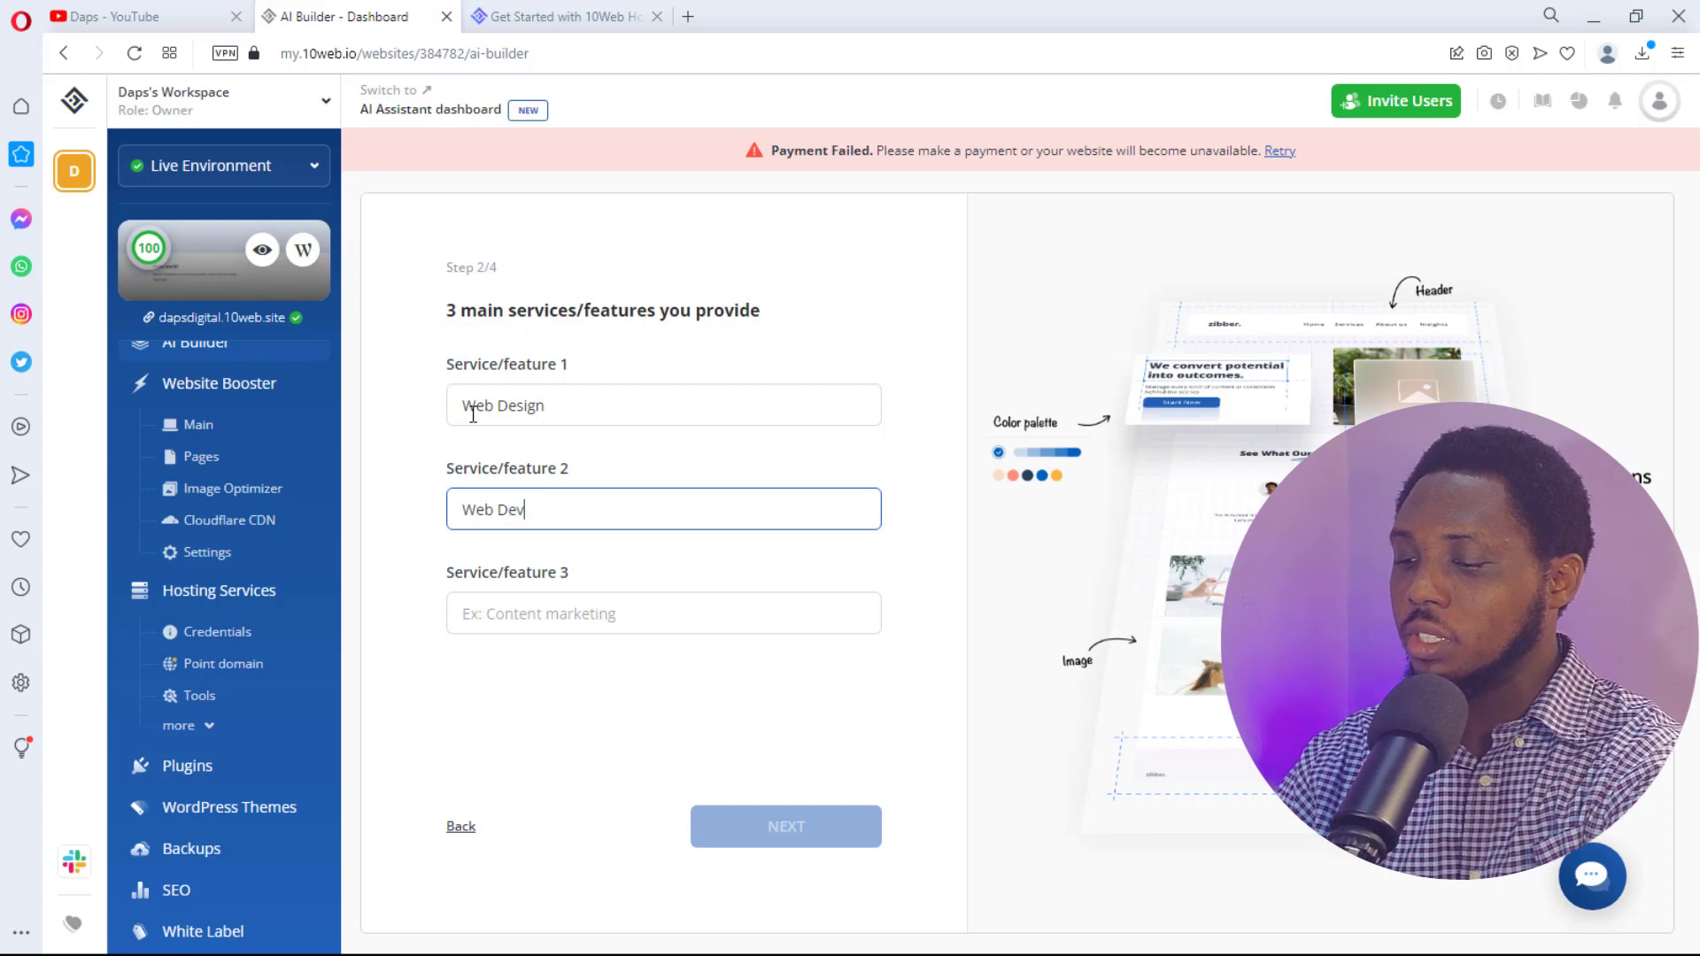
{"action": "type", "text": "elopment"}
{"action": "left_click", "coordinate": [530, 612]}
{"action": "type", "text": "C"}
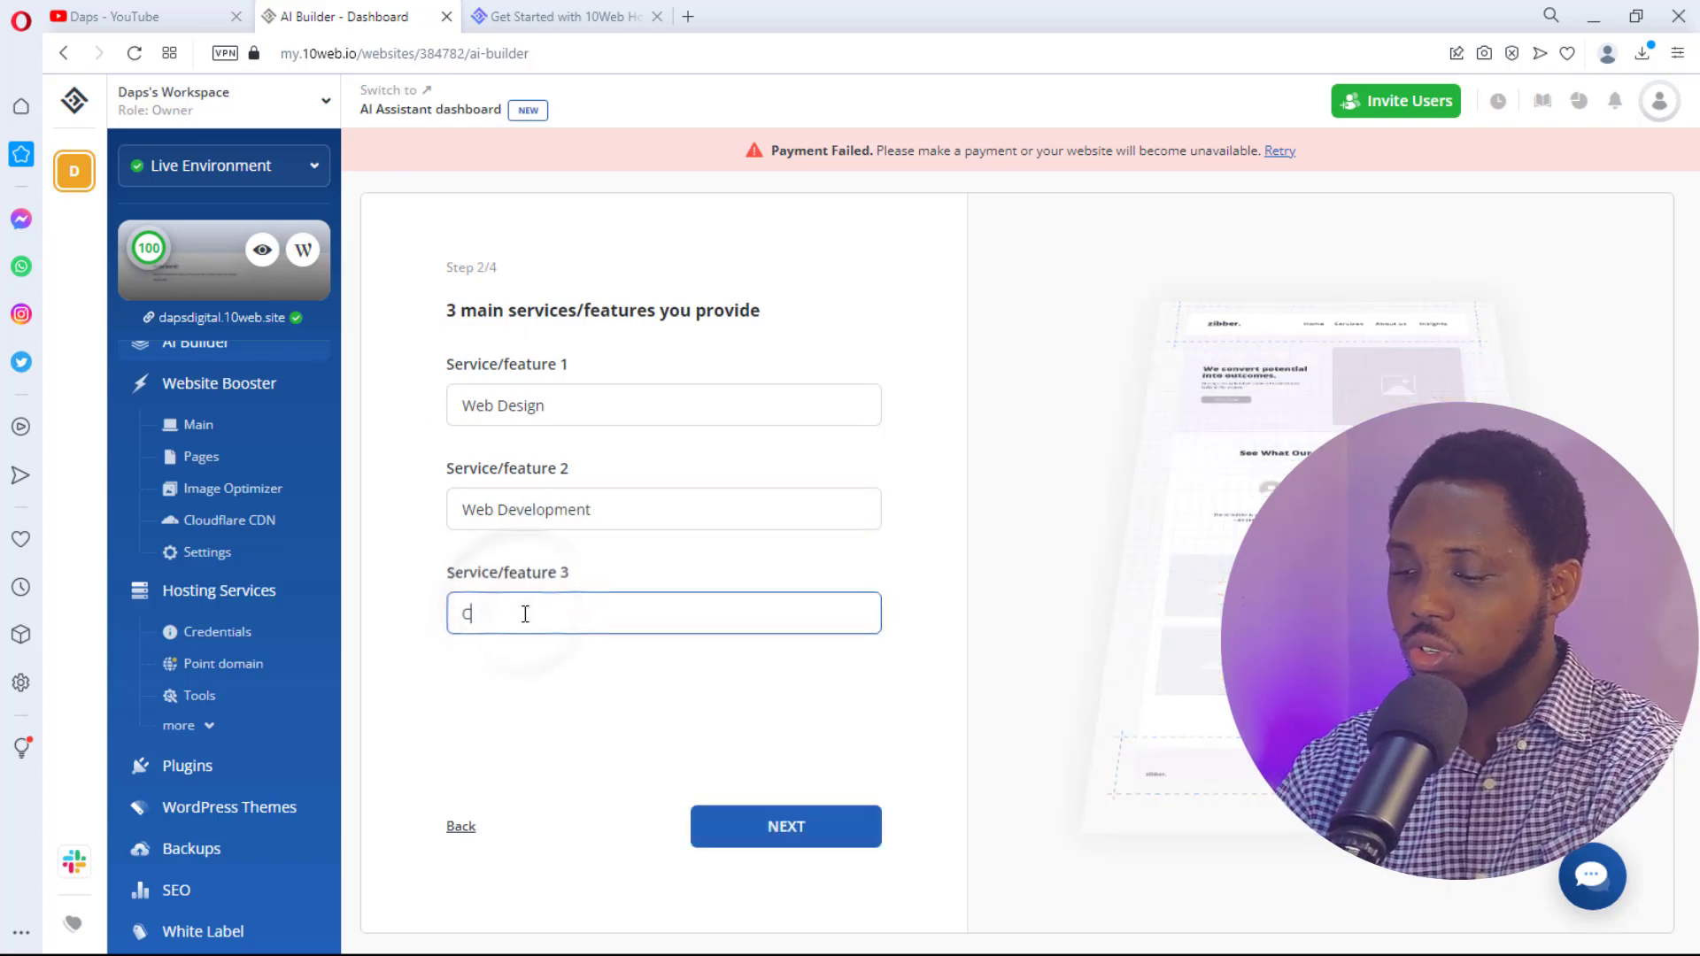
{"action": "type", "text": "onsulting"}
{"action": "left_click", "coordinate": [464, 612]}
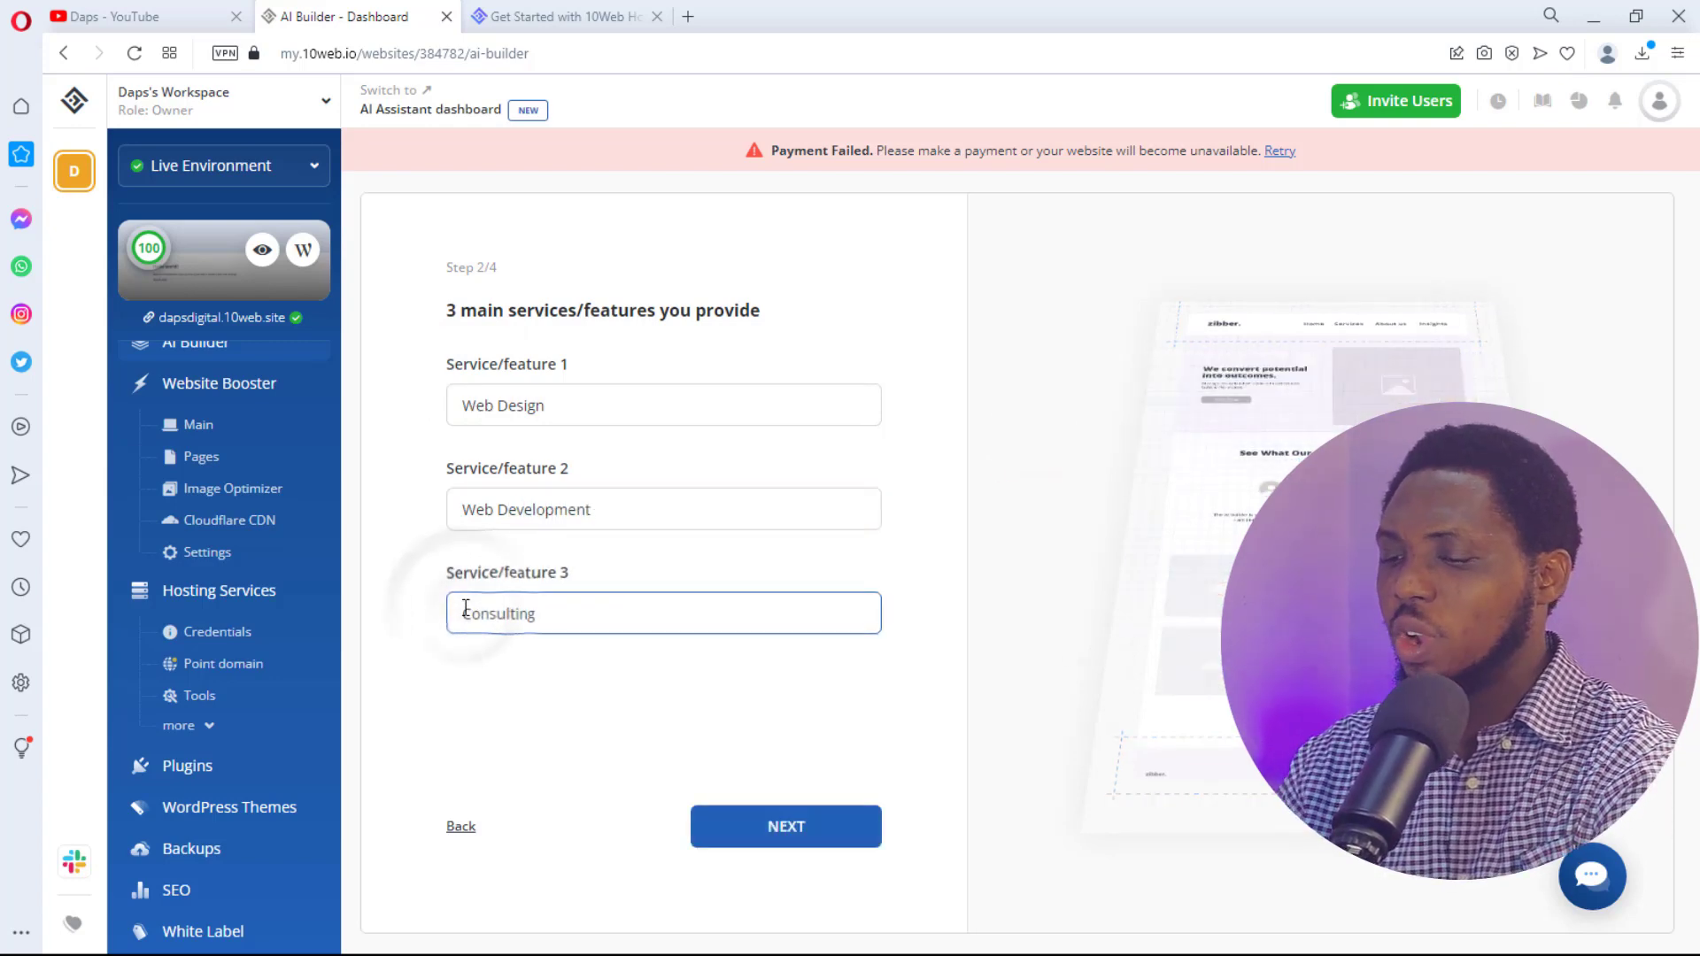
{"action": "type", "text": "Web"}
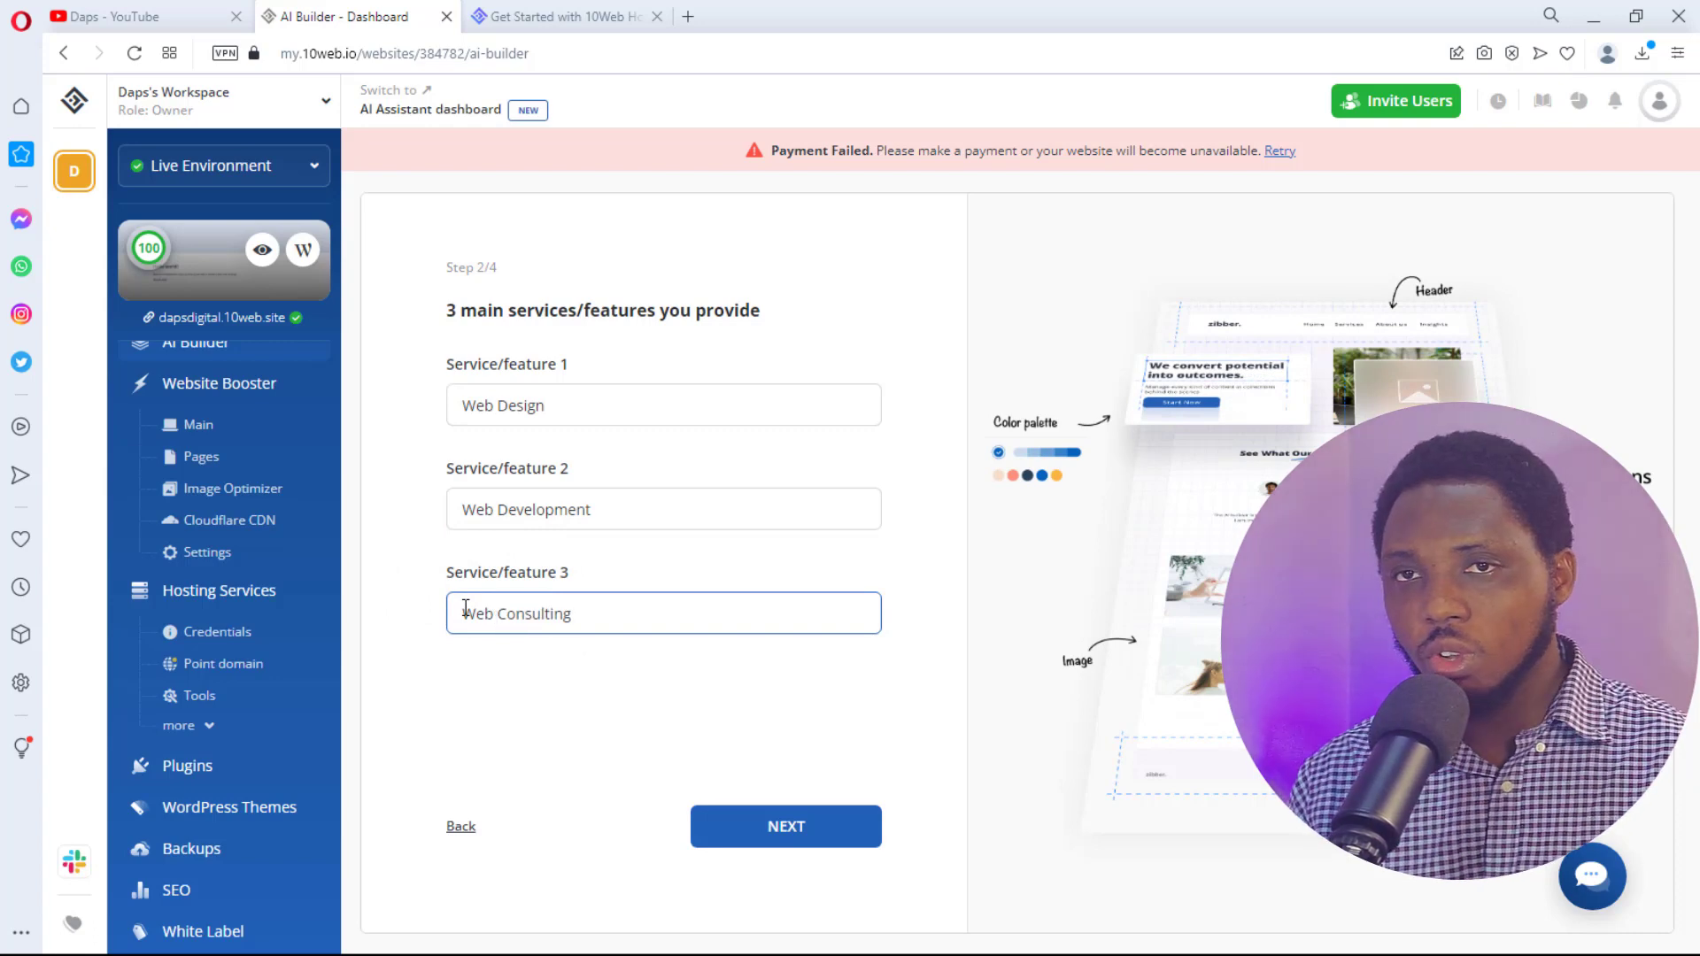
{"action": "left_click", "coordinate": [785, 824]}
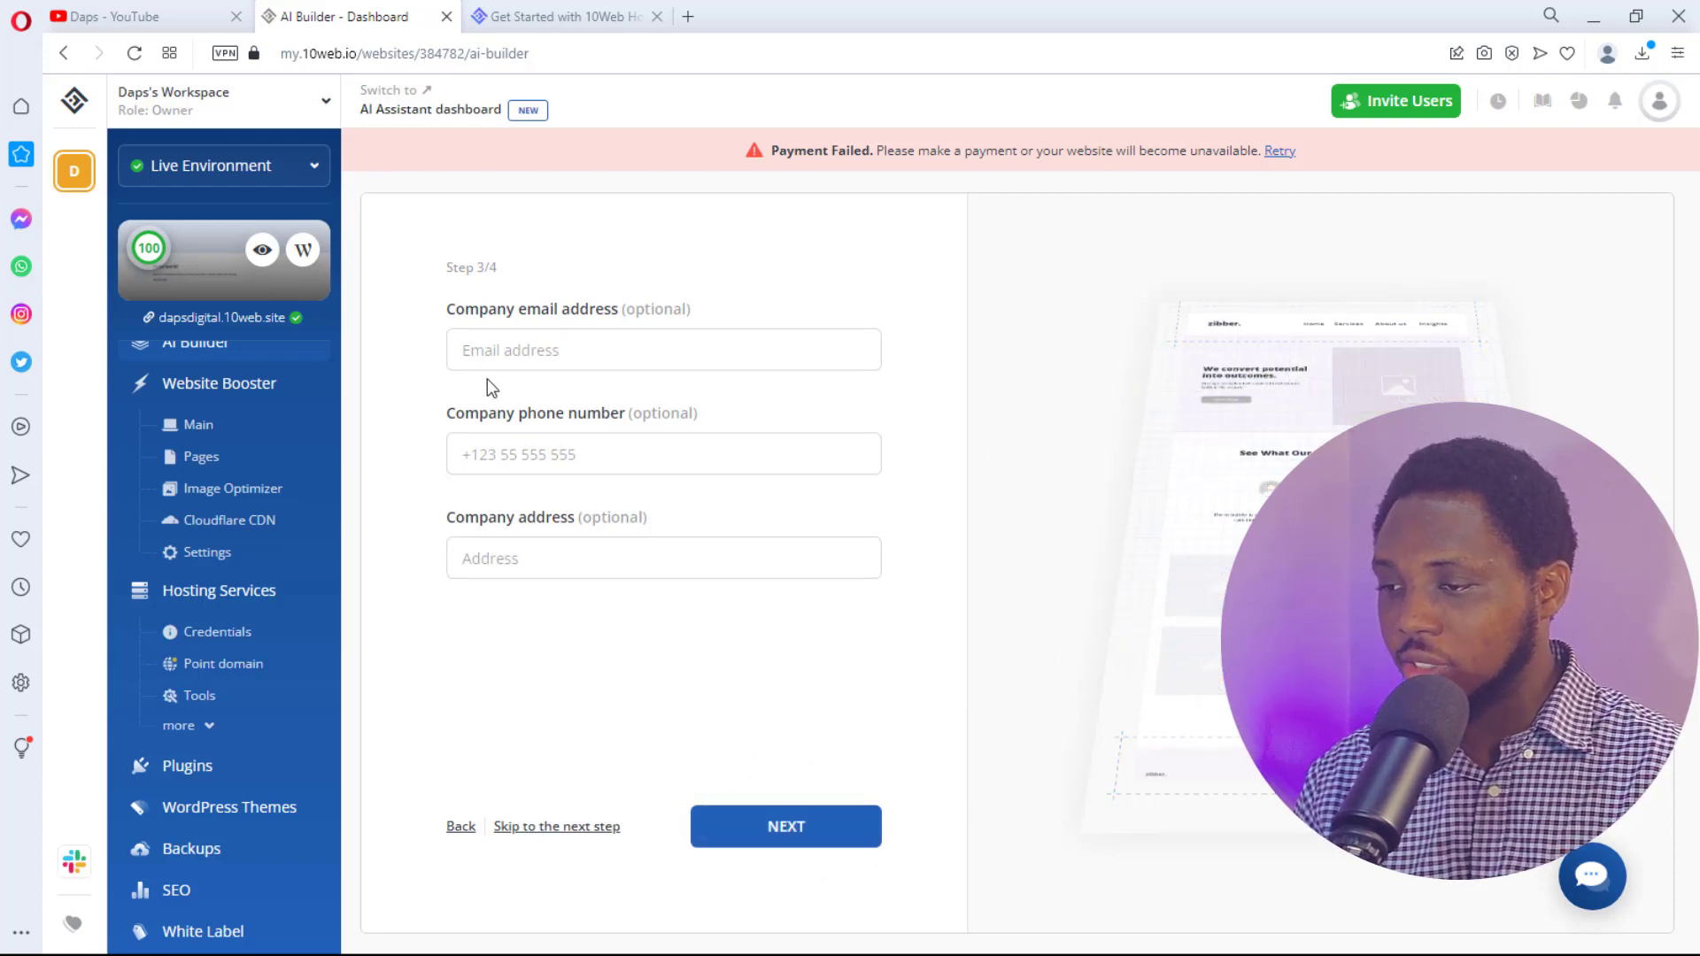
- Enter the company's e-mail, phone number and street address, then continue to tone of voice
{"action": "left_click", "coordinate": [483, 354]}
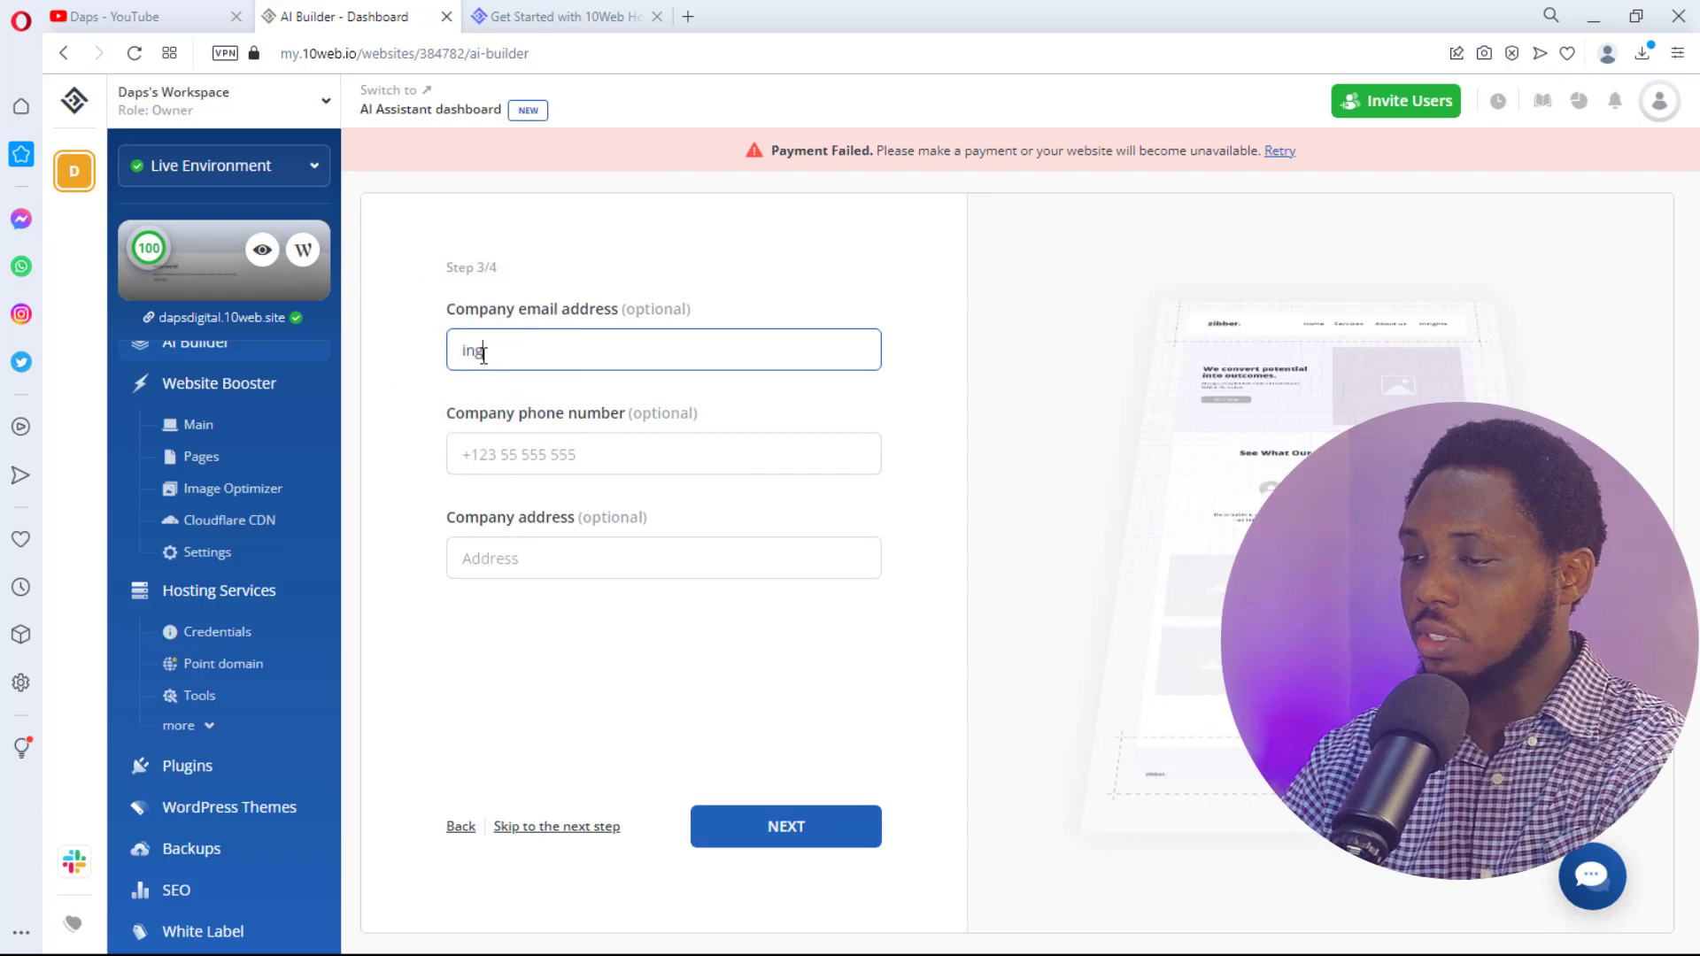
{"action": "key", "text": "Tab"}
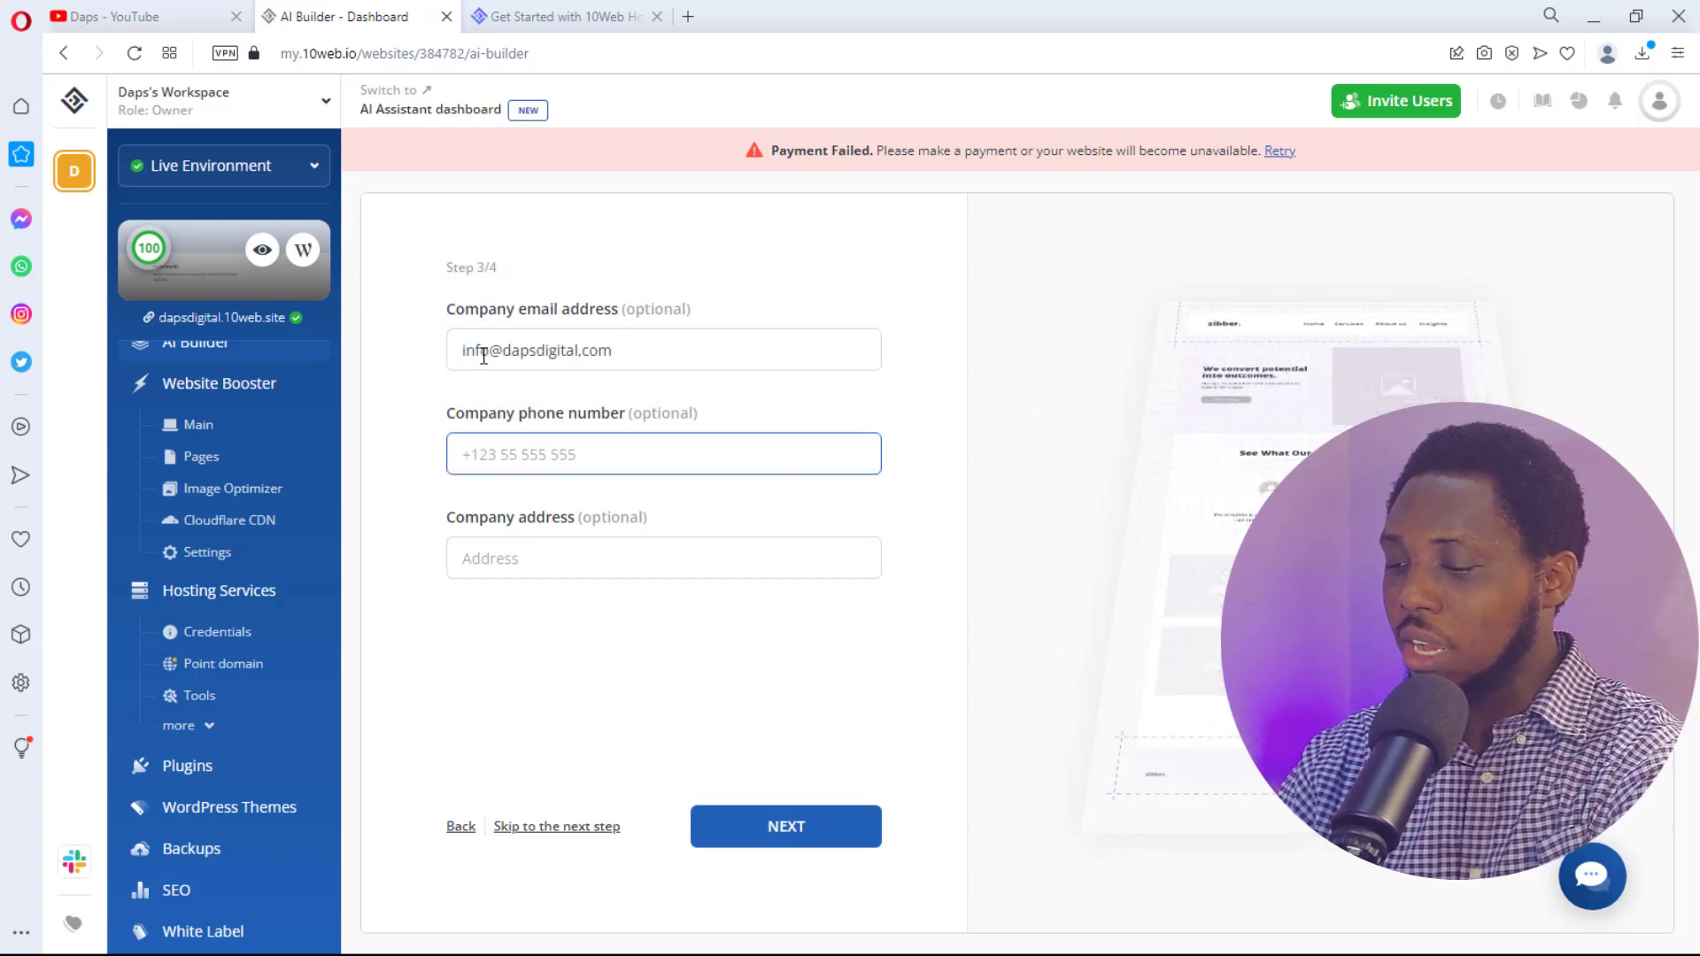
{"action": "type", "text": "+234"}
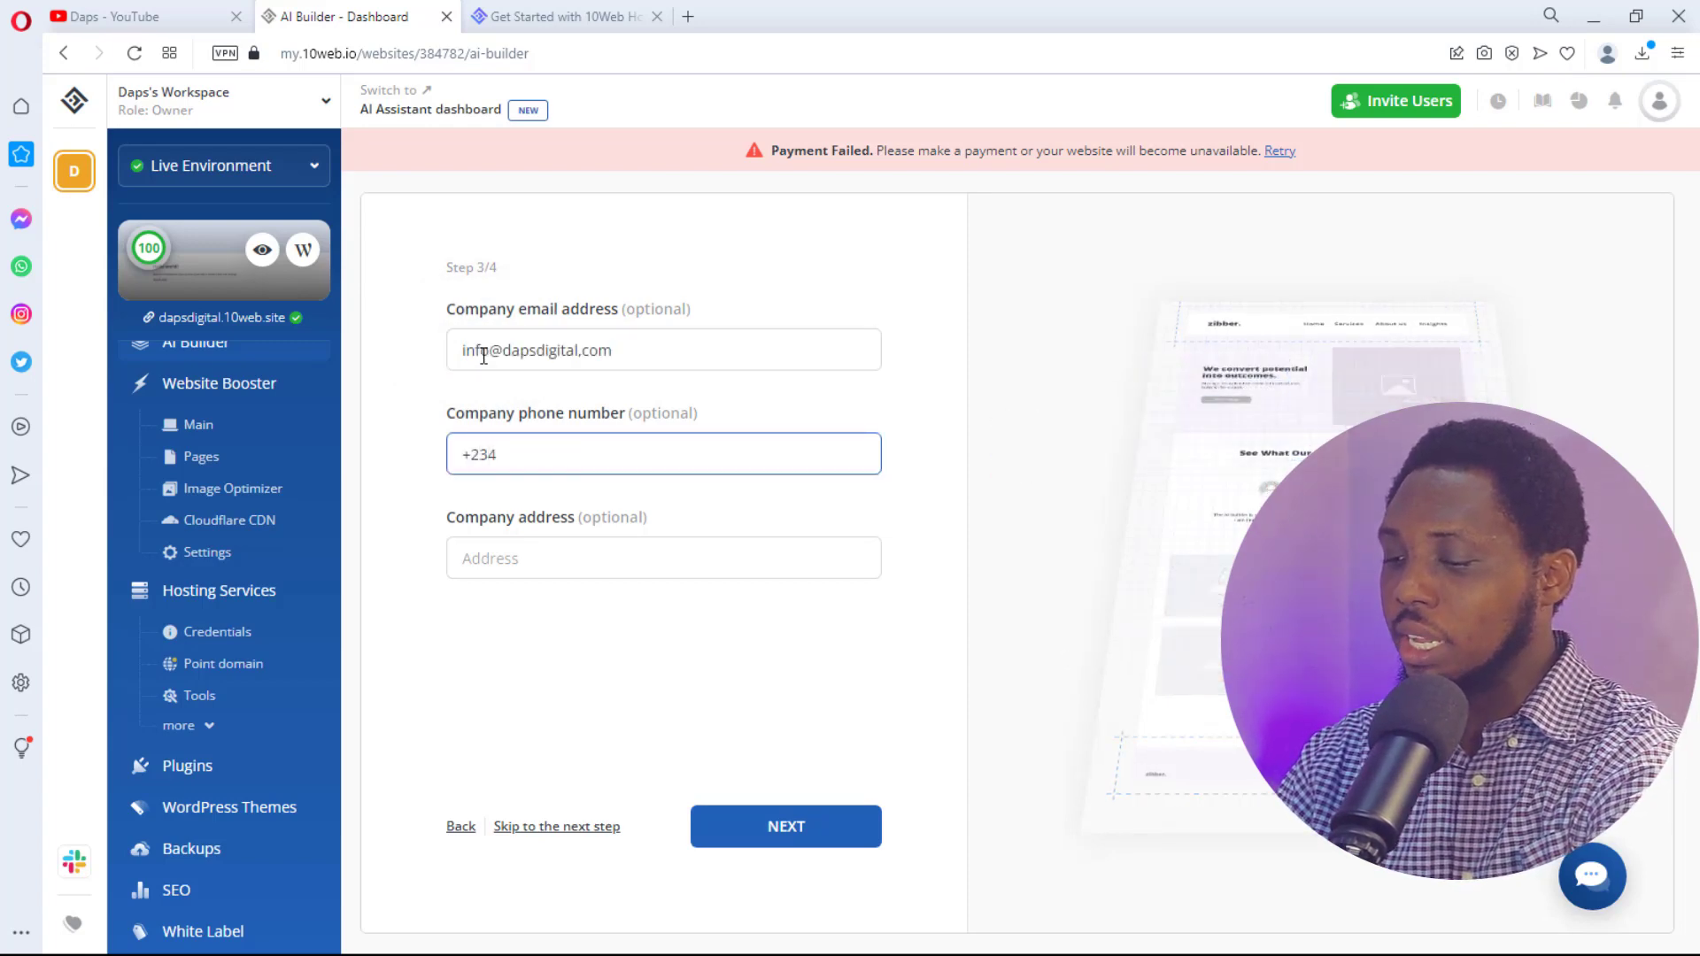
{"action": "type", "text": "567890"}
{"action": "left_click", "coordinate": [468, 560]}
{"action": "type", "text": "R"}
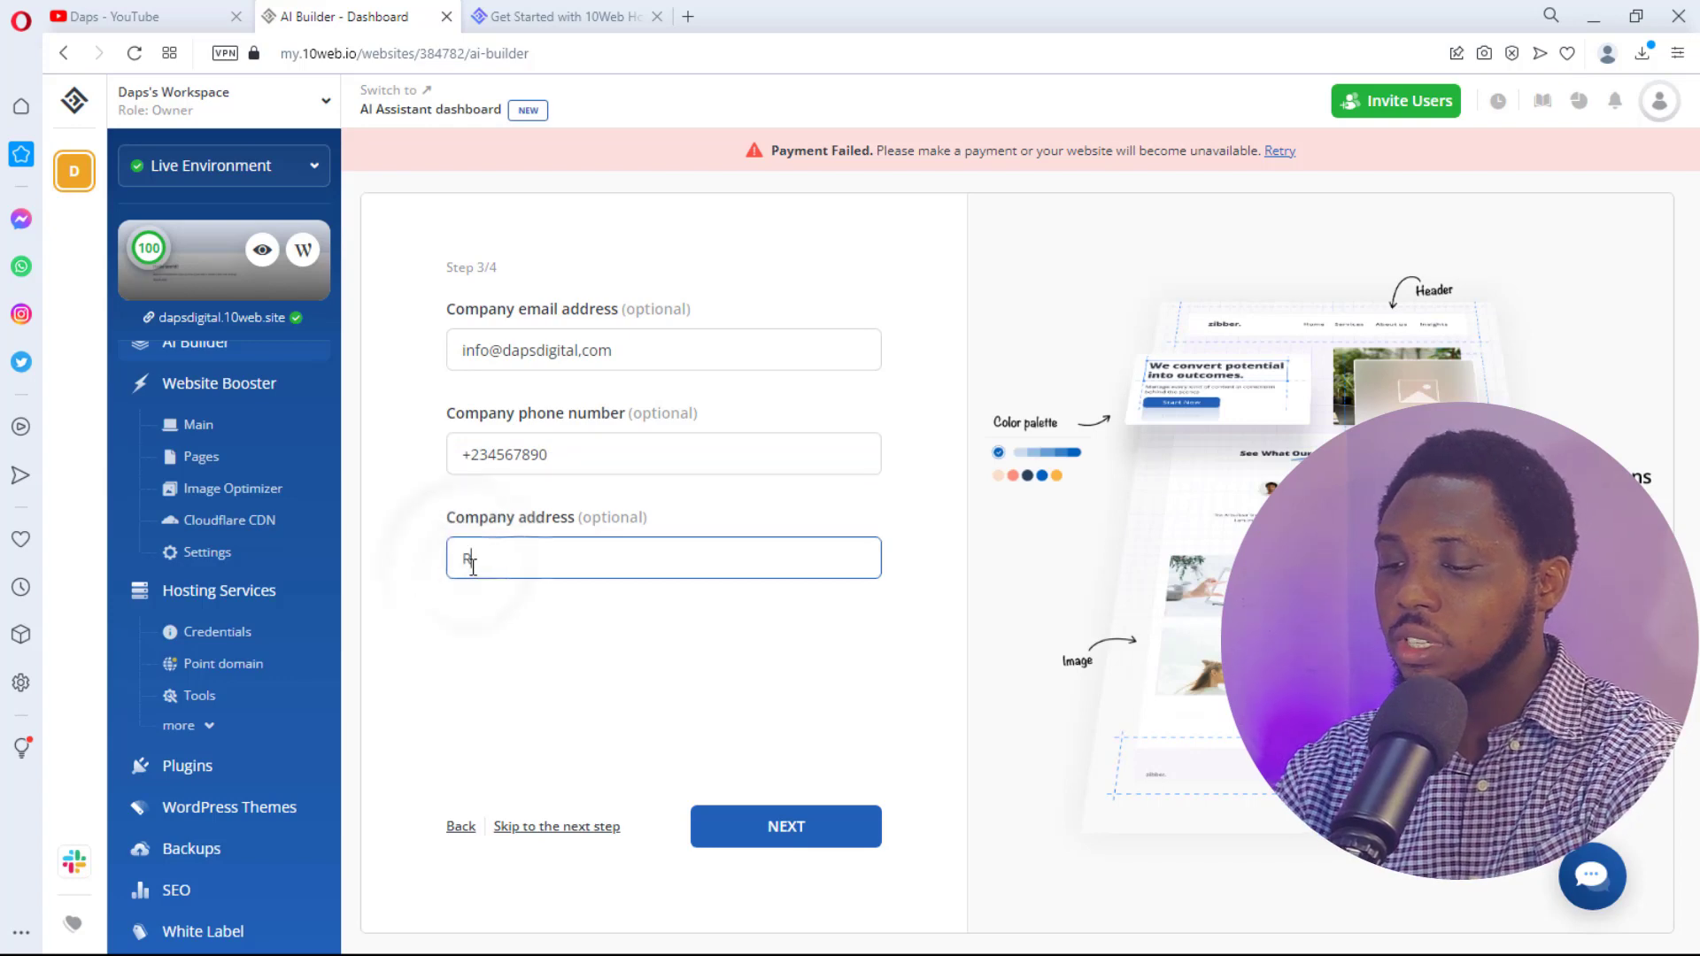
{"action": "type", "text": "andom"}
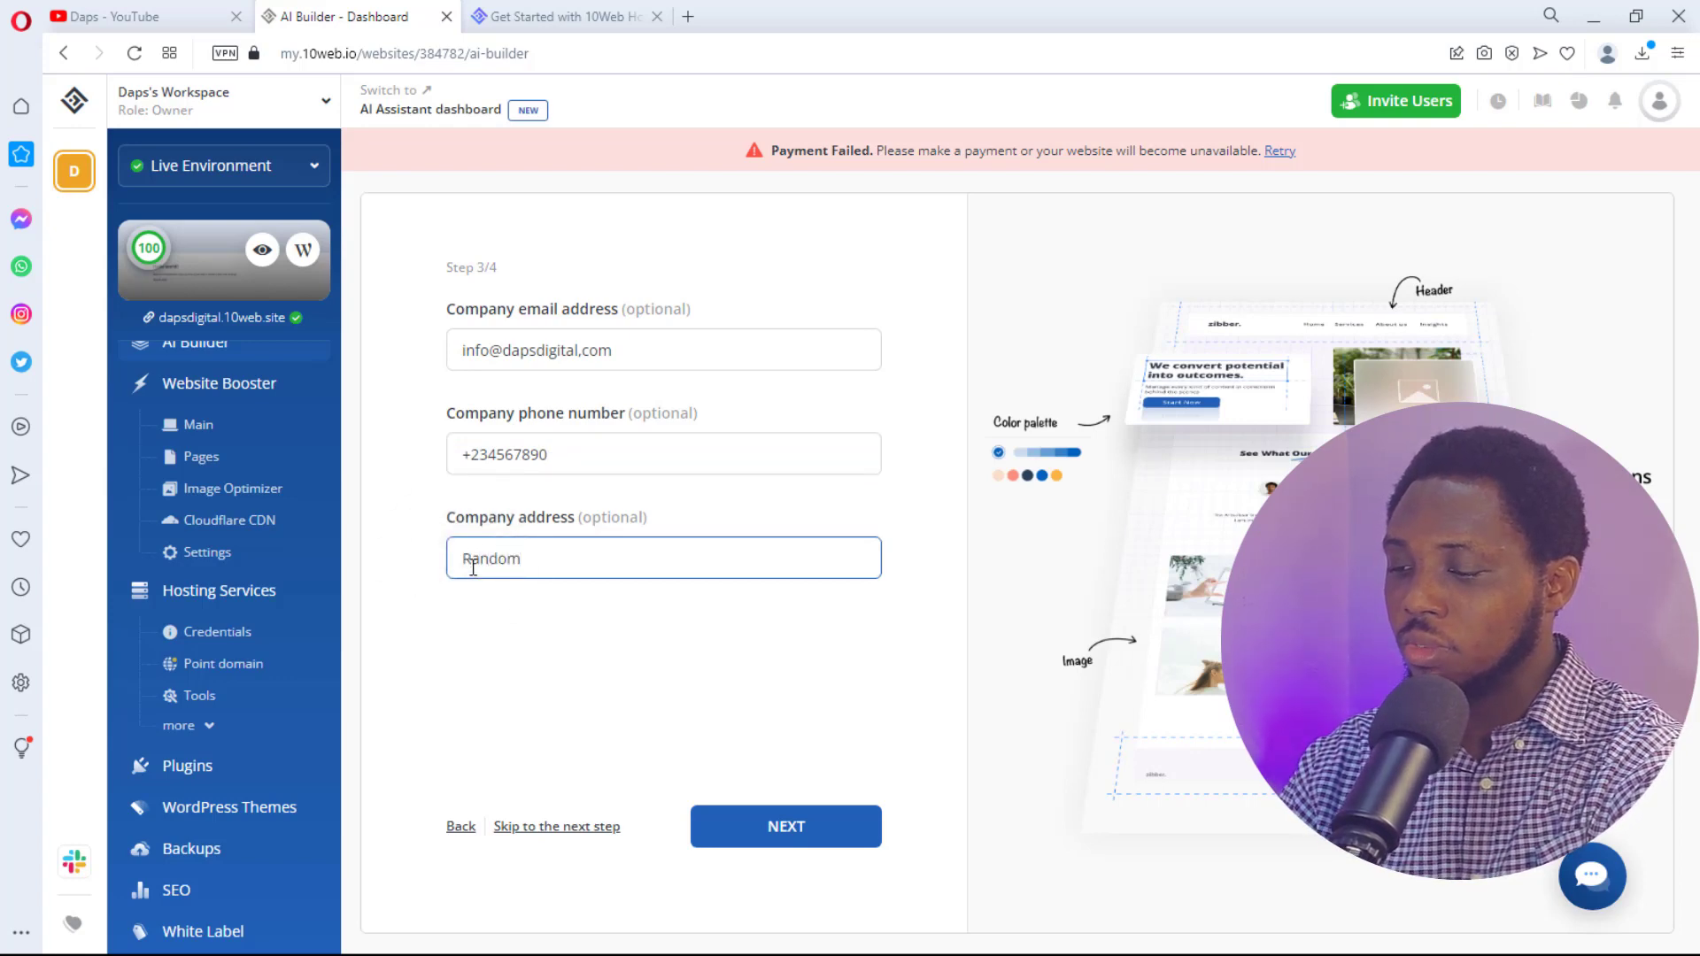
{"action": "key", "text": "Home"}
{"action": "type", "text": "14"}
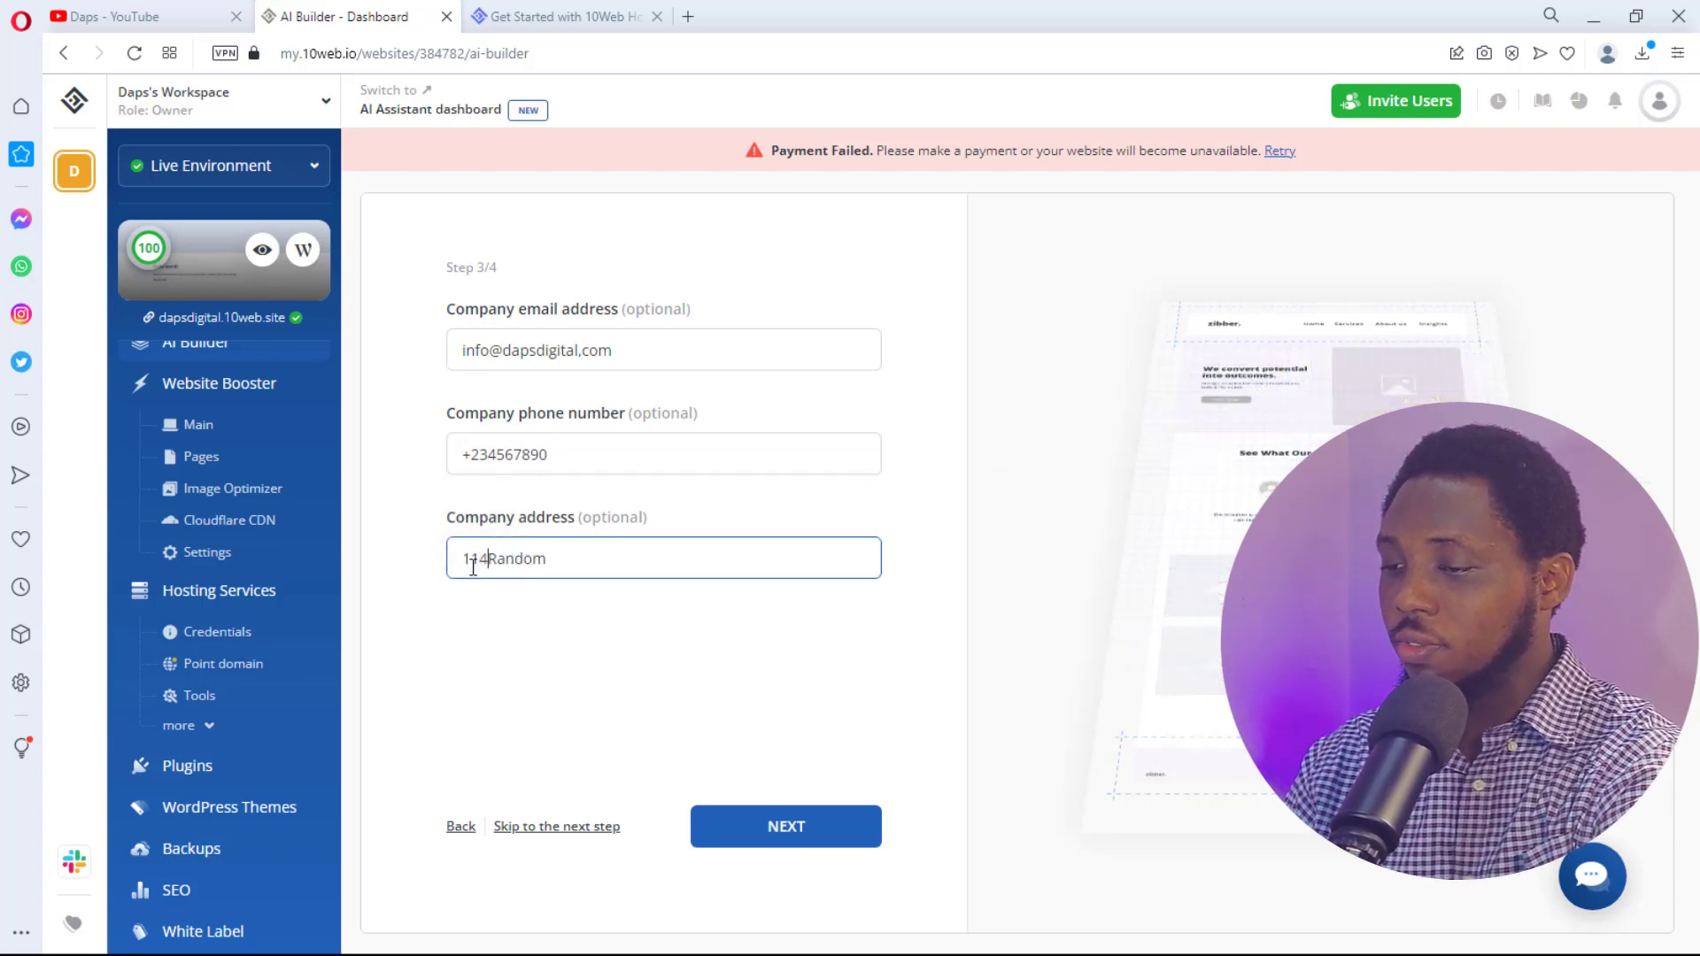
{"action": "key", "text": "End"}
{"action": "type", "text": "Aven"}
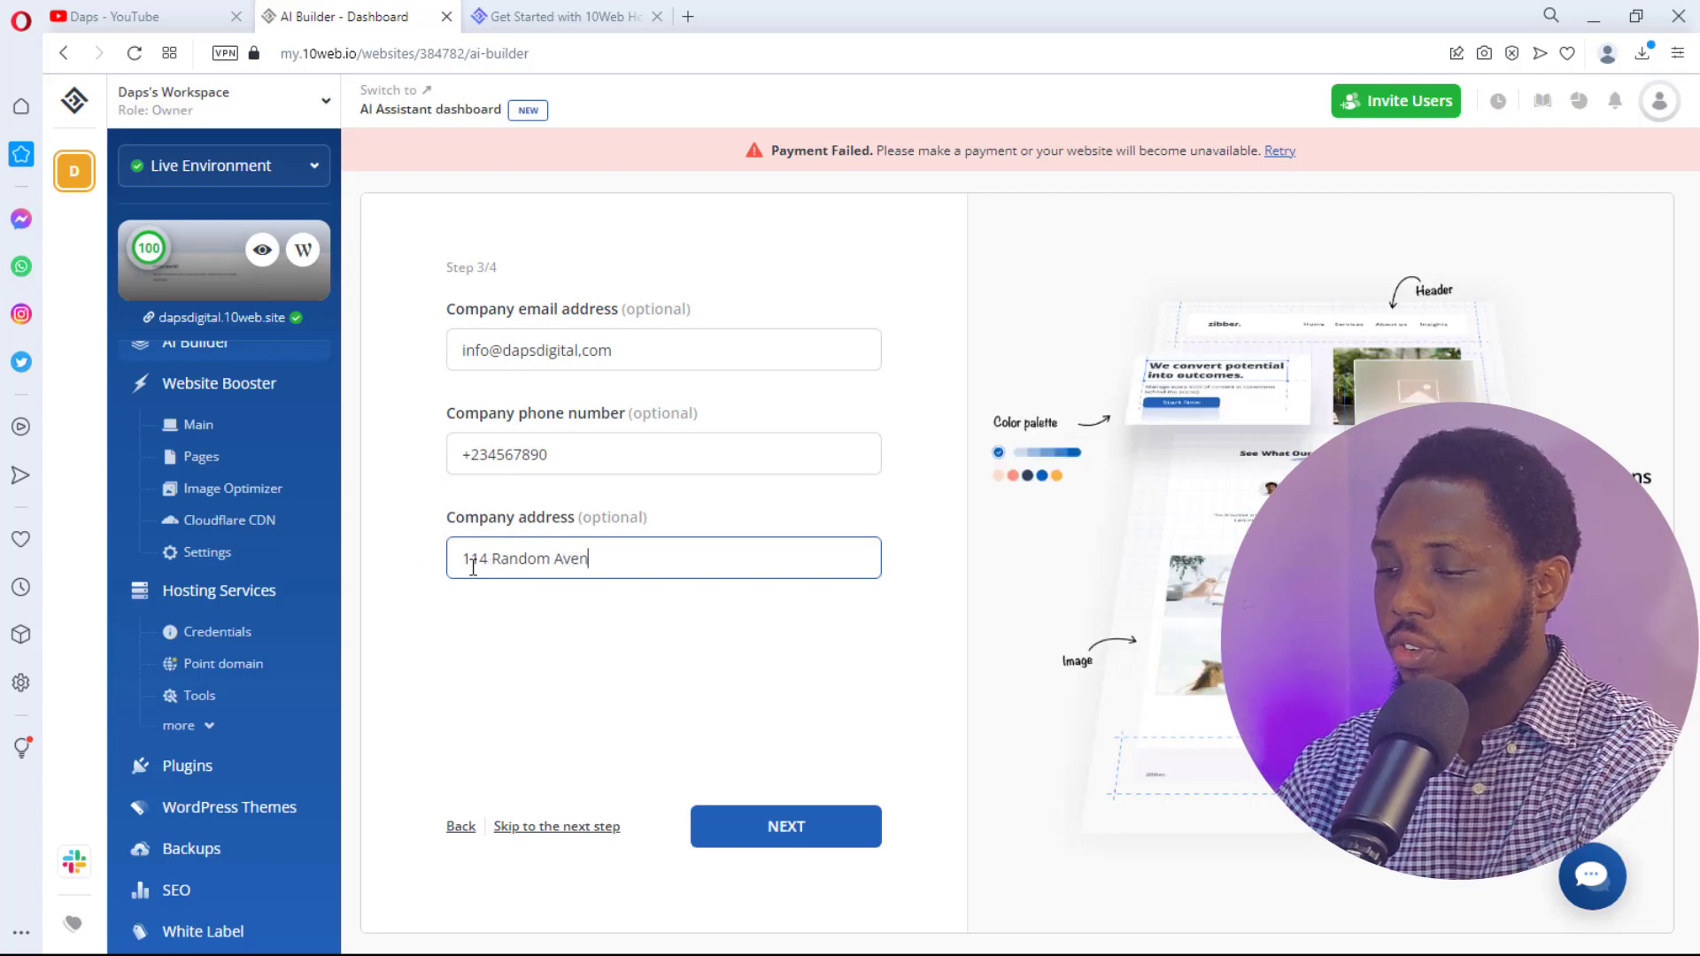
{"action": "type", "text": "ue,"}
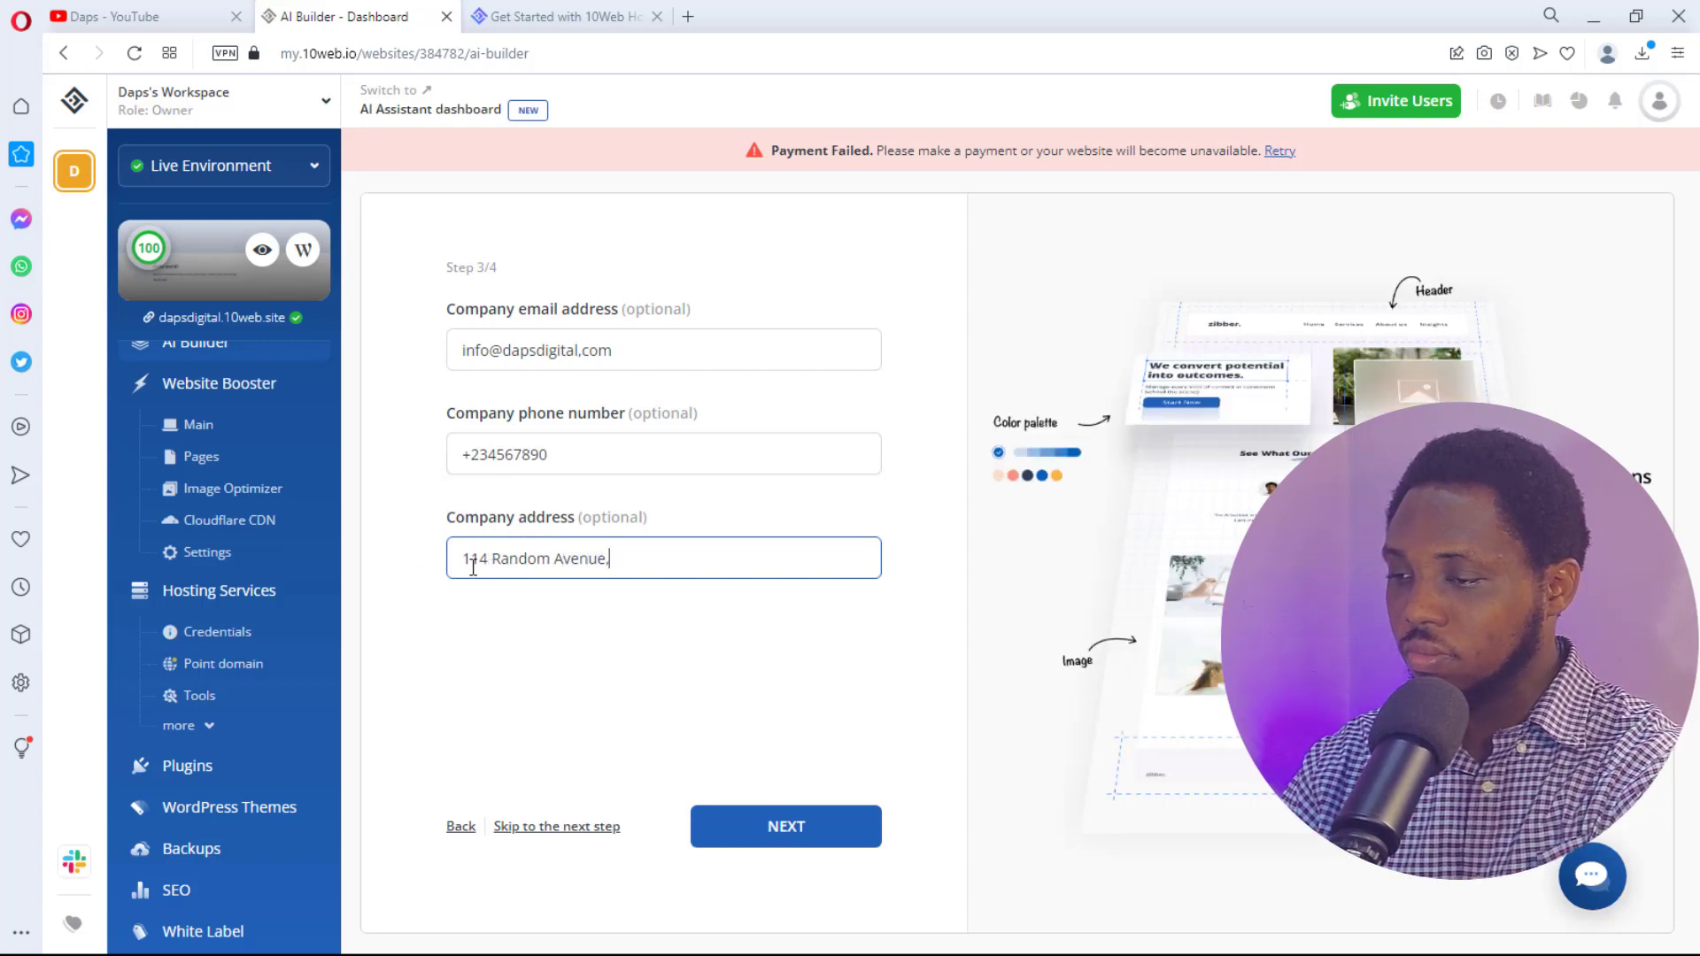
{"action": "type", "text": " Random "}
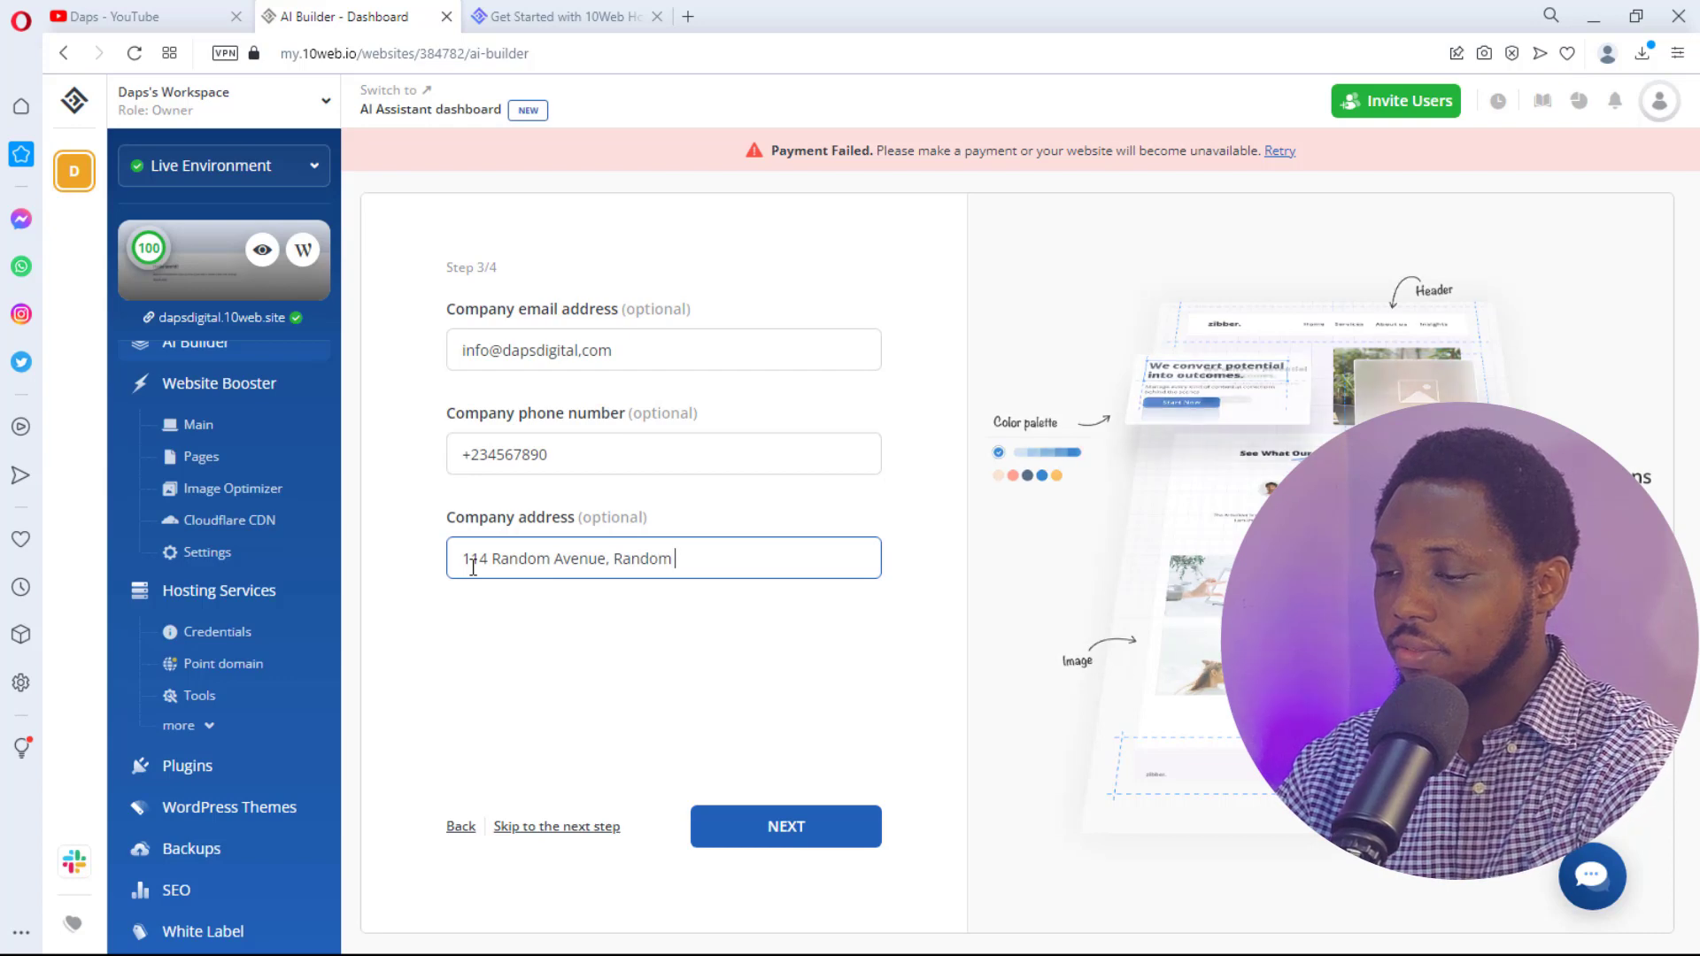
{"action": "type", "text": "town."}
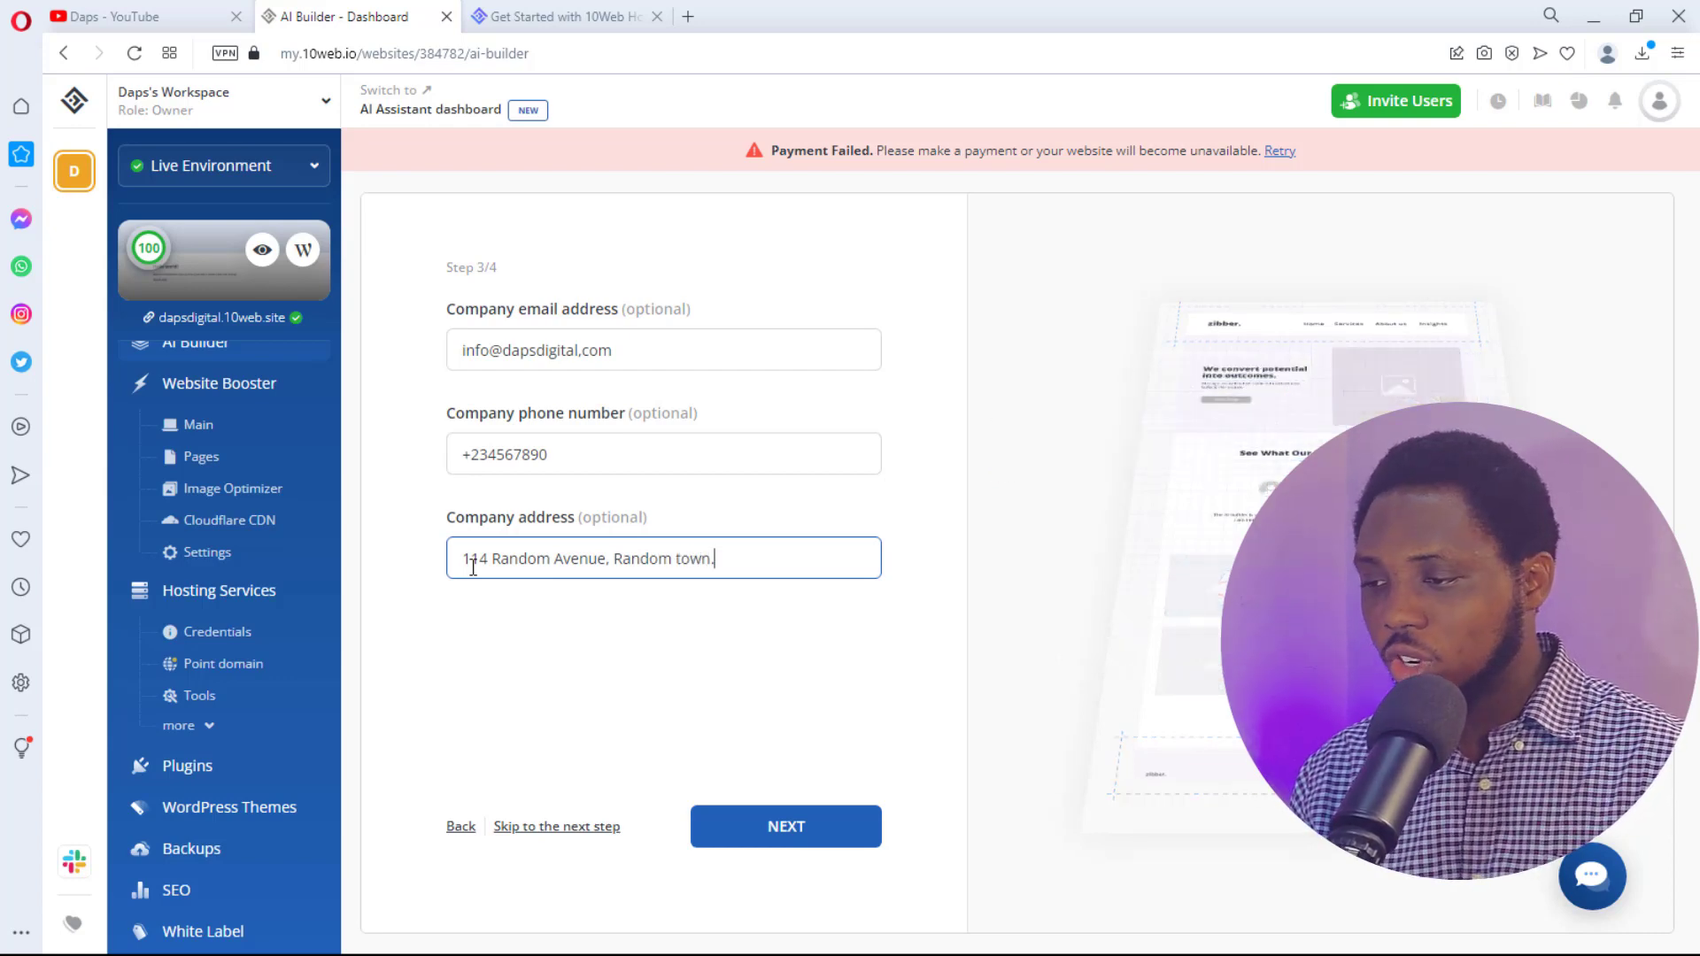
{"action": "left_click", "coordinate": [848, 833]}
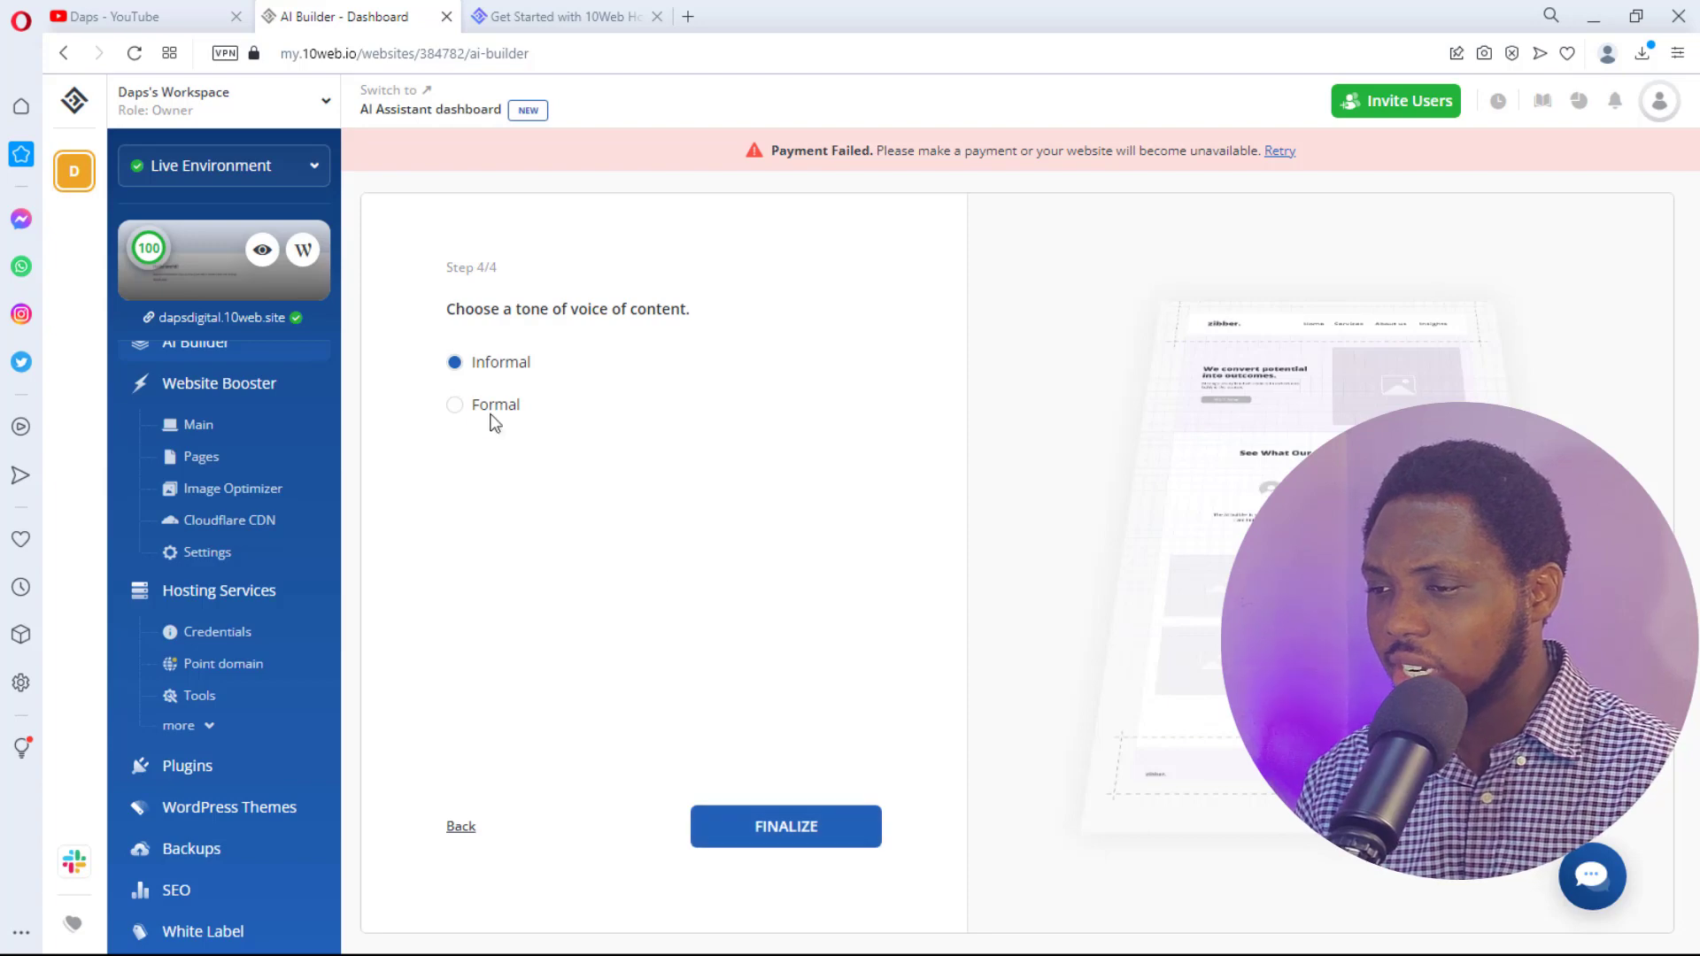
- Choose a Formal tone of voice and finalize the AI website generation
{"action": "left_click", "coordinate": [457, 407]}
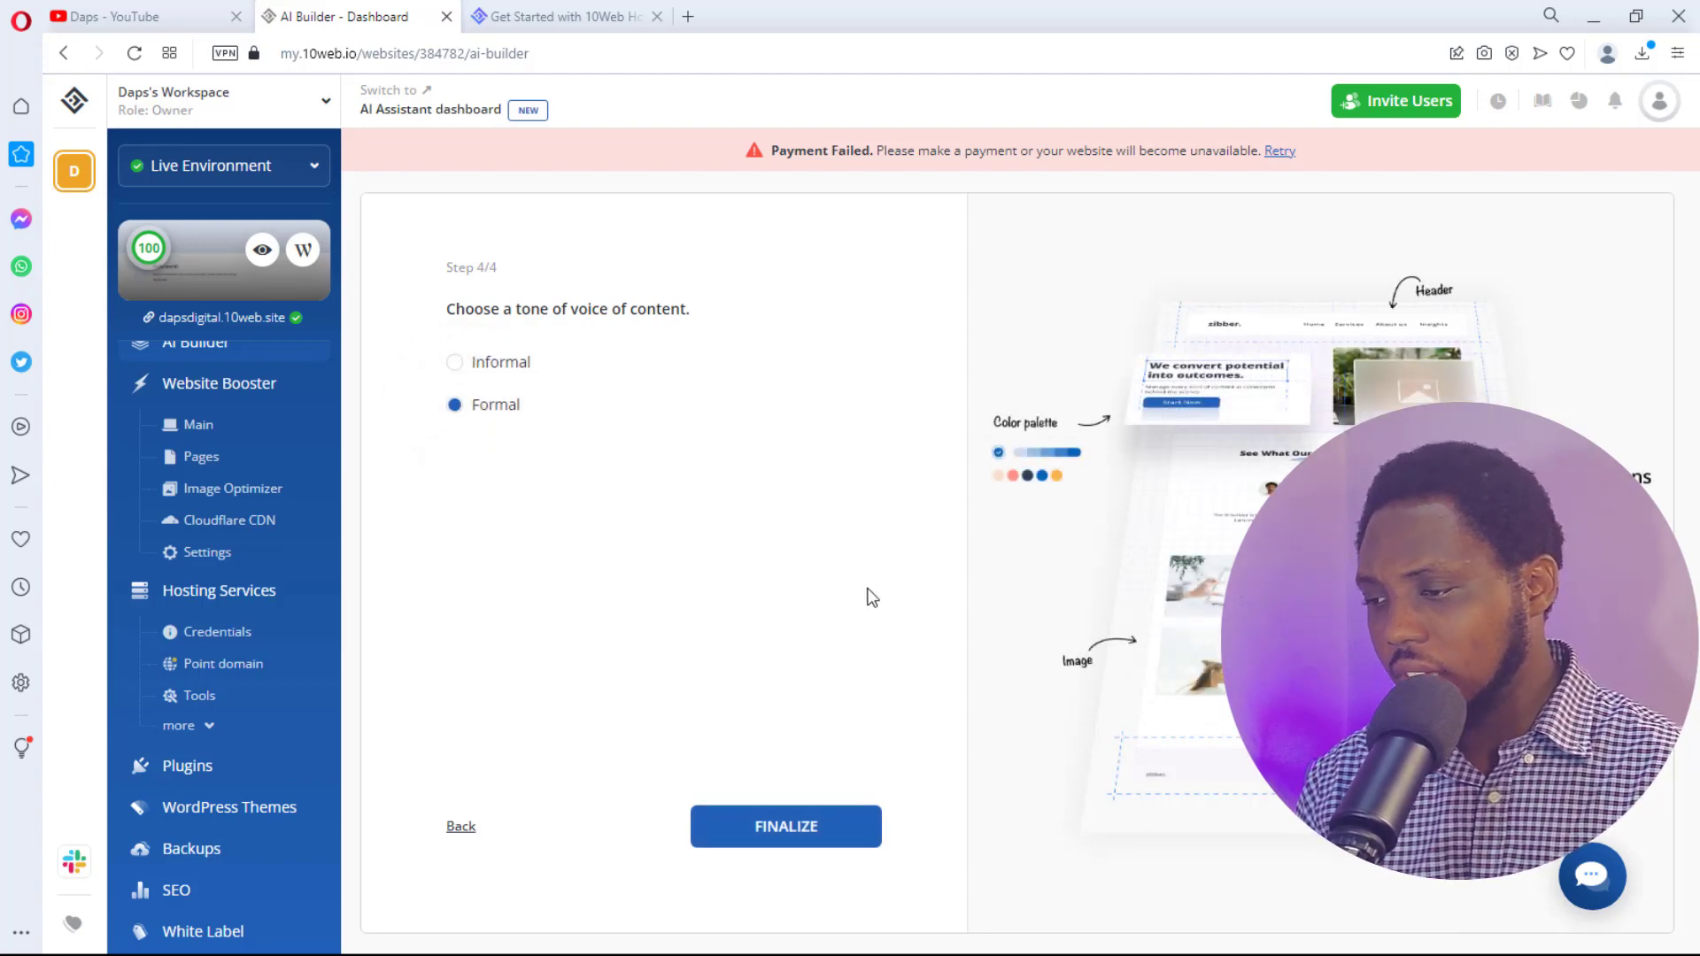
{"action": "left_click", "coordinate": [807, 835]}
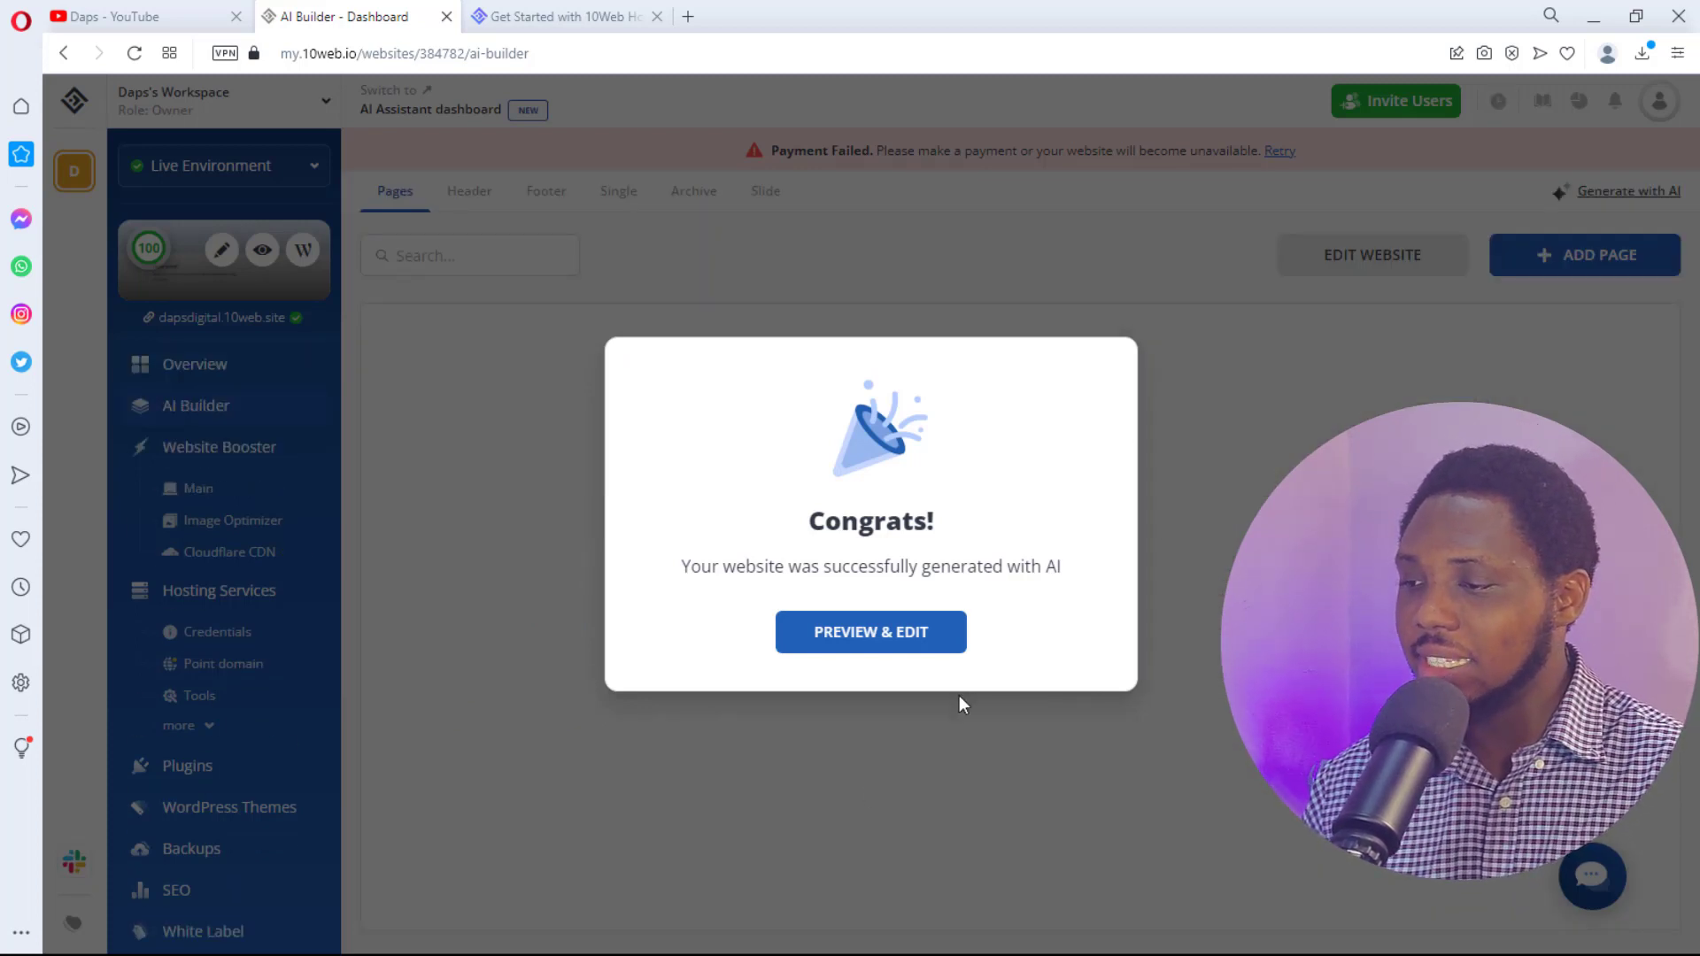
- Open the site in Preview & Edit, then load the live Home page at dapsdigital.10web.site
{"action": "left_click", "coordinate": [853, 633]}
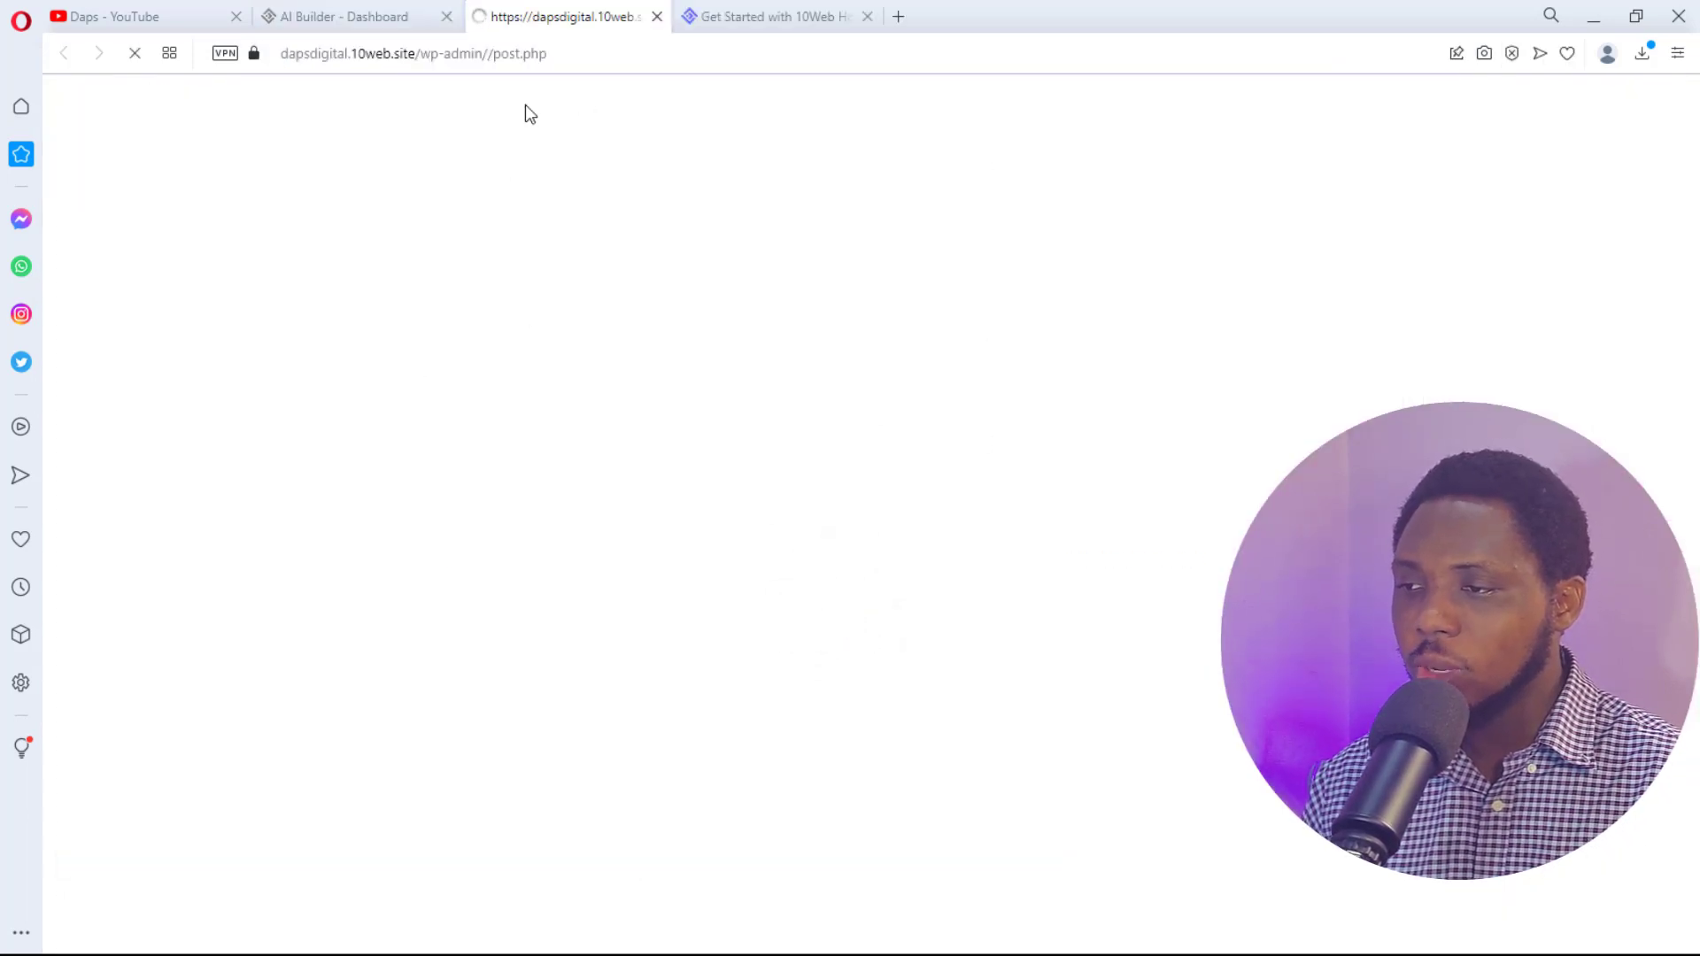
{"action": "left_click", "coordinate": [367, 18]}
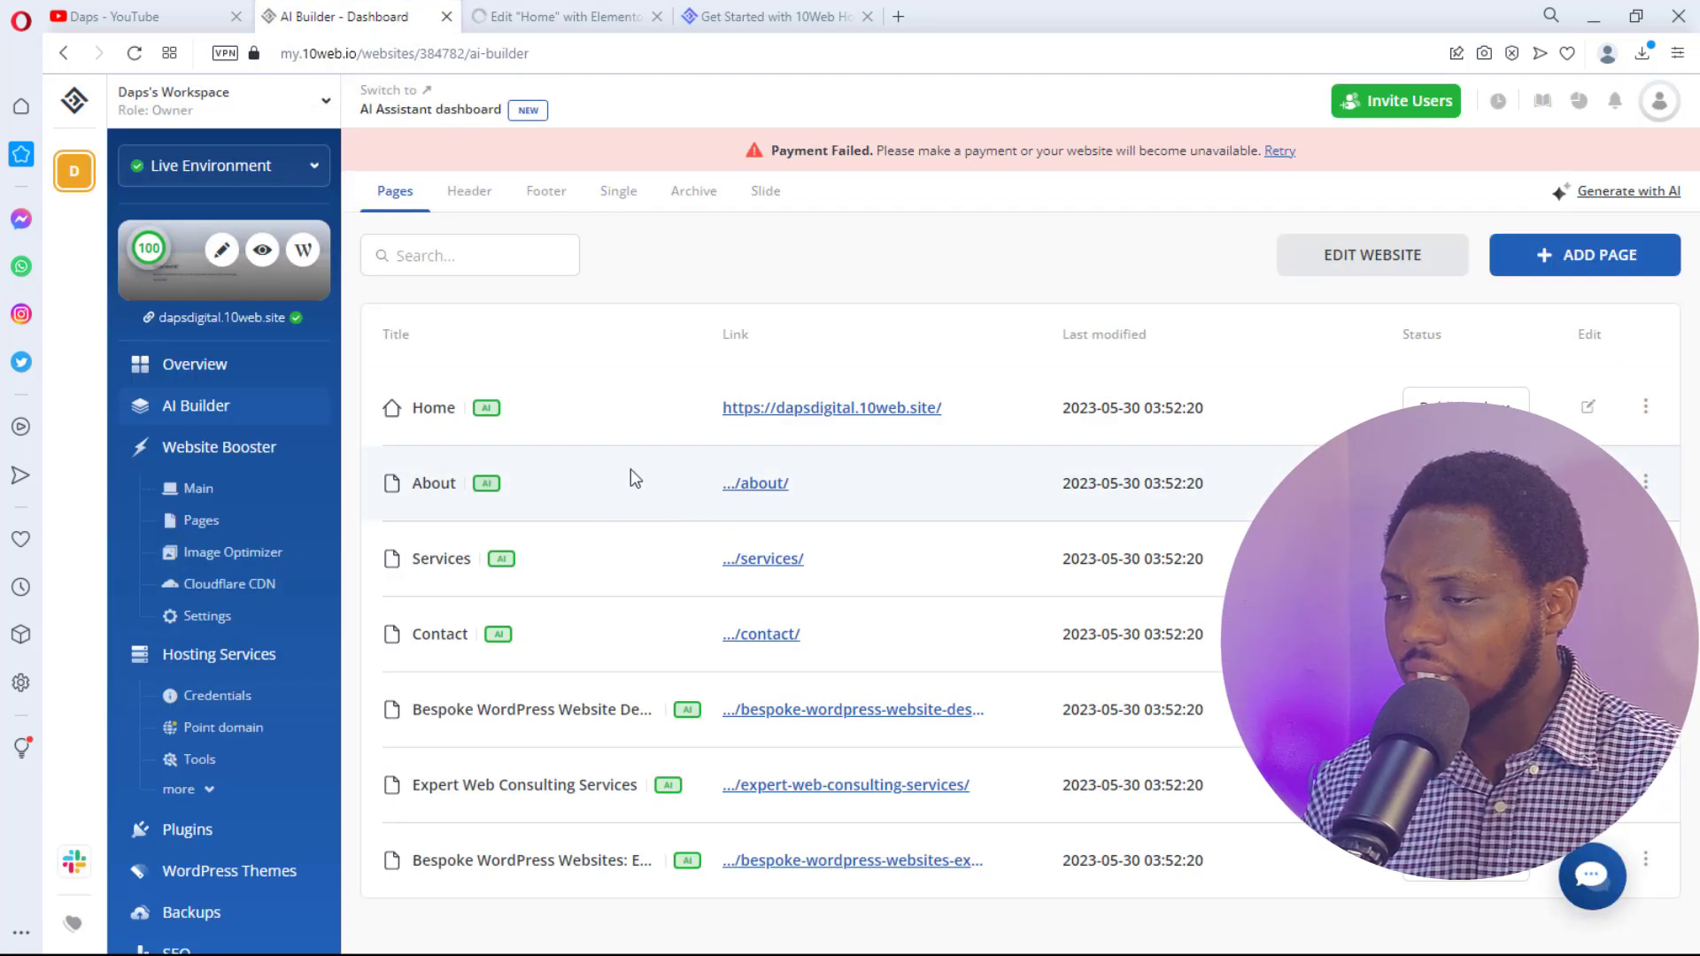
{"action": "right_click", "coordinate": [836, 413]}
{"action": "left_click", "coordinate": [877, 433]}
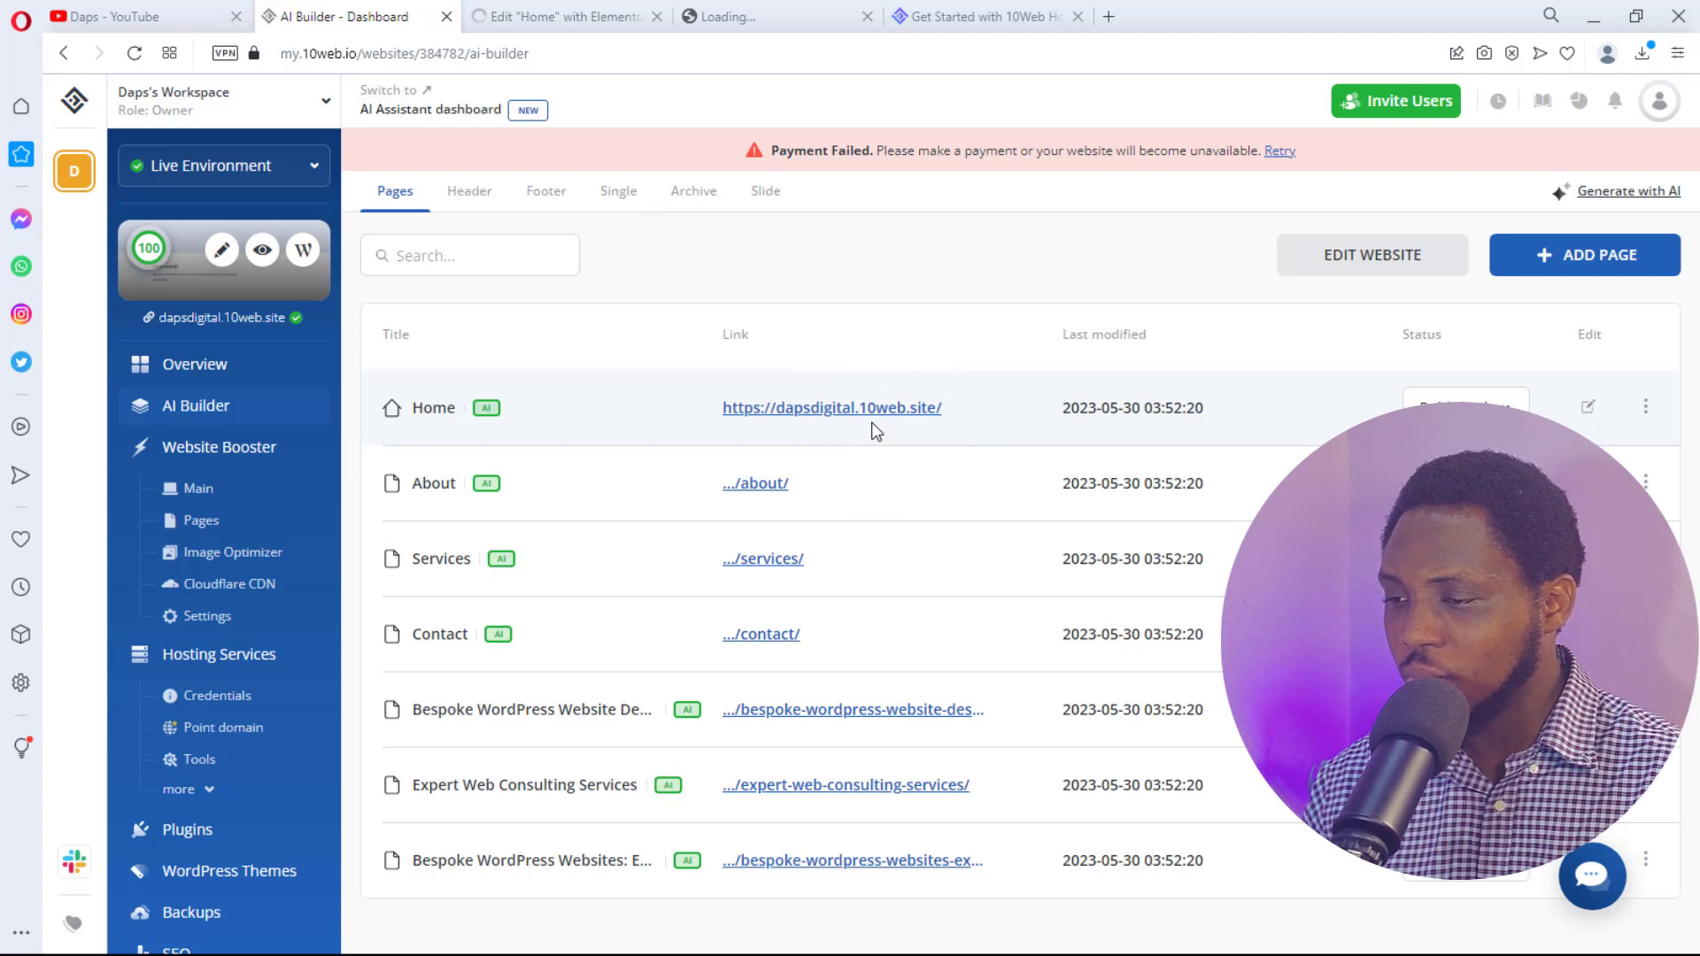
{"action": "left_click", "coordinate": [800, 425]}
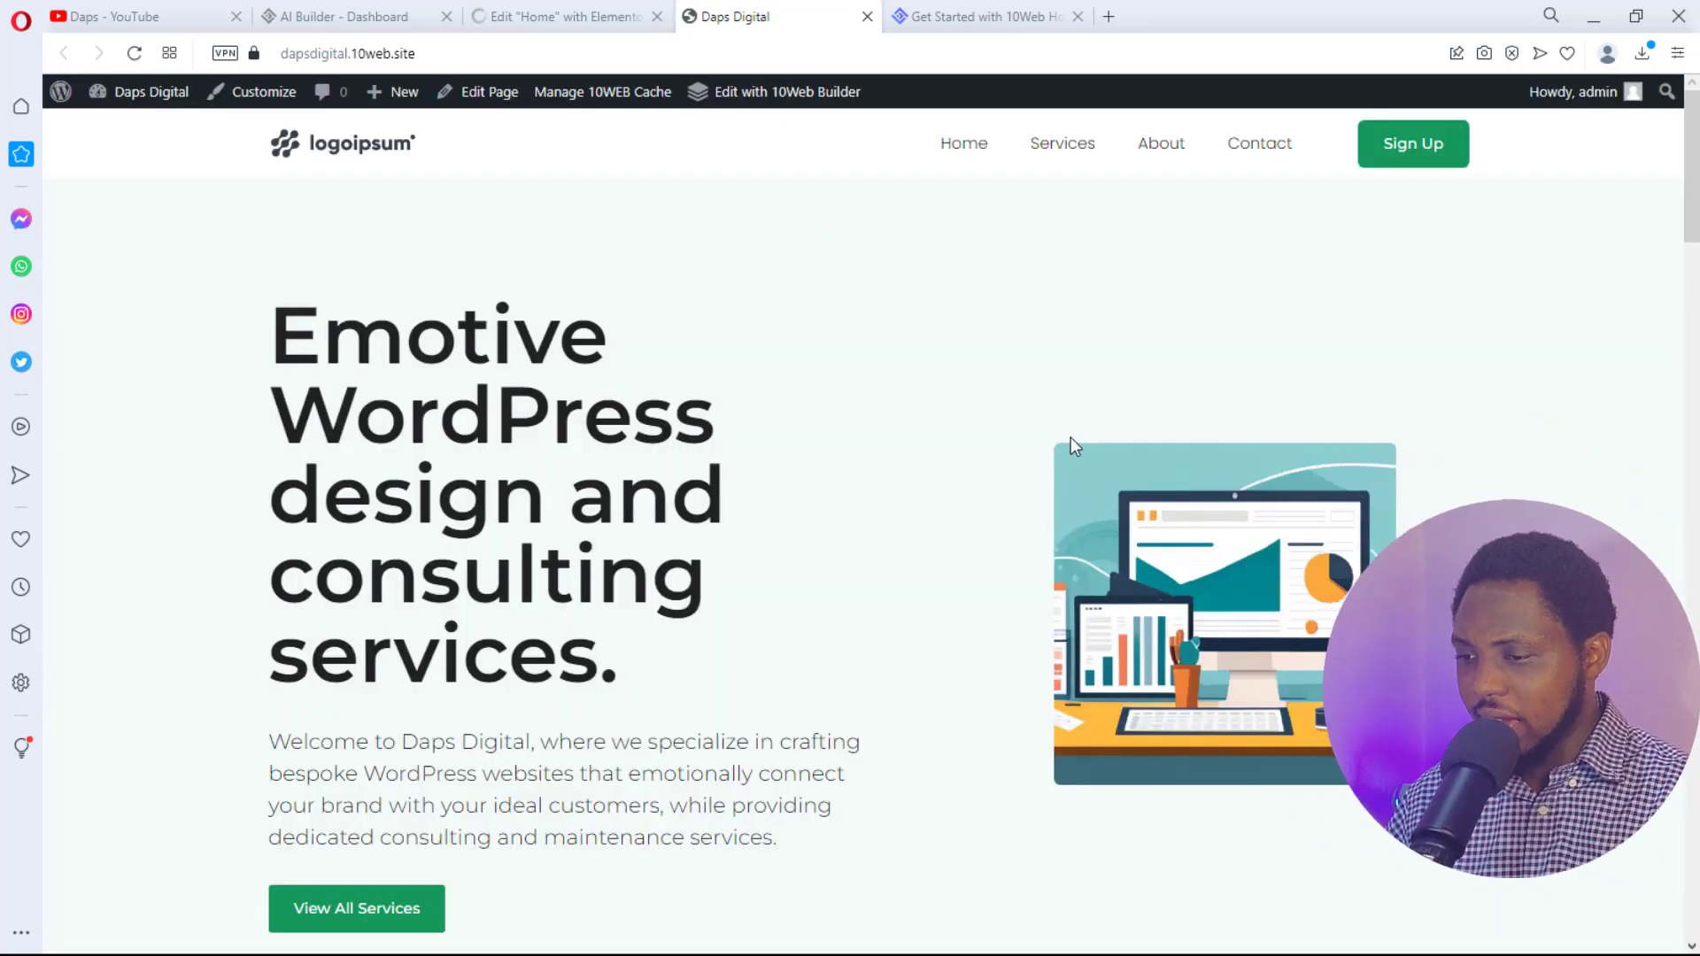
{"action": "scroll", "coordinate": [1070, 437], "scroll_direction": "down", "scroll_amount": 2}
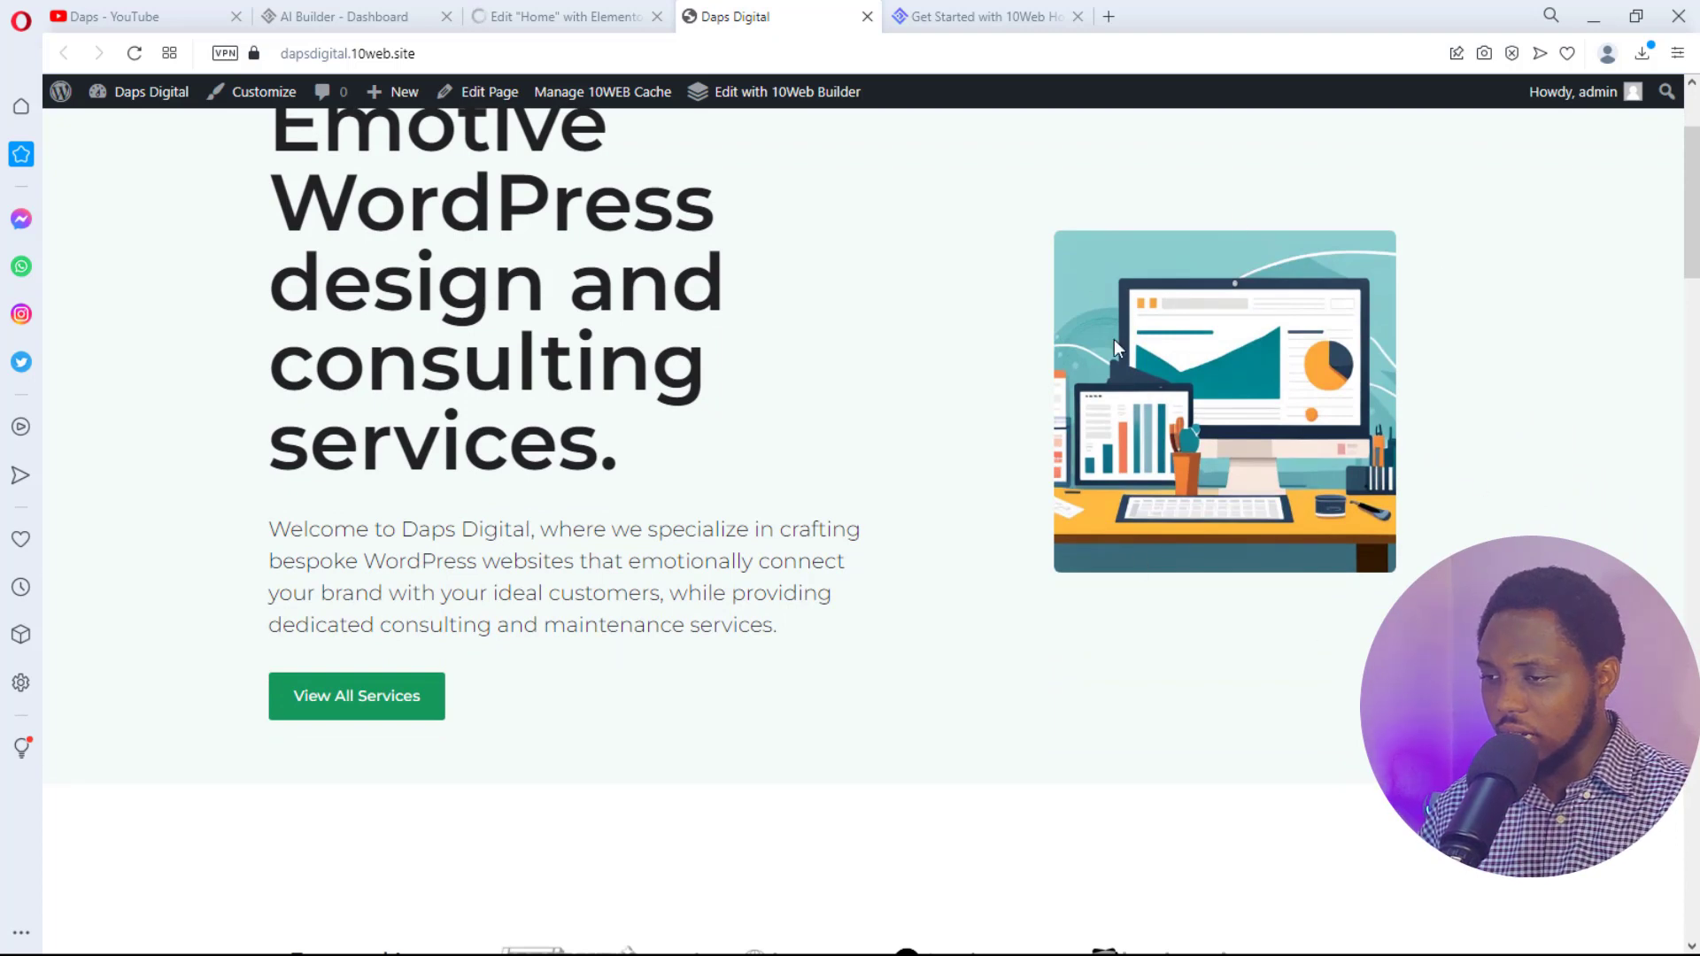
{"action": "scroll", "coordinate": [903, 497], "scroll_direction": "up", "scroll_amount": 2}
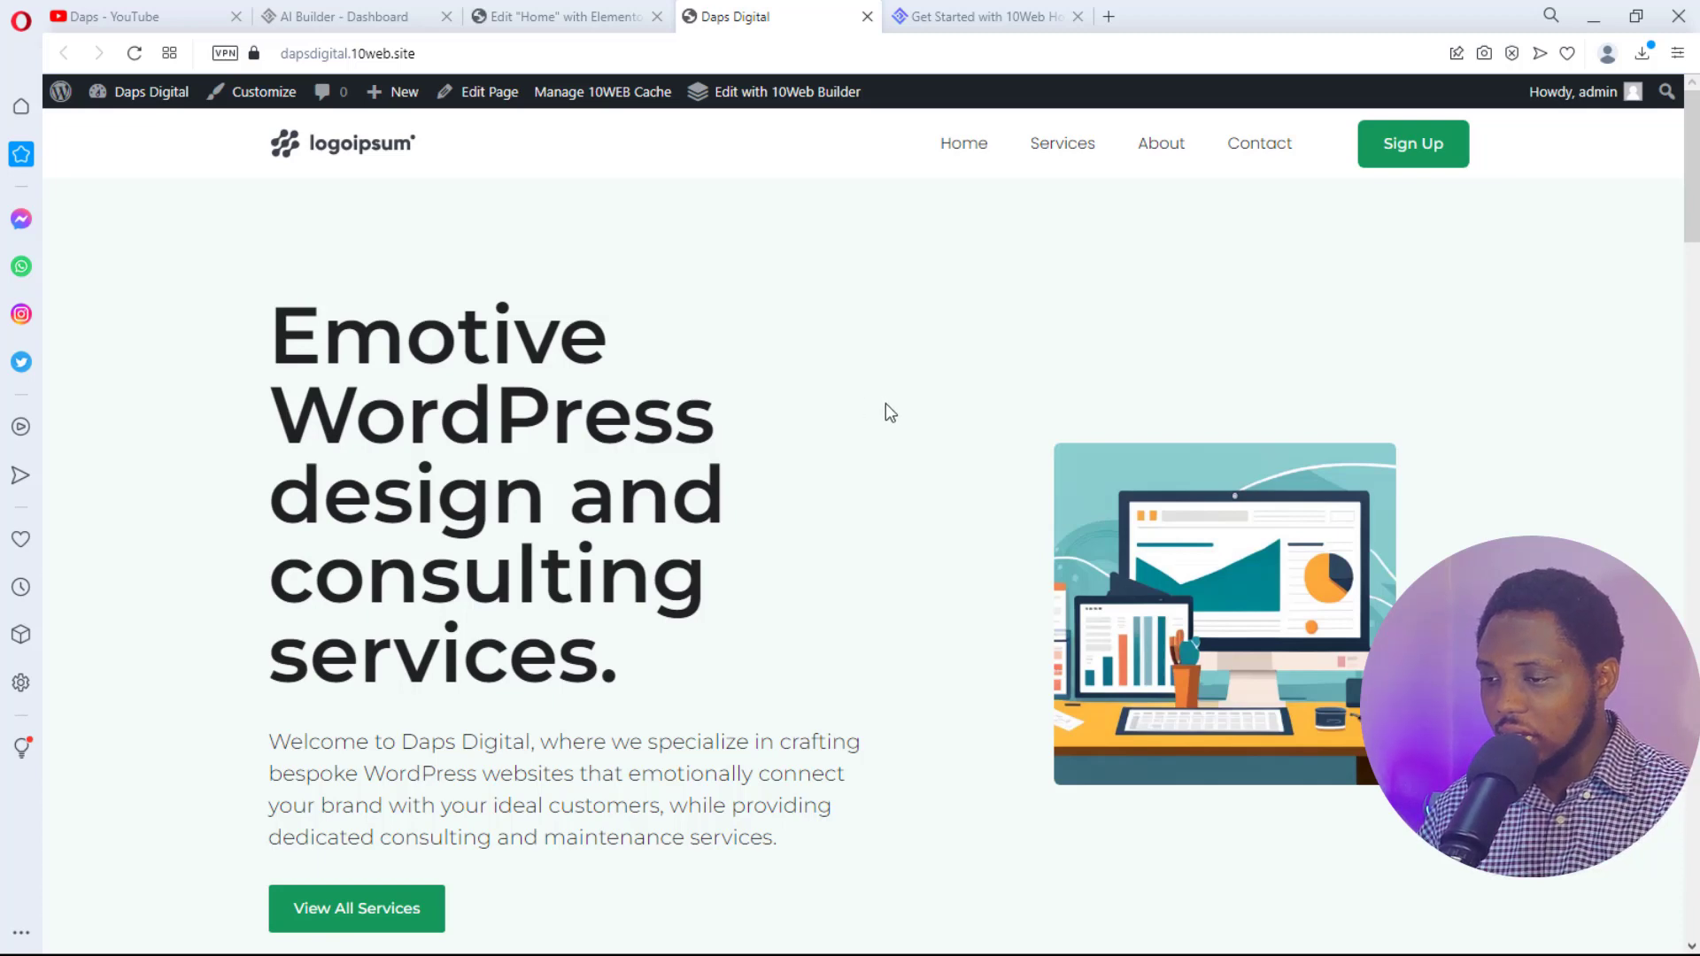
{"action": "scroll", "coordinate": [885, 404], "scroll_direction": "down", "scroll_amount": 2}
{"action": "scroll", "coordinate": [885, 402], "scroll_direction": "down", "scroll_amount": 1}
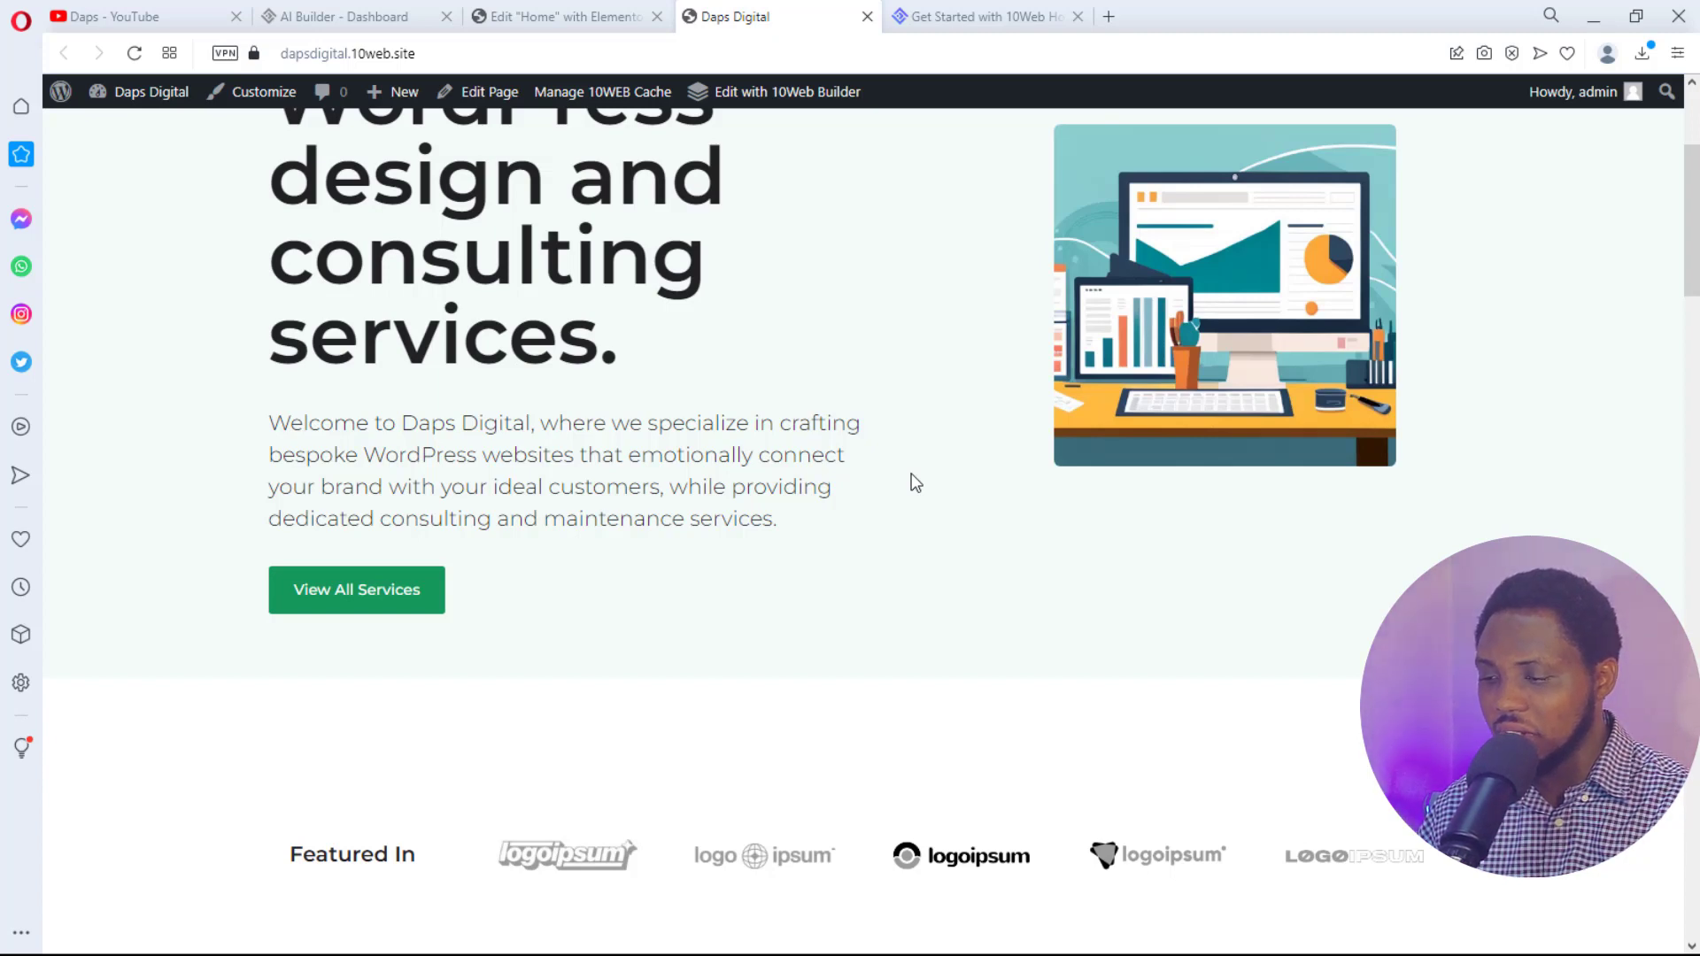
{"action": "scroll", "coordinate": [915, 483], "scroll_direction": "down", "scroll_amount": 5}
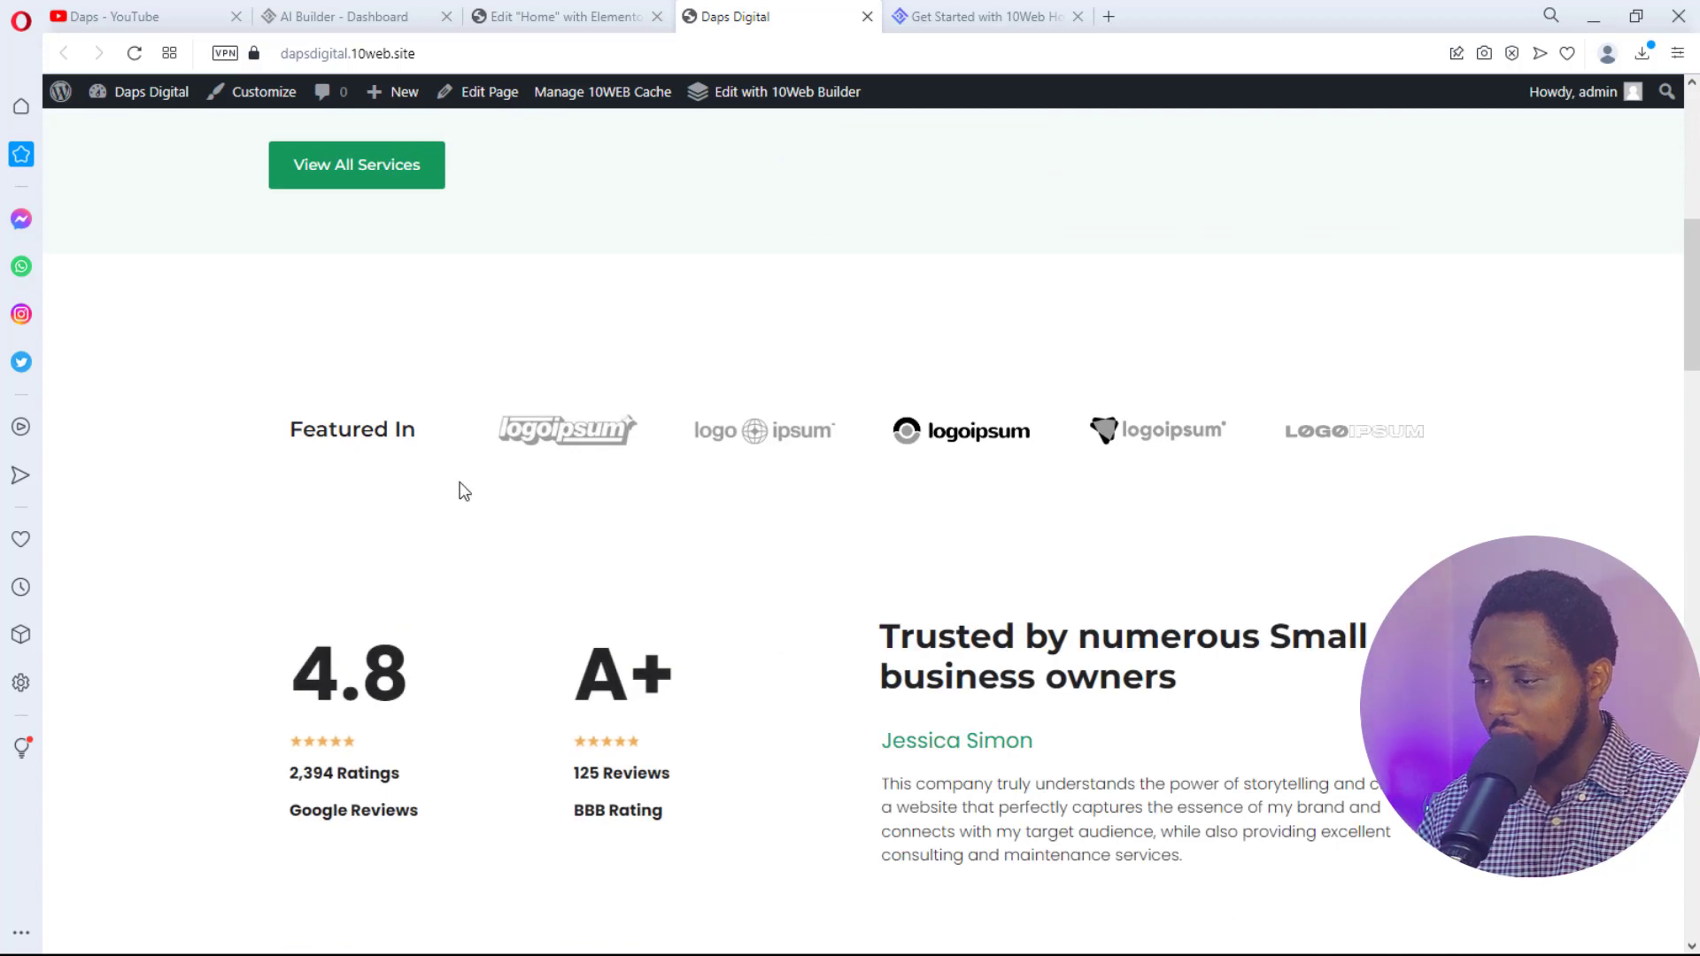
{"action": "scroll", "coordinate": [1612, 453], "scroll_direction": "down", "scroll_amount": 1}
{"action": "scroll", "coordinate": [1612, 453], "scroll_direction": "down", "scroll_amount": 4}
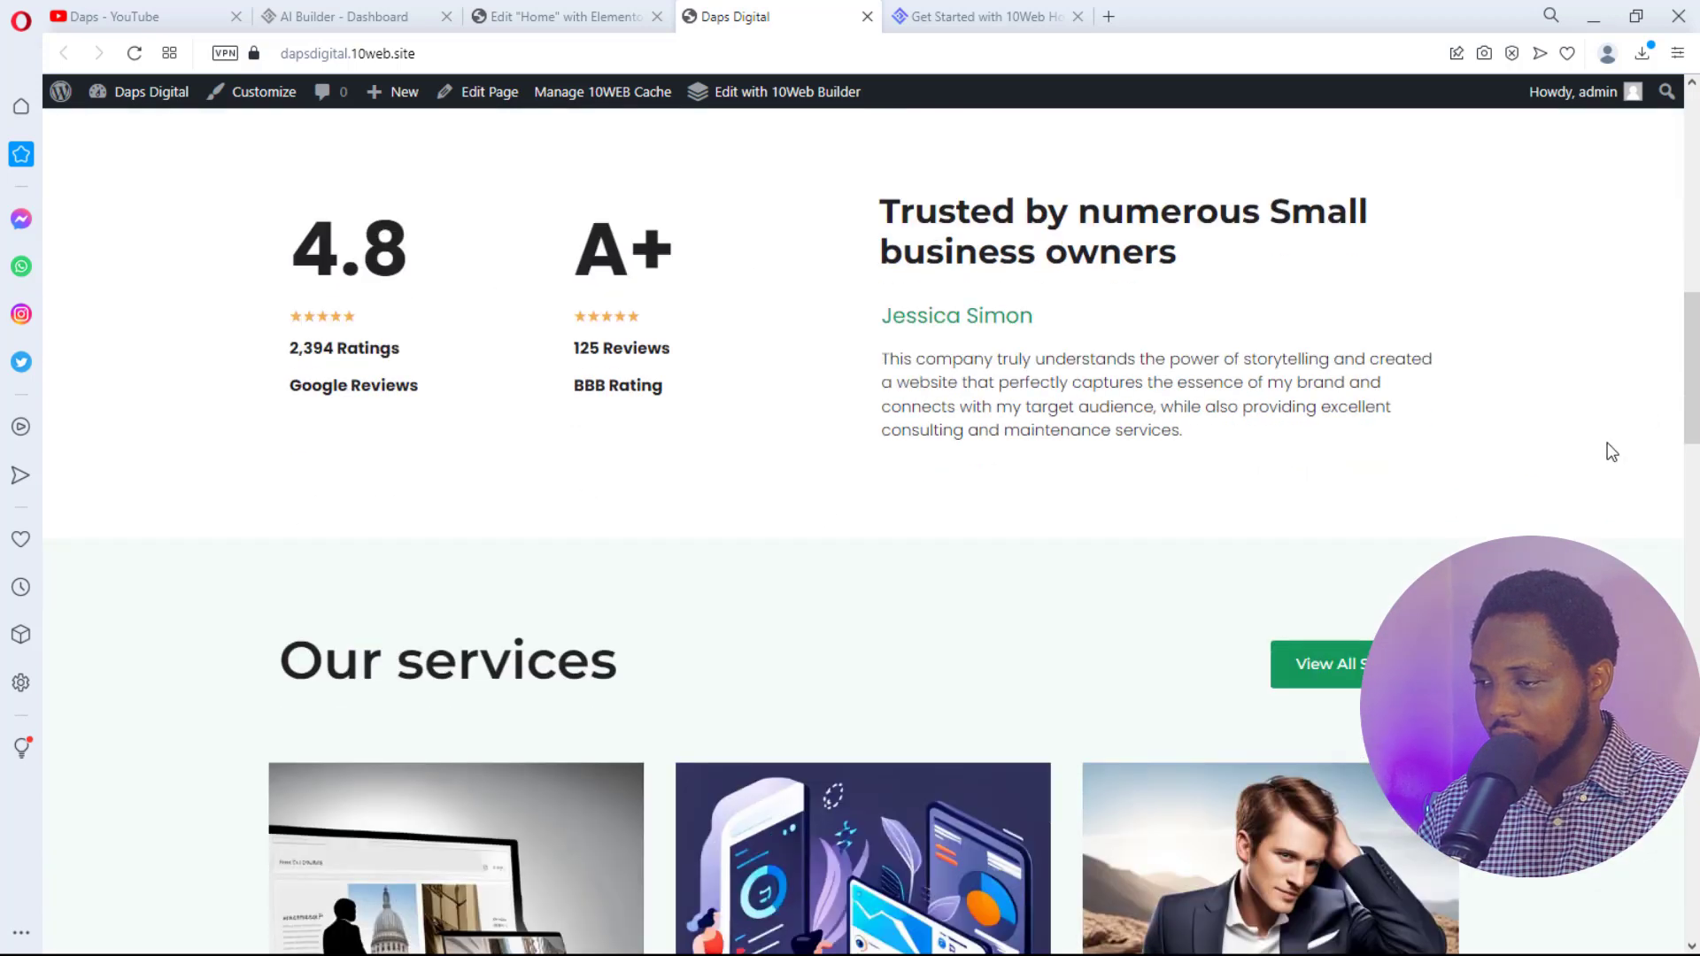
{"action": "scroll", "coordinate": [1612, 452], "scroll_direction": "down", "scroll_amount": 5}
{"action": "scroll", "coordinate": [1612, 452], "scroll_direction": "down", "scroll_amount": 3}
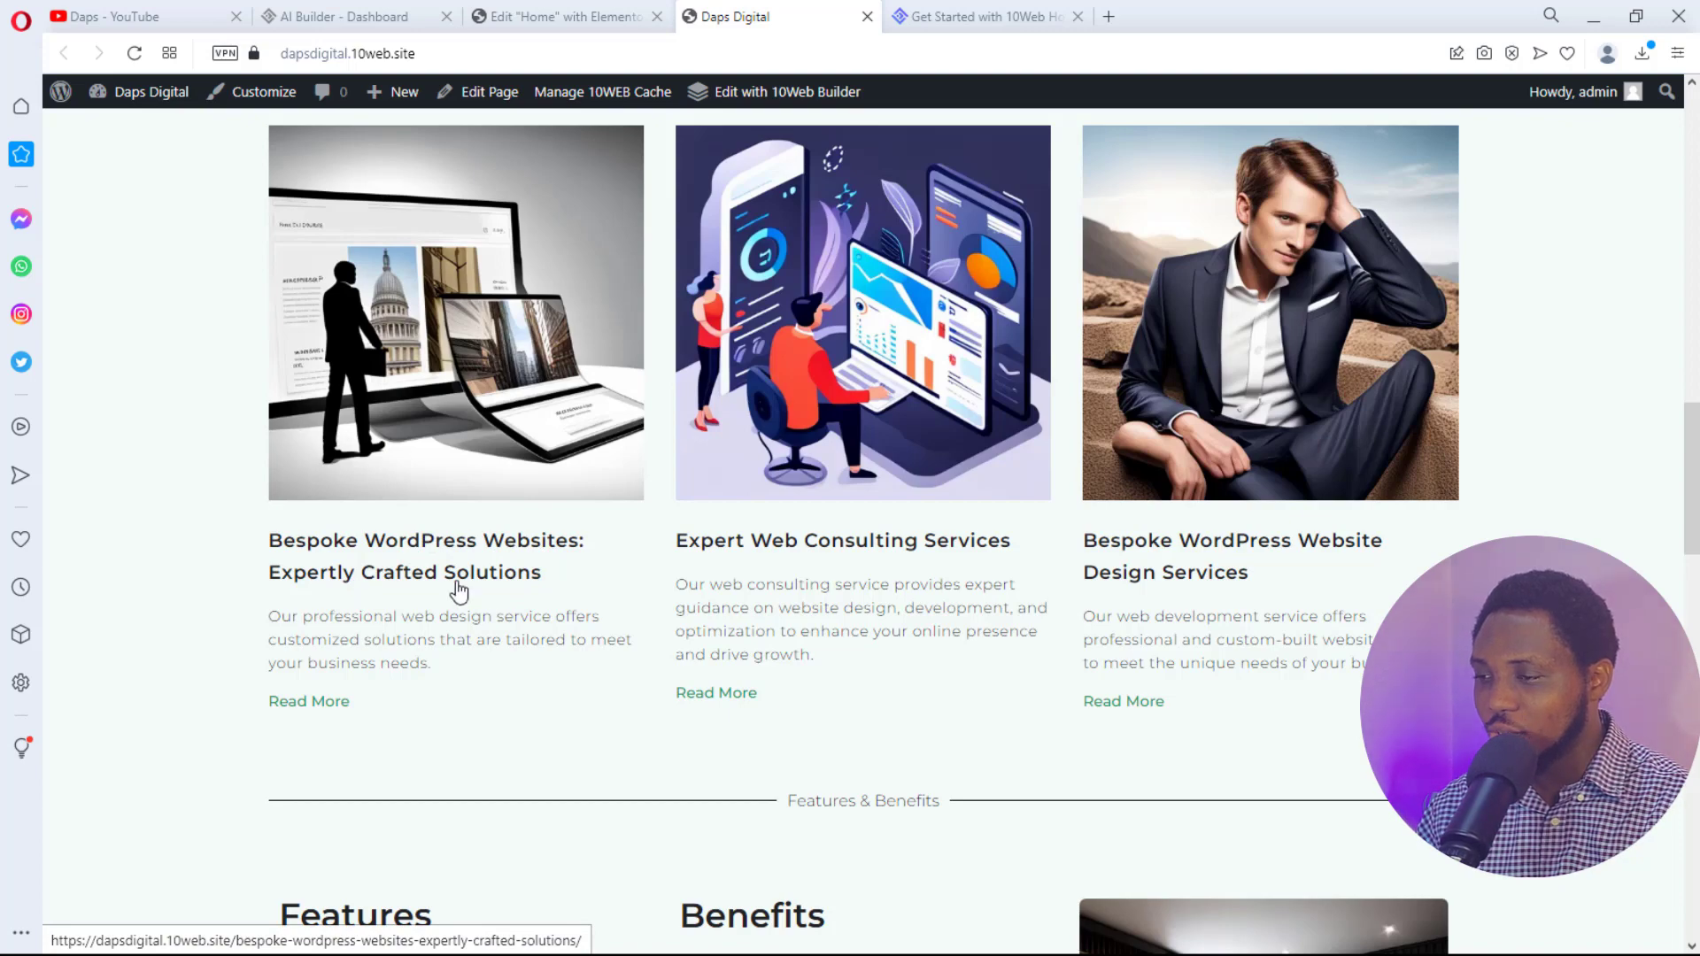
{"action": "scroll", "coordinate": [657, 588], "scroll_direction": "up", "scroll_amount": 3}
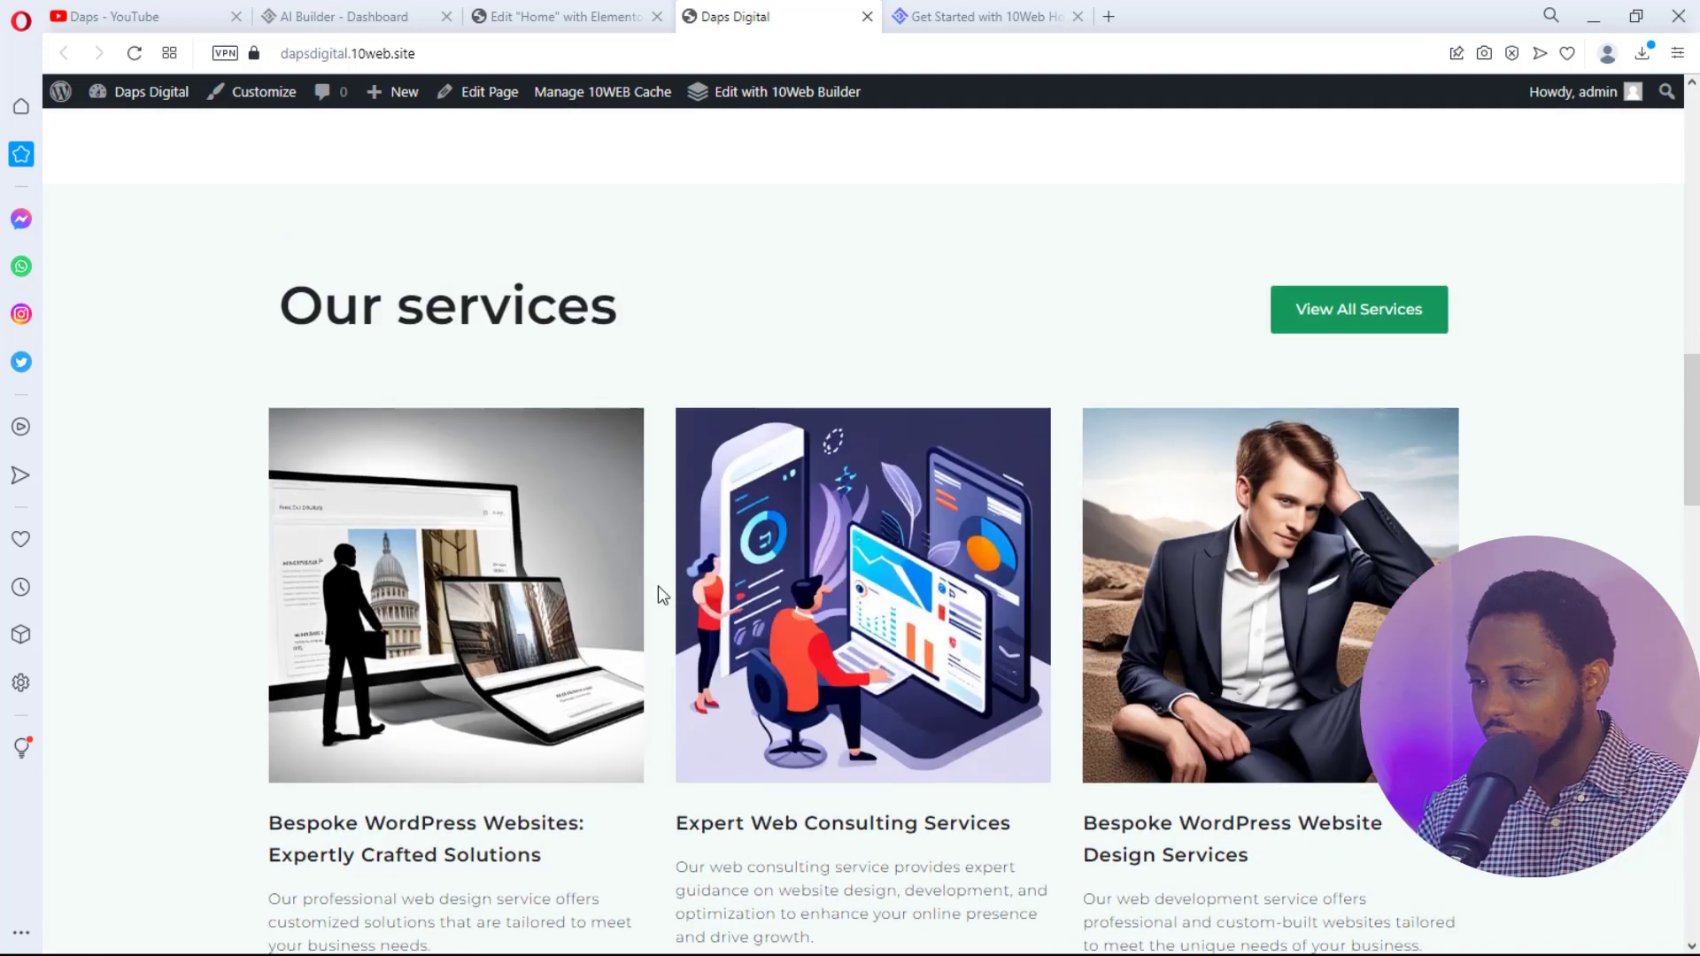
{"action": "scroll", "coordinate": [662, 593], "scroll_direction": "down", "scroll_amount": 8}
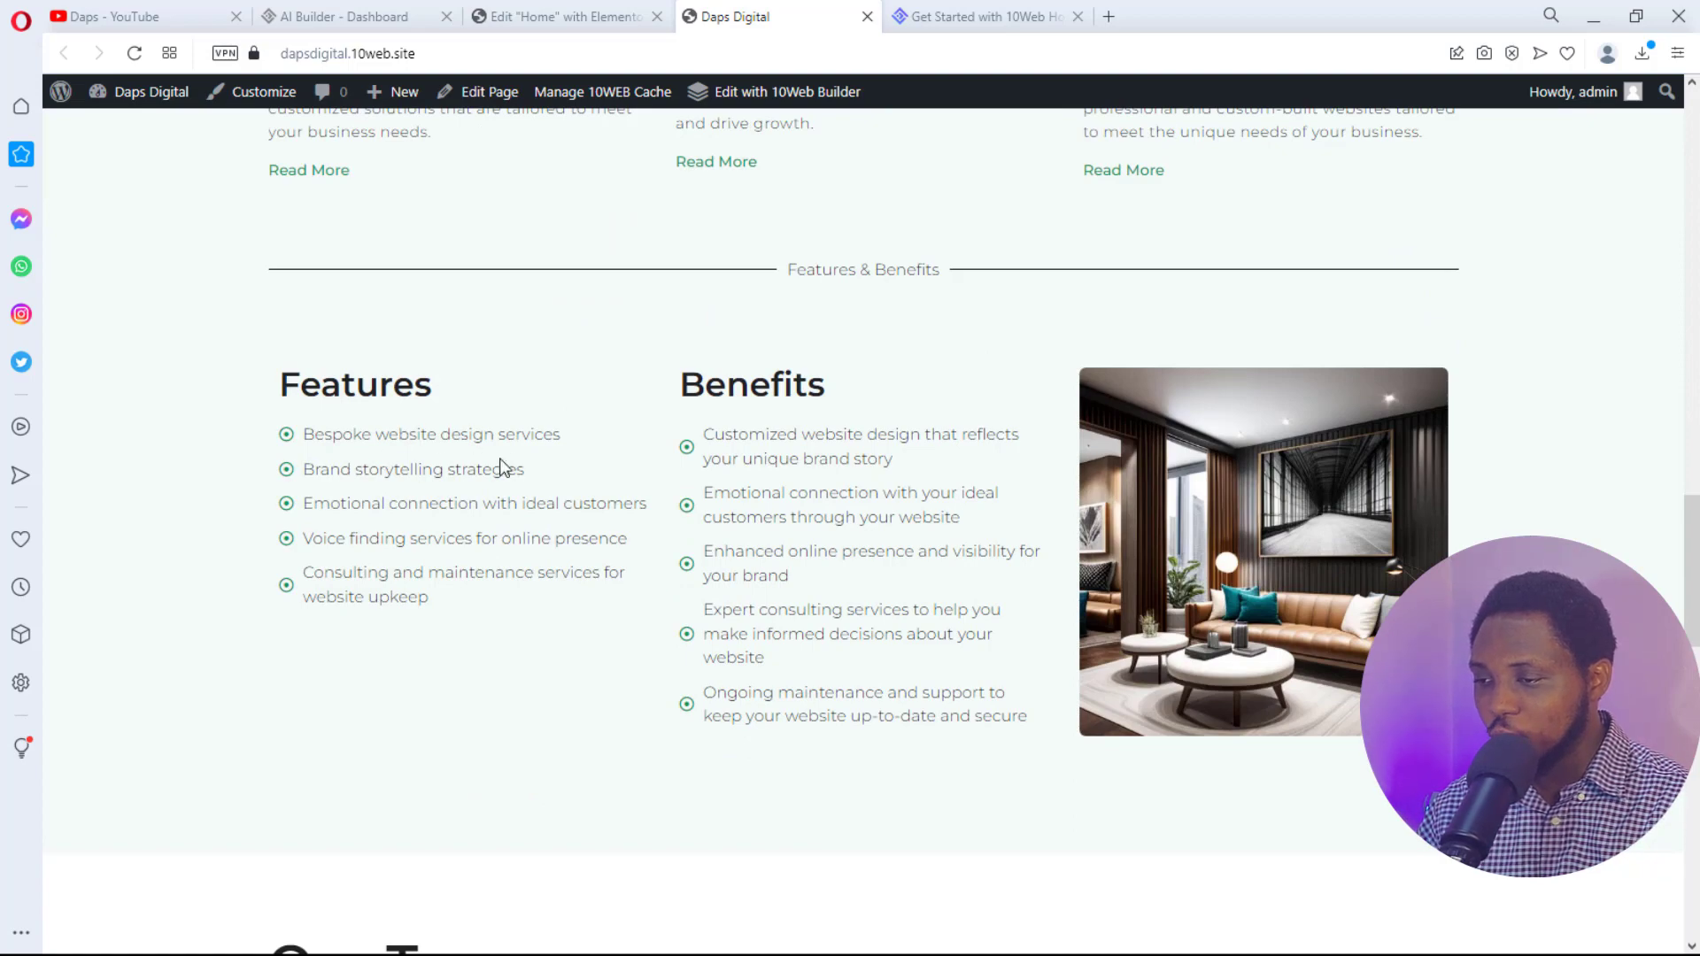
{"action": "scroll", "coordinate": [525, 503], "scroll_direction": "down", "scroll_amount": 8}
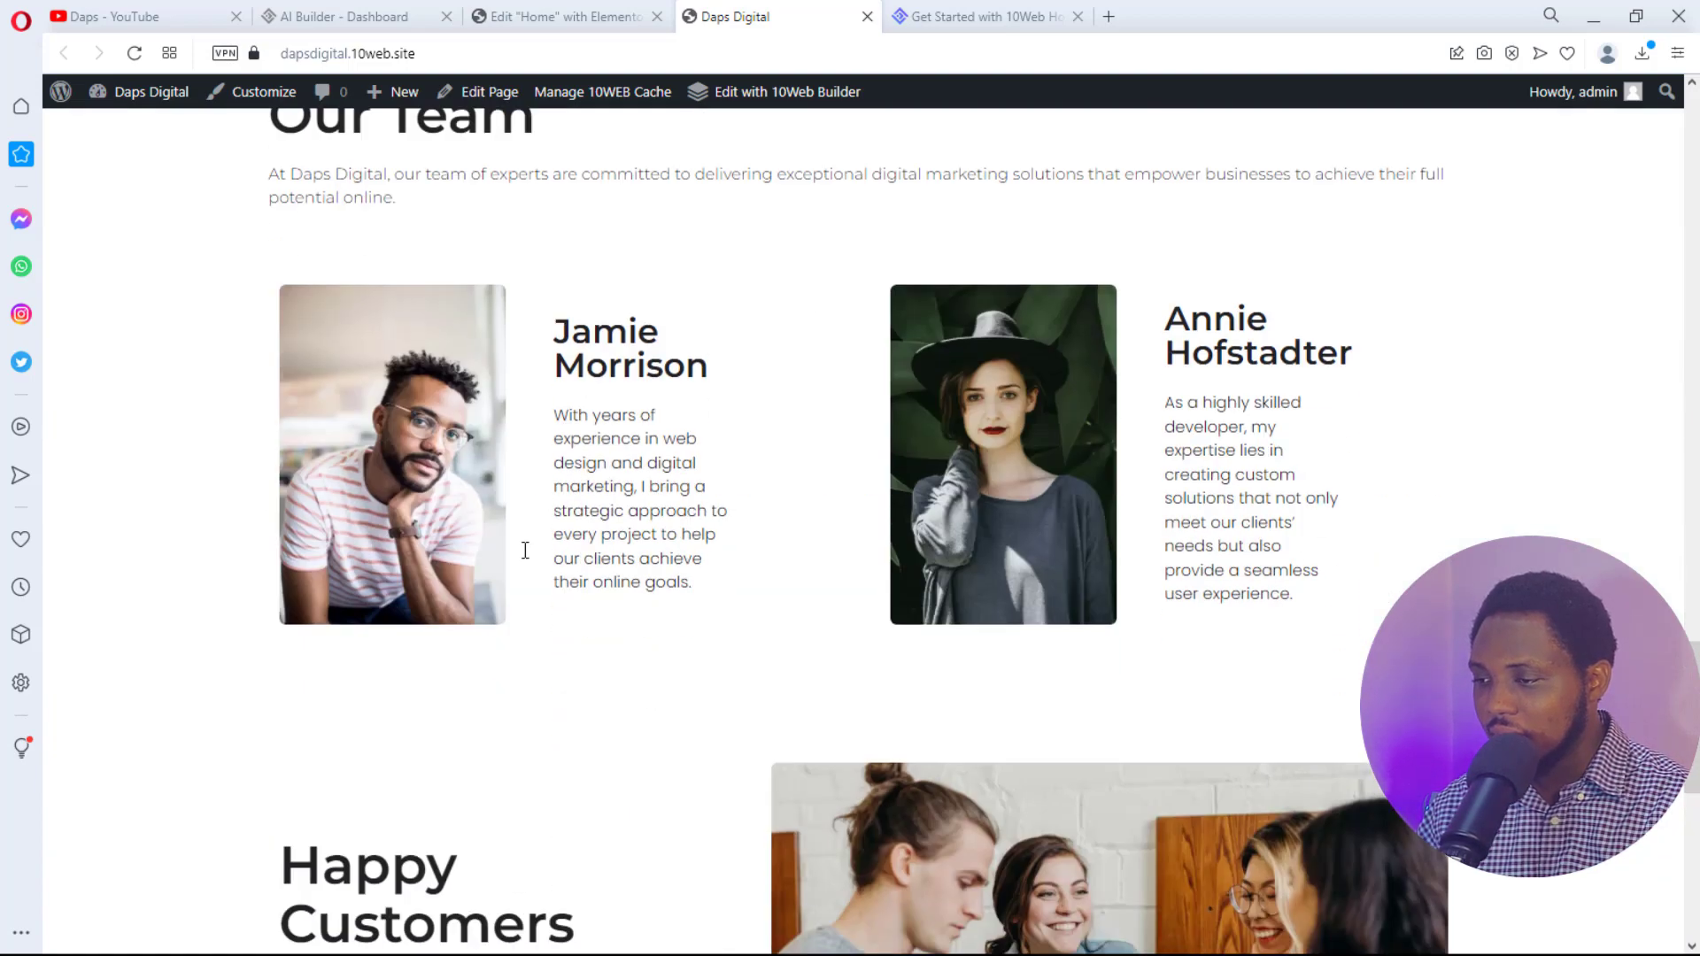
{"action": "scroll", "coordinate": [525, 550], "scroll_direction": "down", "scroll_amount": 8}
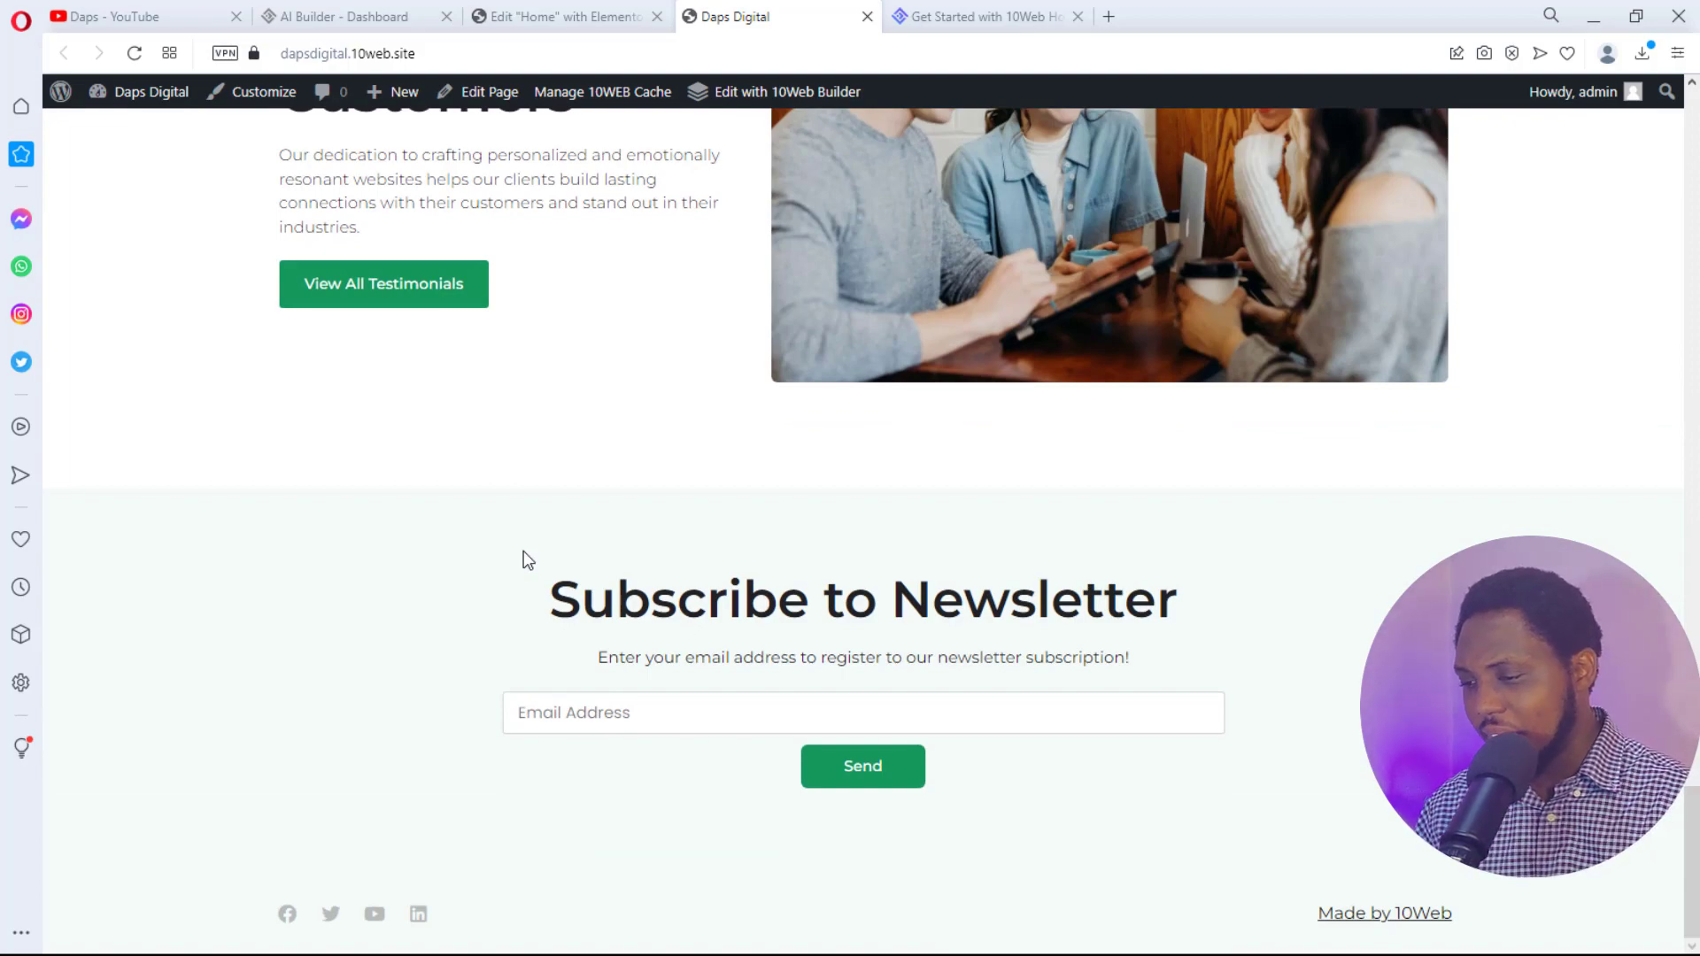
{"action": "scroll", "coordinate": [527, 560], "scroll_direction": "up", "scroll_amount": 10}
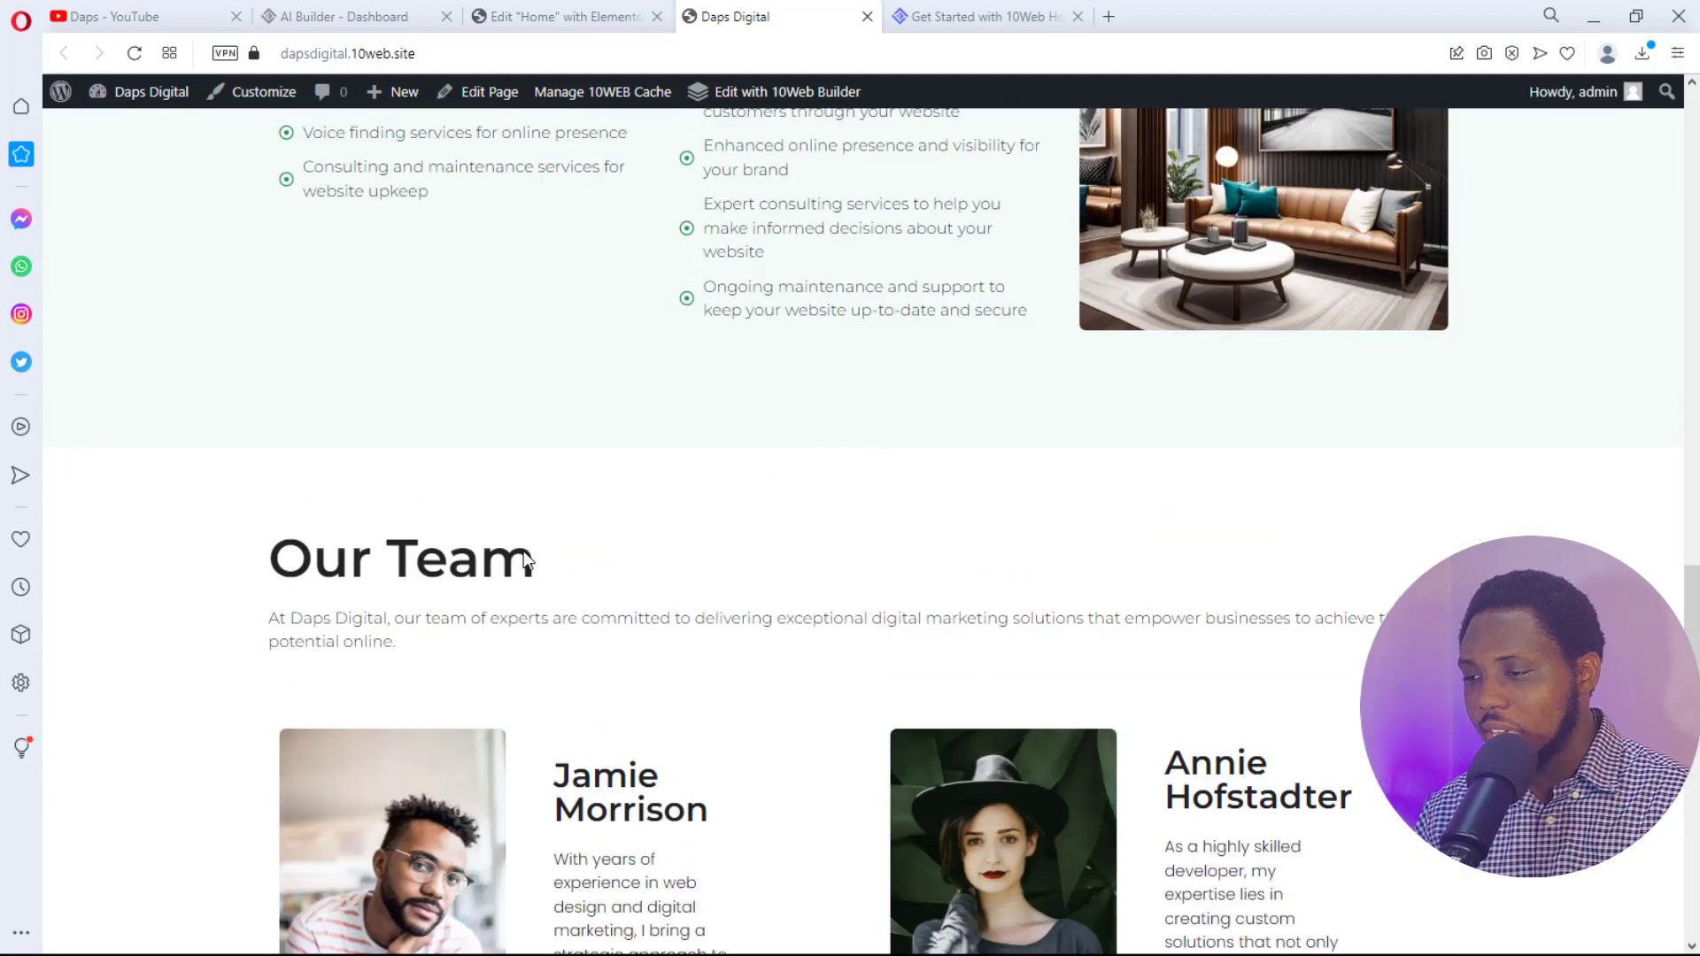
{"action": "scroll", "coordinate": [525, 562], "scroll_direction": "up", "scroll_amount": 7}
{"action": "scroll", "coordinate": [524, 558], "scroll_direction": "down", "scroll_amount": 6}
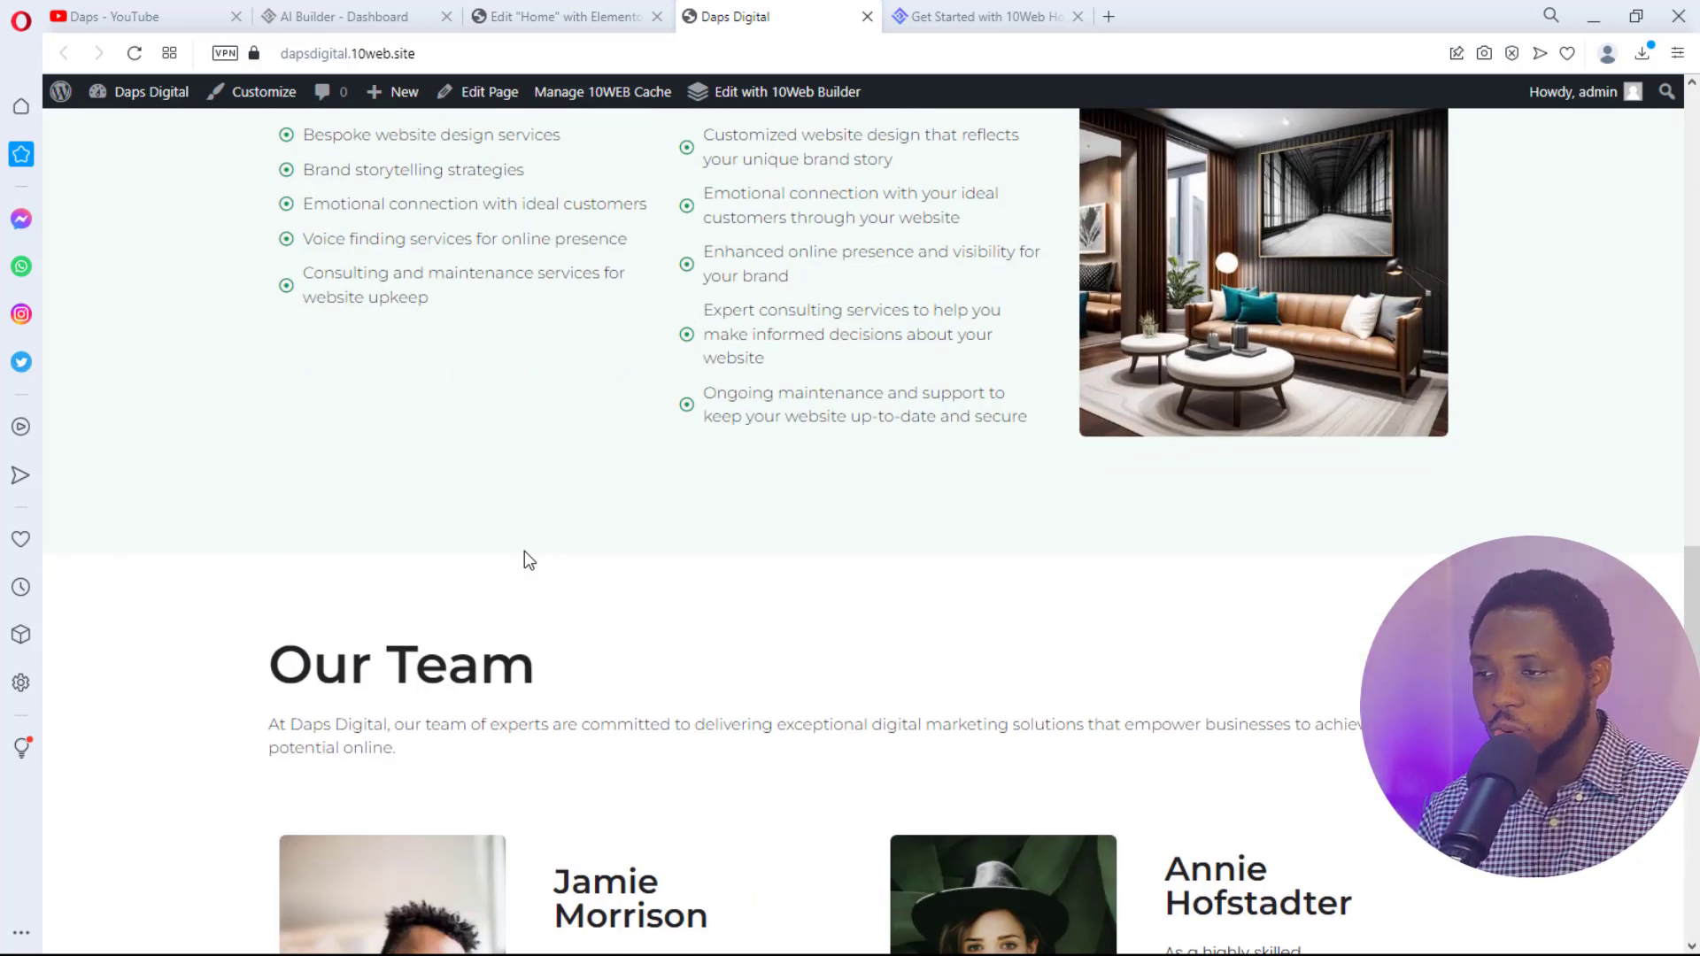
{"action": "scroll", "coordinate": [525, 552], "scroll_direction": "up", "scroll_amount": 12}
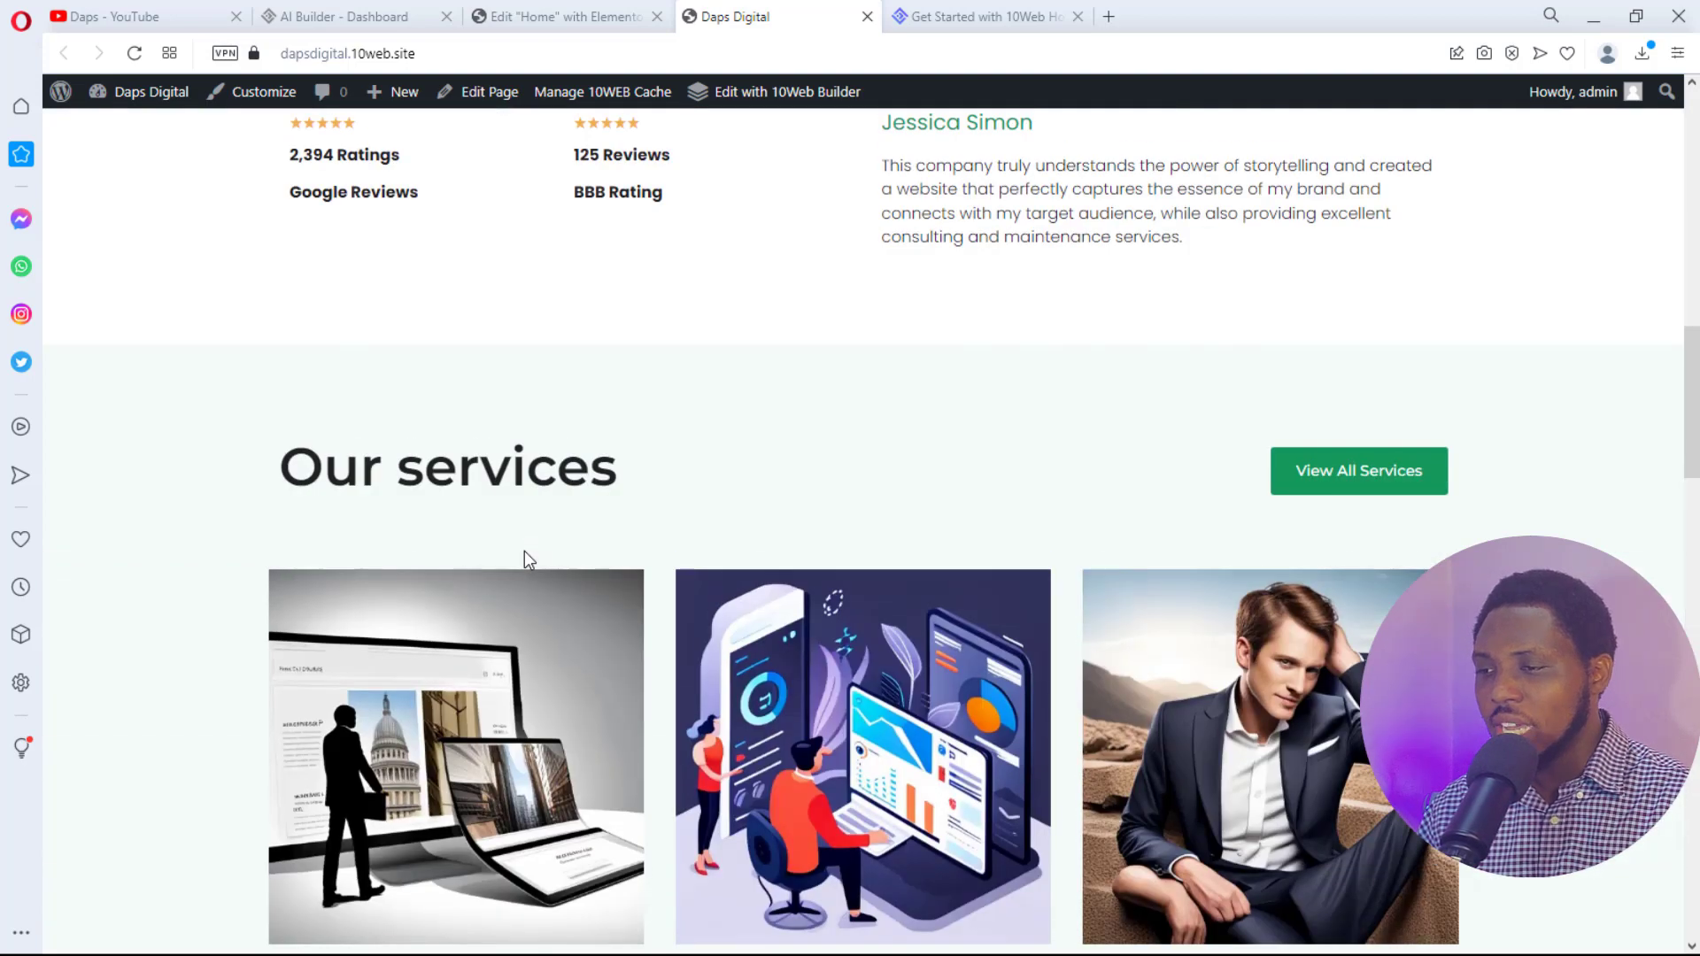
{"action": "scroll", "coordinate": [524, 551], "scroll_direction": "up", "scroll_amount": 8}
{"action": "scroll", "coordinate": [524, 551], "scroll_direction": "up", "scroll_amount": 6}
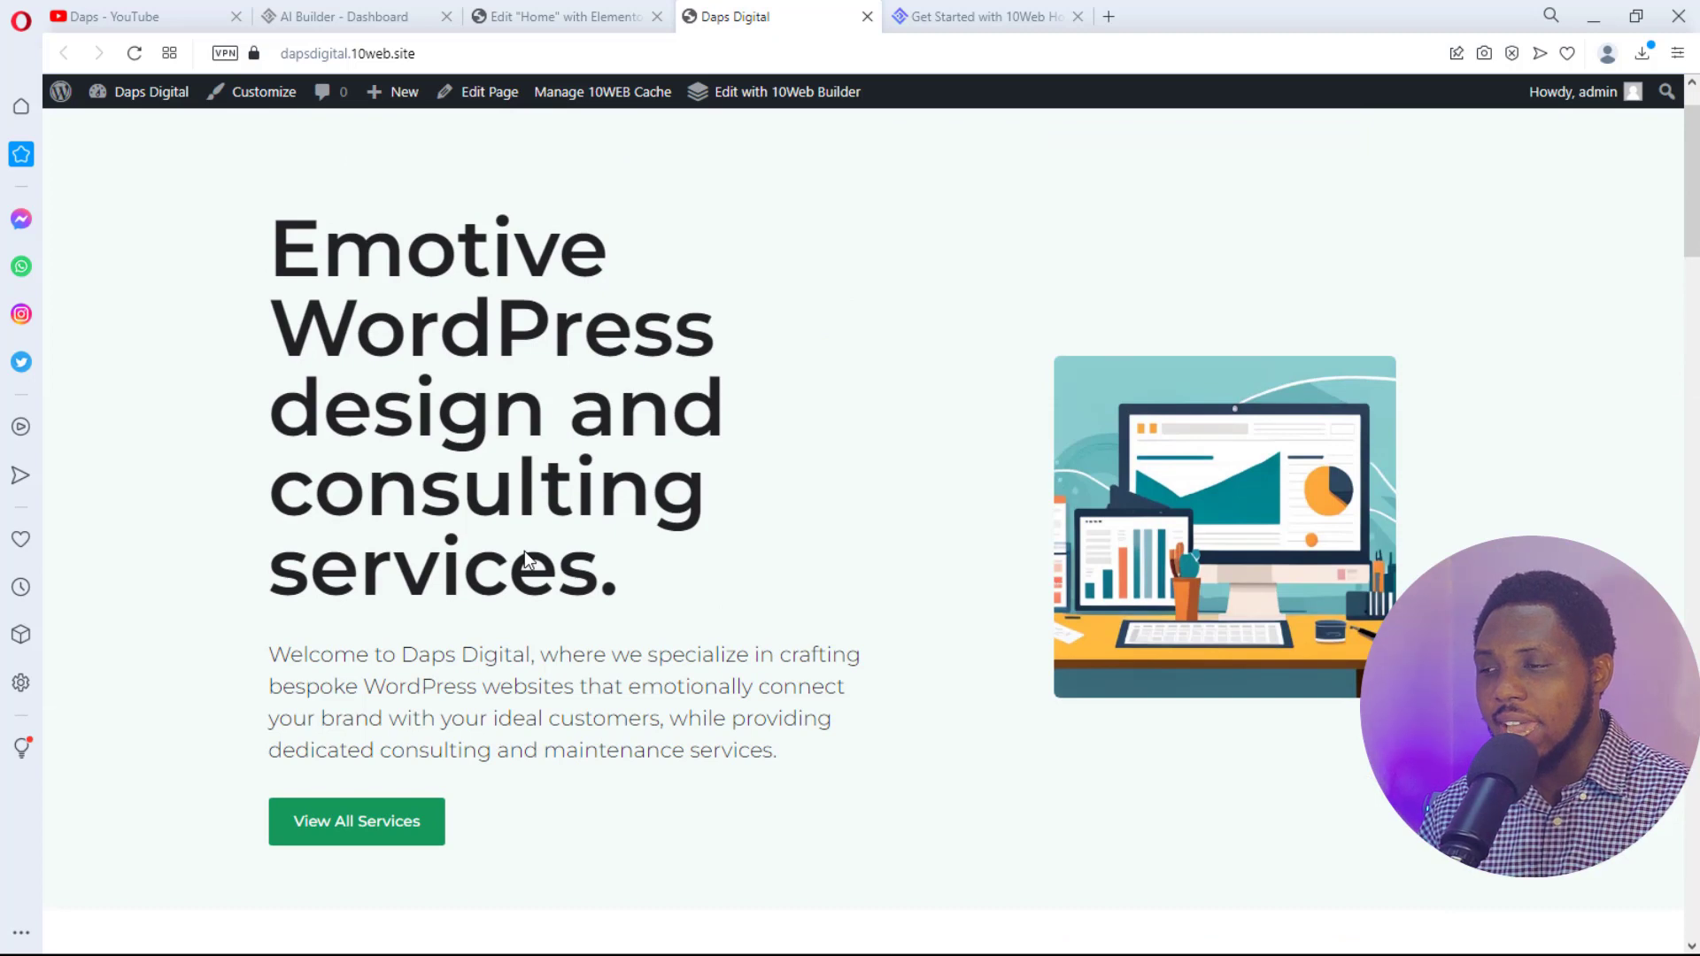
{"action": "scroll", "coordinate": [524, 551], "scroll_direction": "up", "scroll_amount": 1}
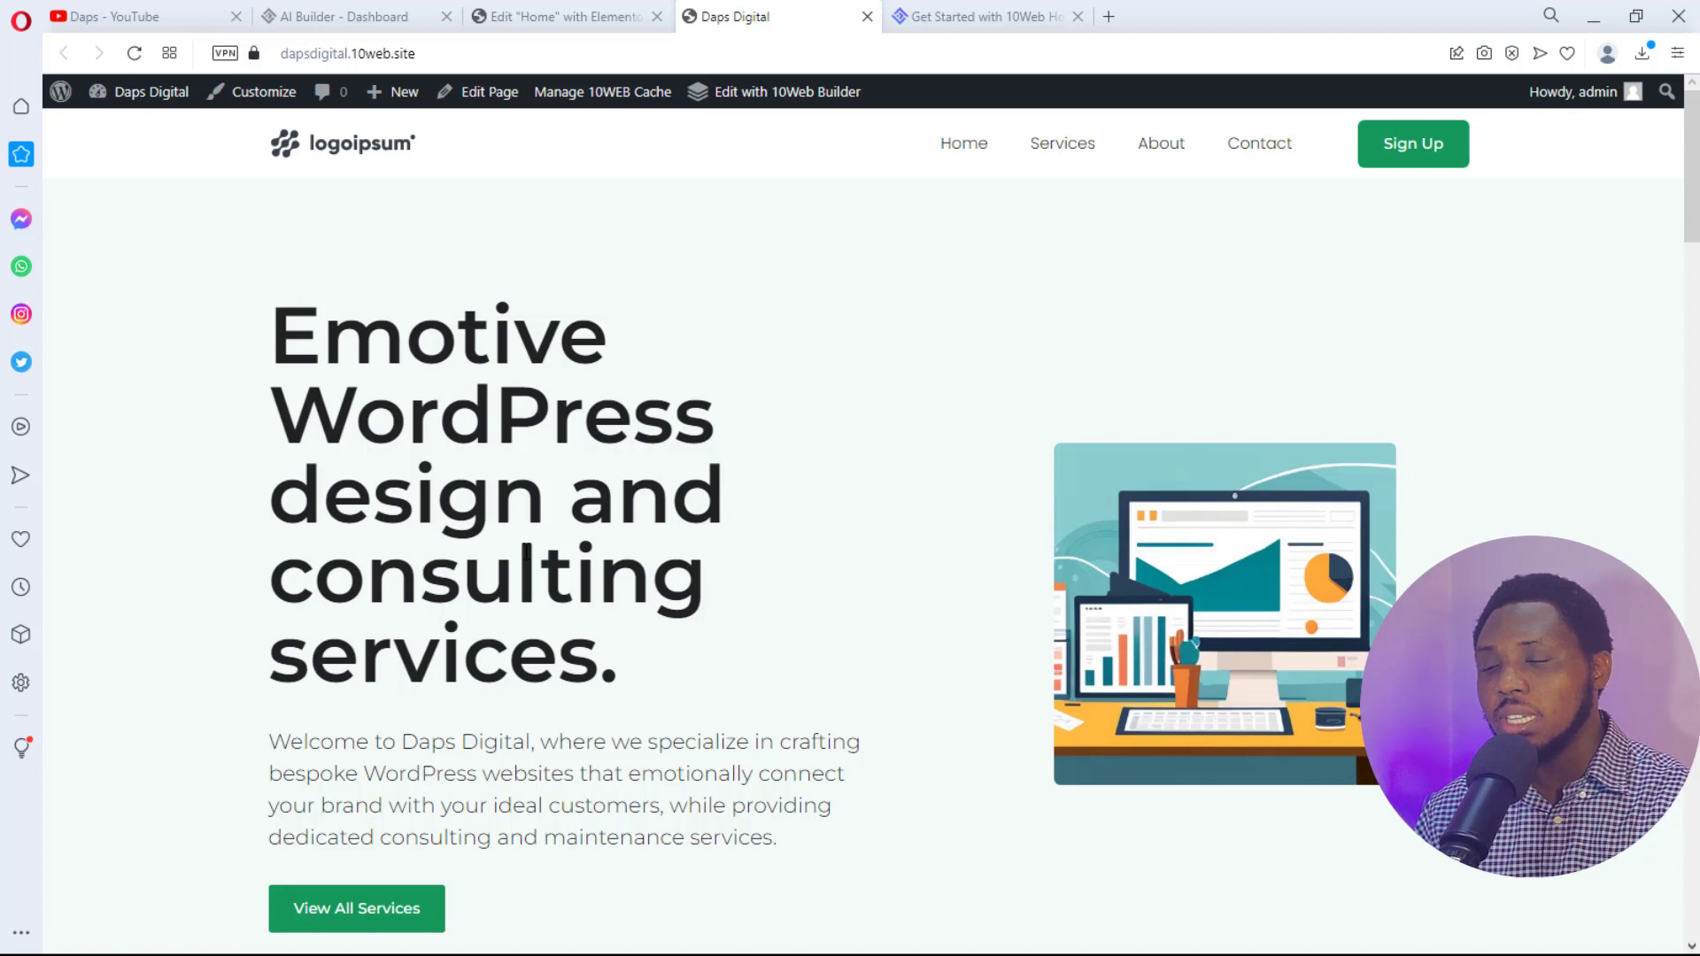
- Go to the Services page and review its service cards, Happy Customers section and newsletter signup
{"action": "left_click", "coordinate": [1072, 147]}
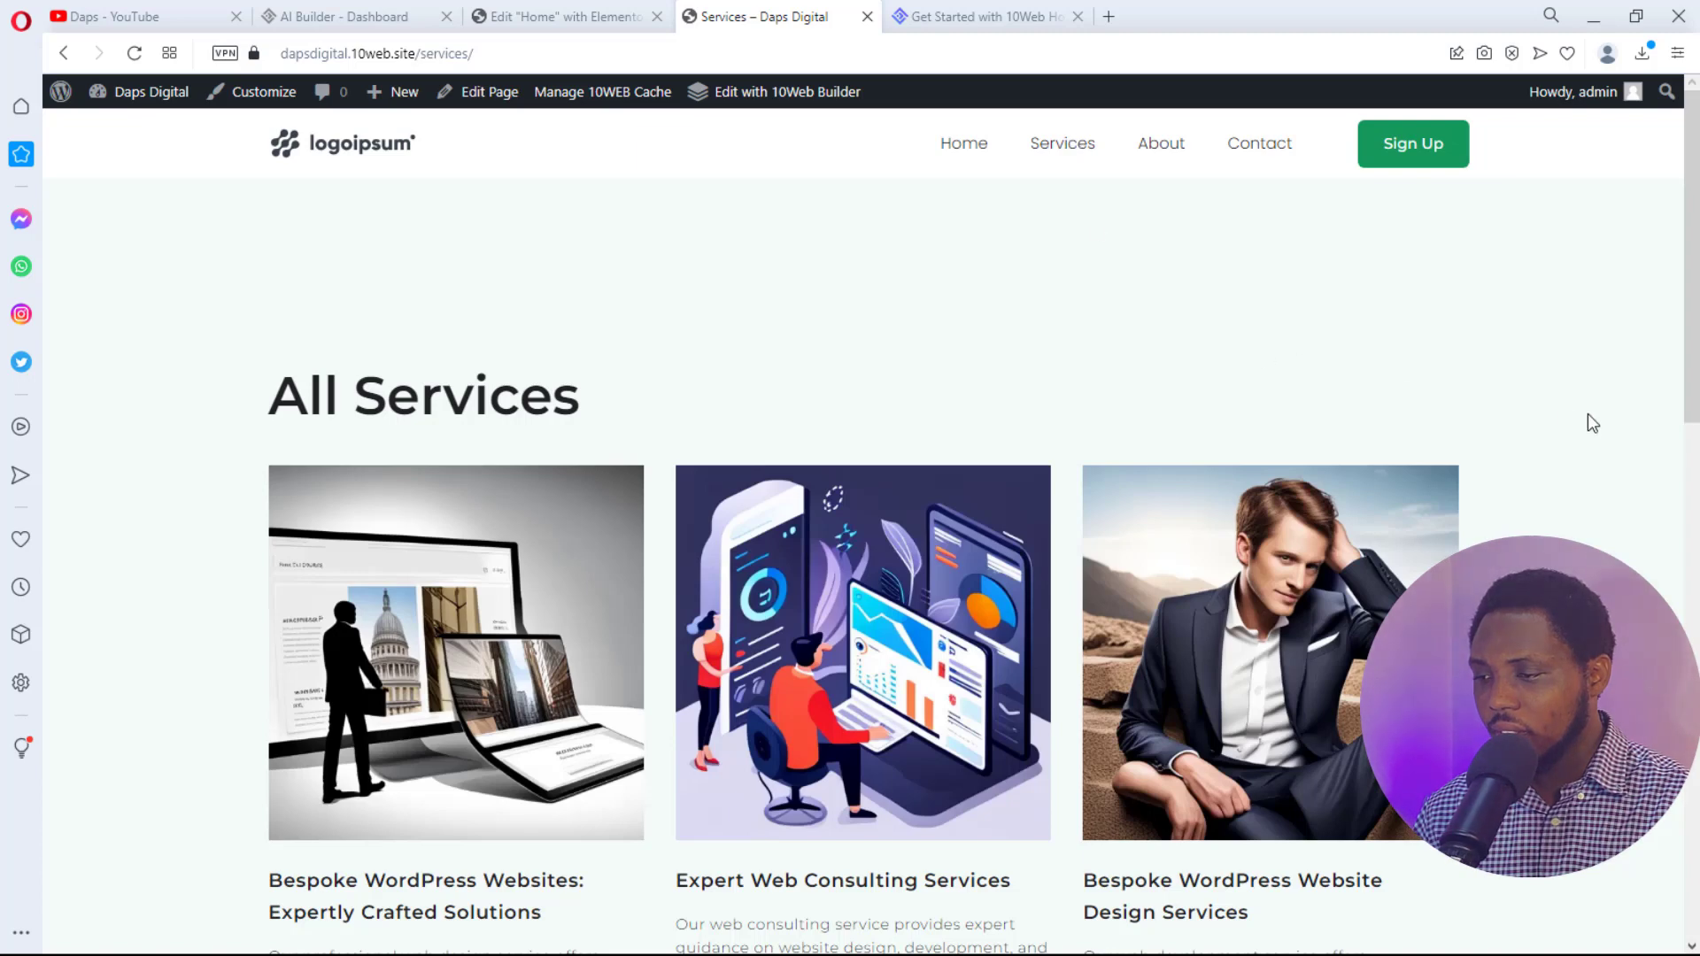
{"action": "scroll", "coordinate": [1623, 425], "scroll_direction": "down", "scroll_amount": 3}
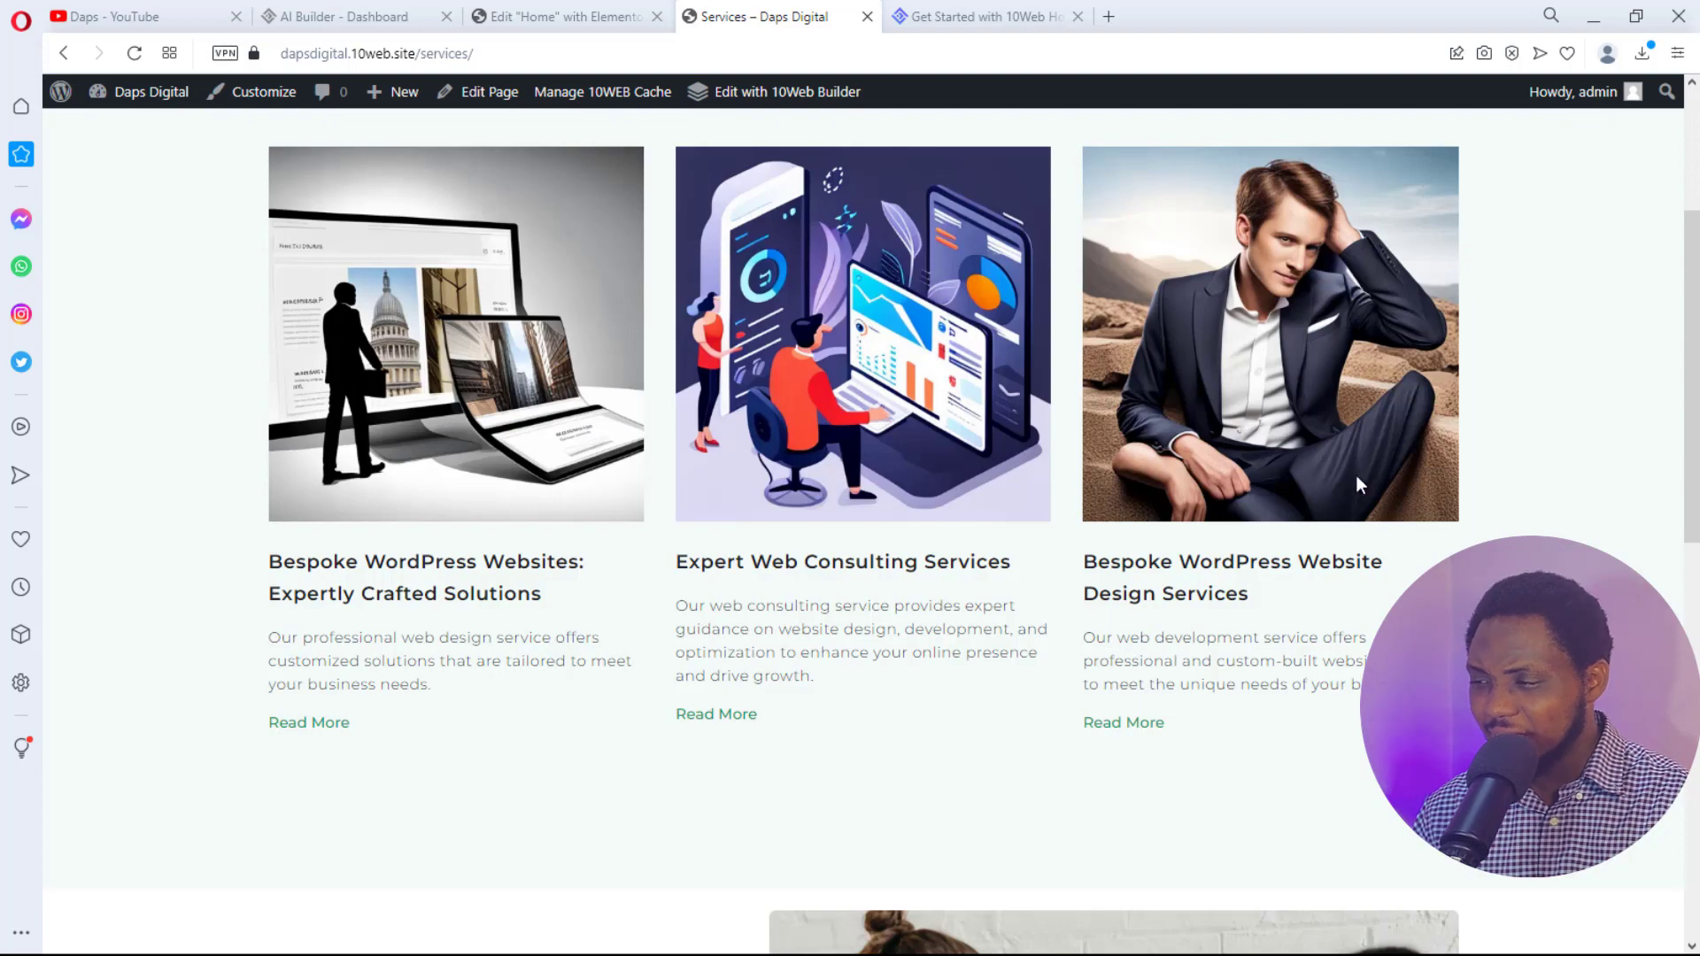
{"action": "scroll", "coordinate": [1435, 467], "scroll_direction": "up", "scroll_amount": 3}
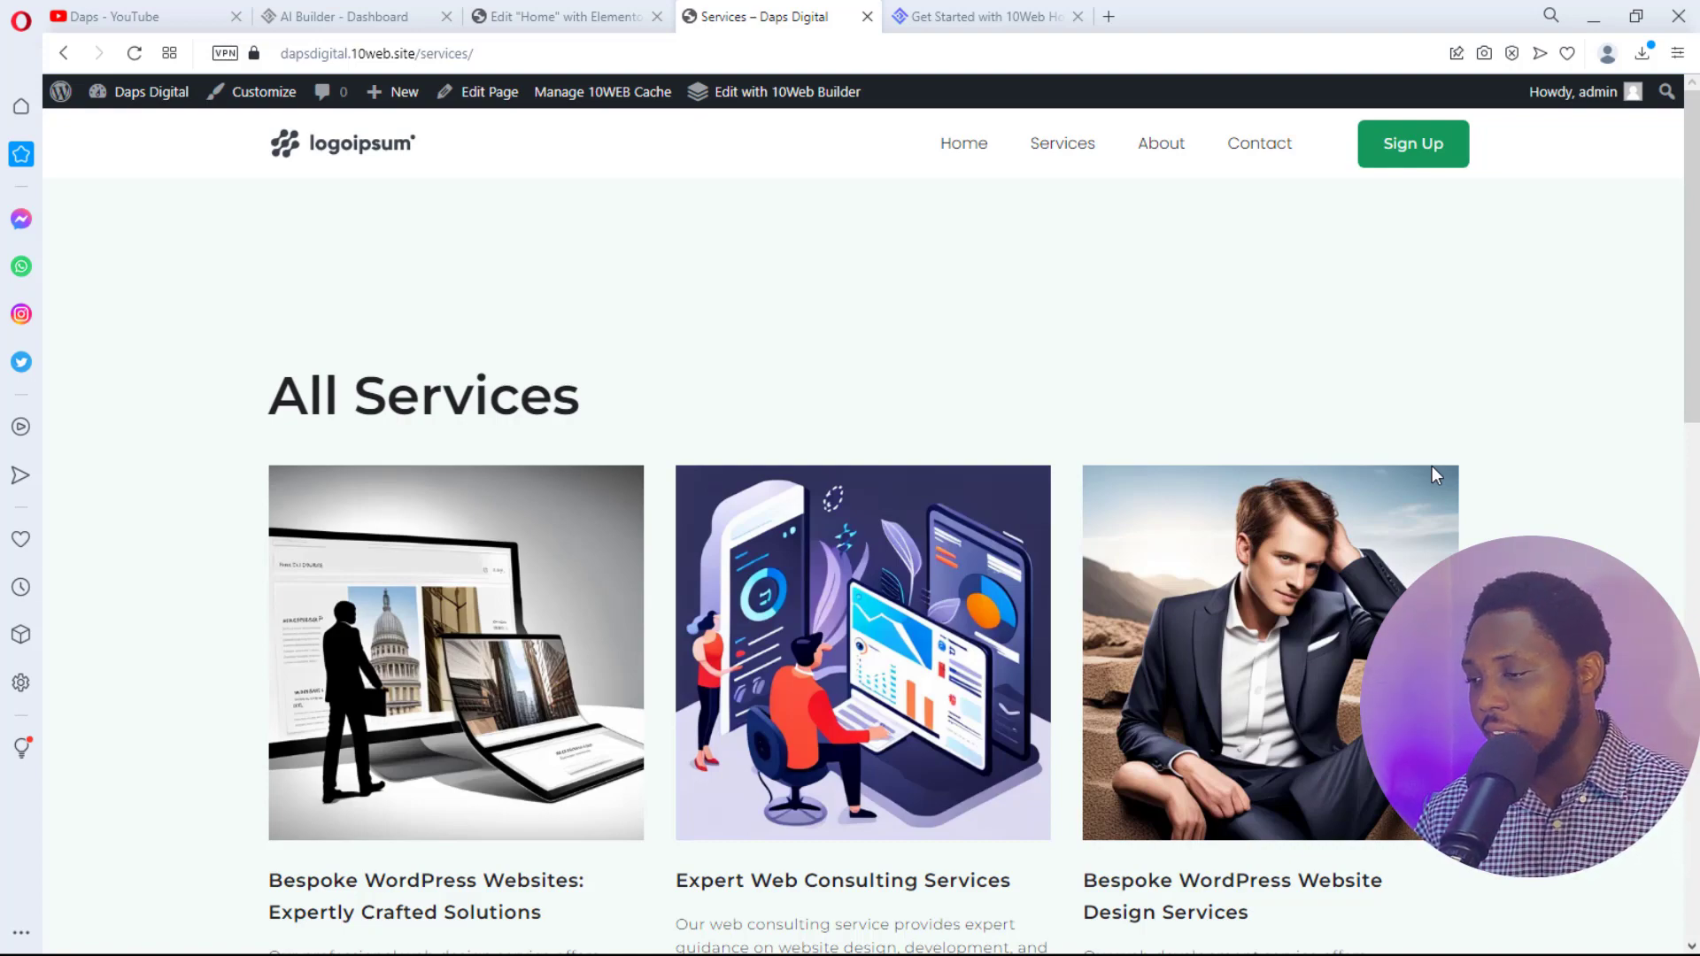
{"action": "scroll", "coordinate": [1563, 514], "scroll_direction": "down", "scroll_amount": 8}
{"action": "scroll", "coordinate": [1568, 515], "scroll_direction": "down", "scroll_amount": 2}
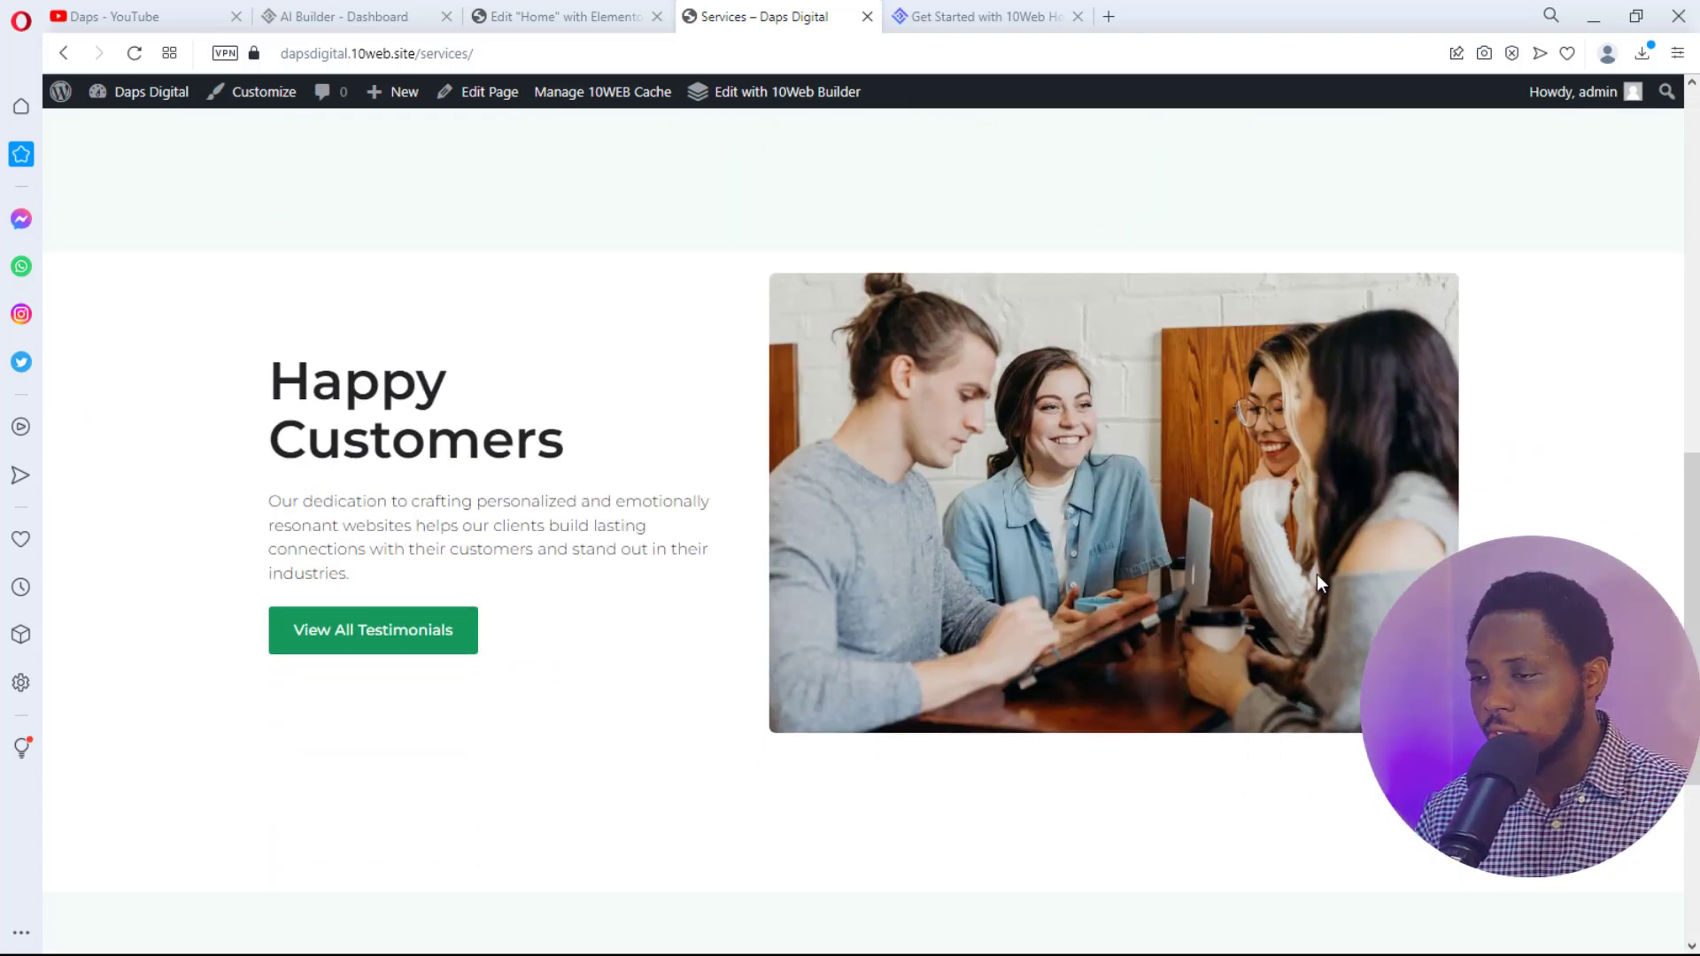
{"action": "scroll", "coordinate": [1614, 531], "scroll_direction": "down", "scroll_amount": 2}
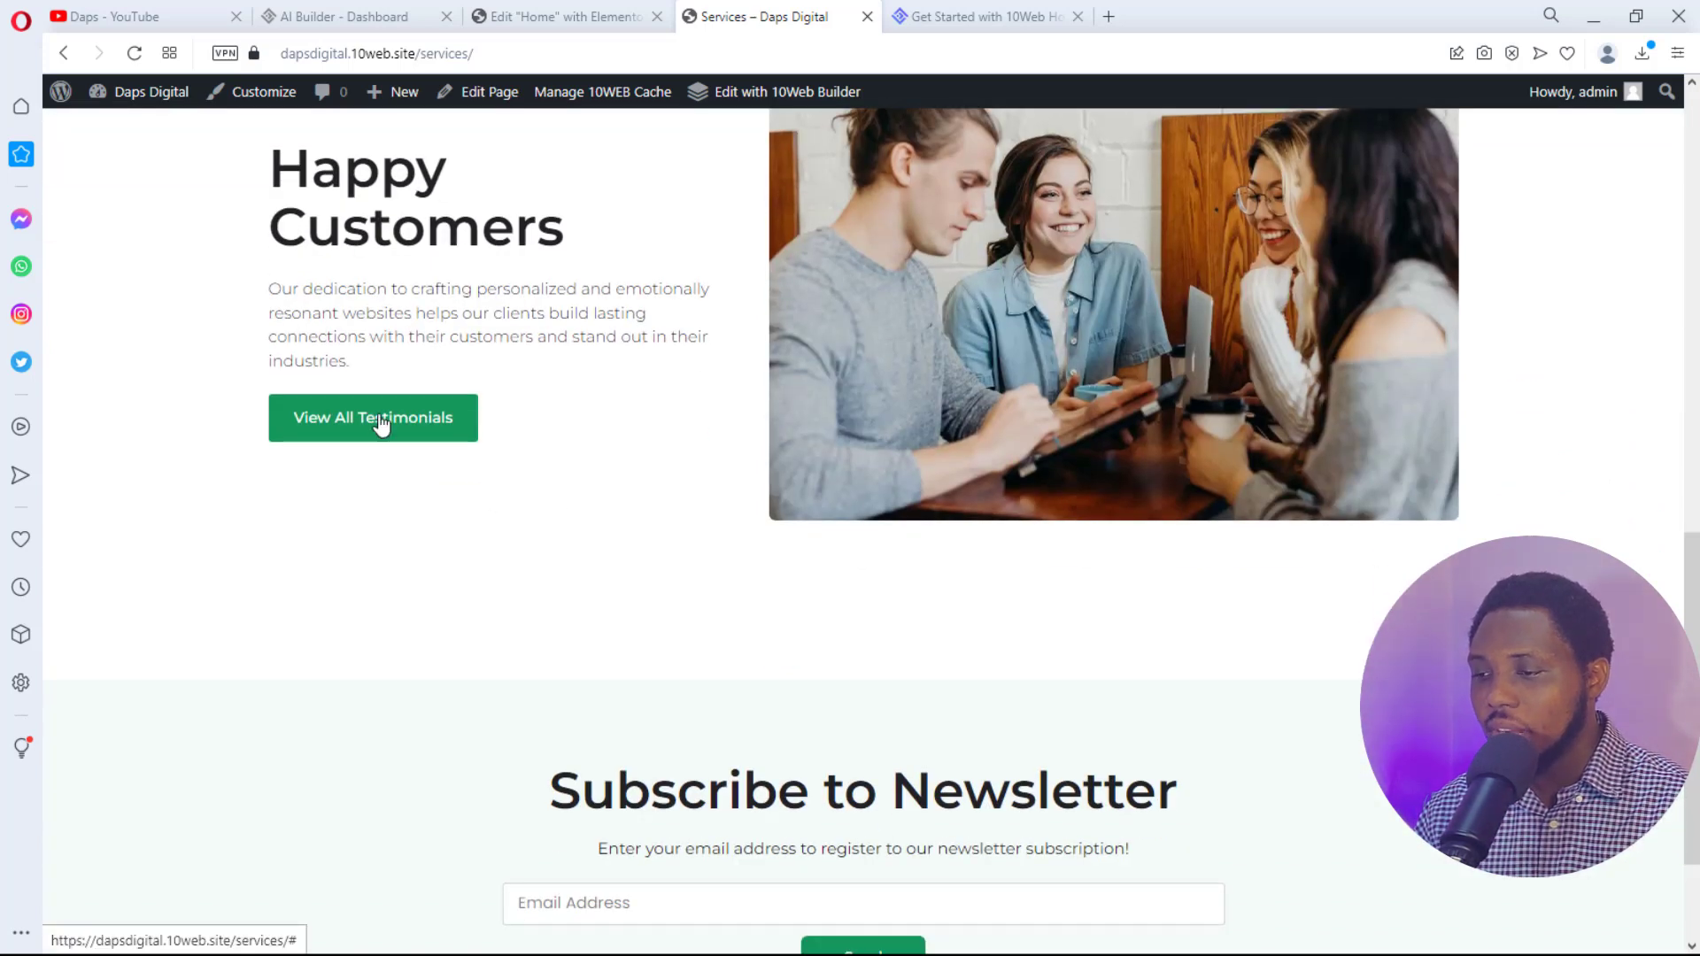
{"action": "scroll", "coordinate": [1285, 501], "scroll_direction": "down", "scroll_amount": 2}
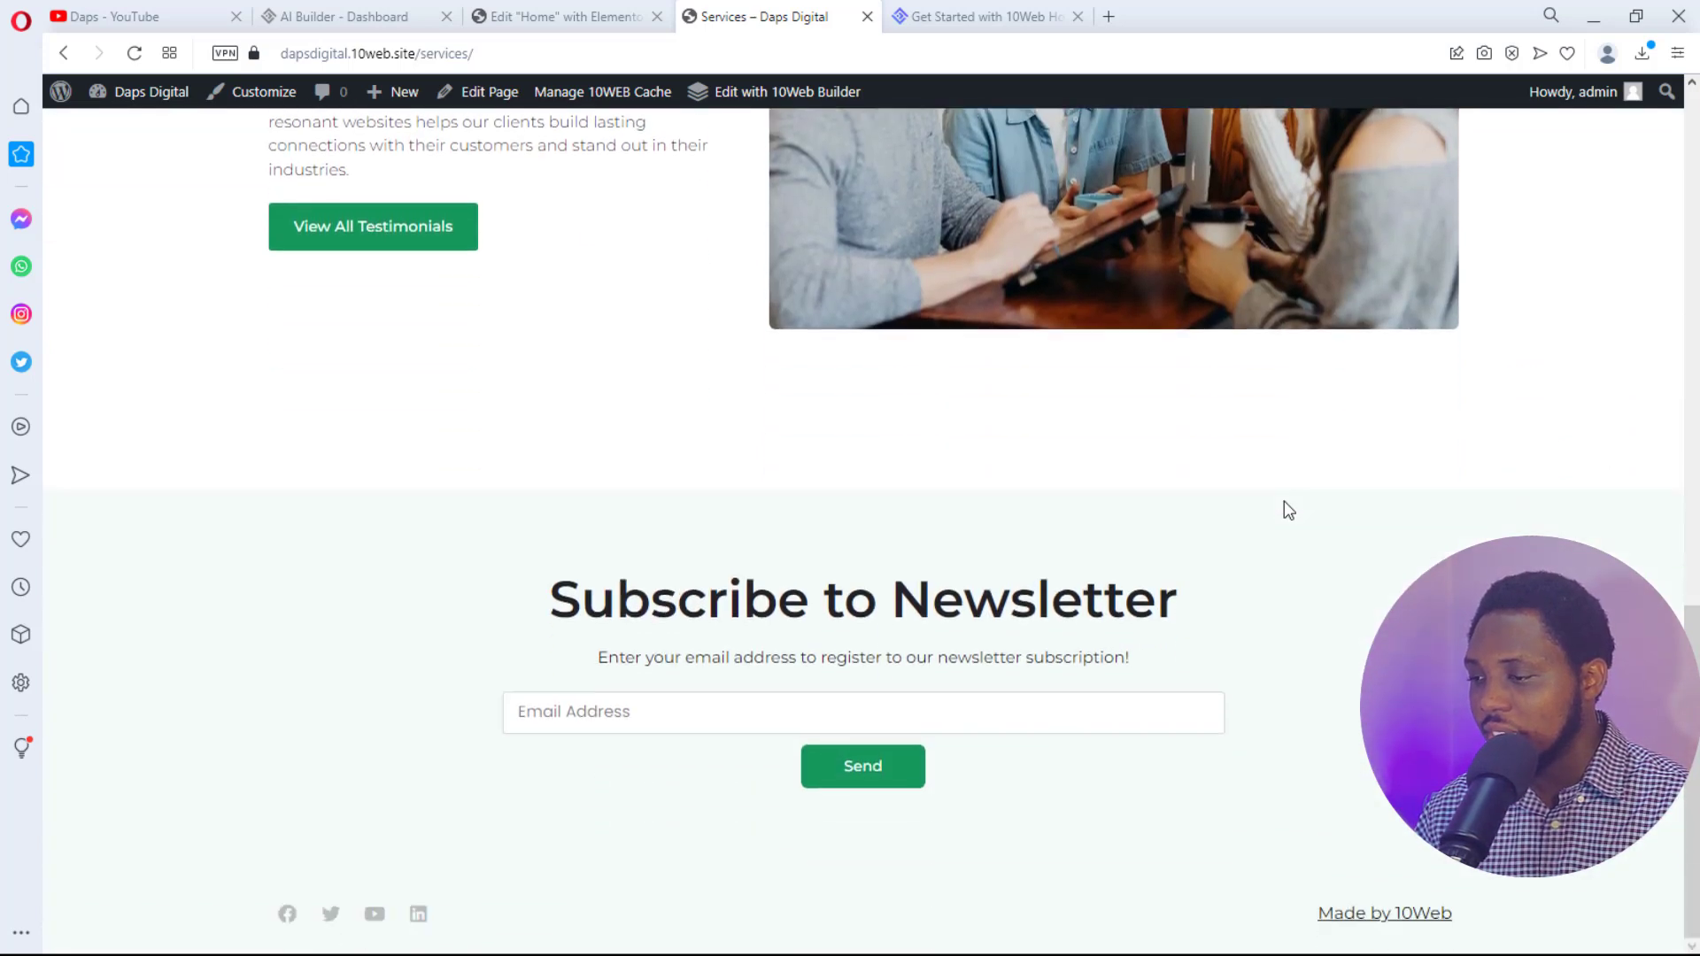
{"action": "scroll", "coordinate": [1284, 501], "scroll_direction": "up", "scroll_amount": 1}
{"action": "scroll", "coordinate": [1284, 501], "scroll_direction": "down", "scroll_amount": 1}
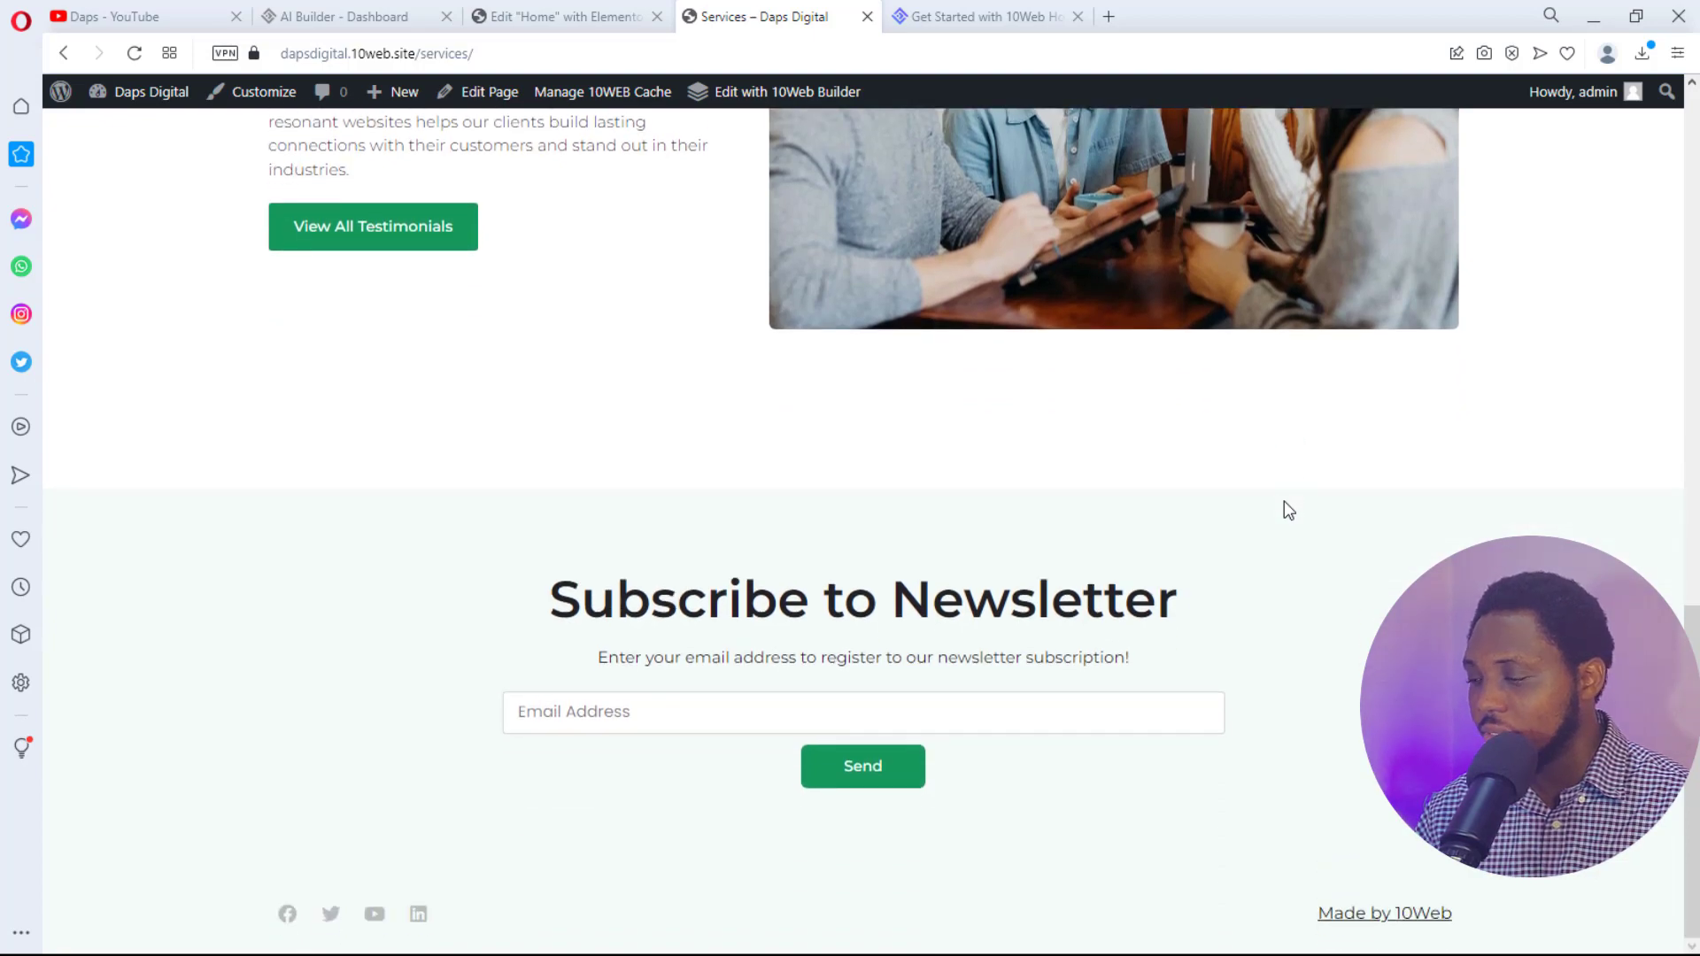
{"action": "scroll", "coordinate": [1285, 502], "scroll_direction": "up", "scroll_amount": 13}
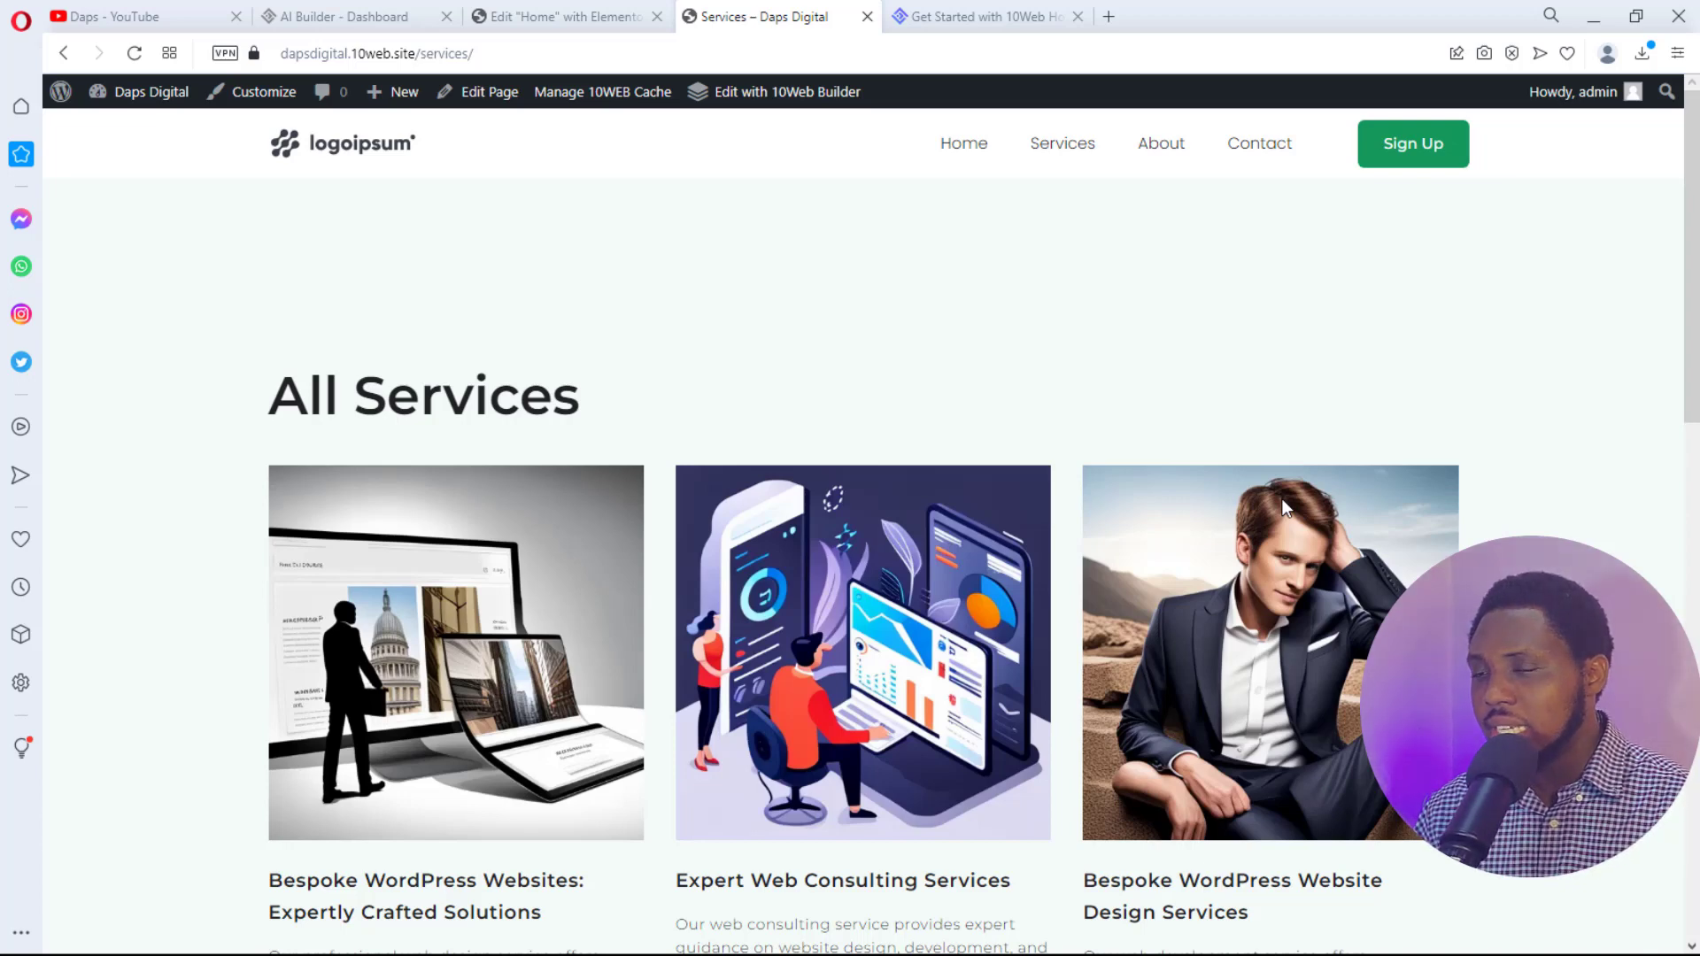
- Go to the About page and review its Mission statement, Our Team and newsletter sections
{"action": "left_click", "coordinate": [1152, 150]}
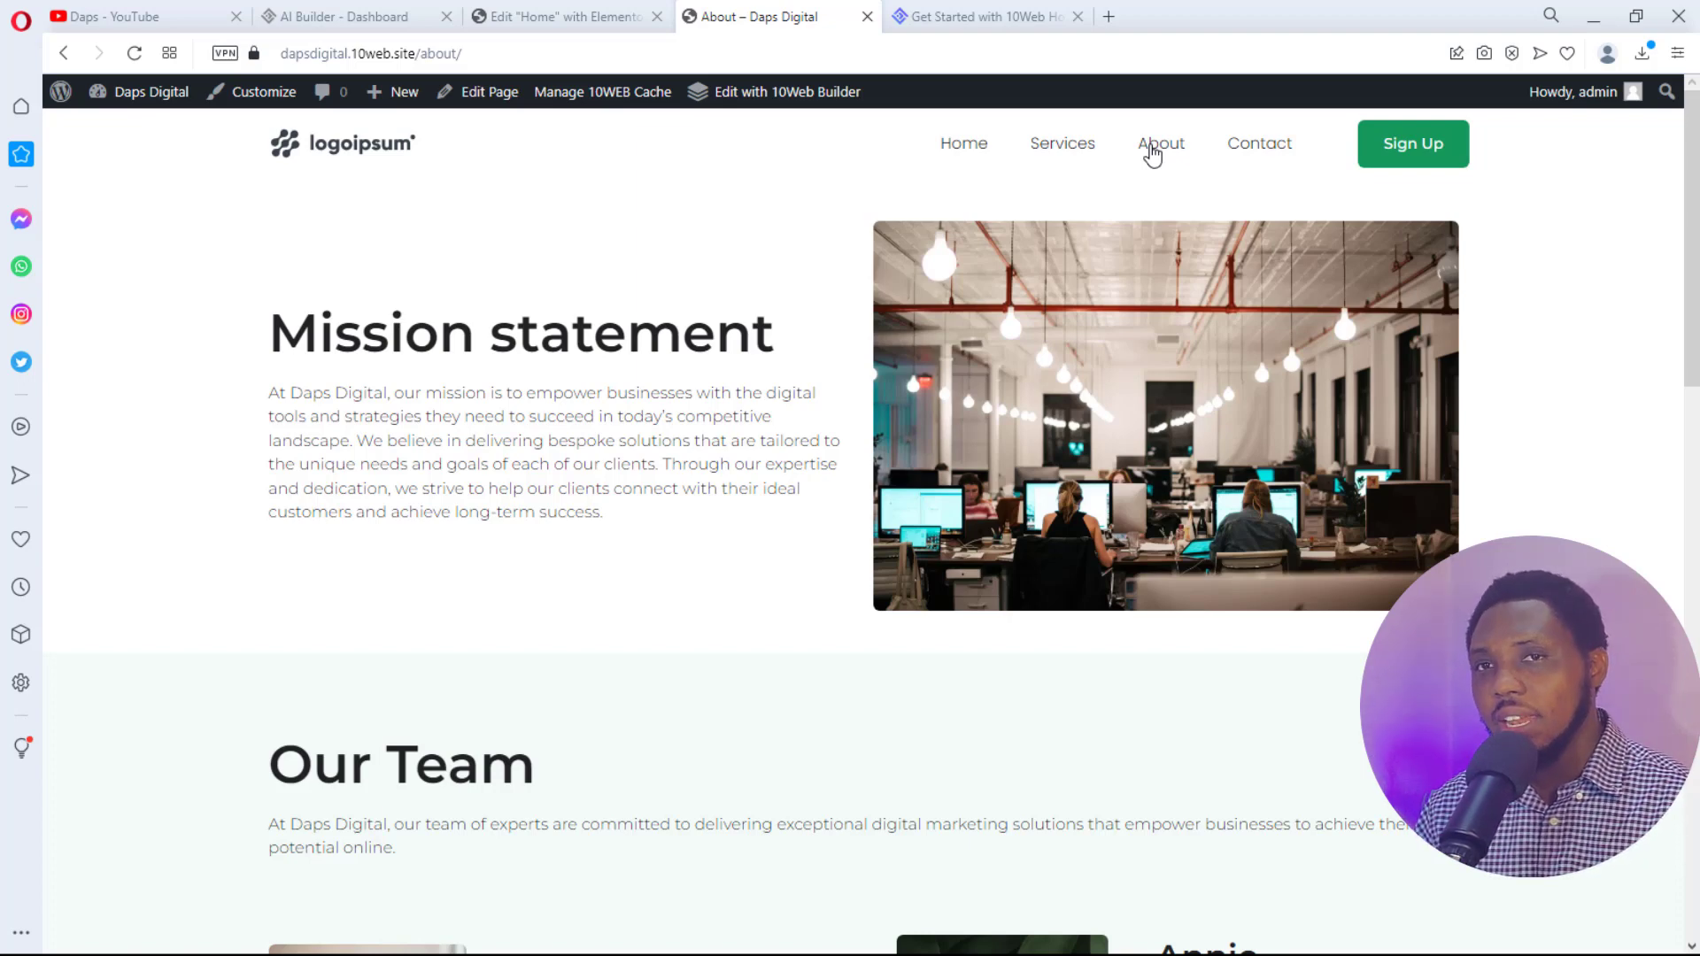
{"action": "scroll", "coordinate": [1152, 155], "scroll_direction": "down", "scroll_amount": 5}
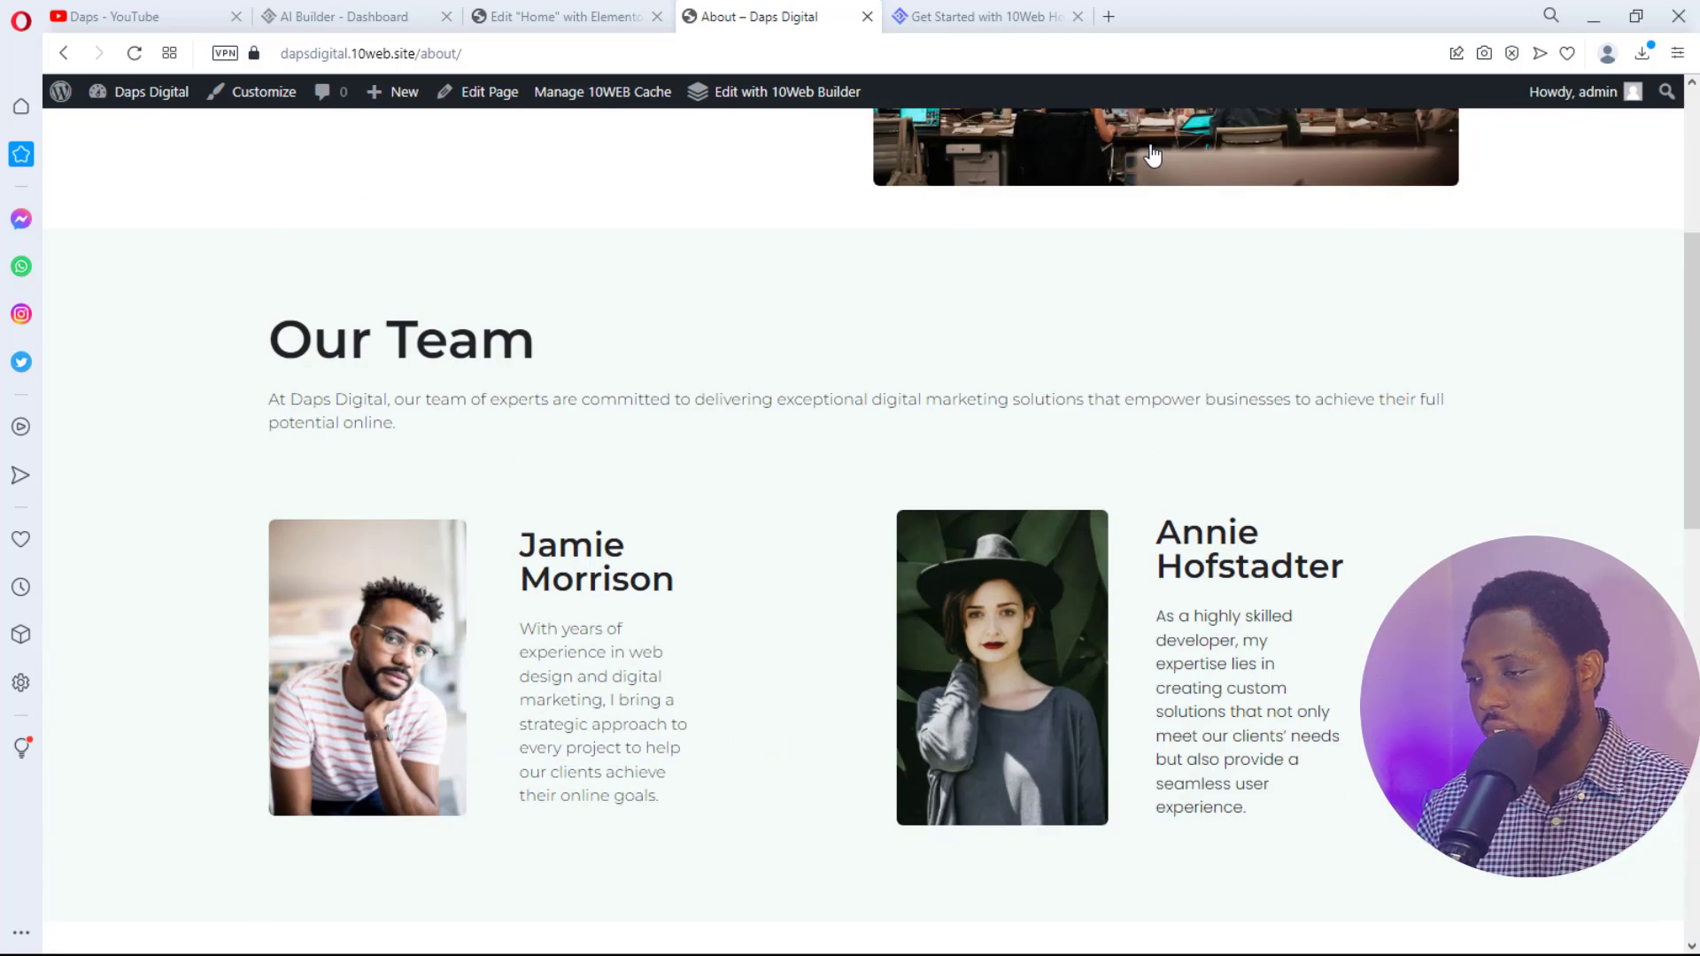
{"action": "scroll", "coordinate": [1152, 155], "scroll_direction": "down", "scroll_amount": 4}
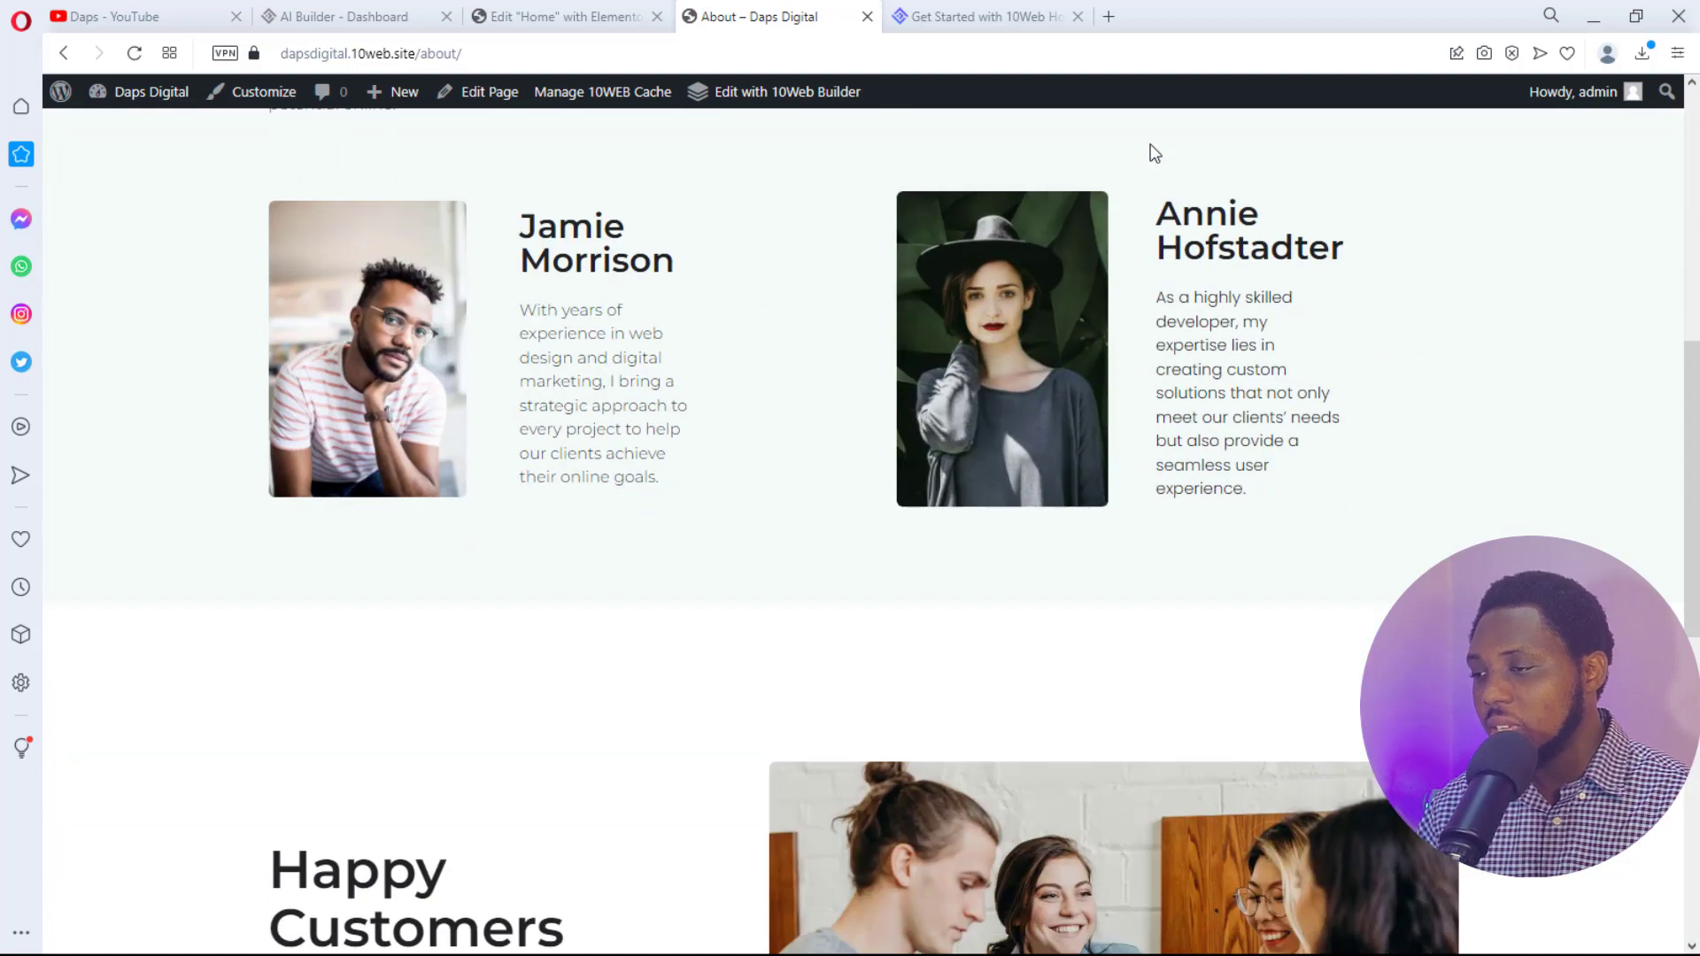
{"action": "scroll", "coordinate": [1155, 153], "scroll_direction": "down", "scroll_amount": 10}
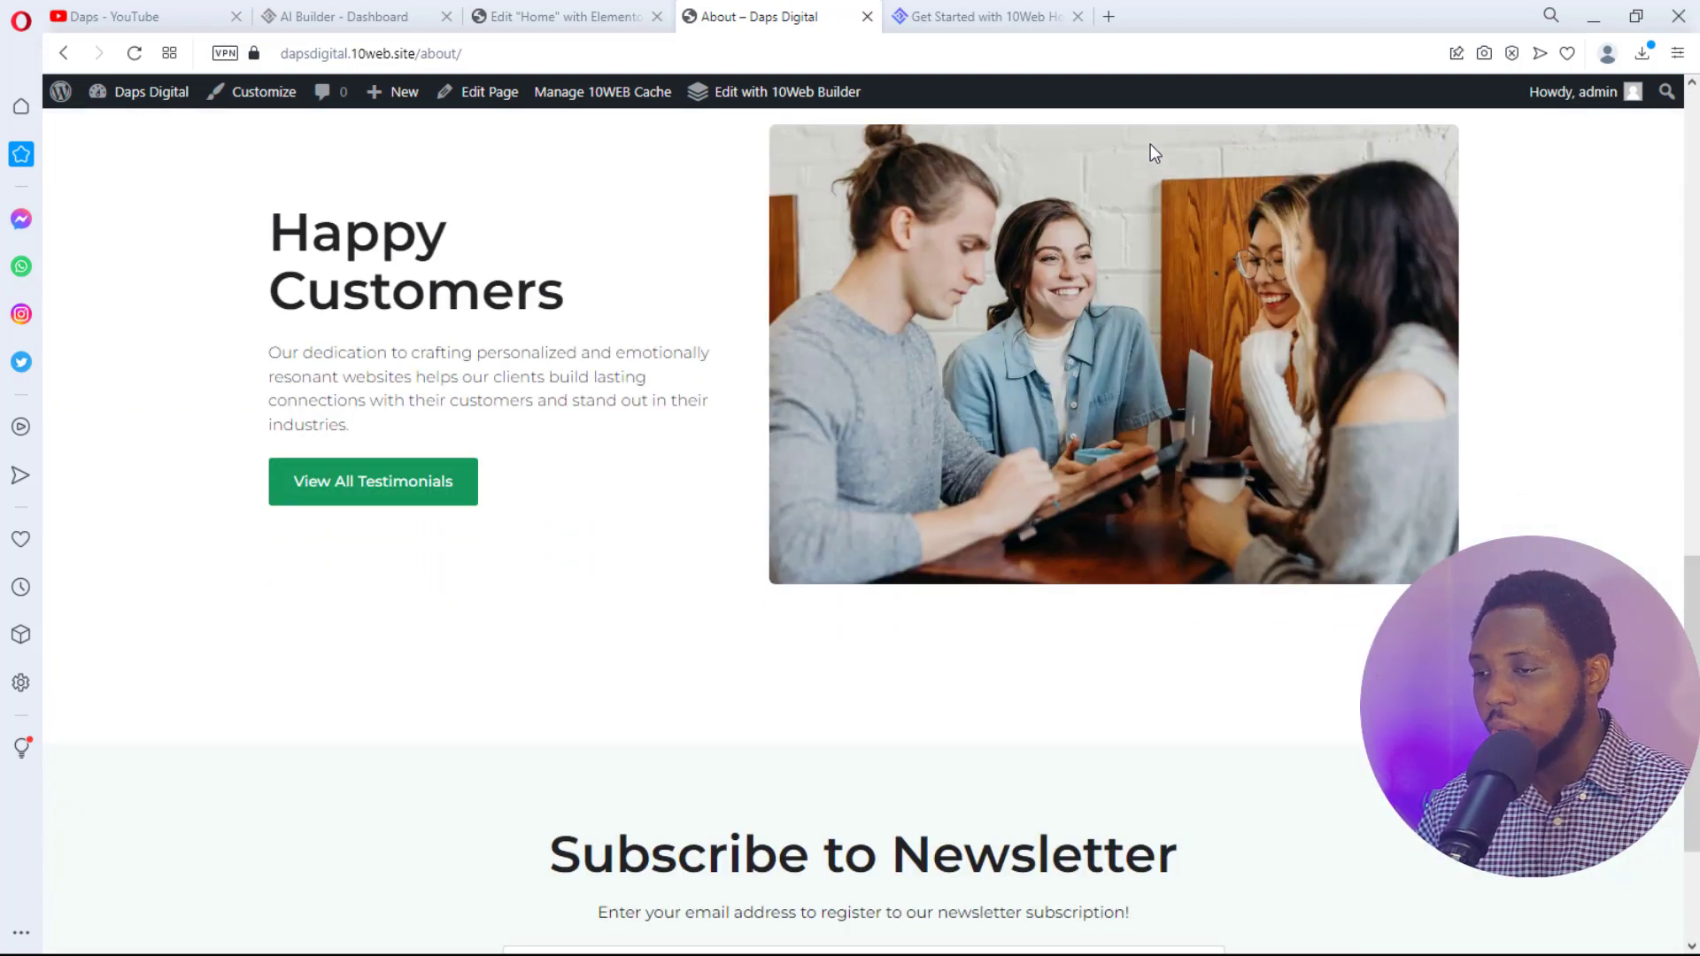
{"action": "scroll", "coordinate": [1154, 154], "scroll_direction": "up", "scroll_amount": 4}
{"action": "scroll", "coordinate": [1155, 153], "scroll_direction": "up", "scroll_amount": 12}
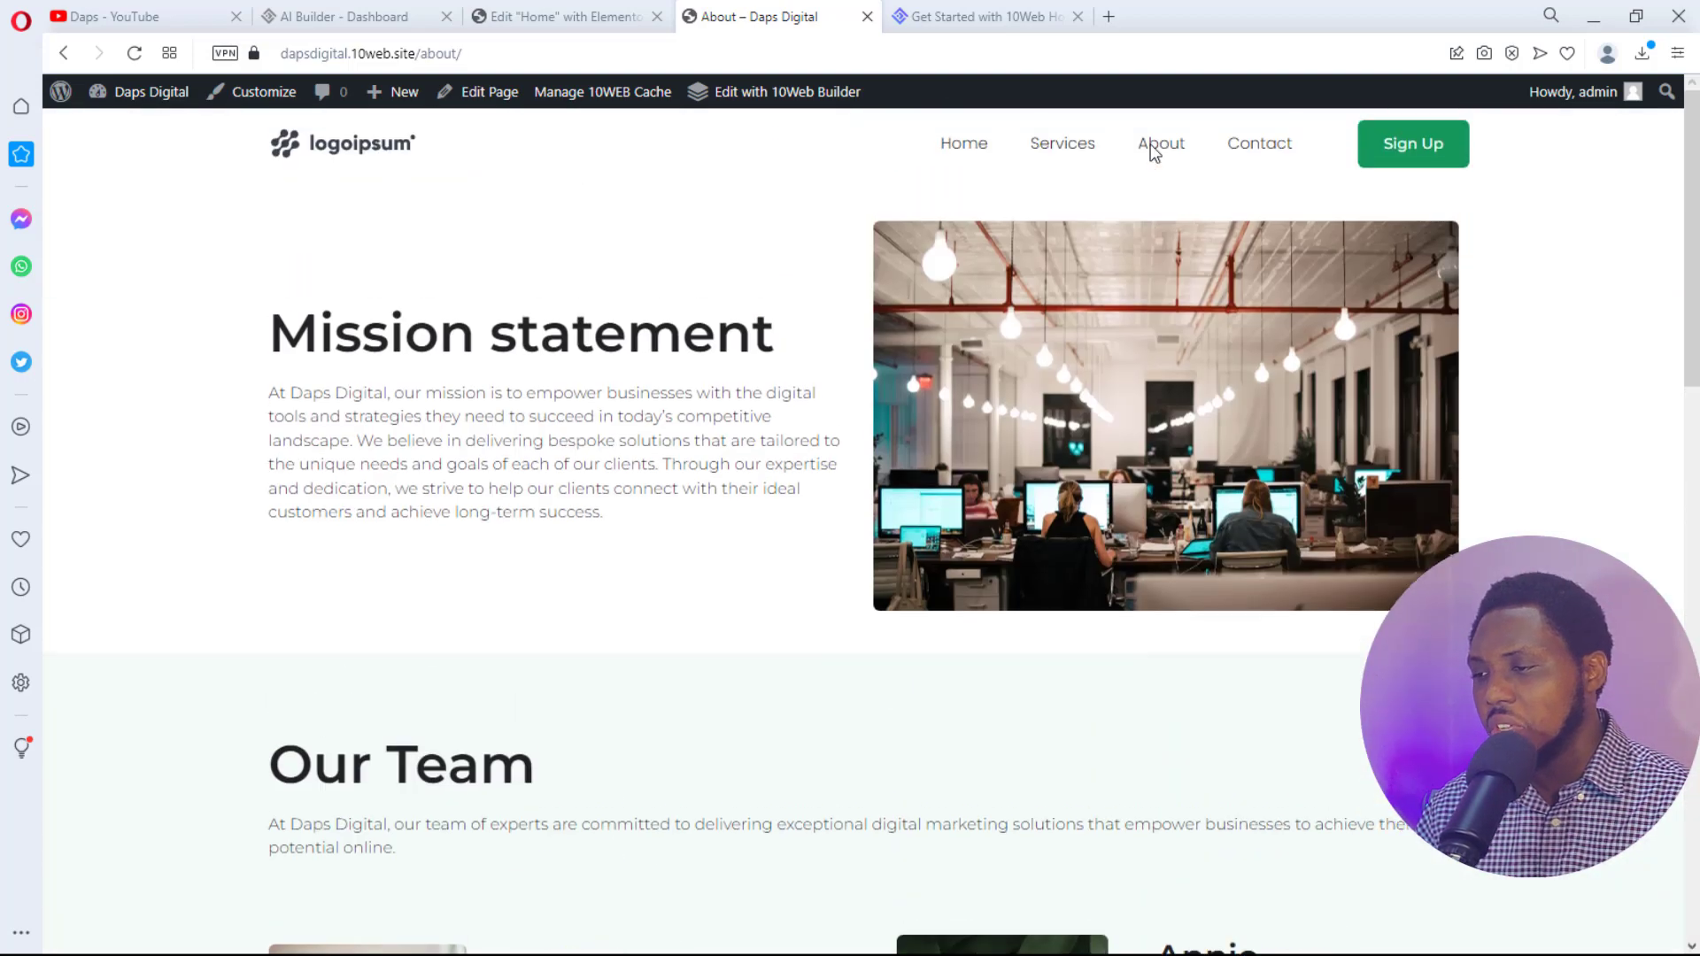
- Go to the Contact page from the top navigation menu
{"action": "left_click", "coordinate": [1243, 150]}
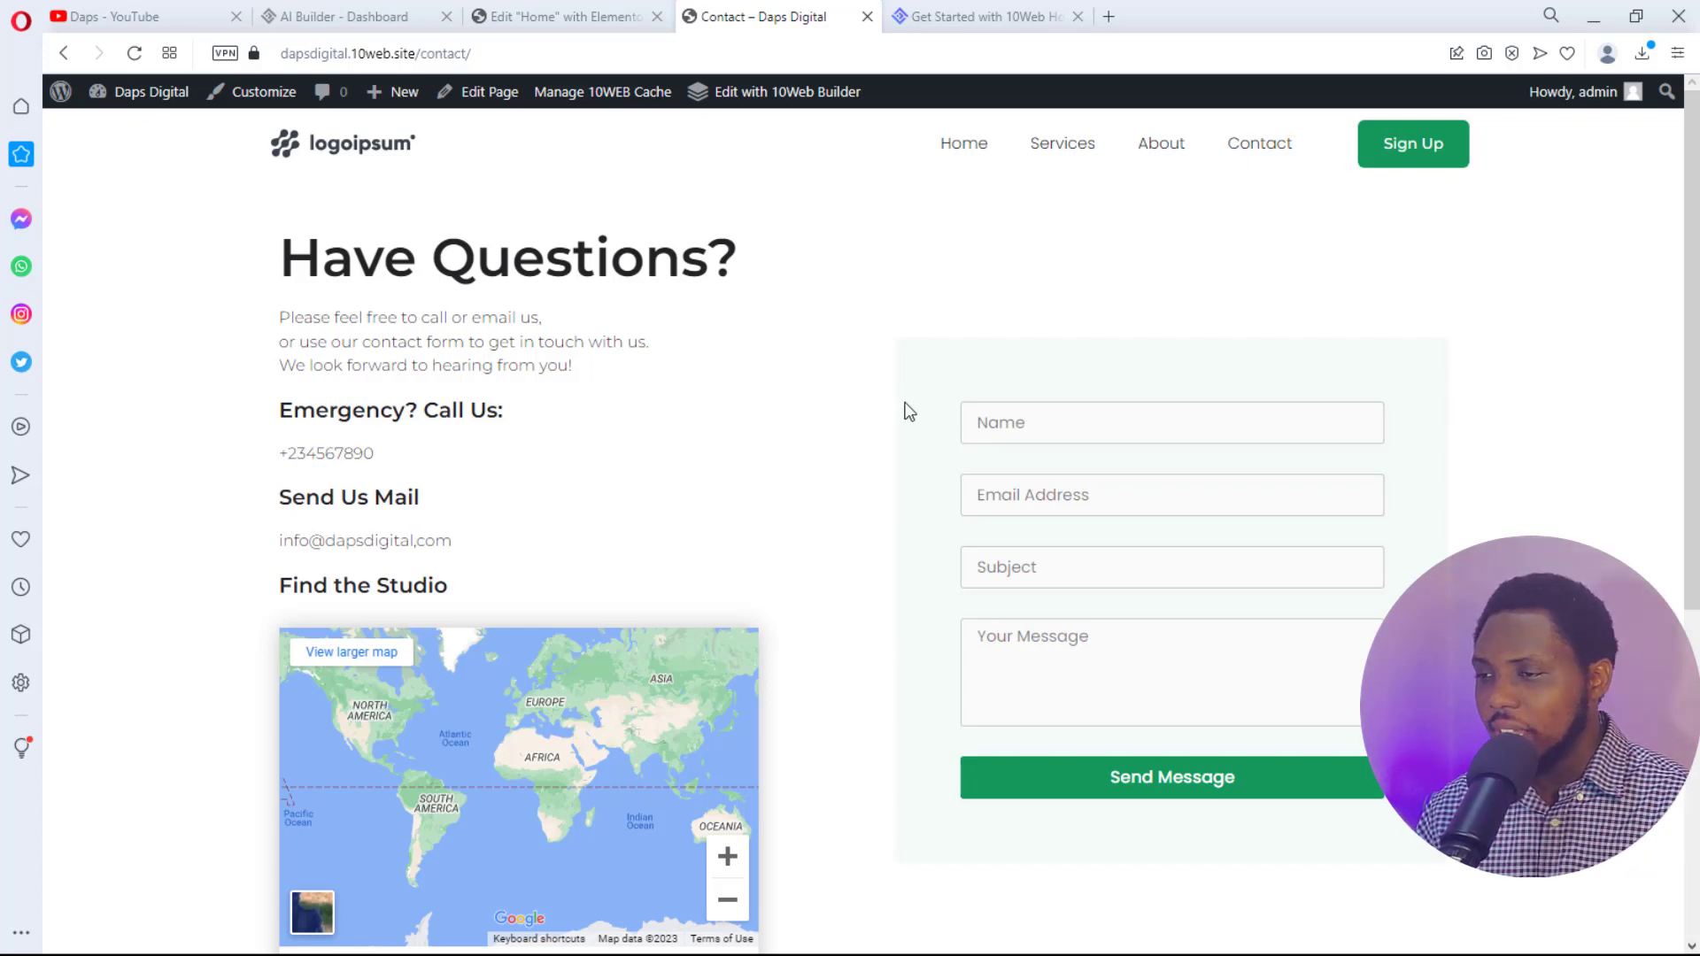
- Return to the Edit "Home" tab and close the Navigator panel
{"action": "left_click", "coordinate": [577, 25]}
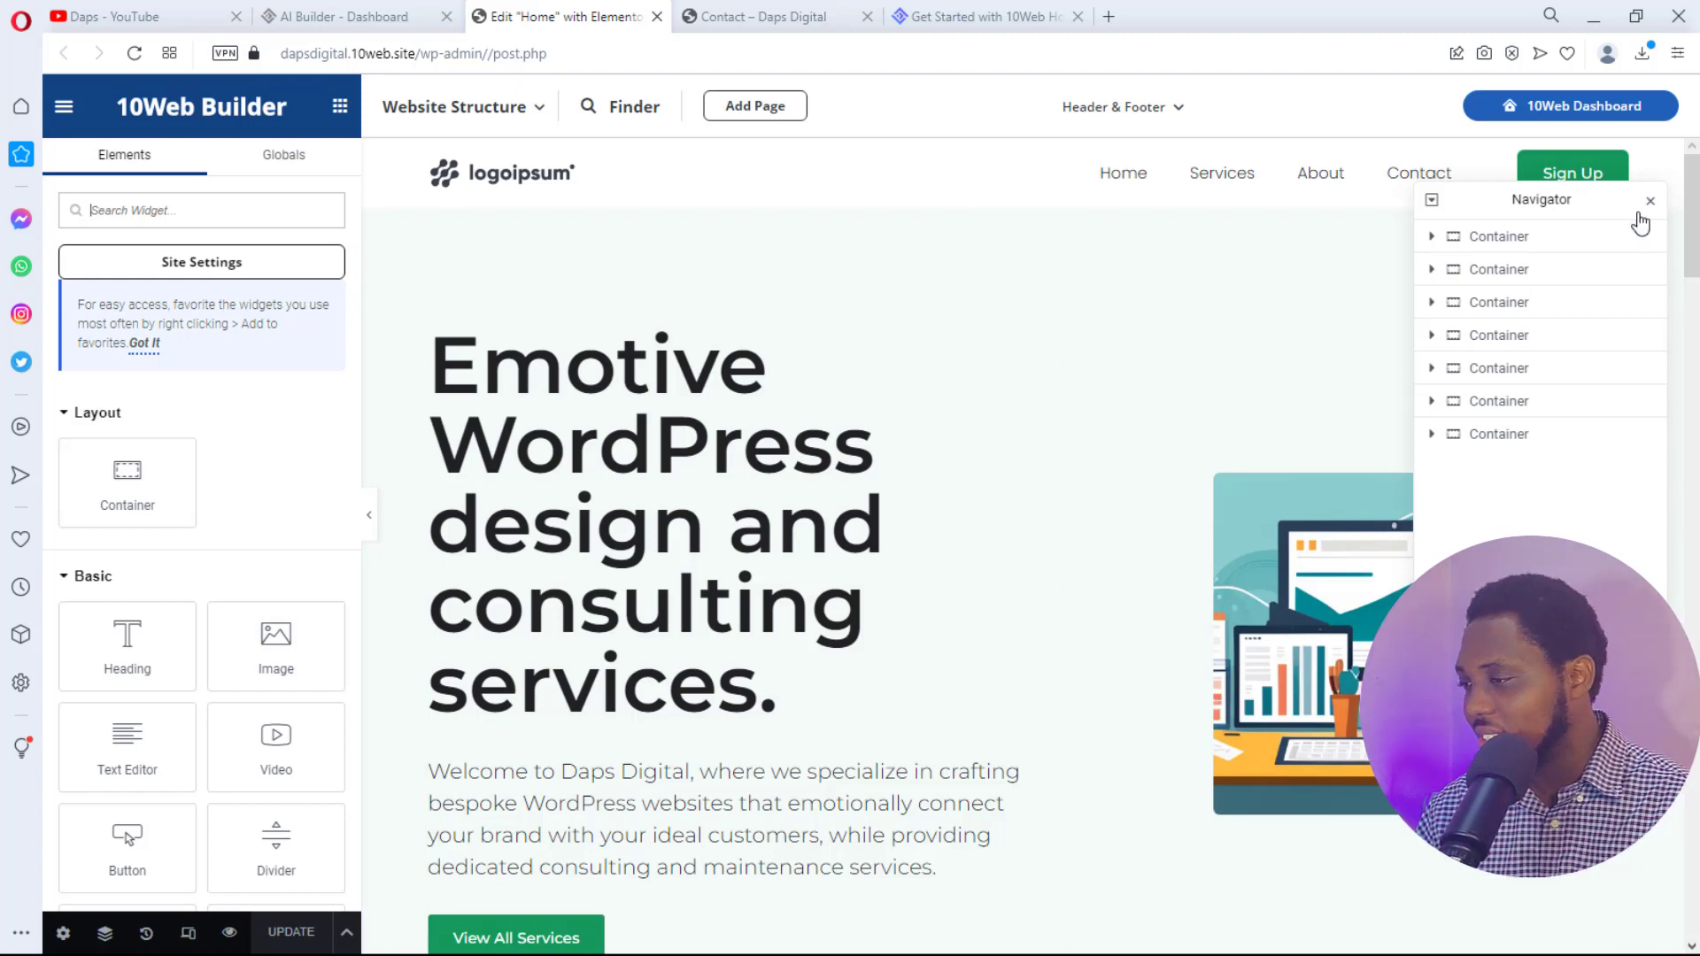
{"action": "left_click", "coordinate": [1650, 201]}
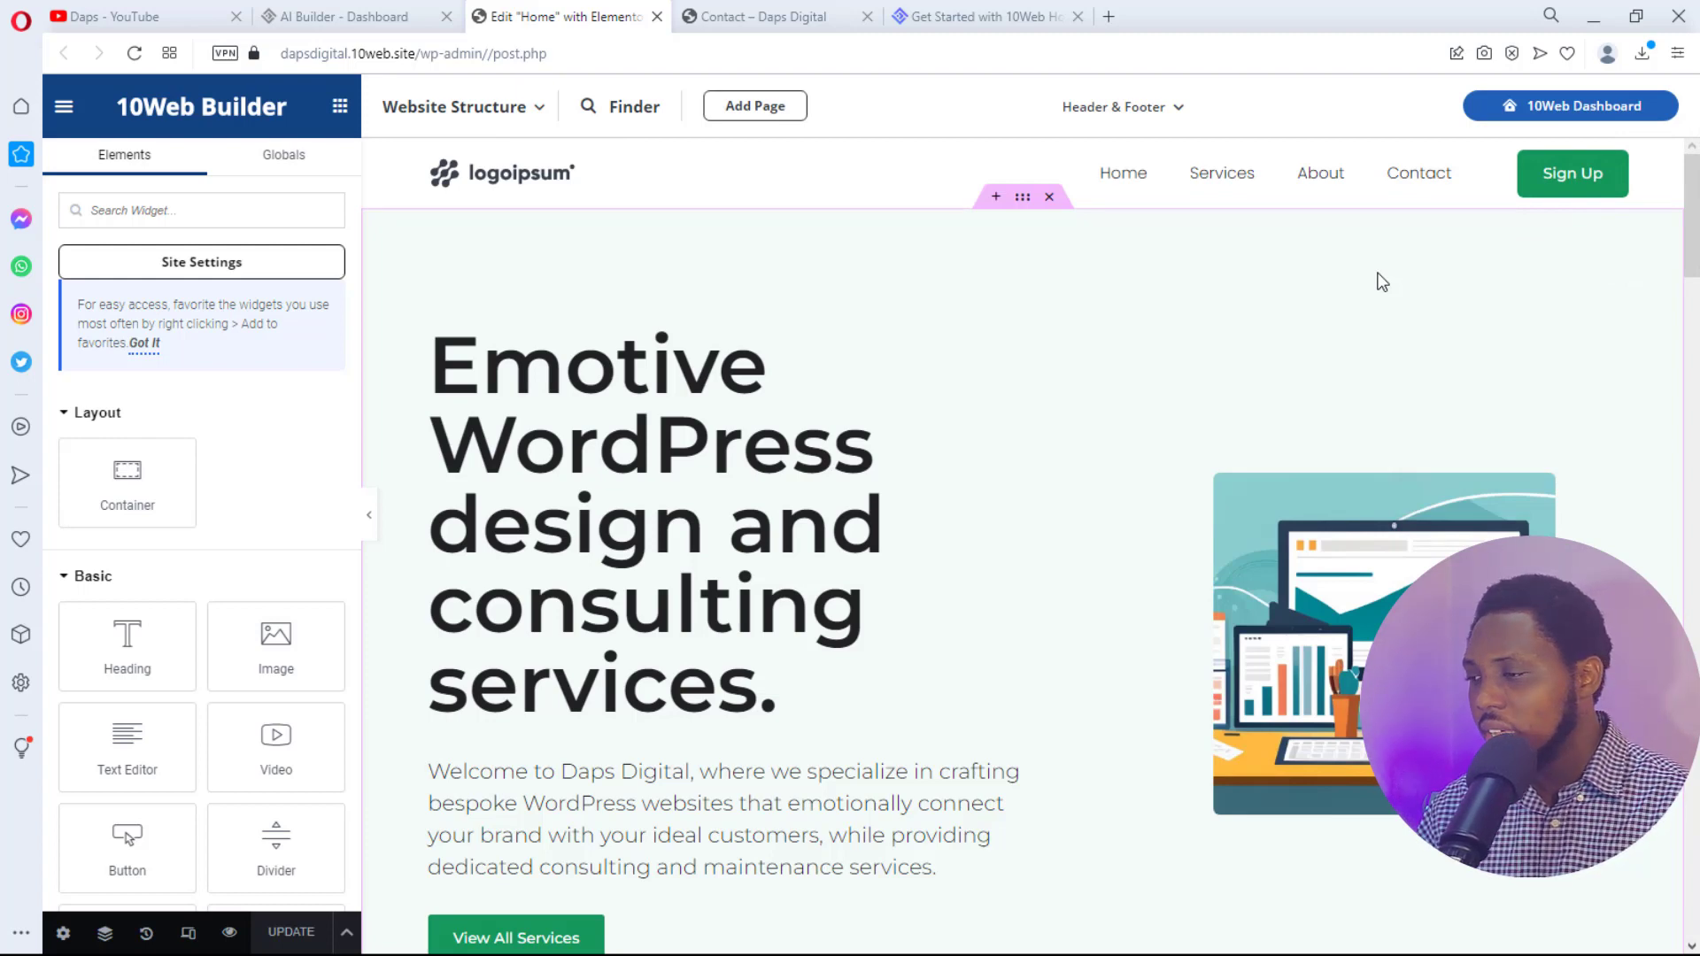
{"action": "scroll", "coordinate": [1383, 281], "scroll_direction": "down", "scroll_amount": 5}
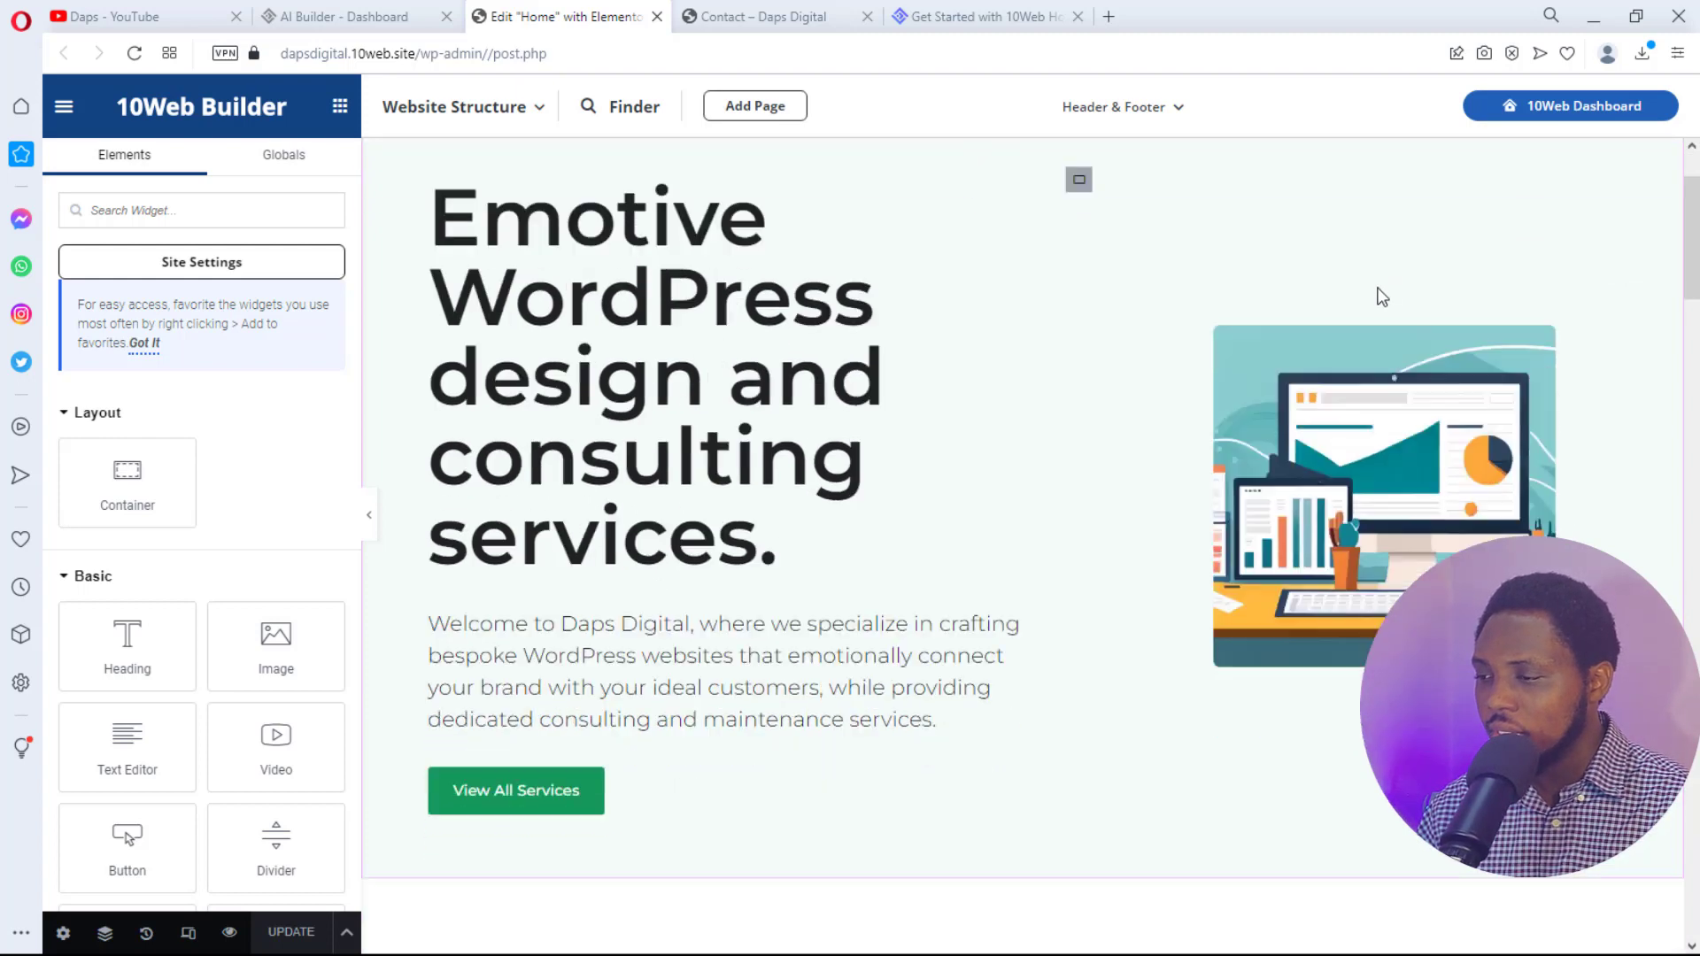
{"action": "scroll", "coordinate": [1379, 295], "scroll_direction": "up", "scroll_amount": 4}
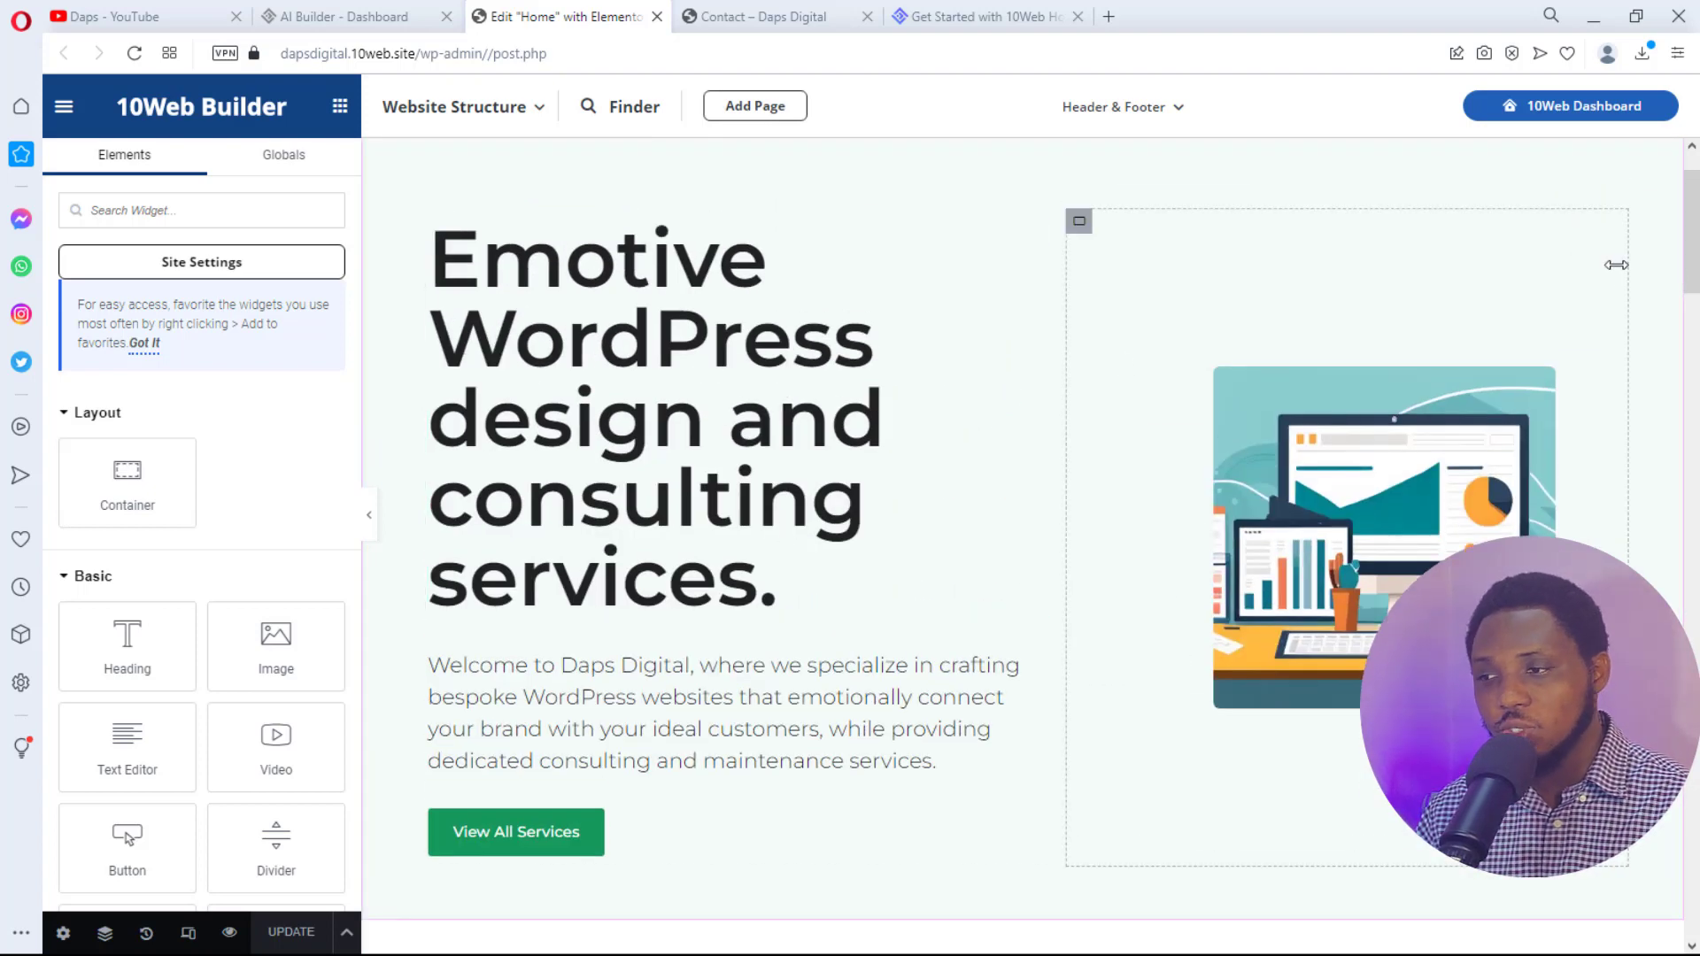
- Set the hero heading typography to 59 px, weight 600 (Semi Bold), line height 1 em
{"action": "left_click", "coordinate": [779, 434]}
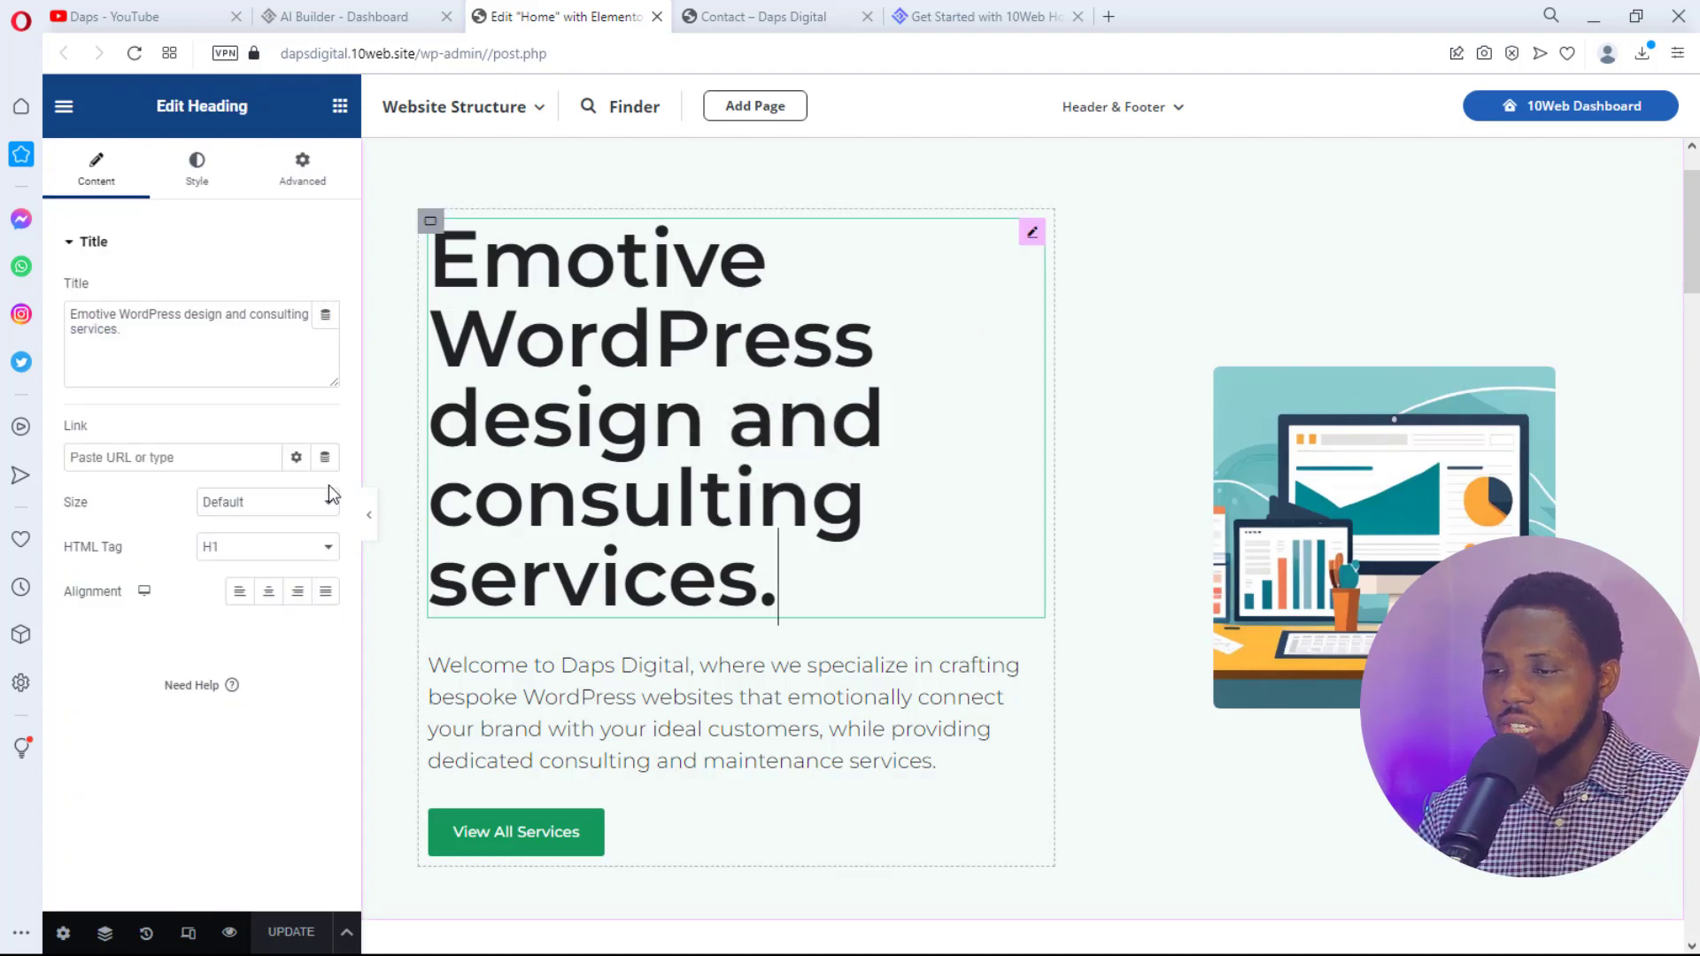
{"action": "triple_click", "coordinate": [167, 342]}
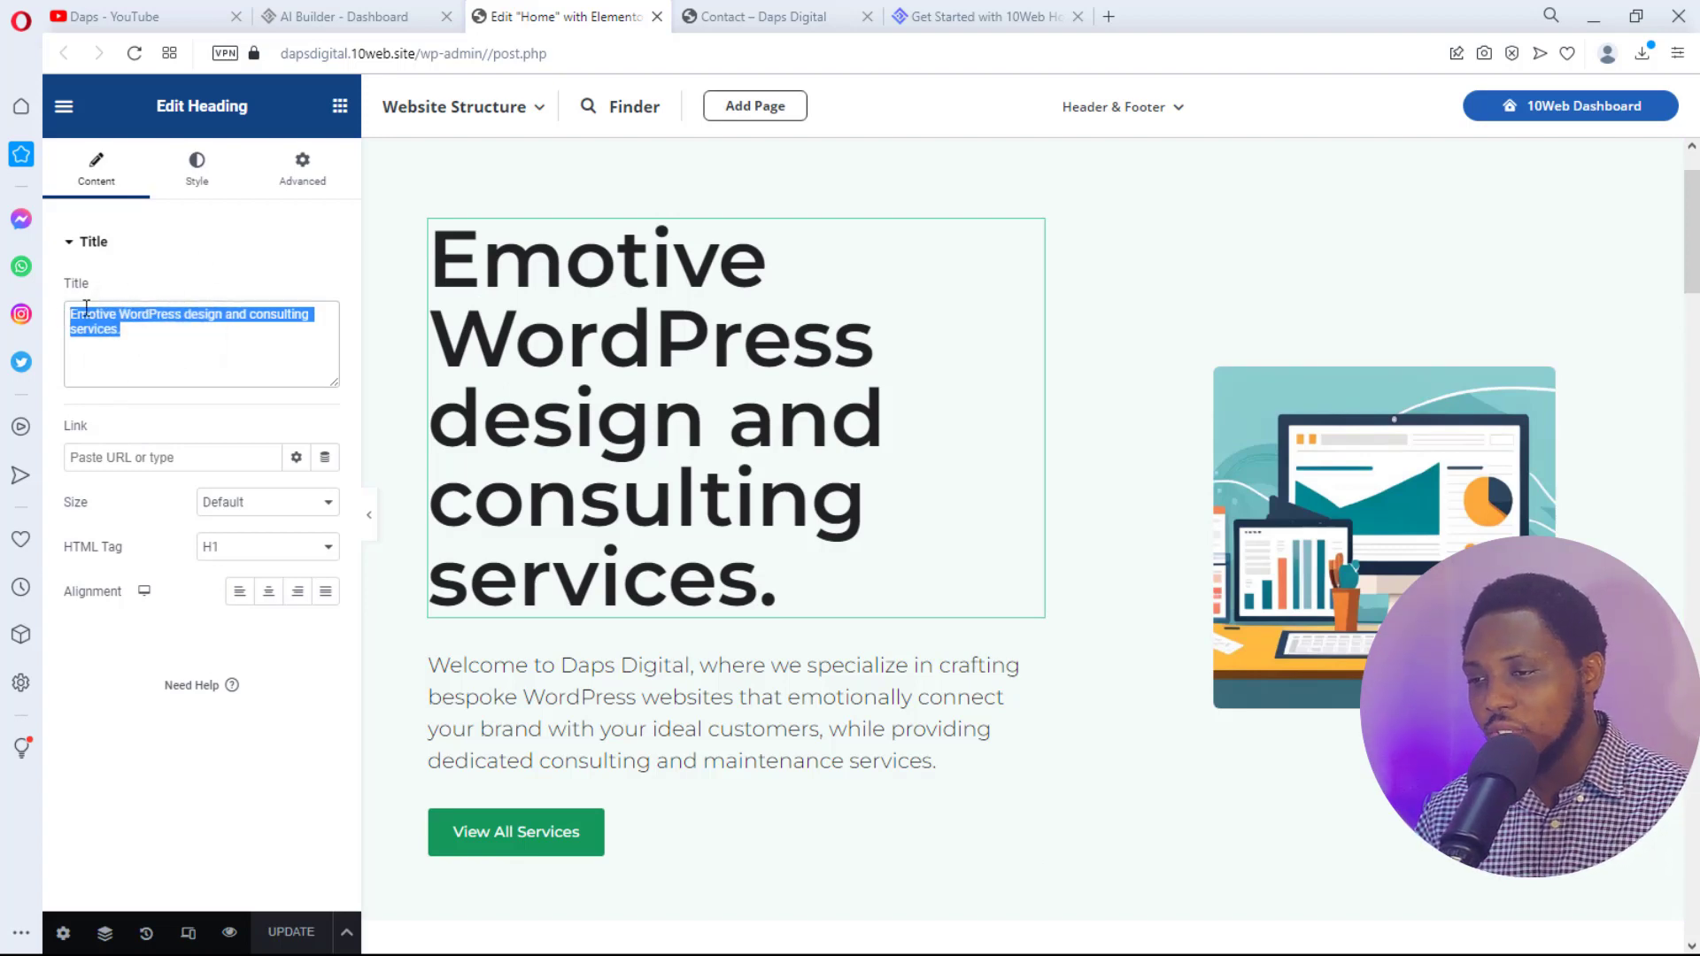
{"action": "left_click", "coordinate": [196, 166]}
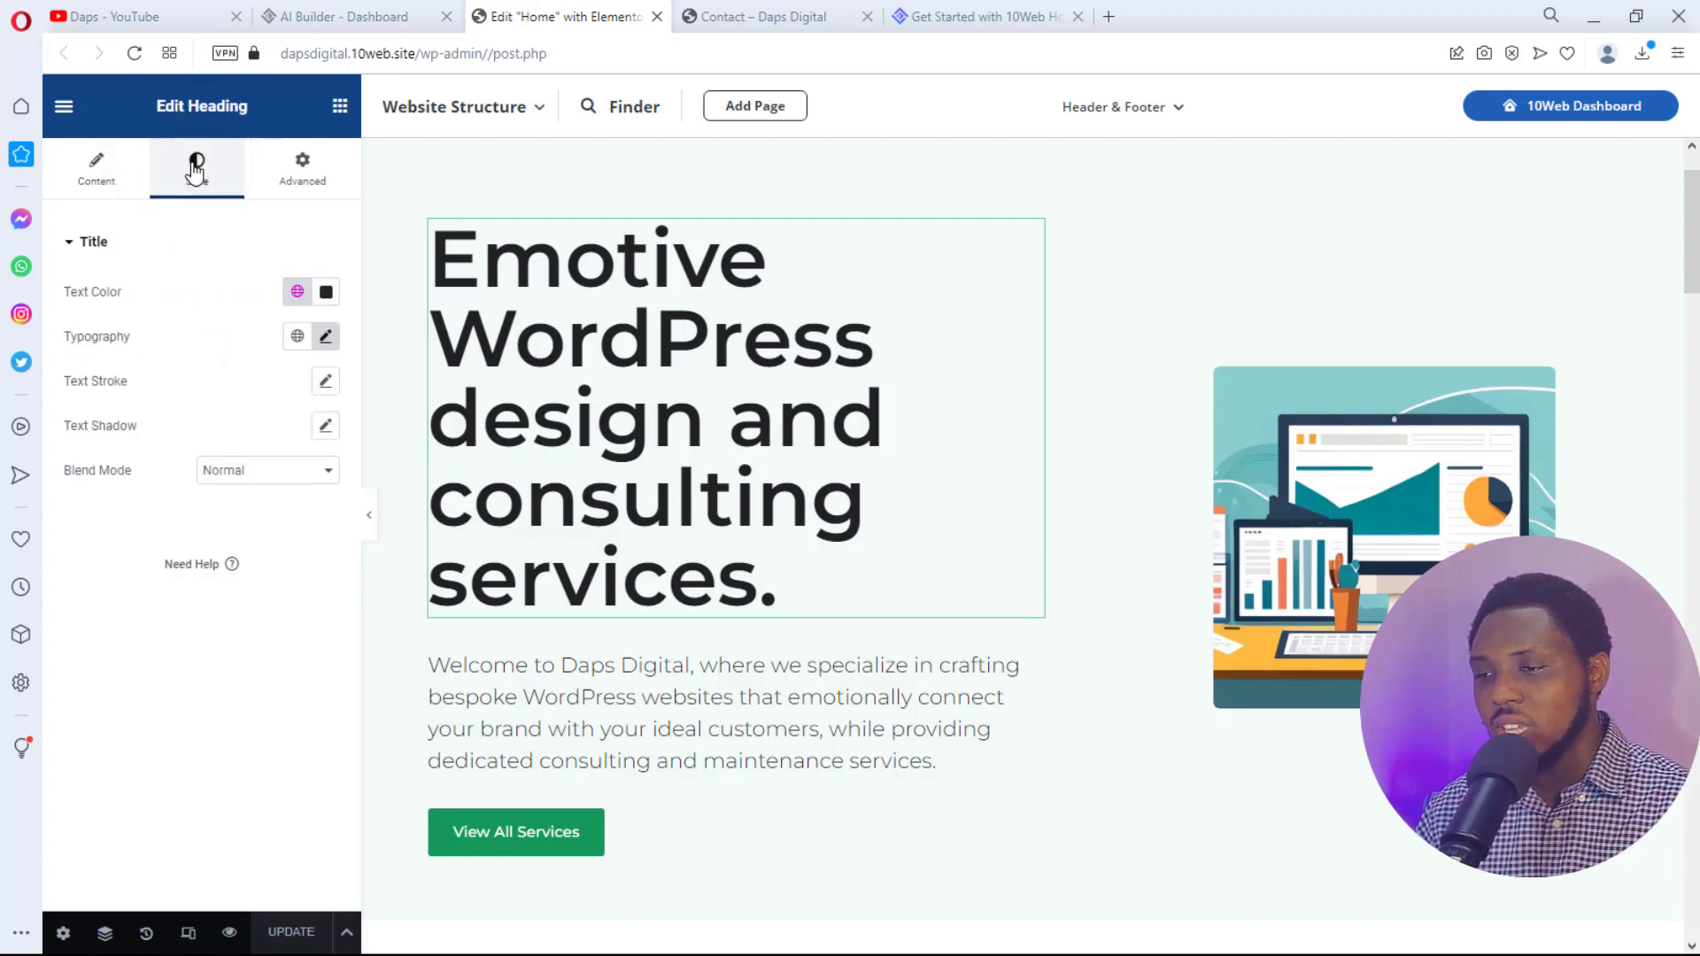
{"action": "left_click", "coordinate": [325, 340]}
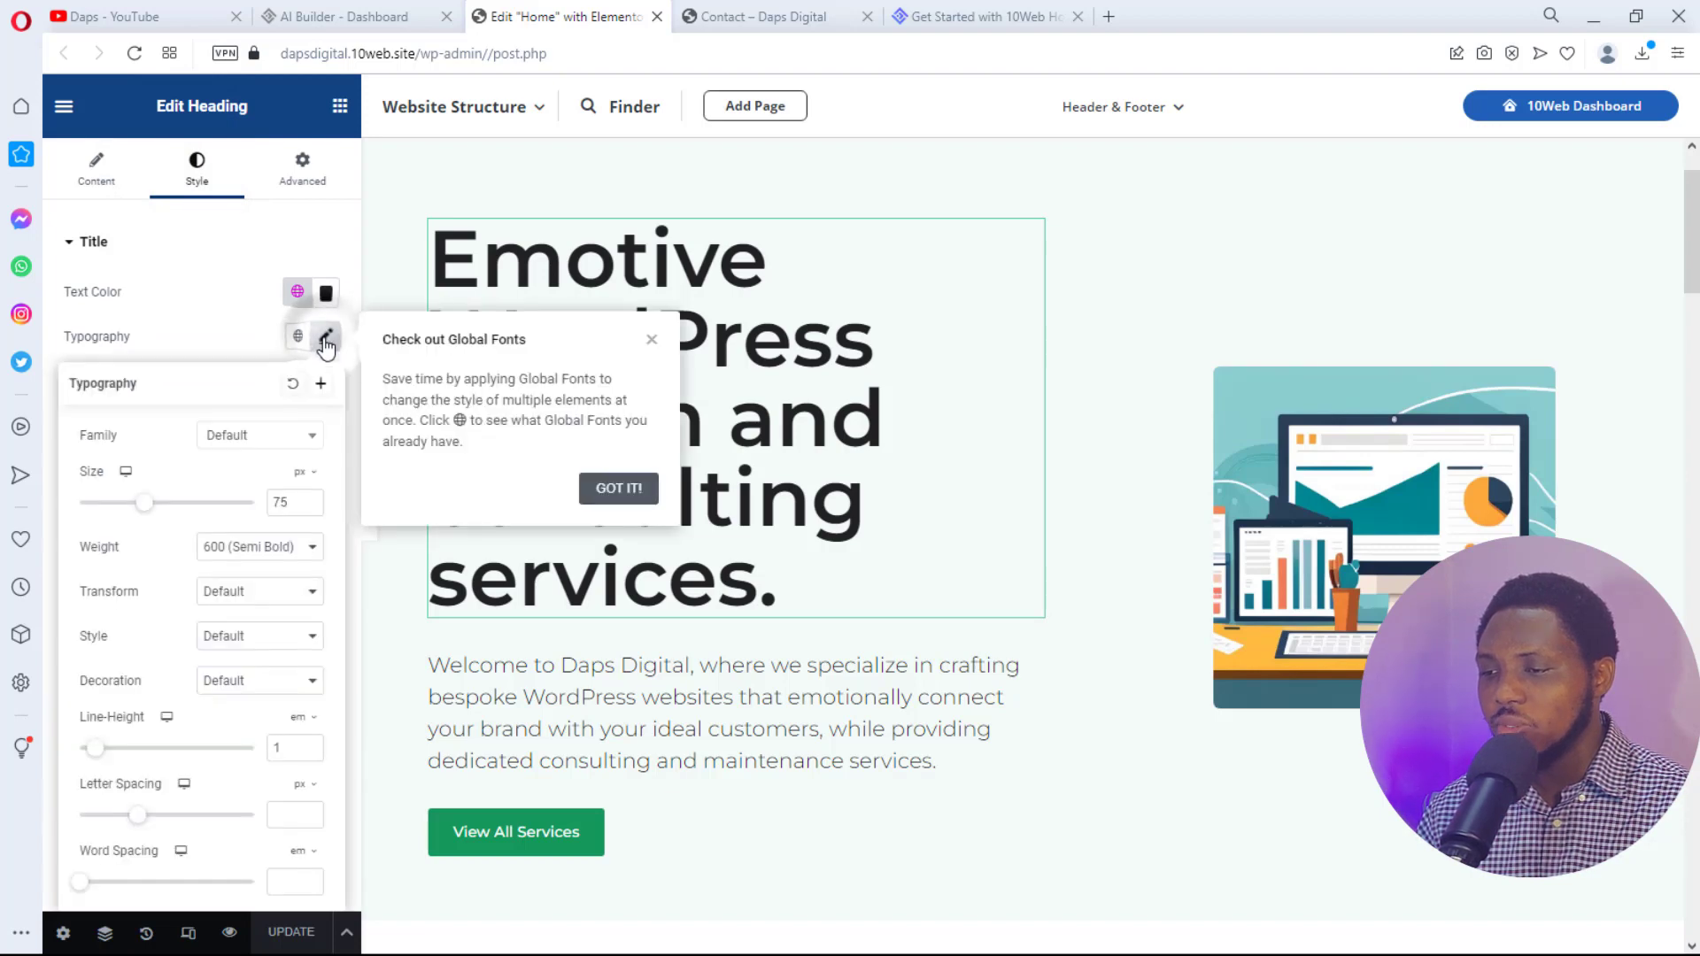
{"action": "left_click_drag", "start_coordinate": [144, 503], "coordinate": [134, 512]}
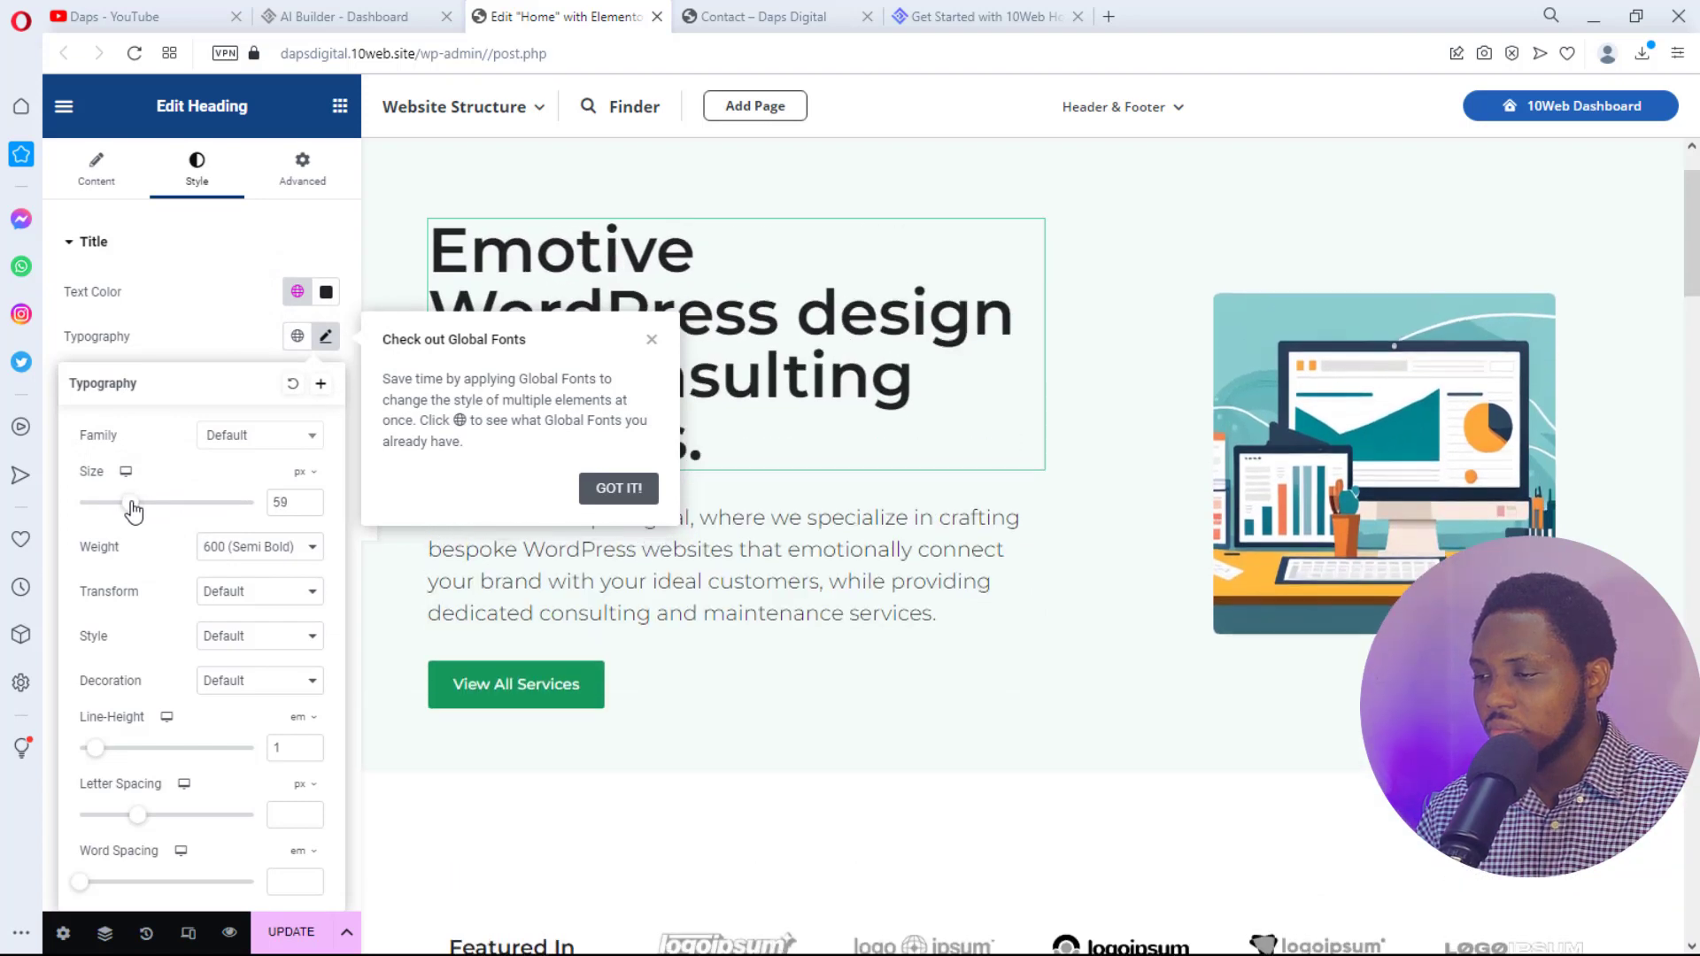
{"action": "left_click", "coordinate": [652, 341]}
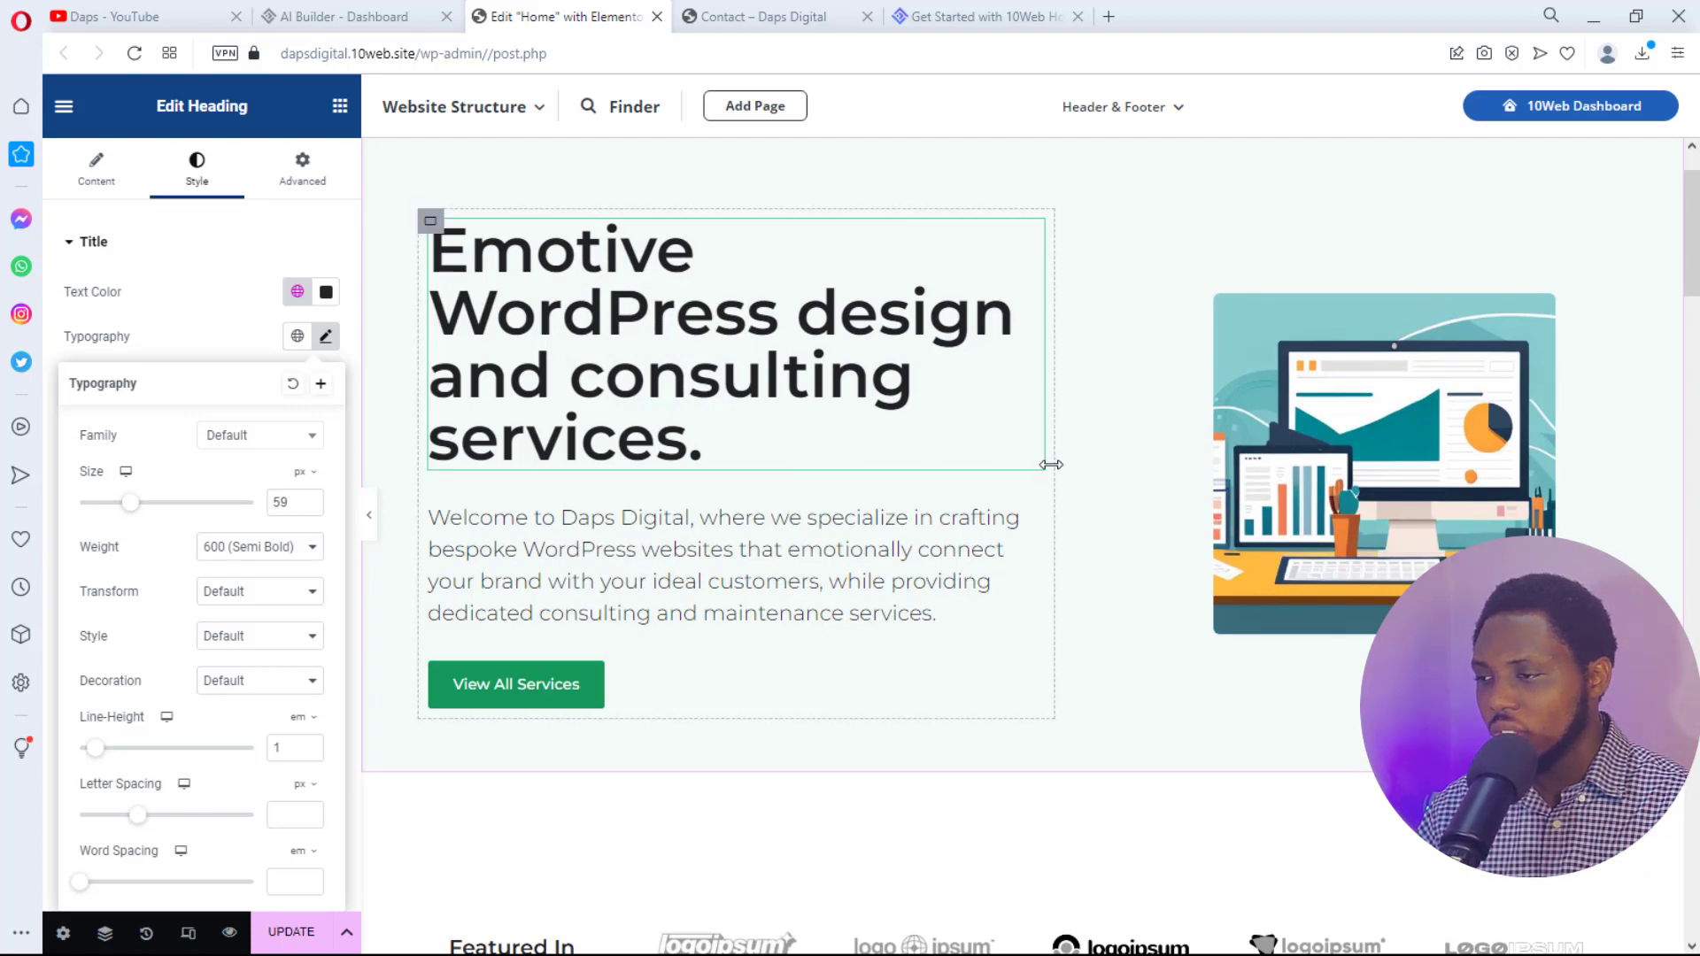
- Browse the Media Library for the hero image, then start a new blank browser tab
{"action": "left_click", "coordinate": [1403, 434]}
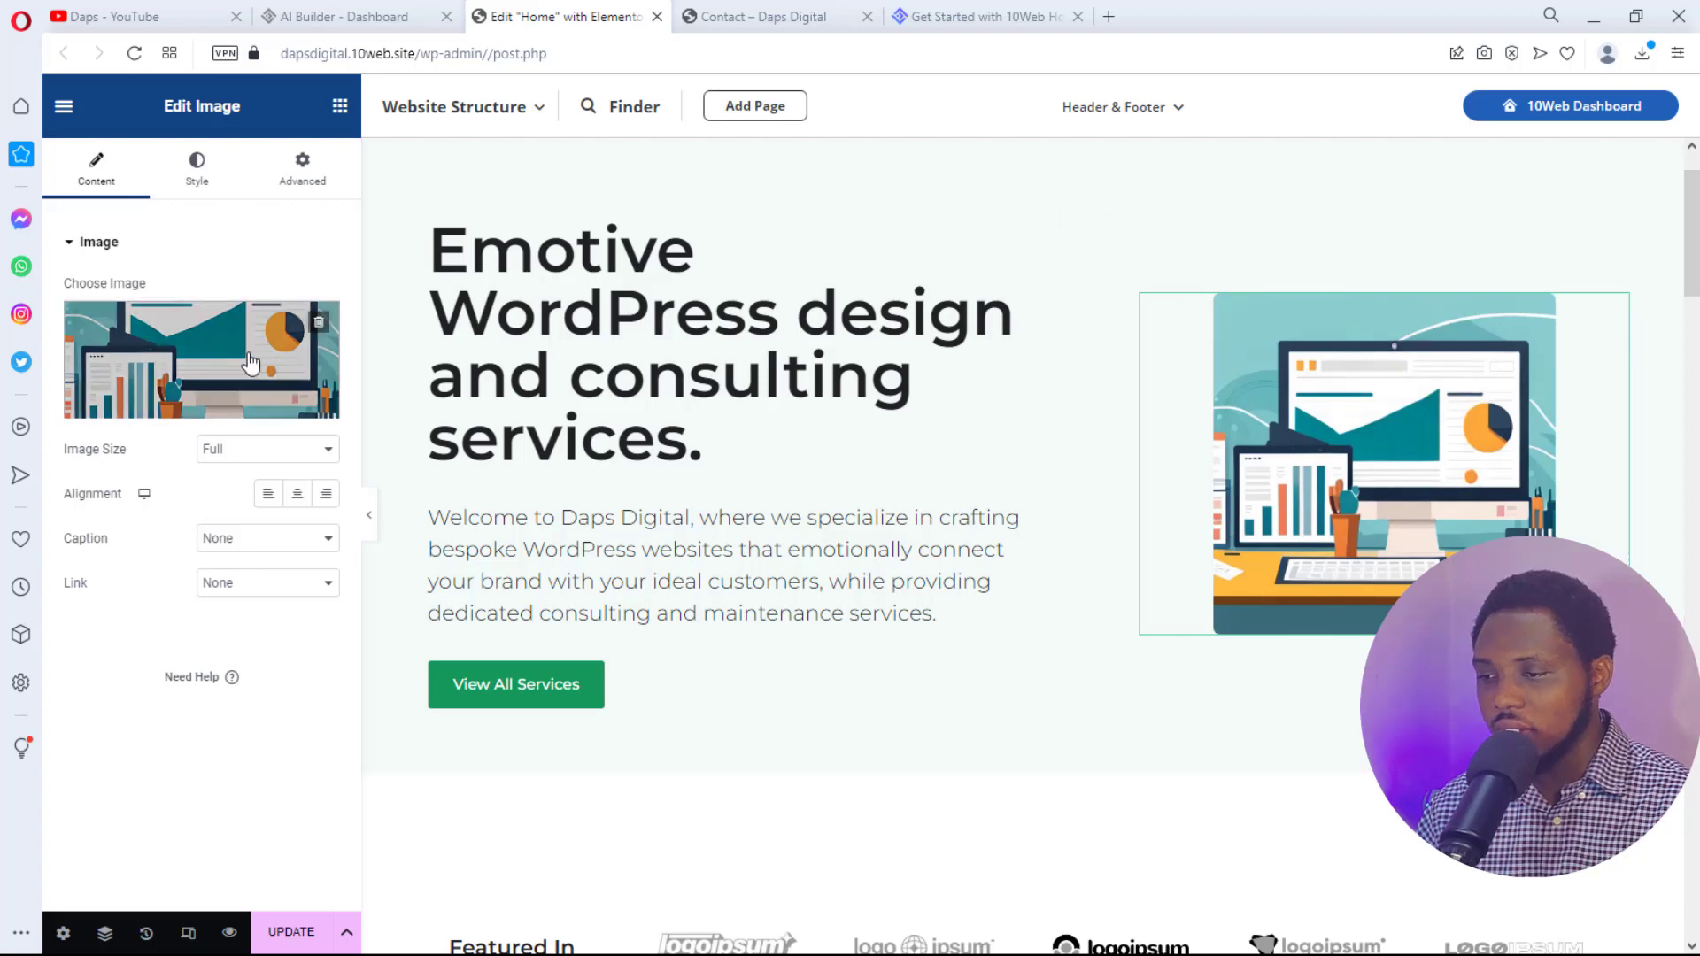
{"action": "left_click", "coordinate": [173, 356]}
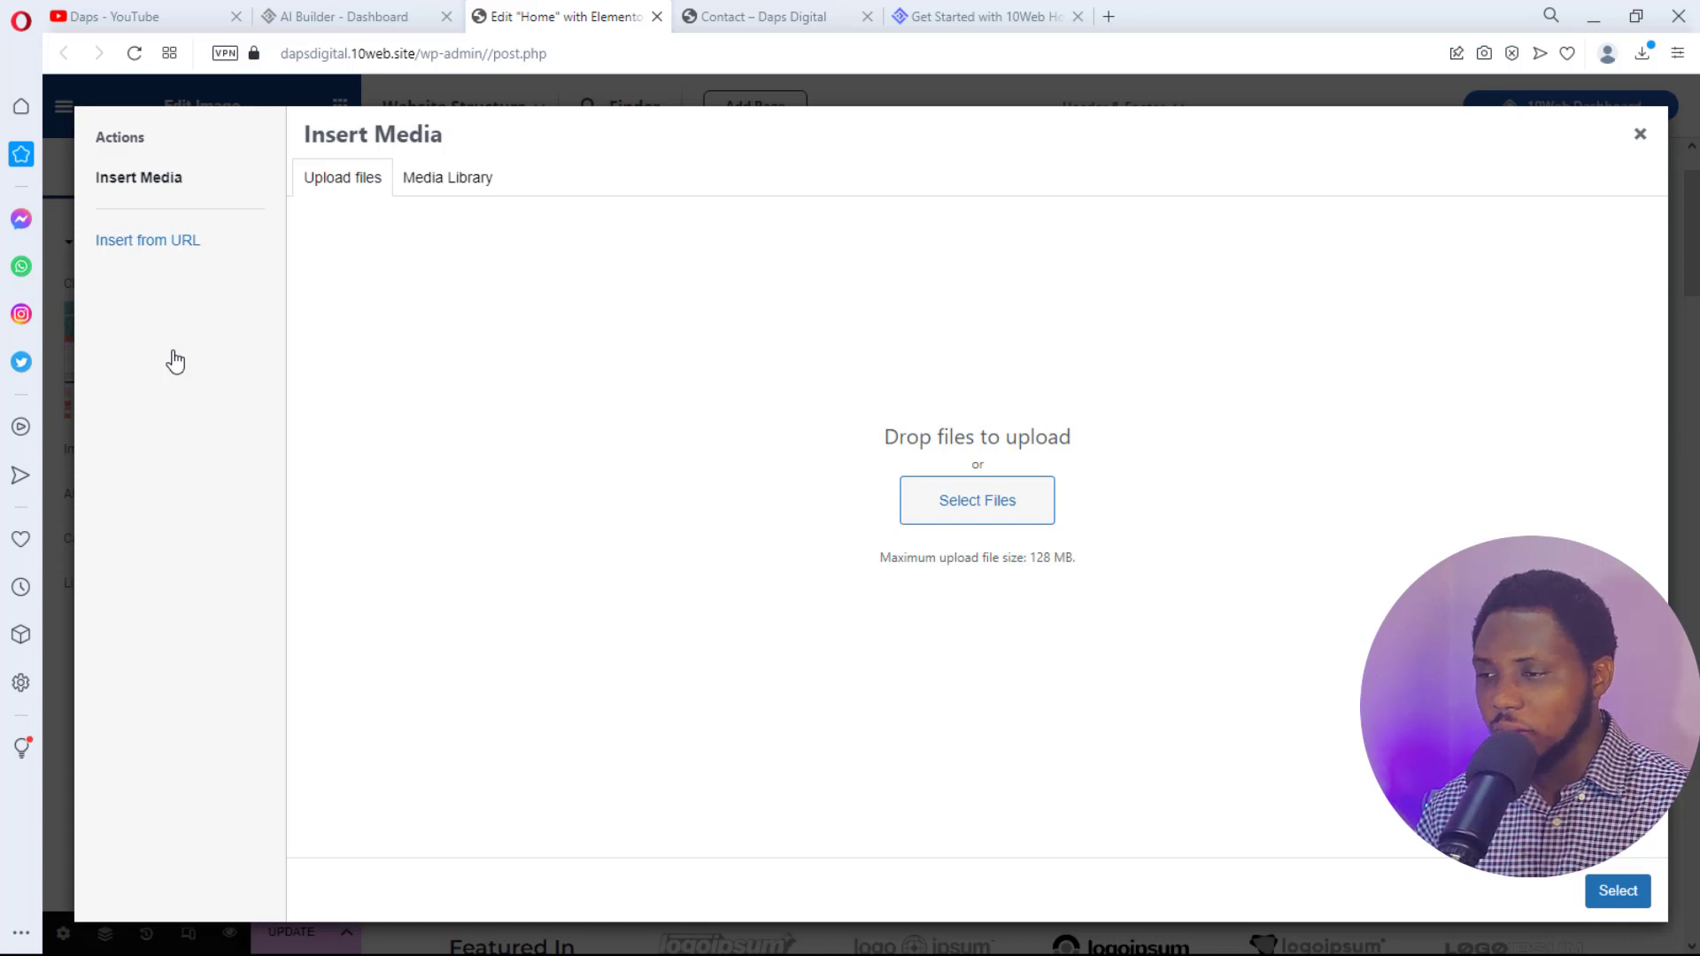
{"action": "left_click", "coordinate": [435, 178]}
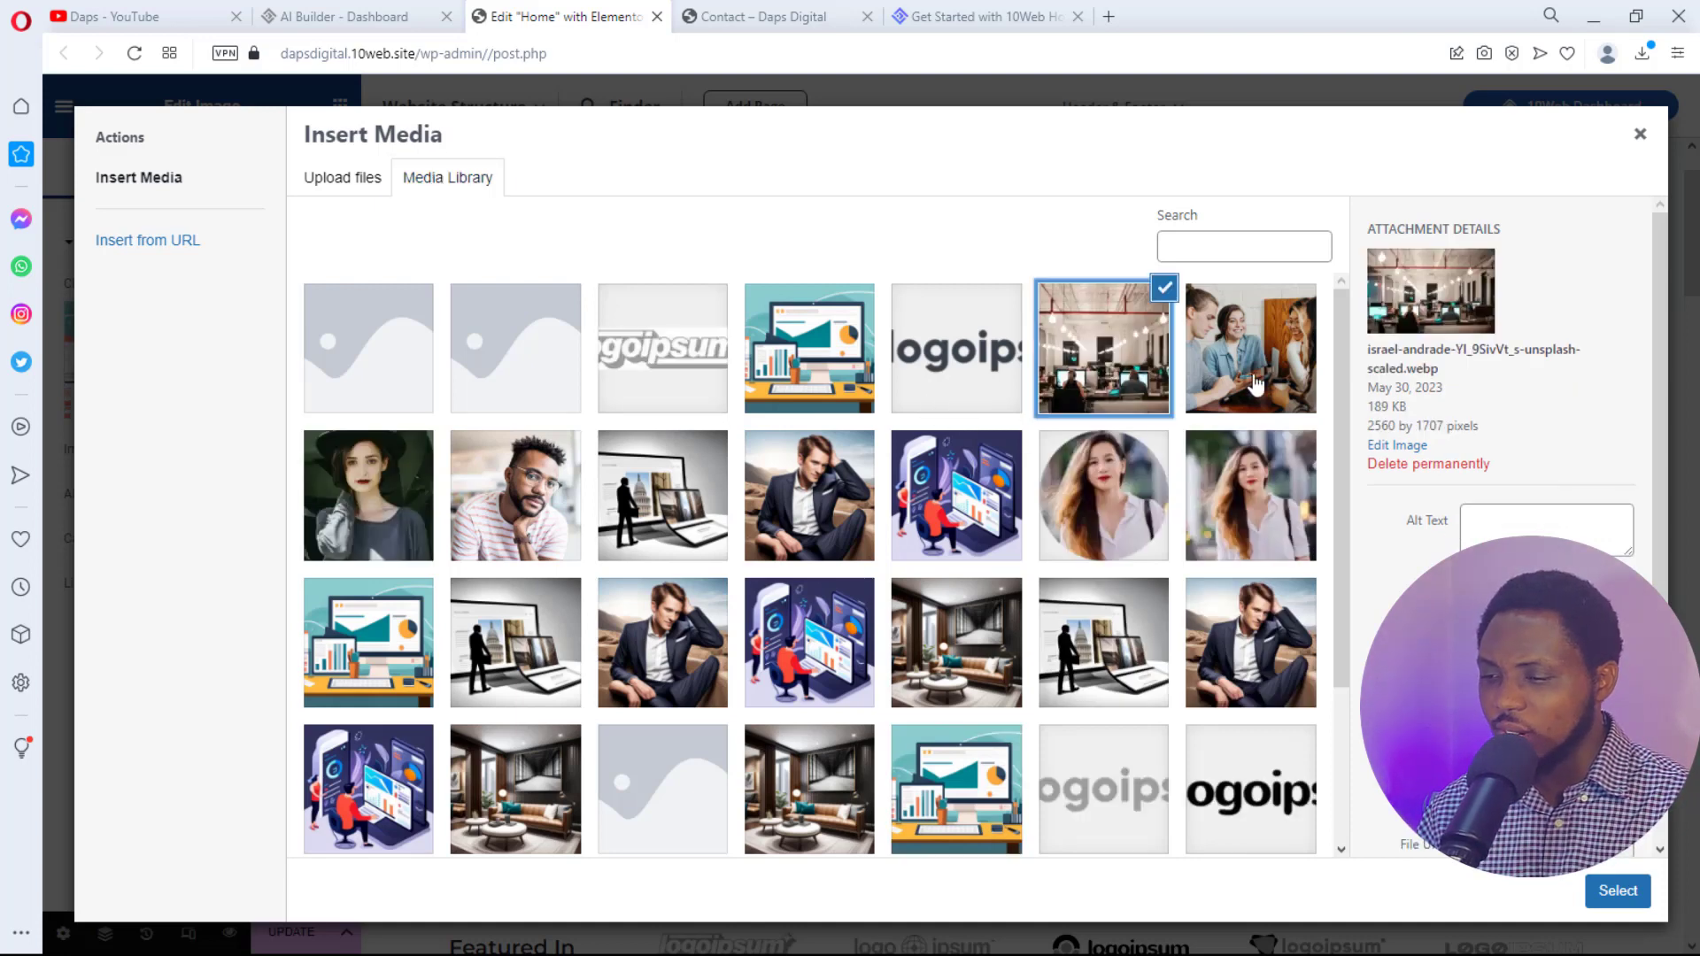
{"action": "left_click", "coordinate": [1116, 18]}
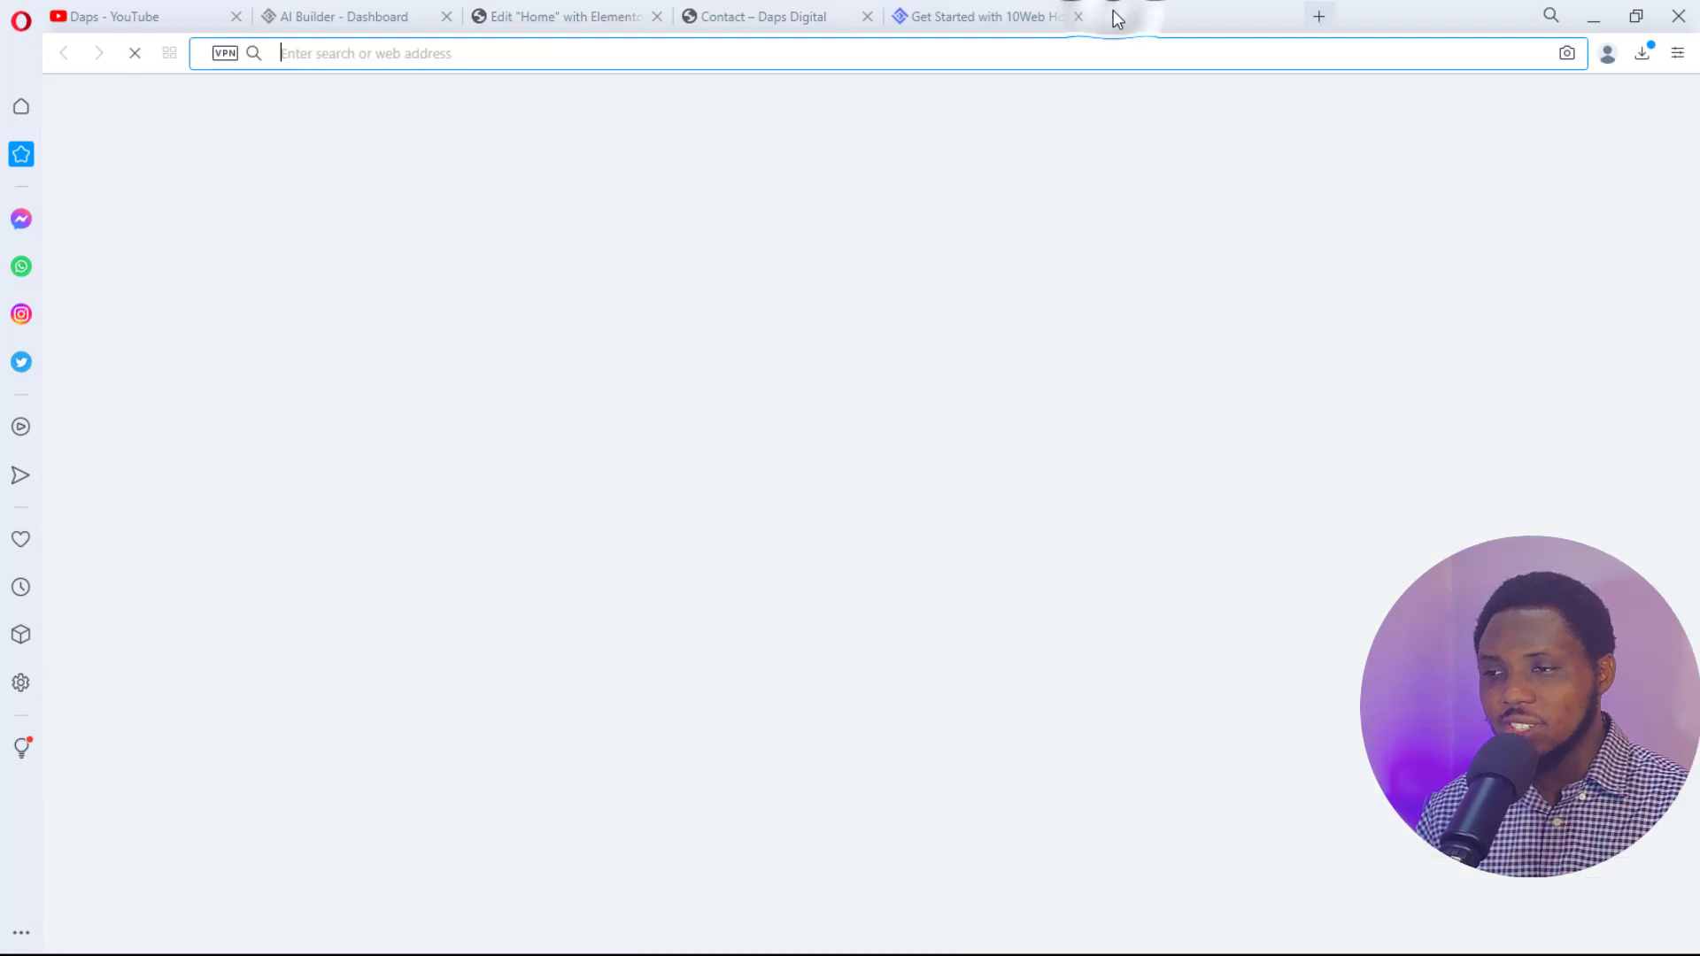
- Go to pexels.com and search for 'digital agency' photos
{"action": "left_click", "coordinate": [668, 47]}
{"action": "type", "text": "pexels.com"}
{"action": "key", "text": "Return"}
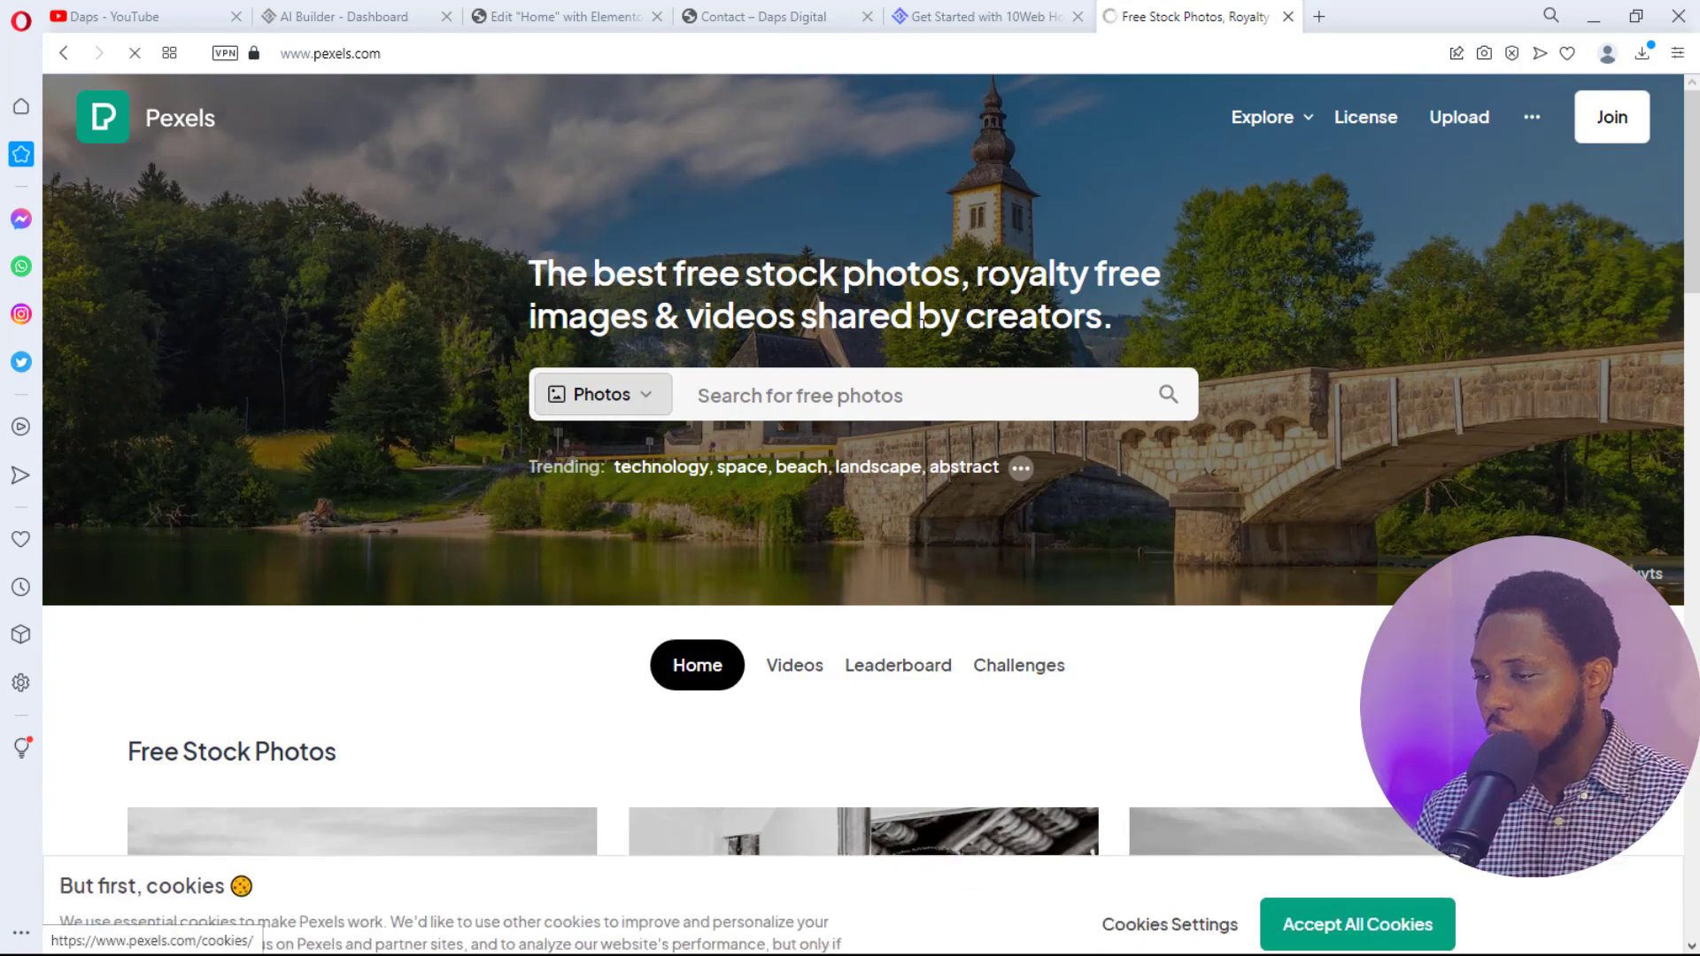
{"action": "scroll", "coordinate": [897, 248], "scroll_direction": "down", "scroll_amount": 1}
{"action": "left_click", "coordinate": [782, 295]}
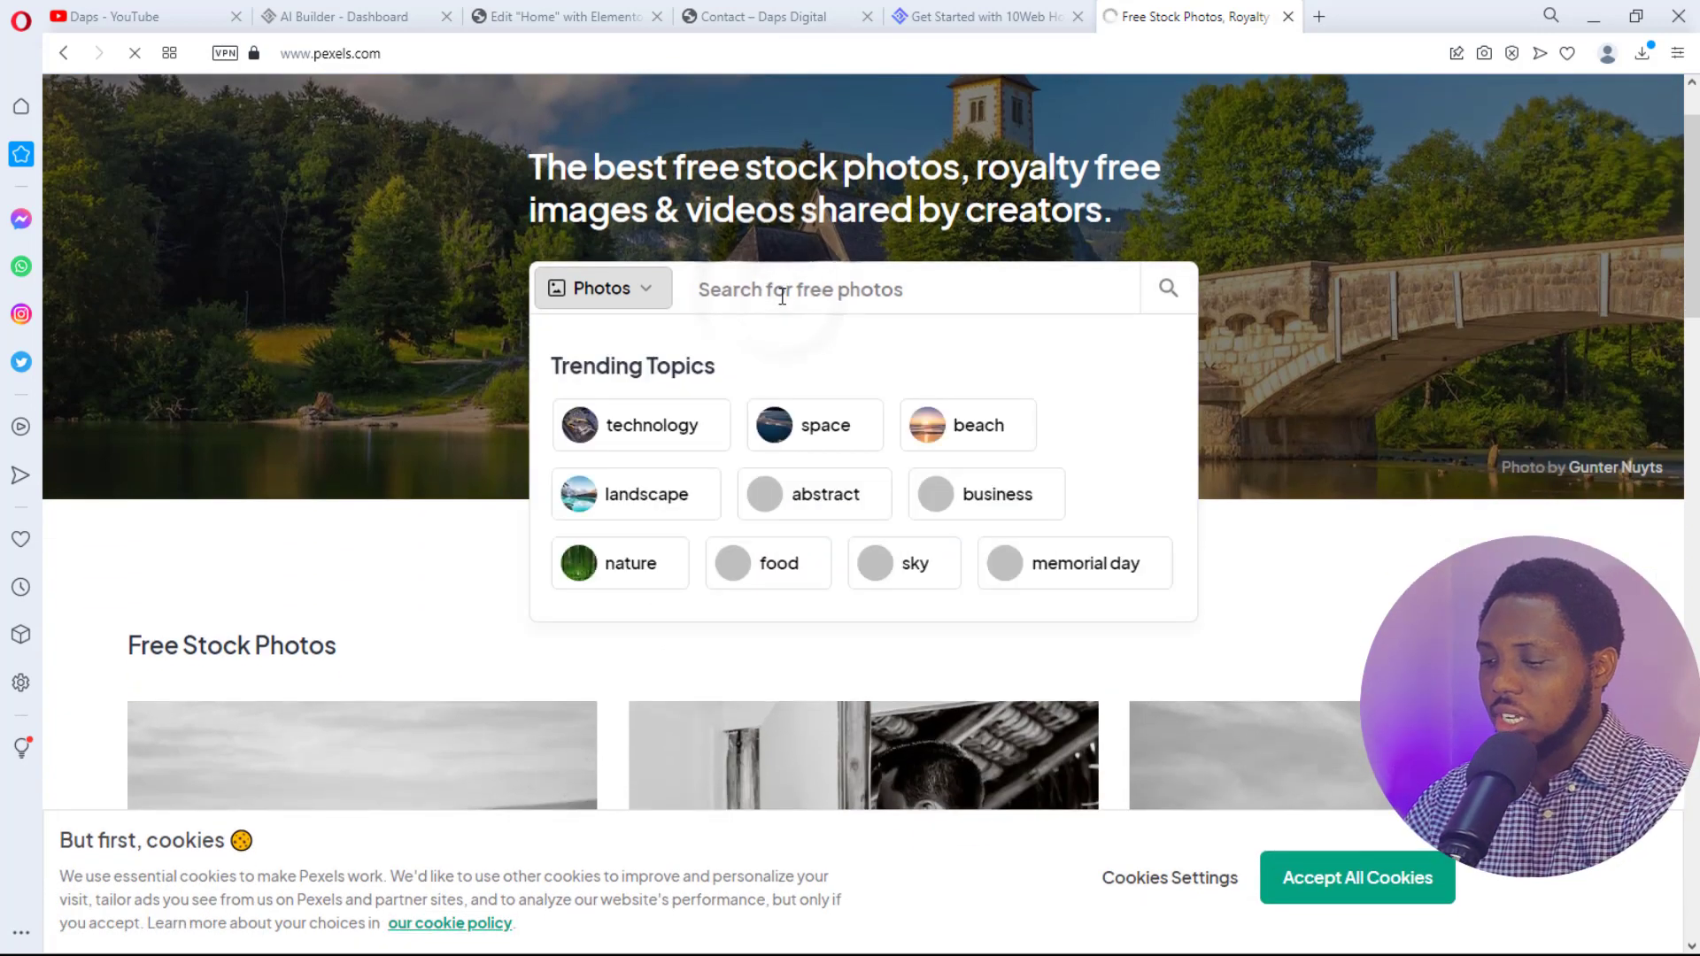
{"action": "type", "text": "digital agency"}
{"action": "key", "text": "Return"}
{"action": "scroll", "coordinate": [1034, 240], "scroll_direction": "down", "scroll_amount": 4}
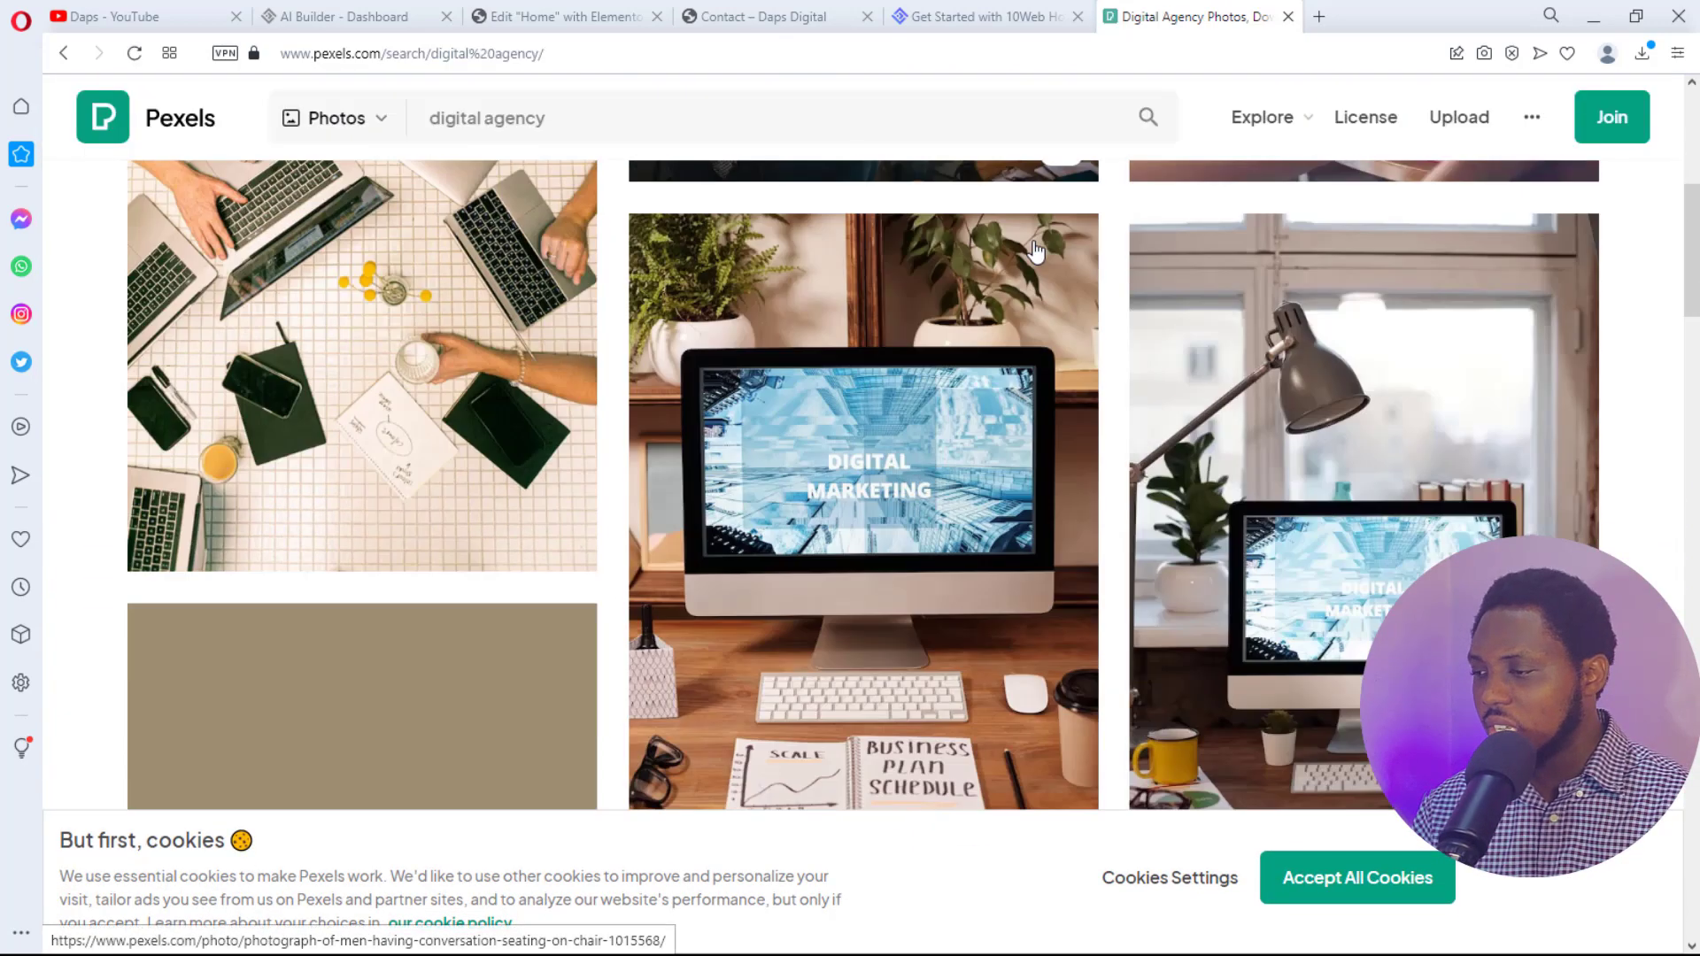
{"action": "scroll", "coordinate": [1037, 252], "scroll_direction": "down", "scroll_amount": 5}
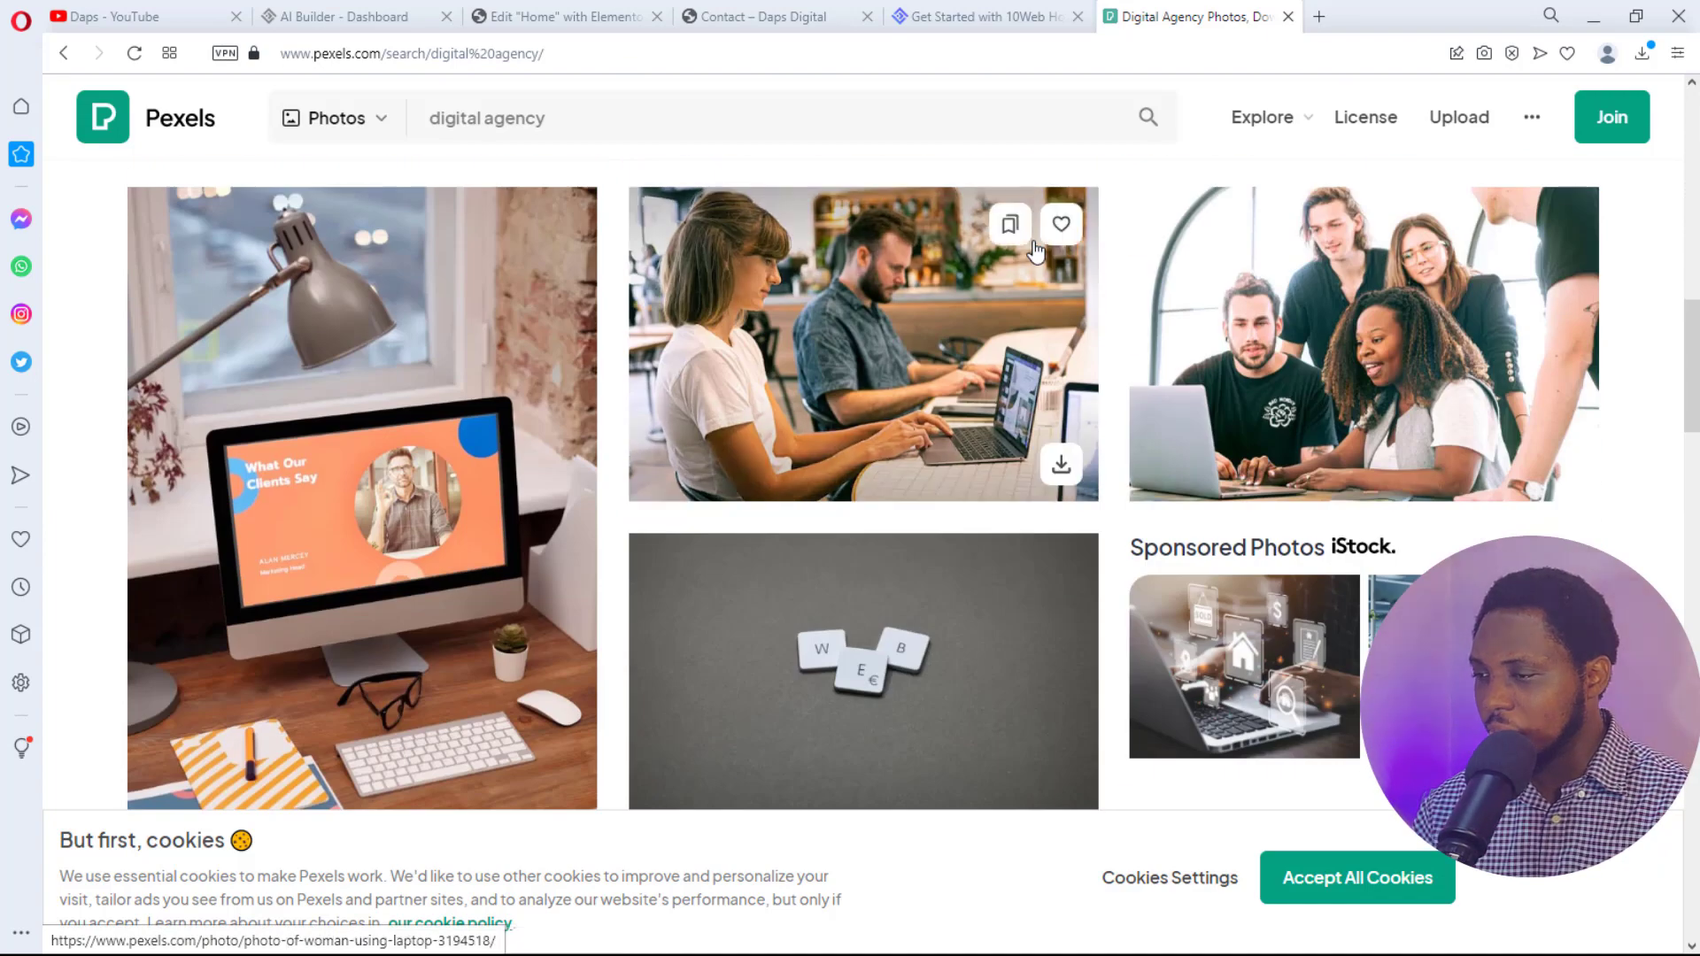
{"action": "scroll", "coordinate": [704, 797], "scroll_direction": "down", "scroll_amount": 8}
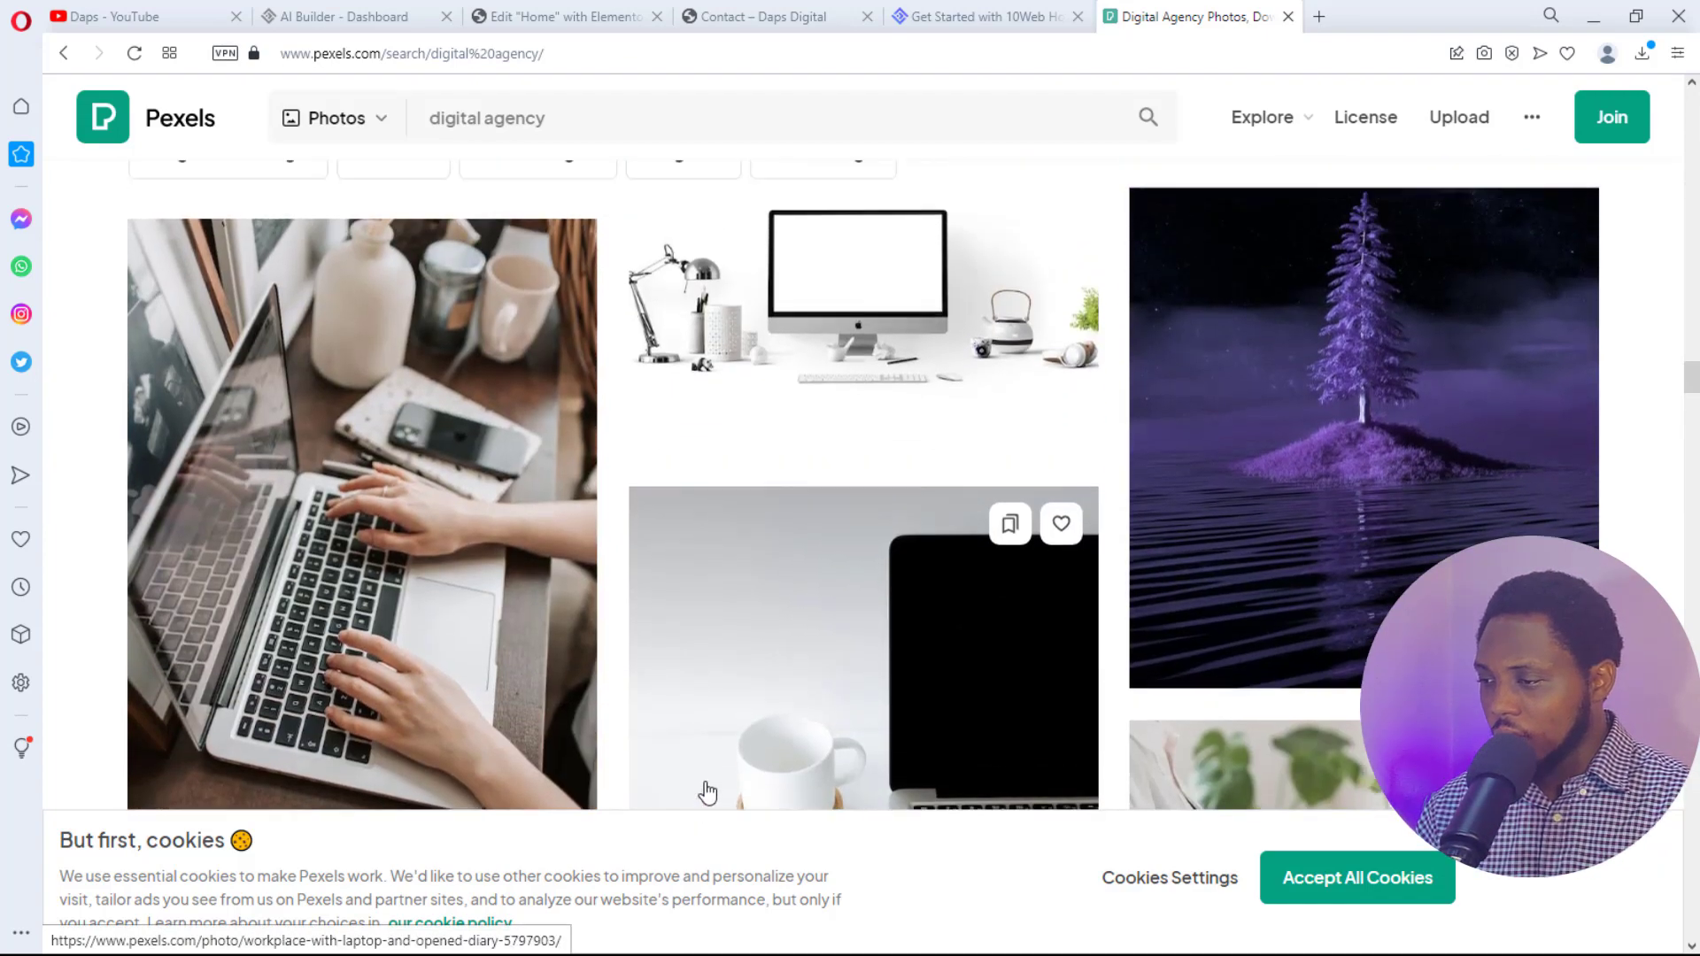
{"action": "scroll", "coordinate": [930, 428], "scroll_direction": "up", "scroll_amount": 2}
- Download the silver iMac mockup photo at the Large 1920×1280 size
{"action": "left_click", "coordinate": [911, 410]}
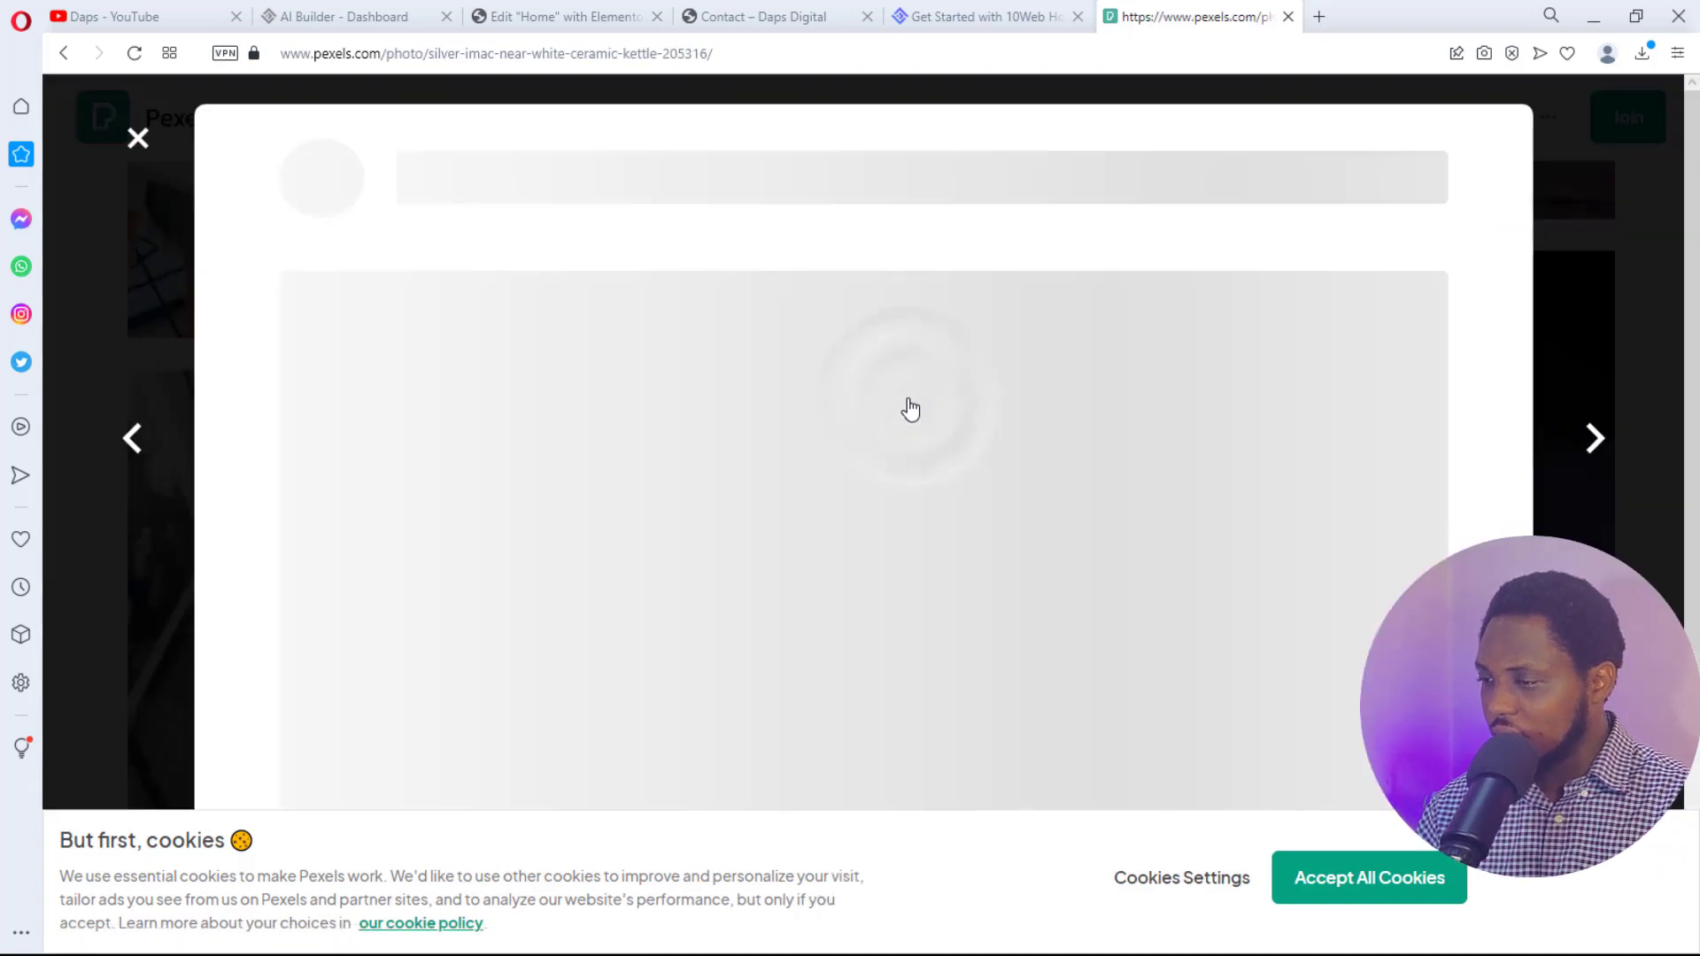
{"action": "scroll", "coordinate": [1240, 394], "scroll_direction": "down", "scroll_amount": 3}
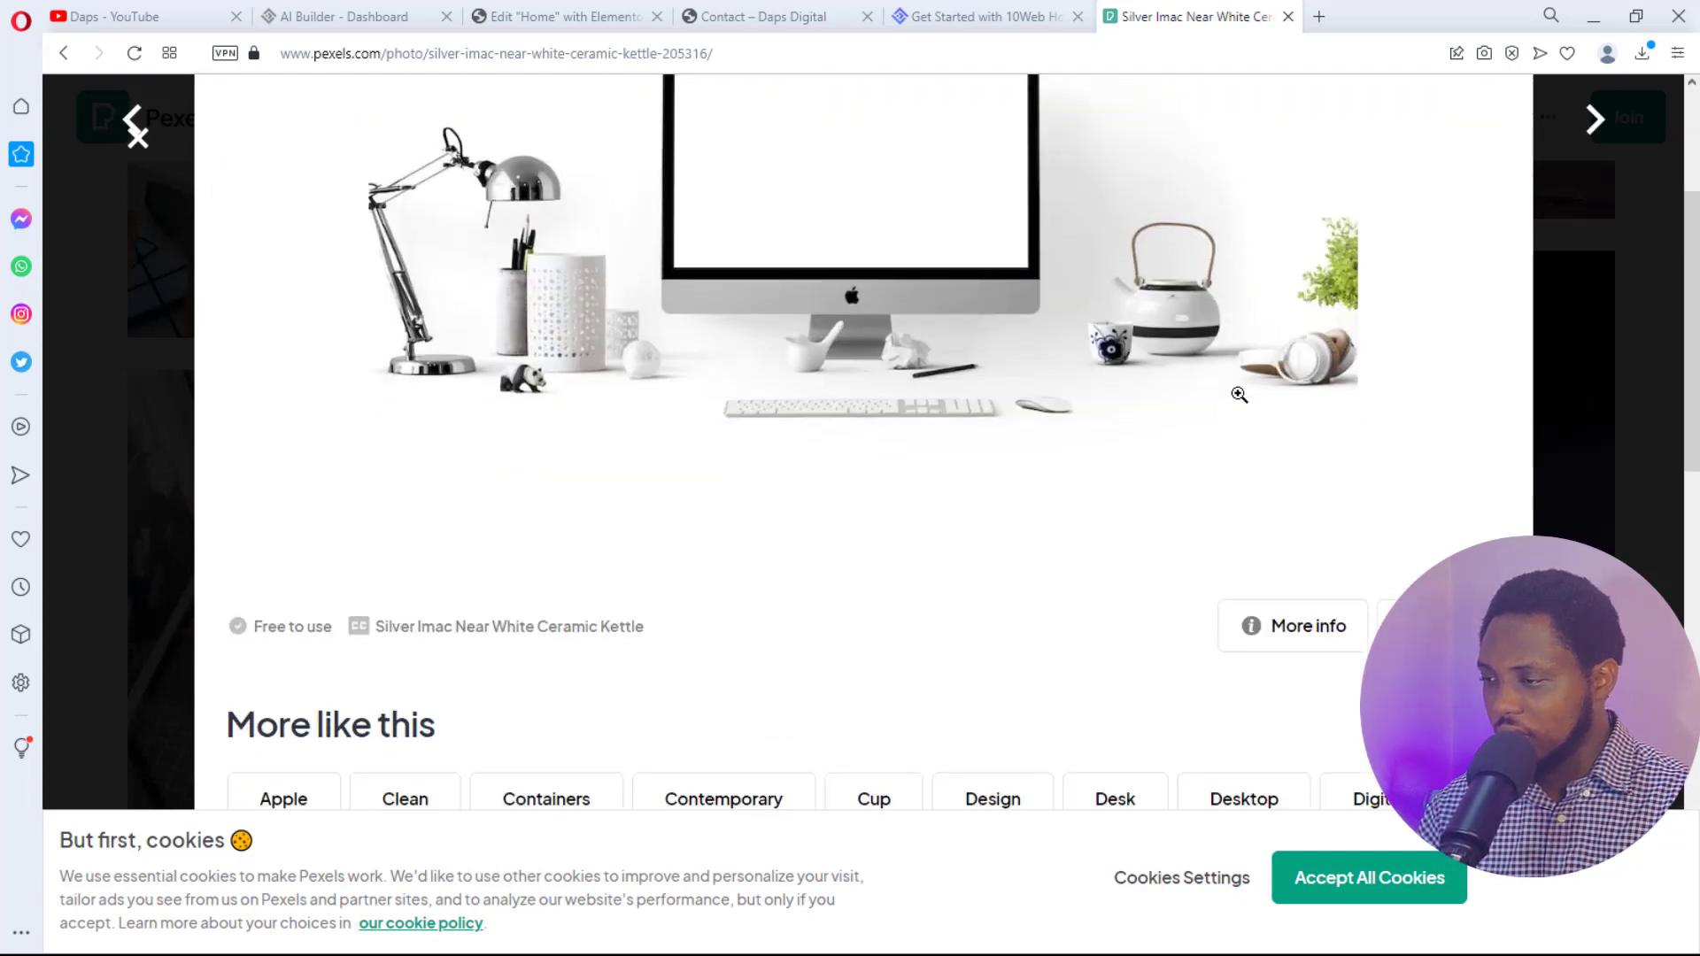
{"action": "scroll", "coordinate": [1240, 394], "scroll_direction": "up", "scroll_amount": 3}
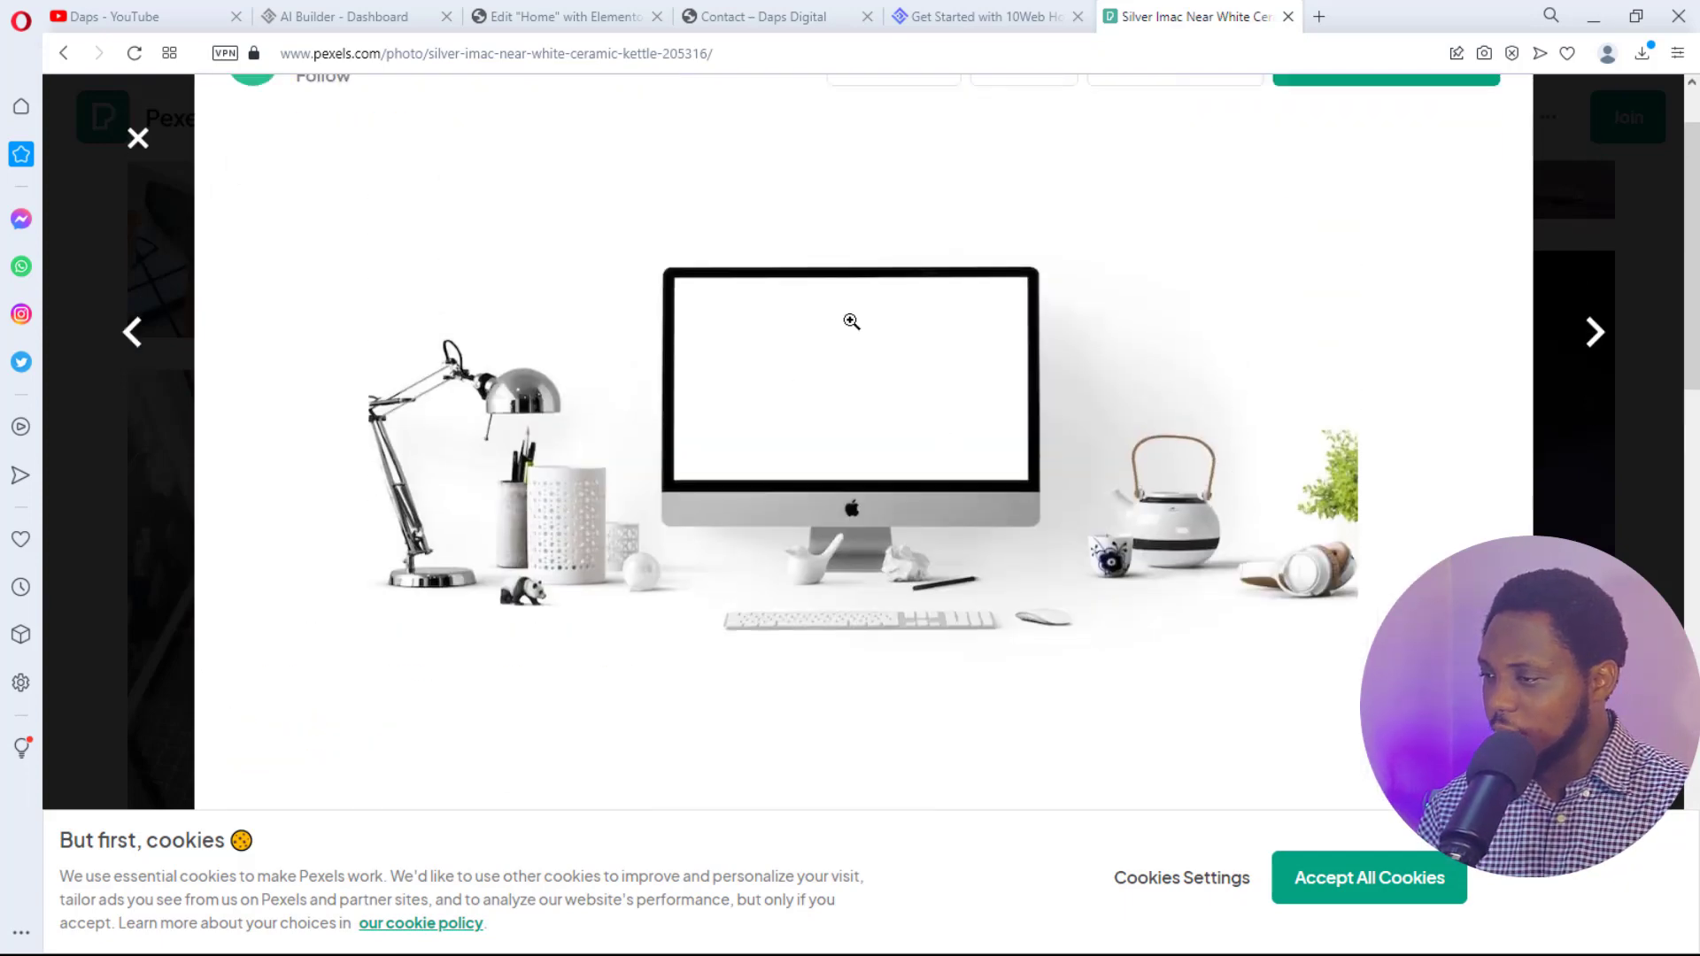
{"action": "scroll", "coordinate": [1157, 387], "scroll_direction": "up", "scroll_amount": 2}
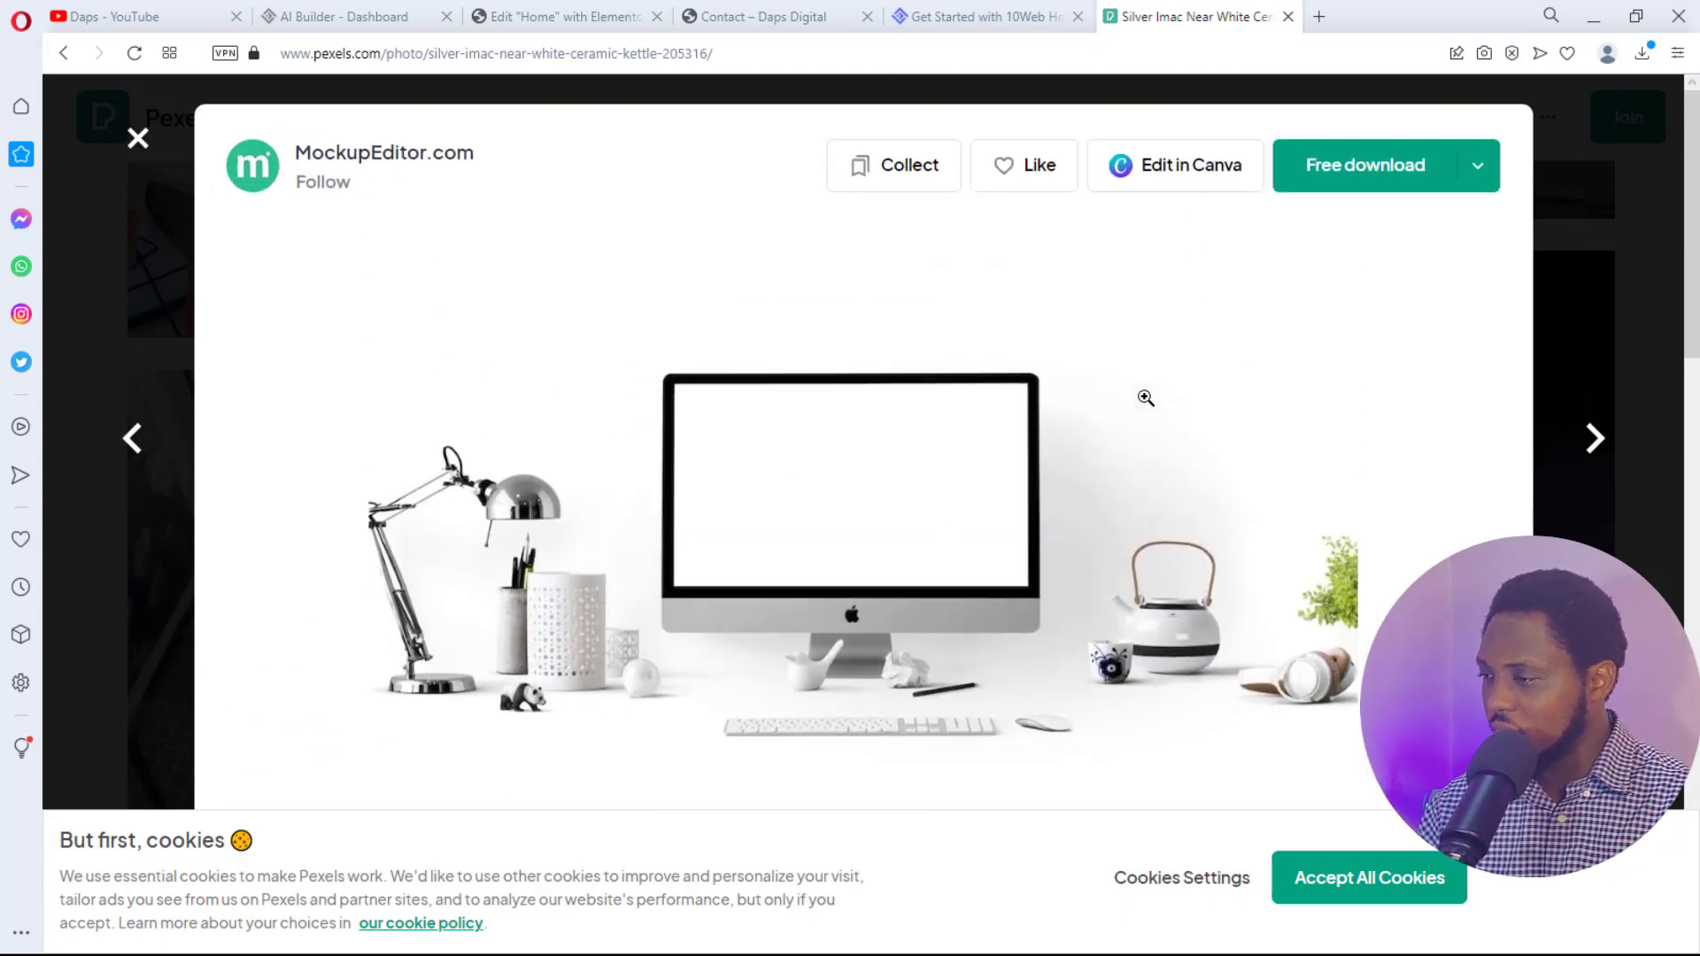
{"action": "left_click", "coordinate": [1484, 173]}
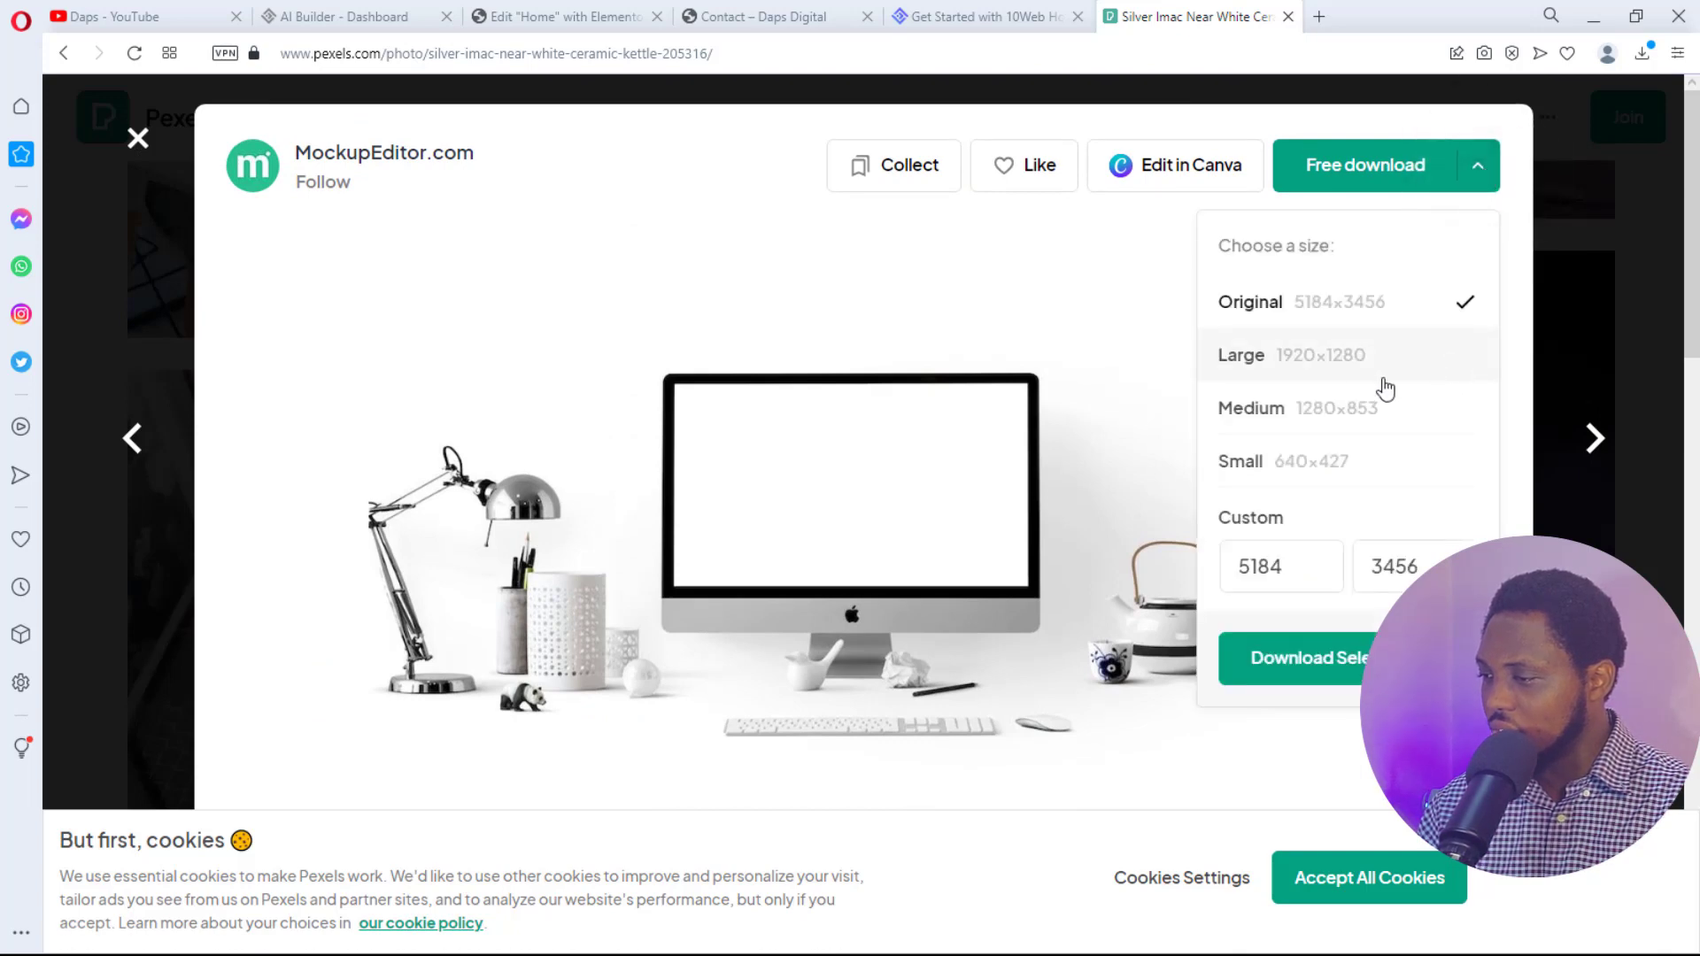
{"action": "left_click", "coordinate": [1301, 356]}
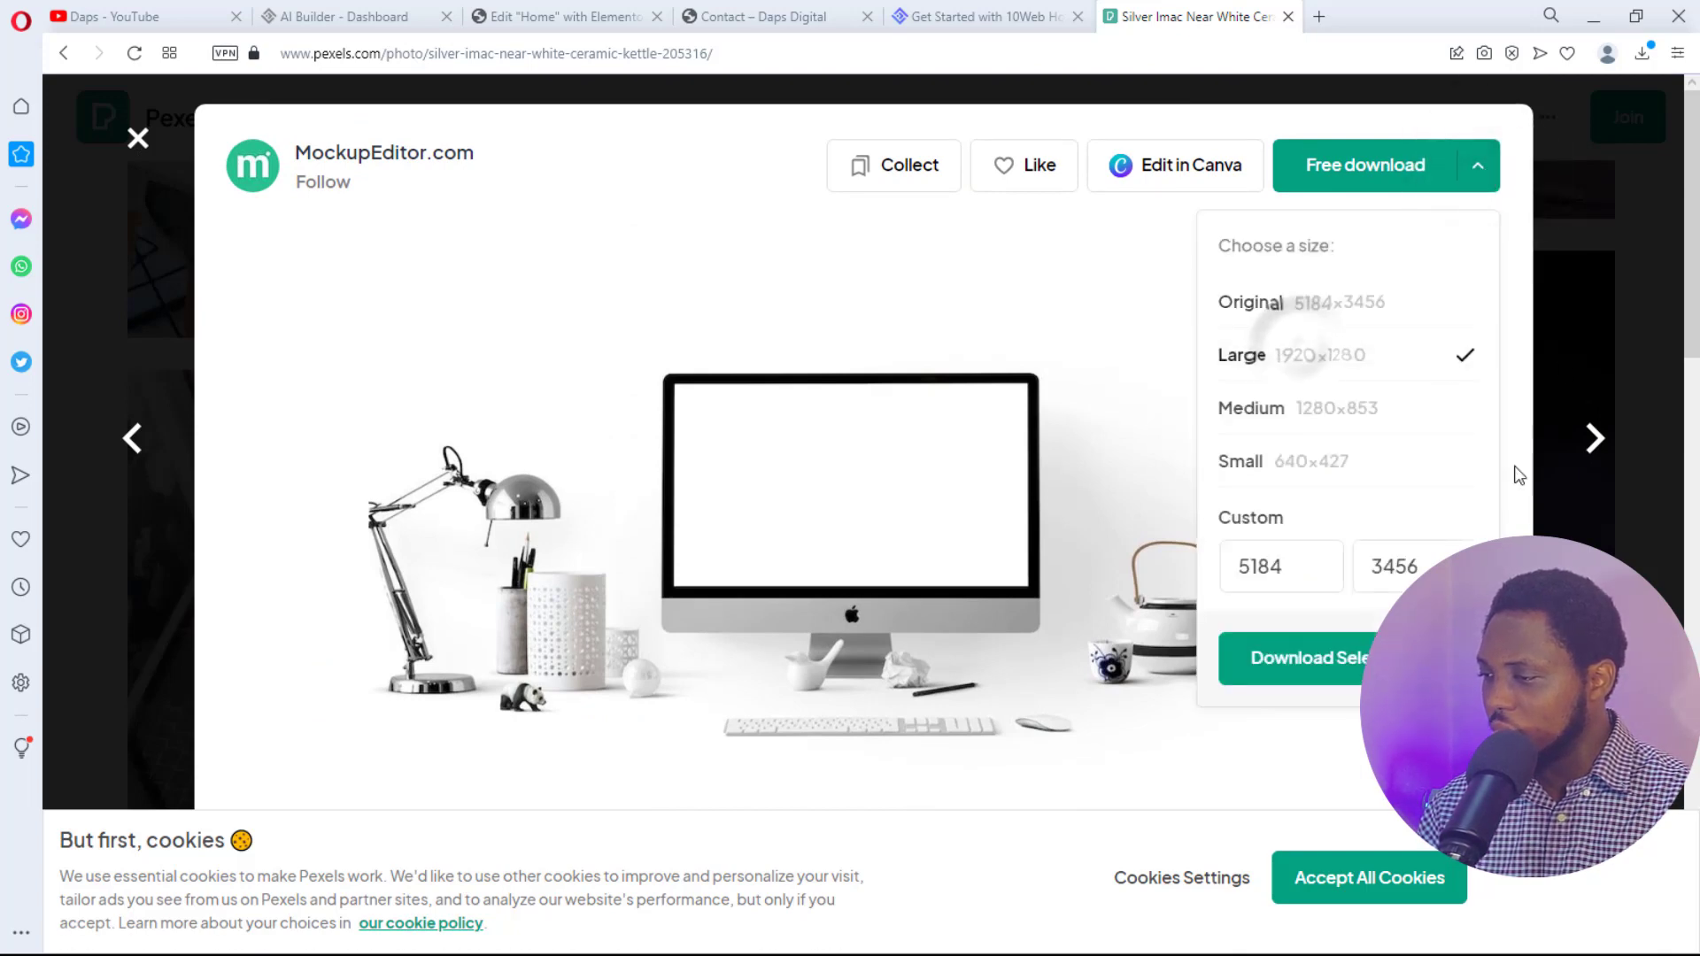
{"action": "left_click", "coordinate": [1310, 662]}
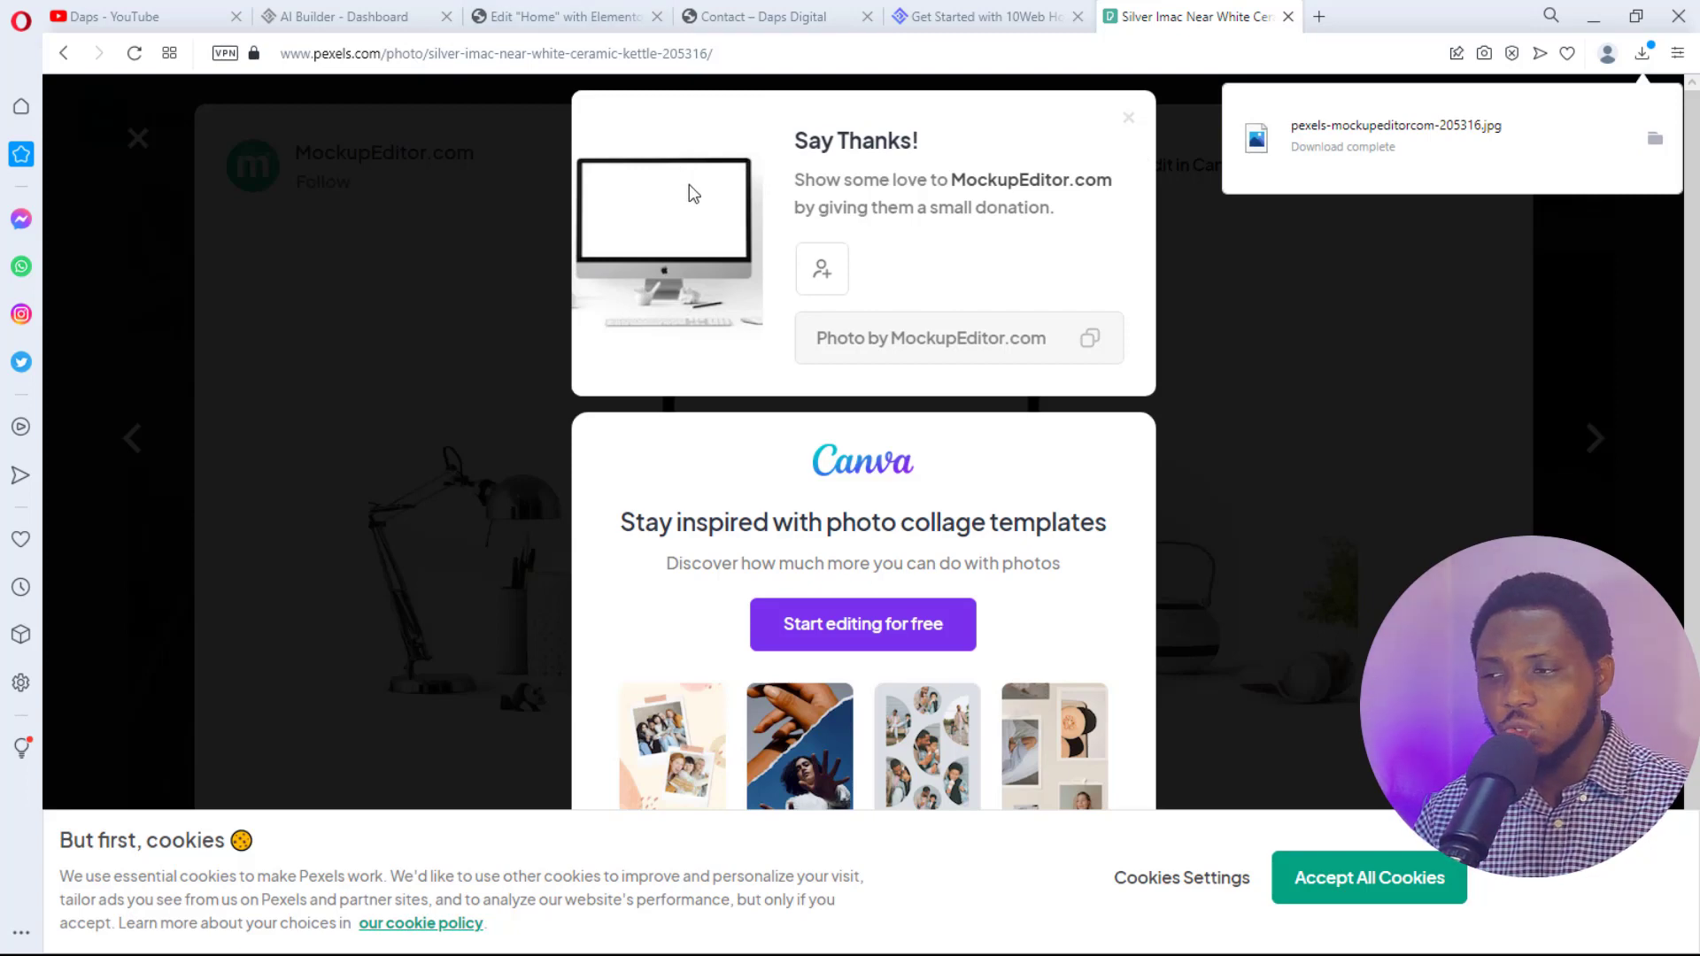
- Upload pexels-mockupeditorcom-205316.jpg as the hero image and widen it to 91%
{"action": "left_click", "coordinate": [564, 18]}
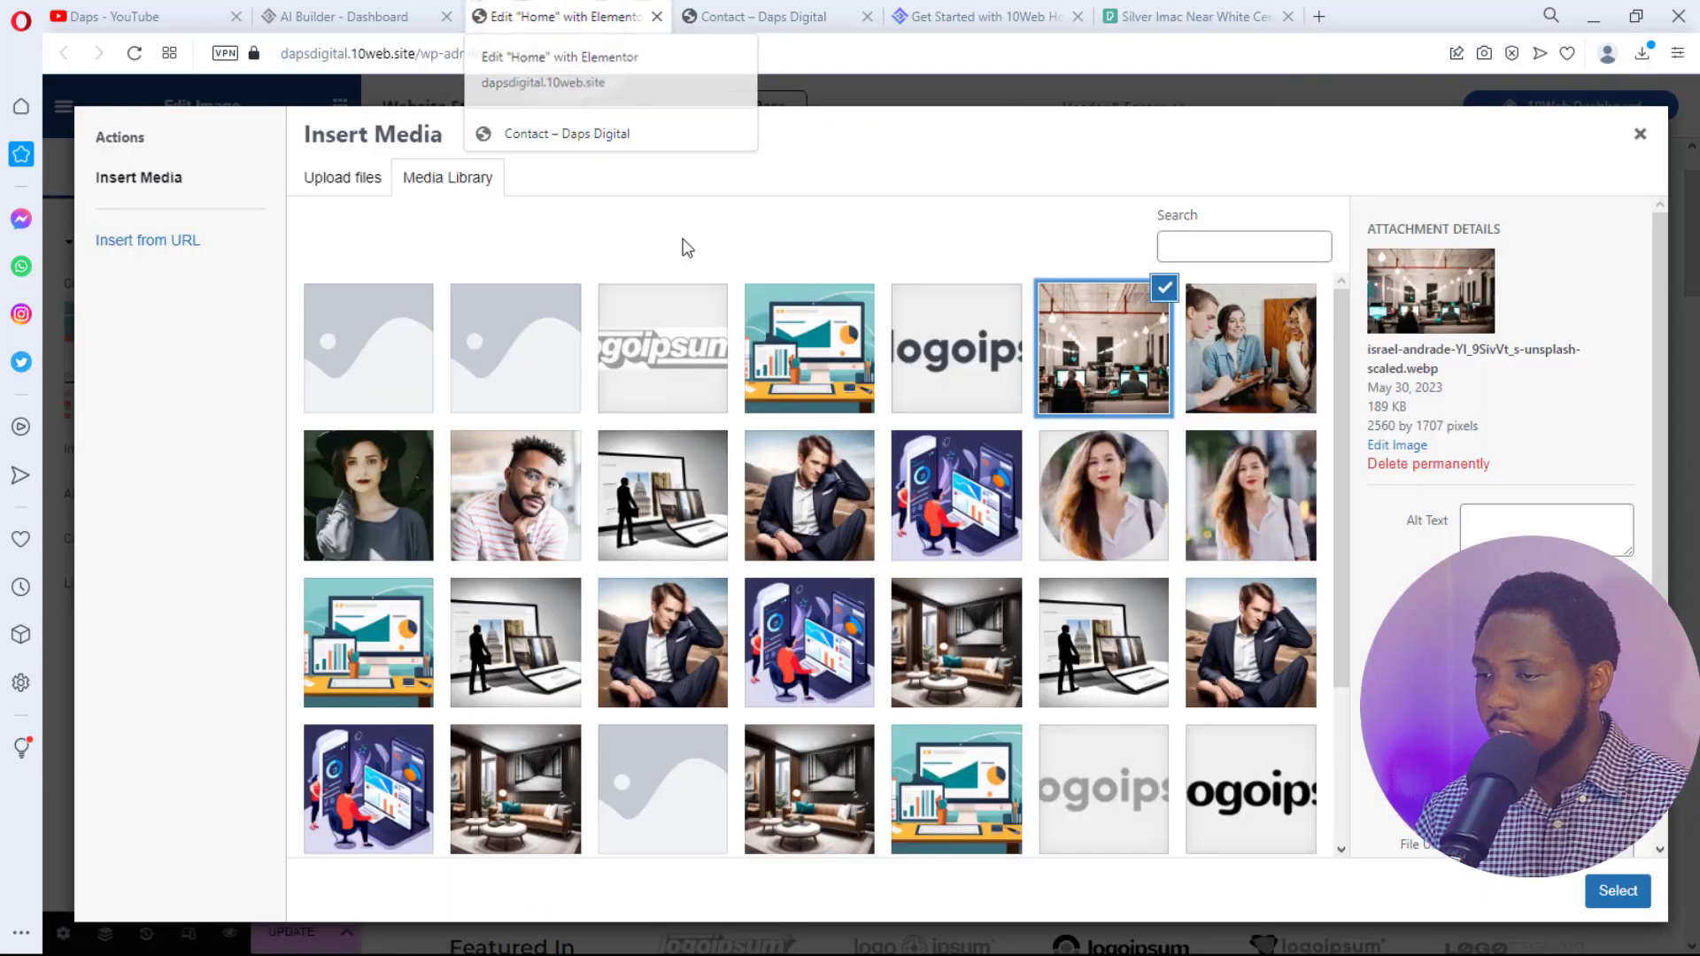
{"action": "left_click", "coordinate": [344, 178]}
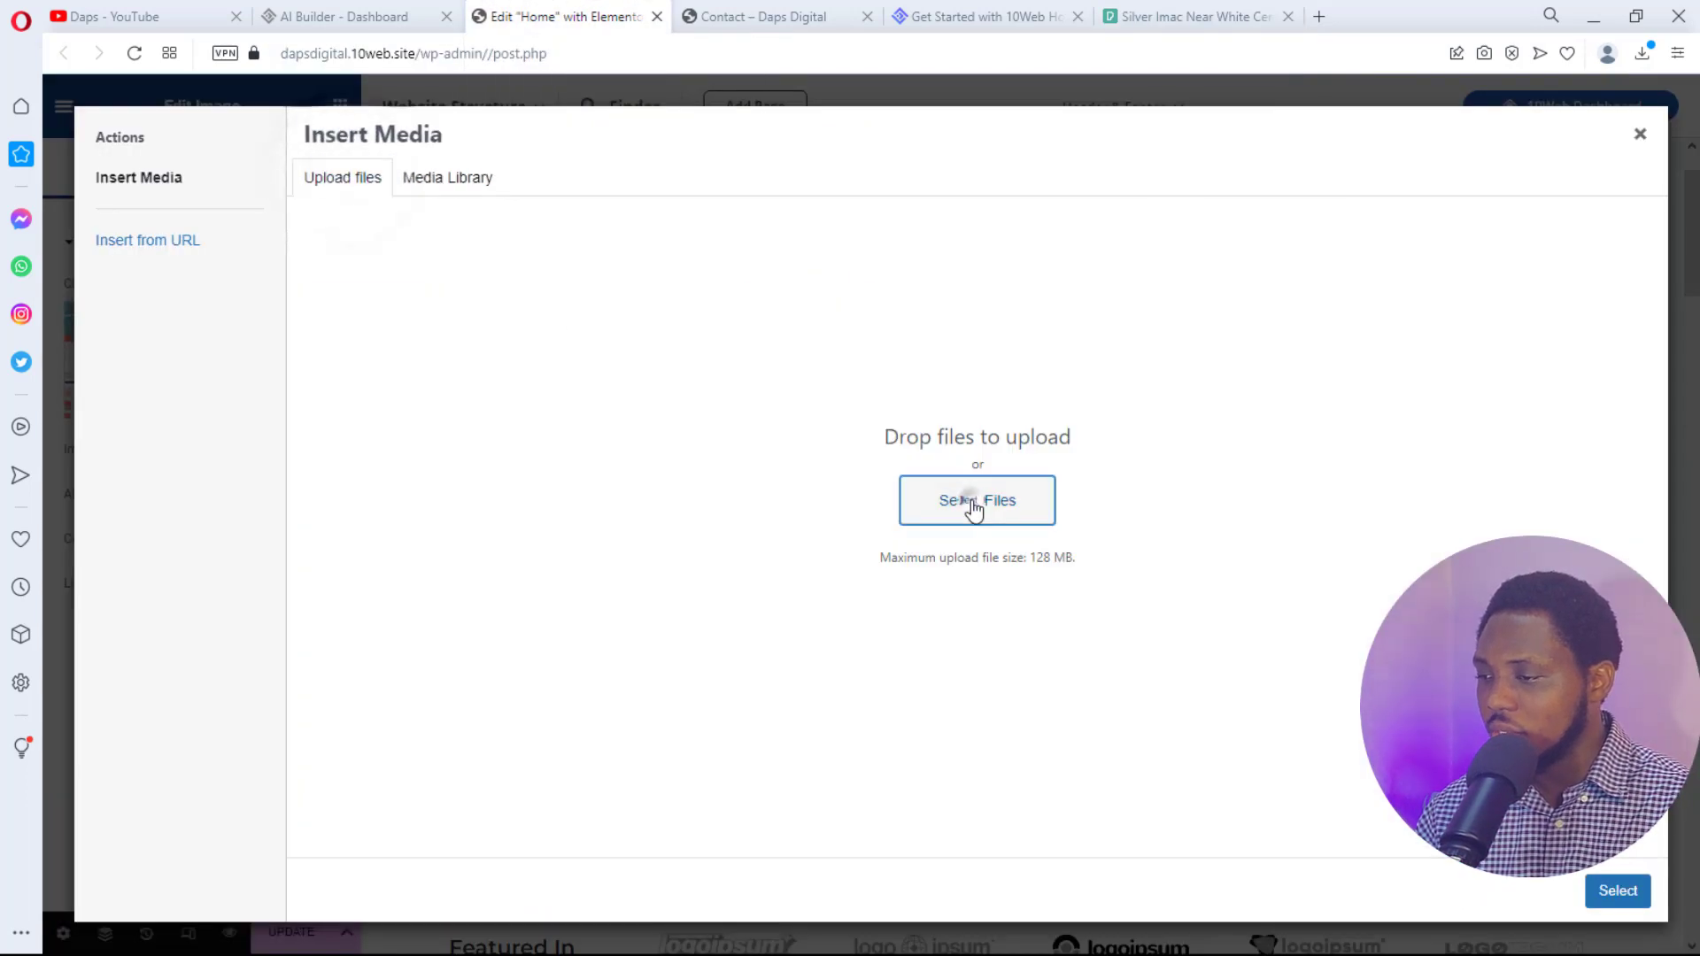
{"action": "left_click", "coordinate": [974, 503]}
{"action": "left_click", "coordinate": [956, 358]}
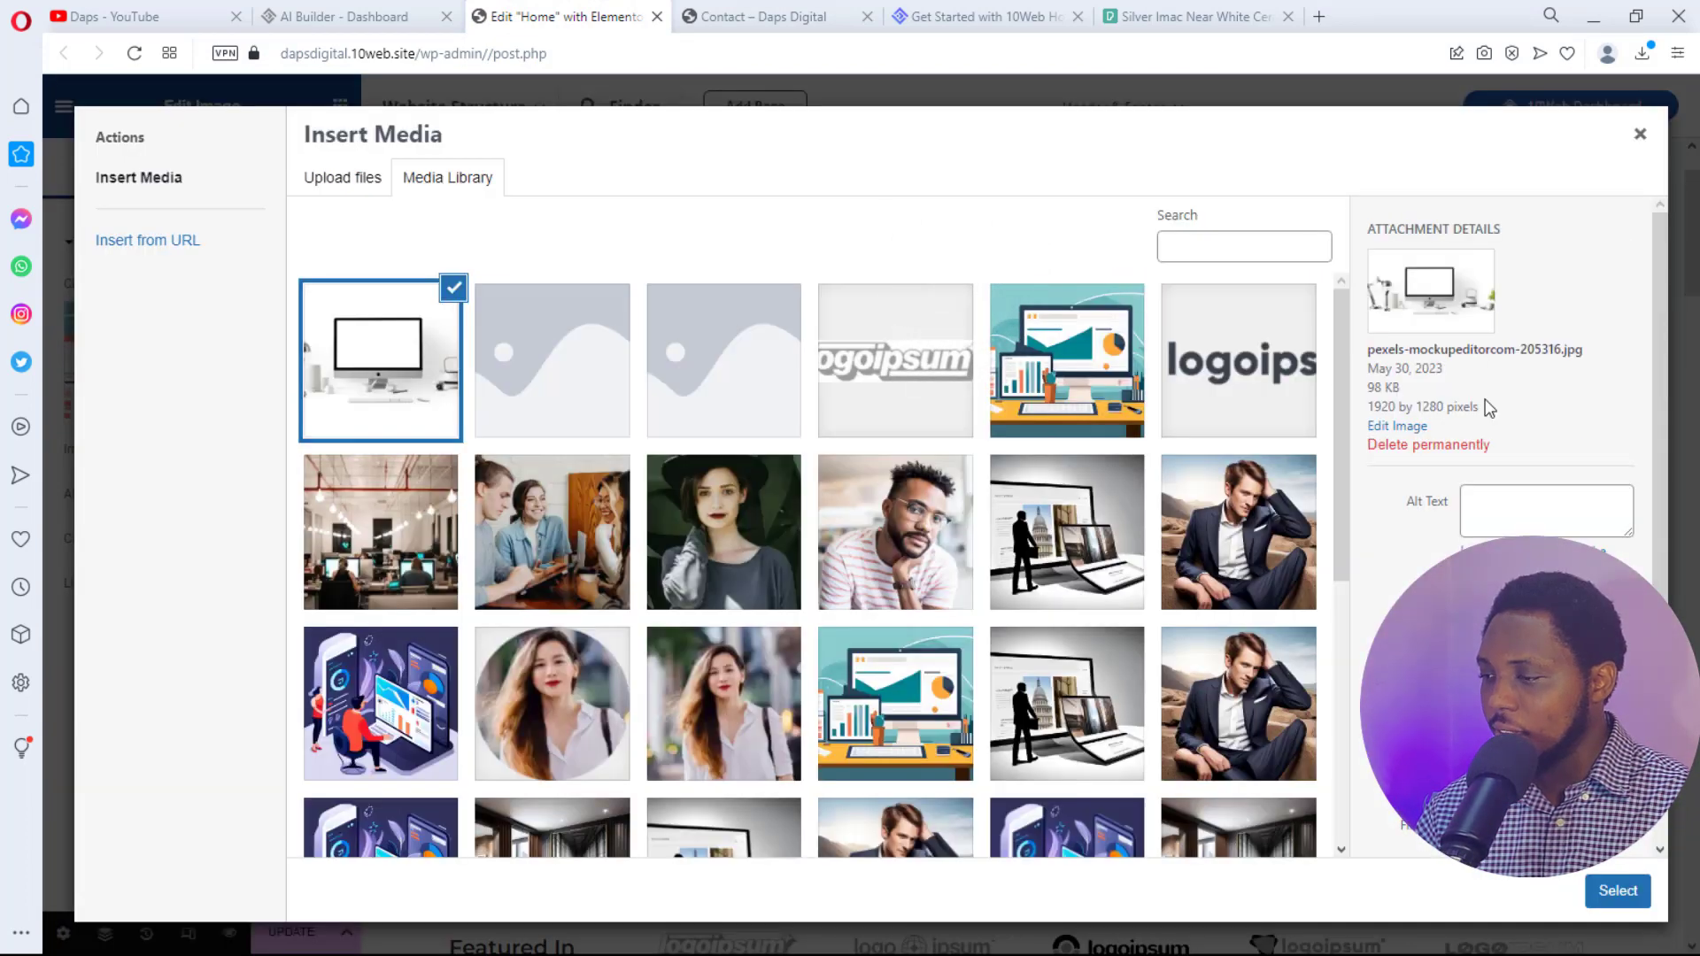
{"action": "left_click", "coordinate": [1618, 890]}
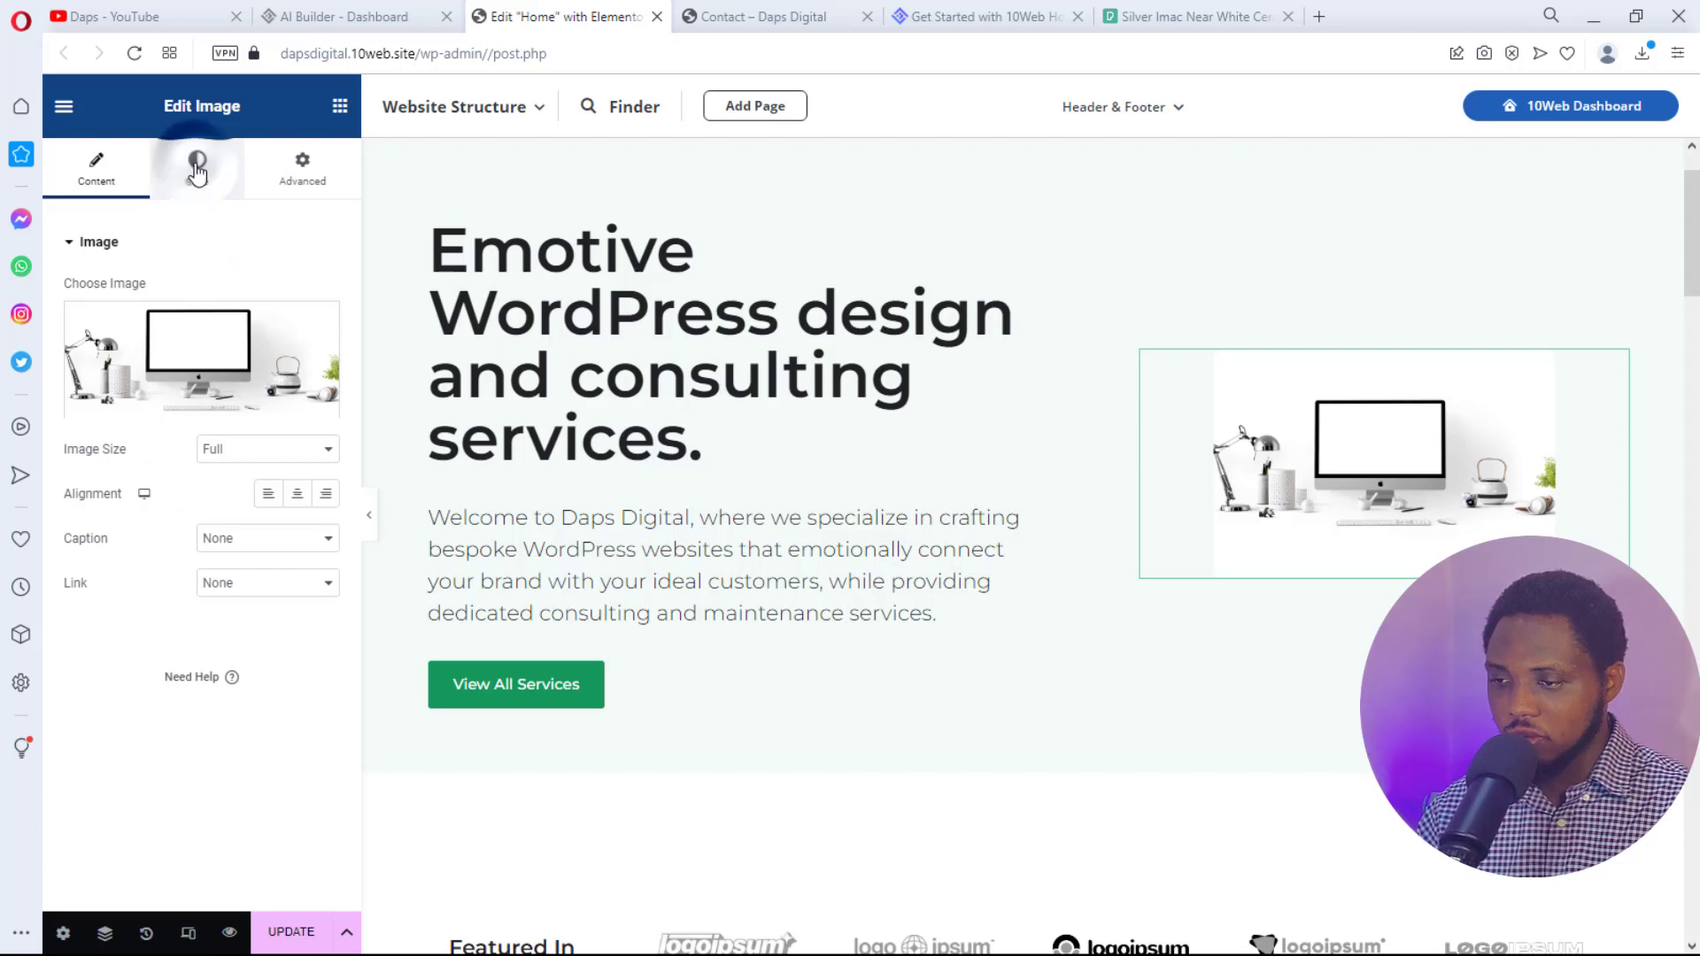
{"action": "left_click", "coordinate": [197, 169]}
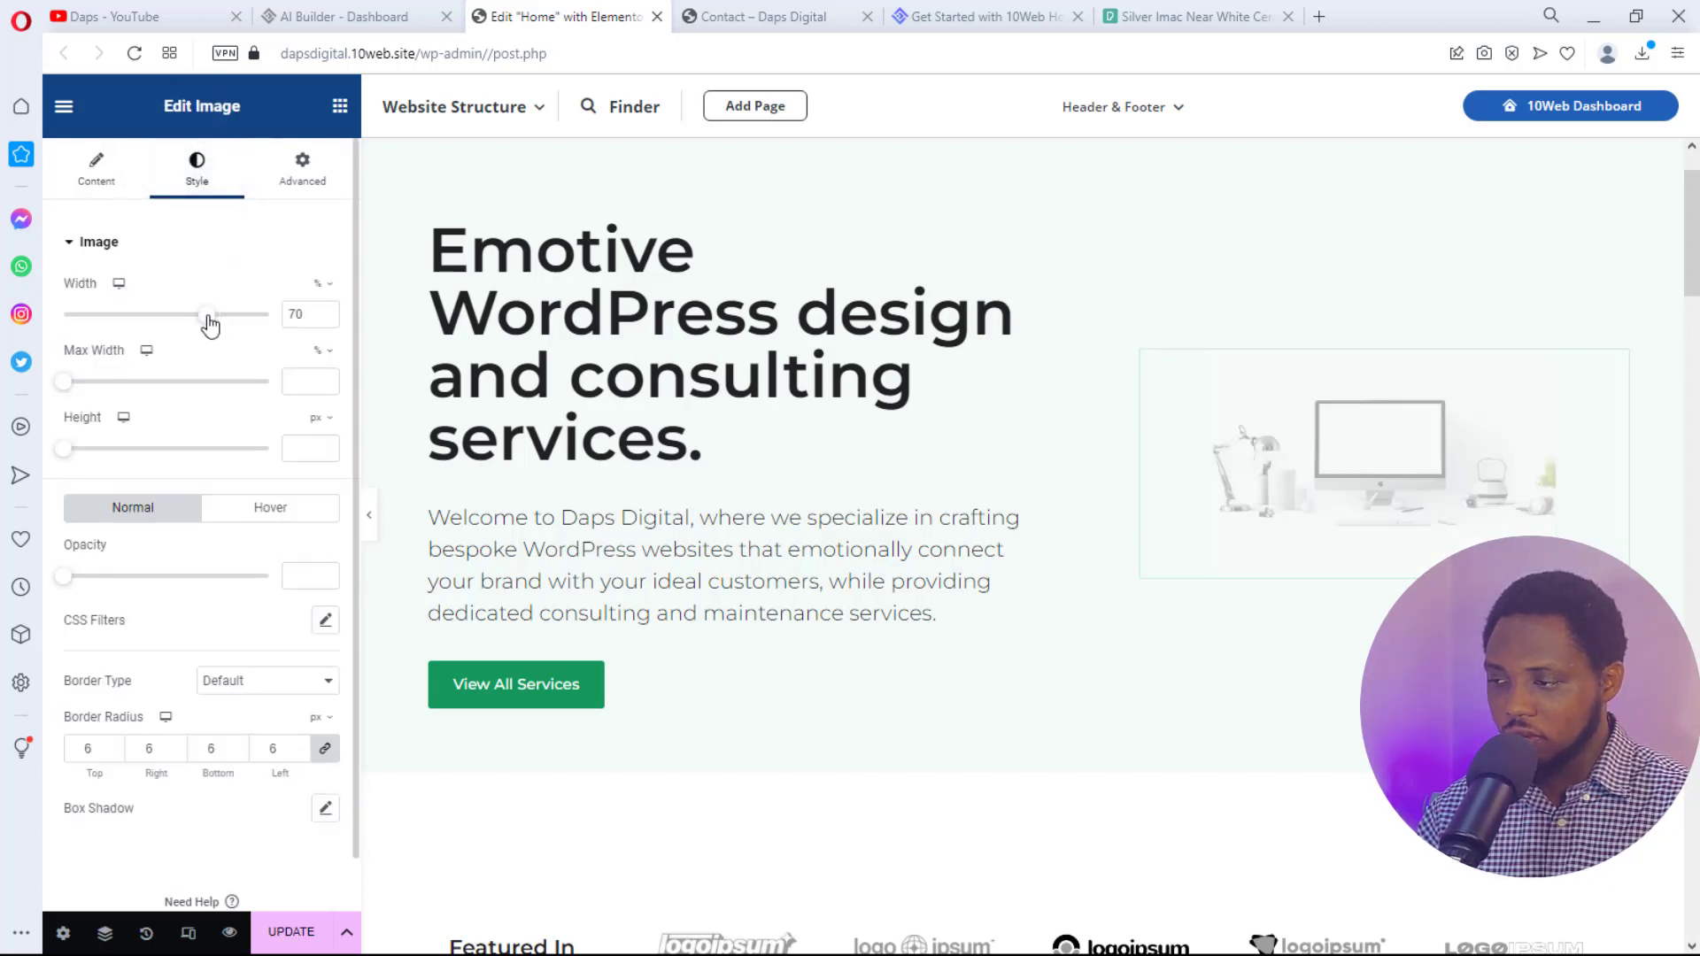
{"action": "left_click_drag", "start_coordinate": [209, 326], "coordinate": [277, 367]}
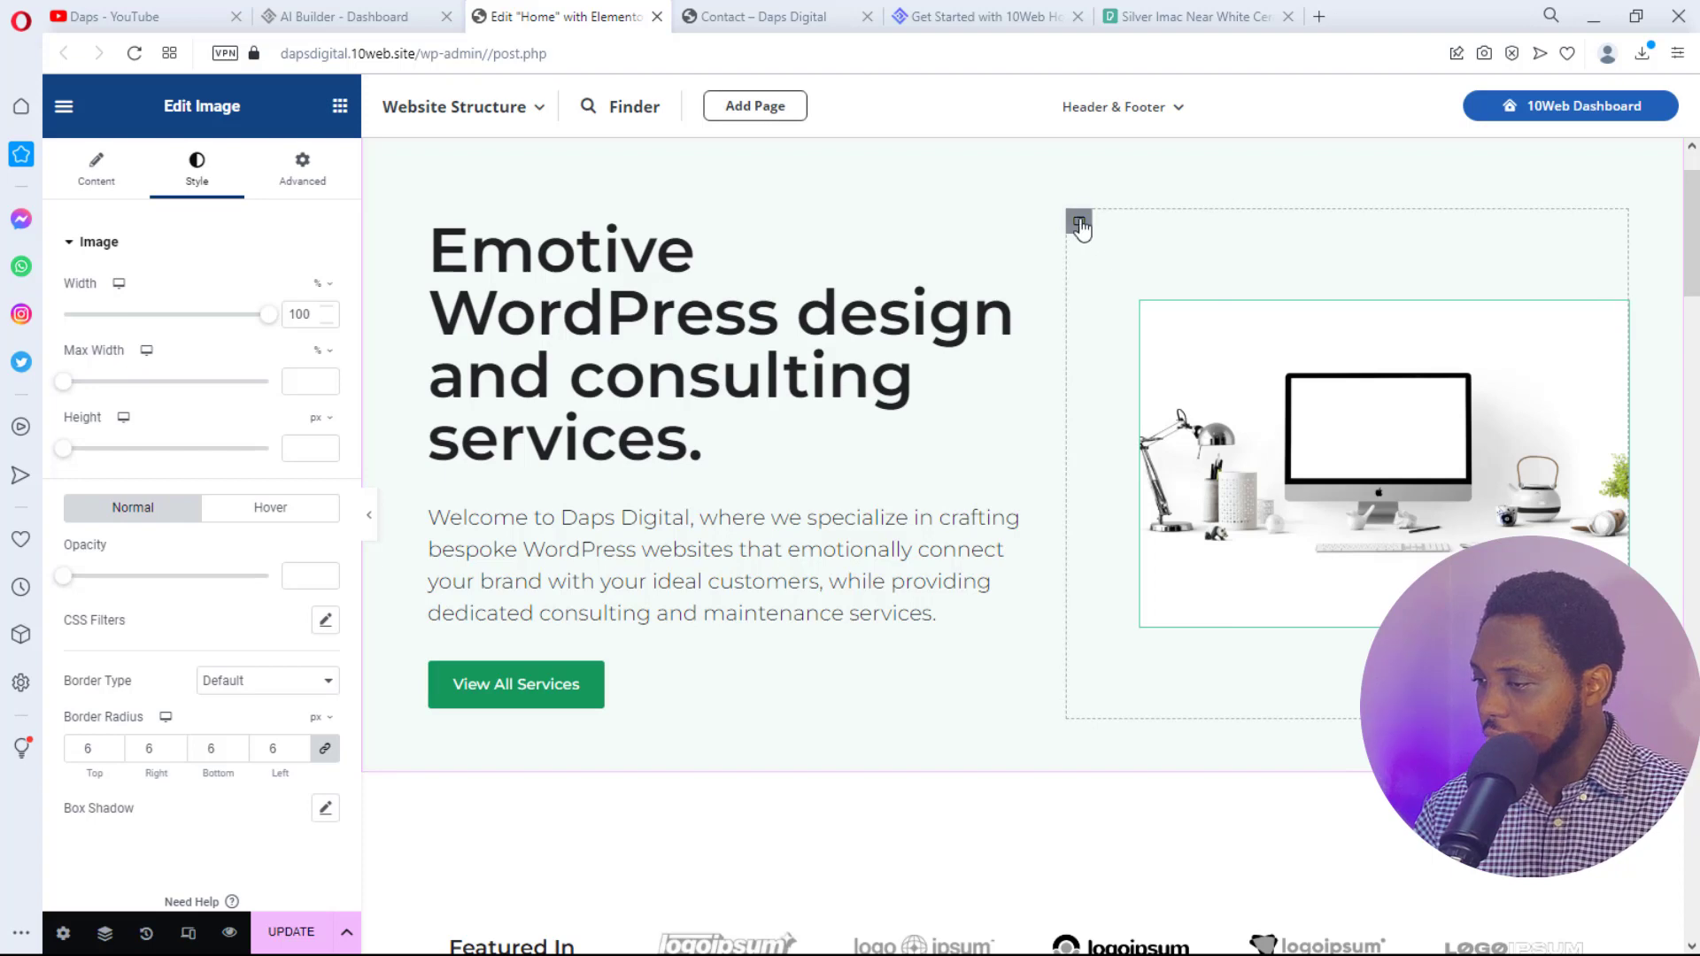
- Set the hero image container to 50% width with 0 left padding, then collapse the editor panel
{"action": "left_click", "coordinate": [1079, 221]}
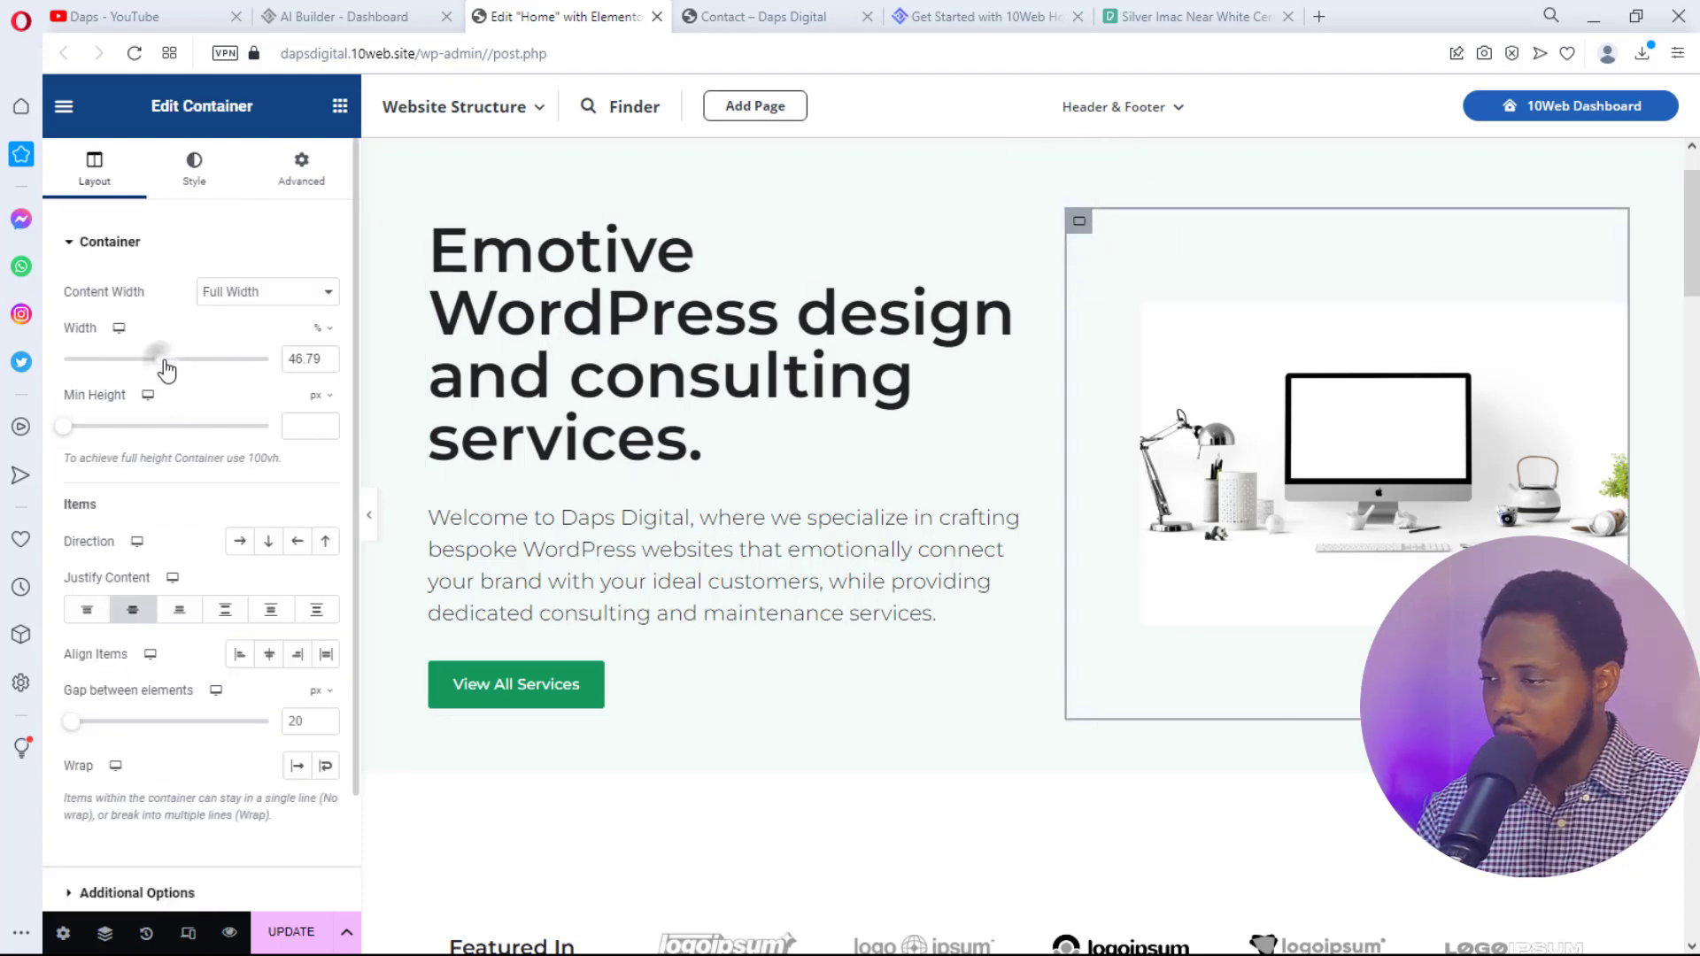
{"action": "left_click_drag", "start_coordinate": [166, 370], "coordinate": [169, 373]}
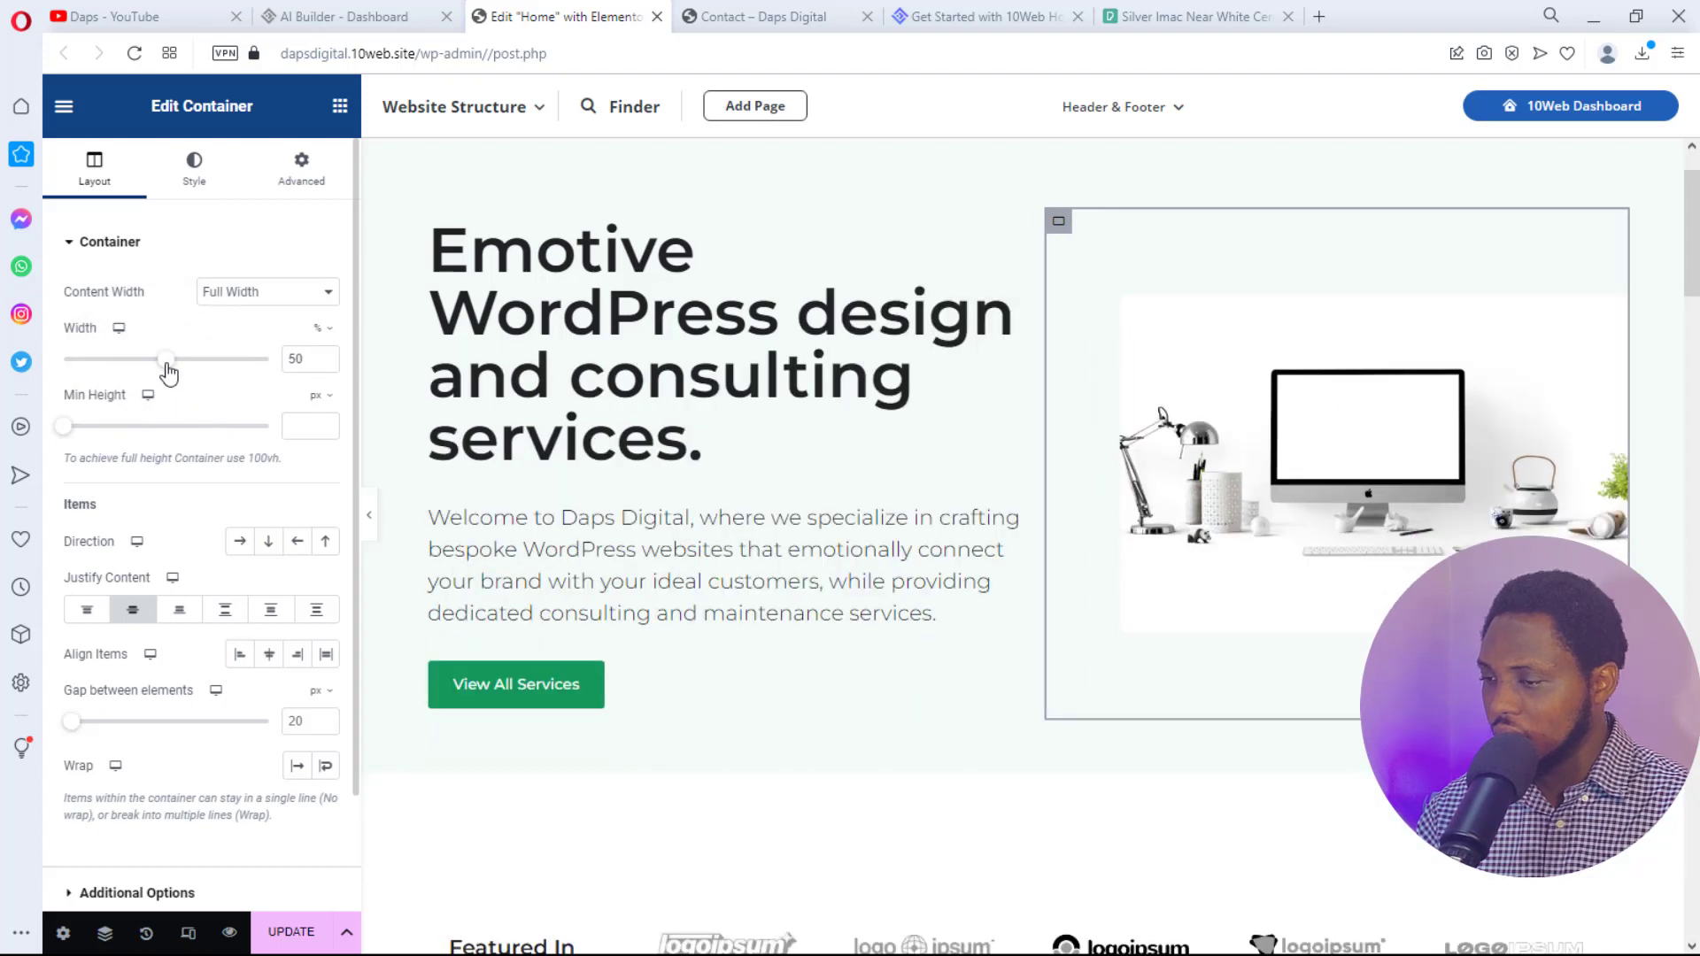
{"action": "left_click", "coordinate": [302, 173]}
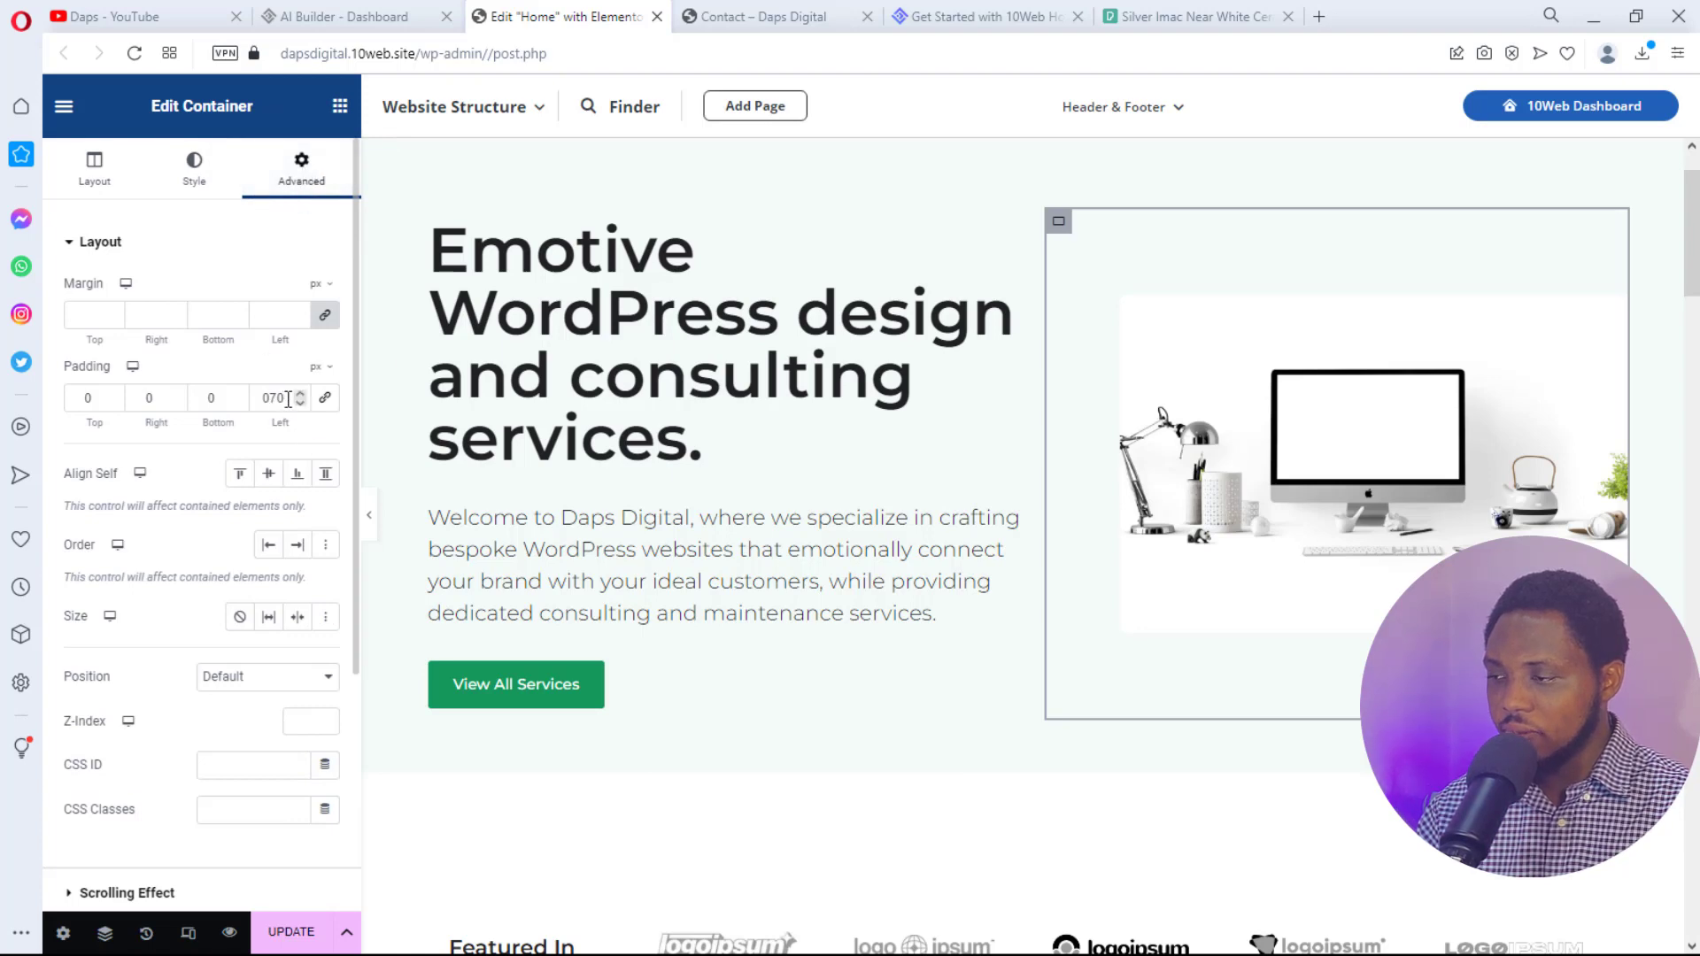
{"action": "left_click_drag", "start_coordinate": [288, 399], "coordinate": [257, 399]}
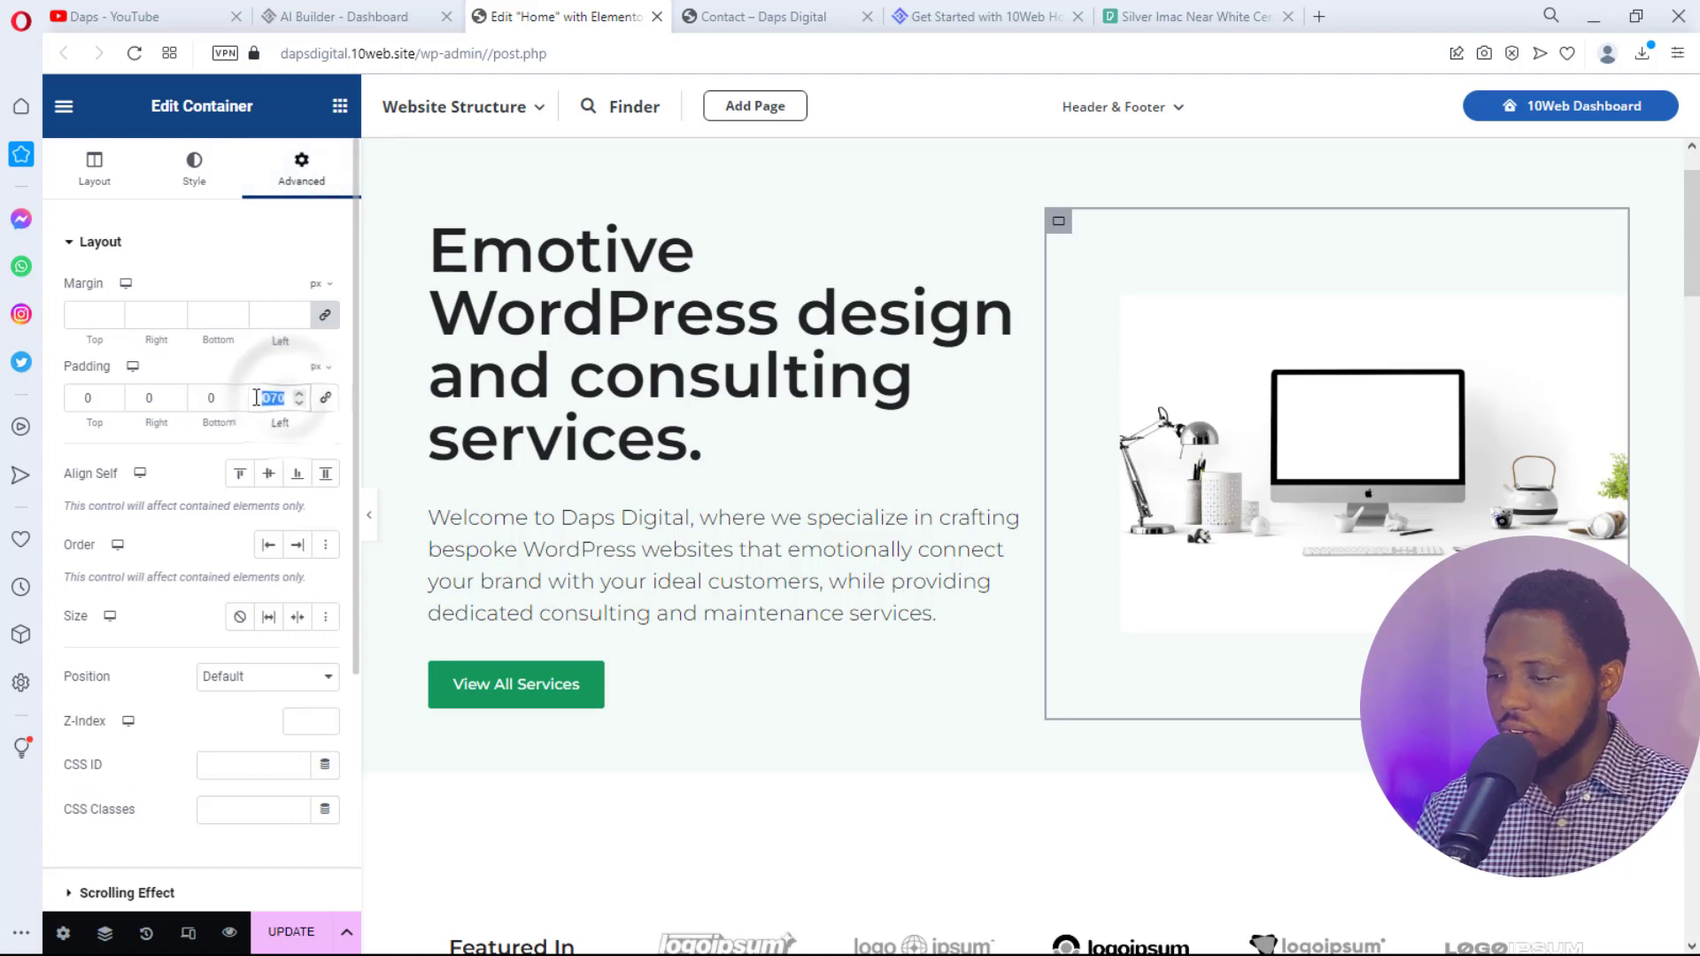
{"action": "type", "text": "0"}
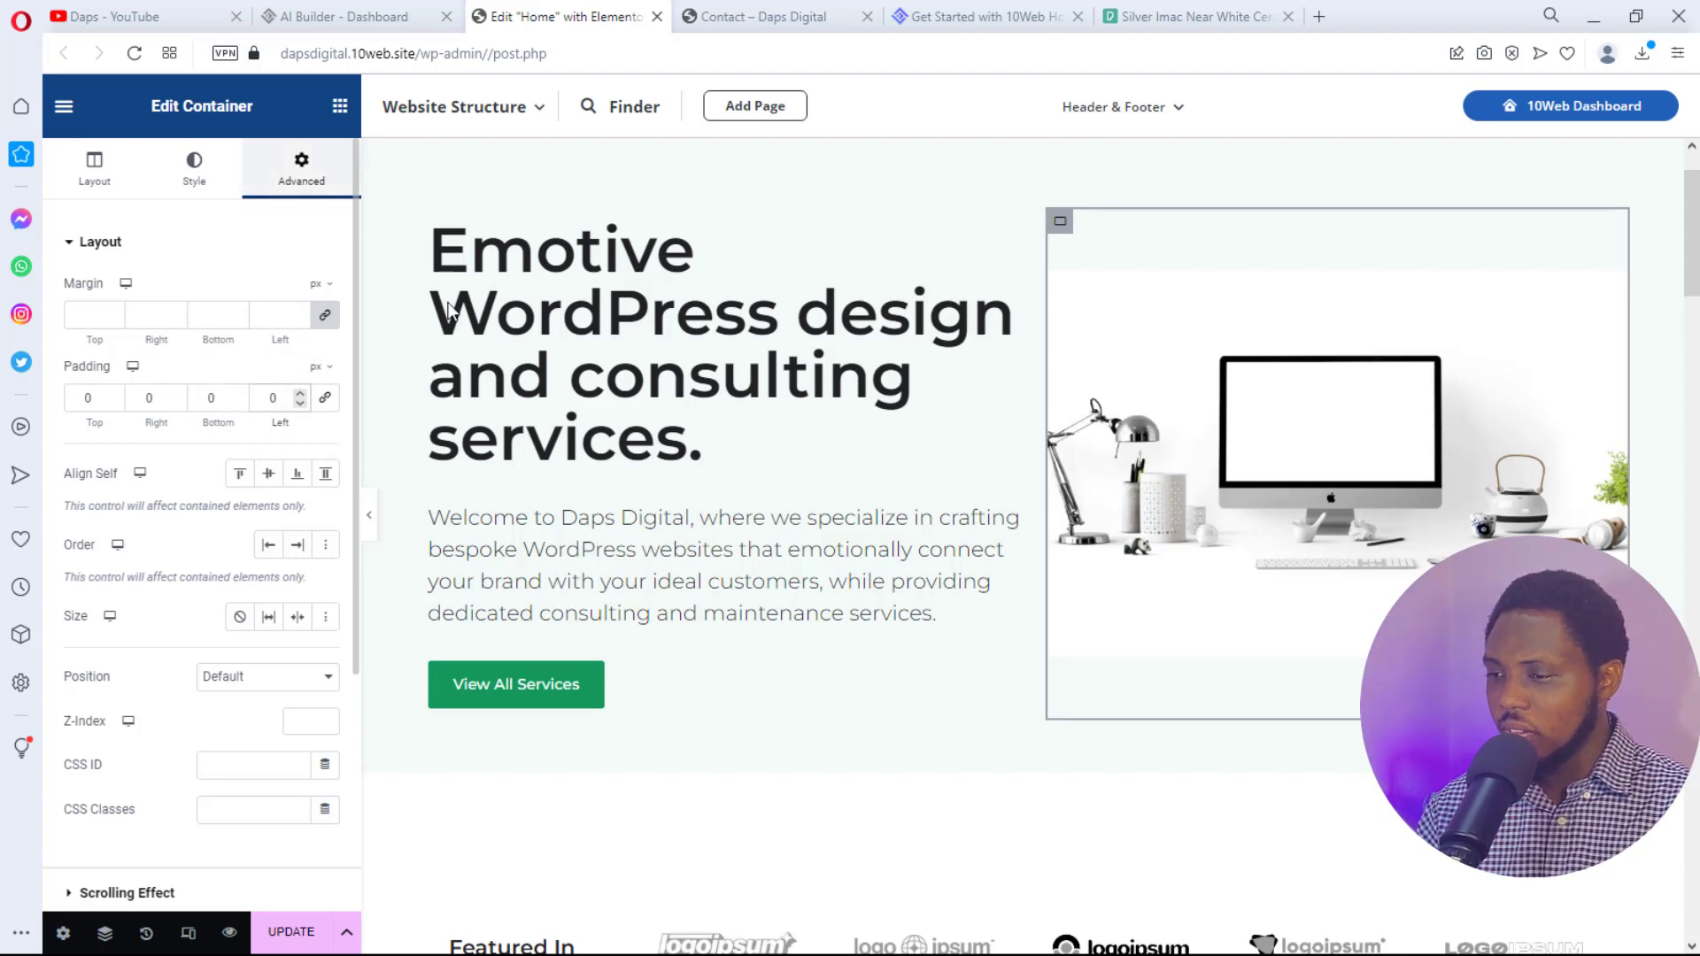
{"action": "left_click", "coordinate": [371, 529]}
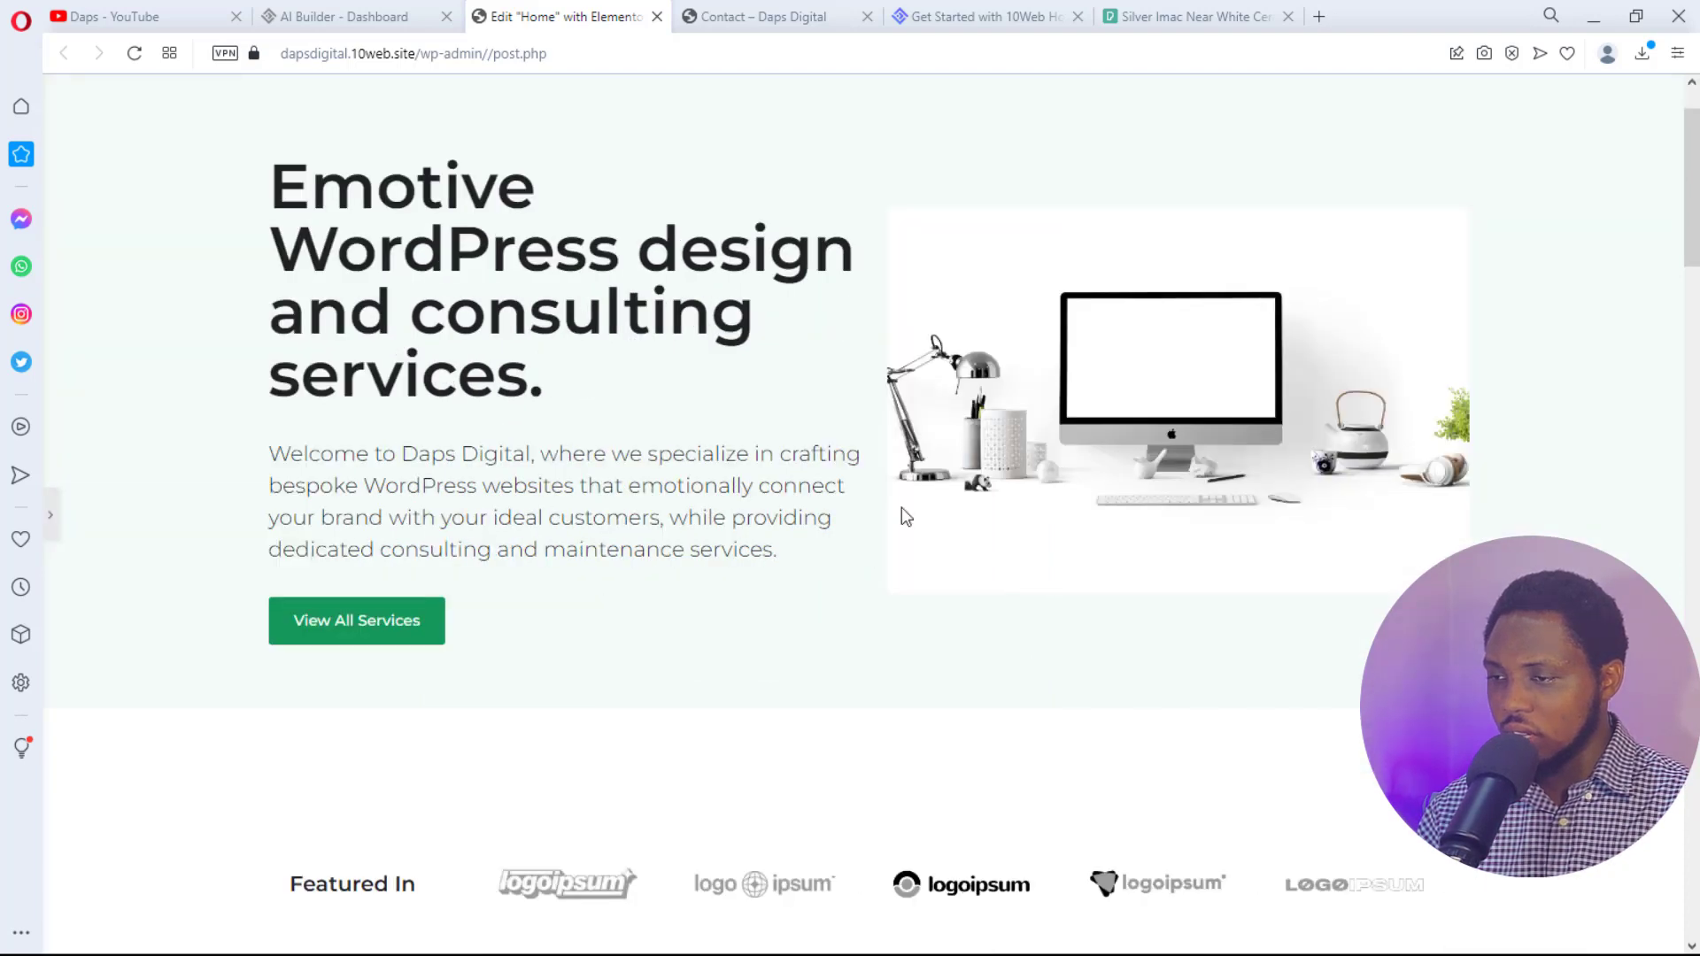
- Select the hero iMac image to show its style settings, with width at 100%
{"action": "scroll", "coordinate": [949, 505], "scroll_direction": "up", "scroll_amount": 1}
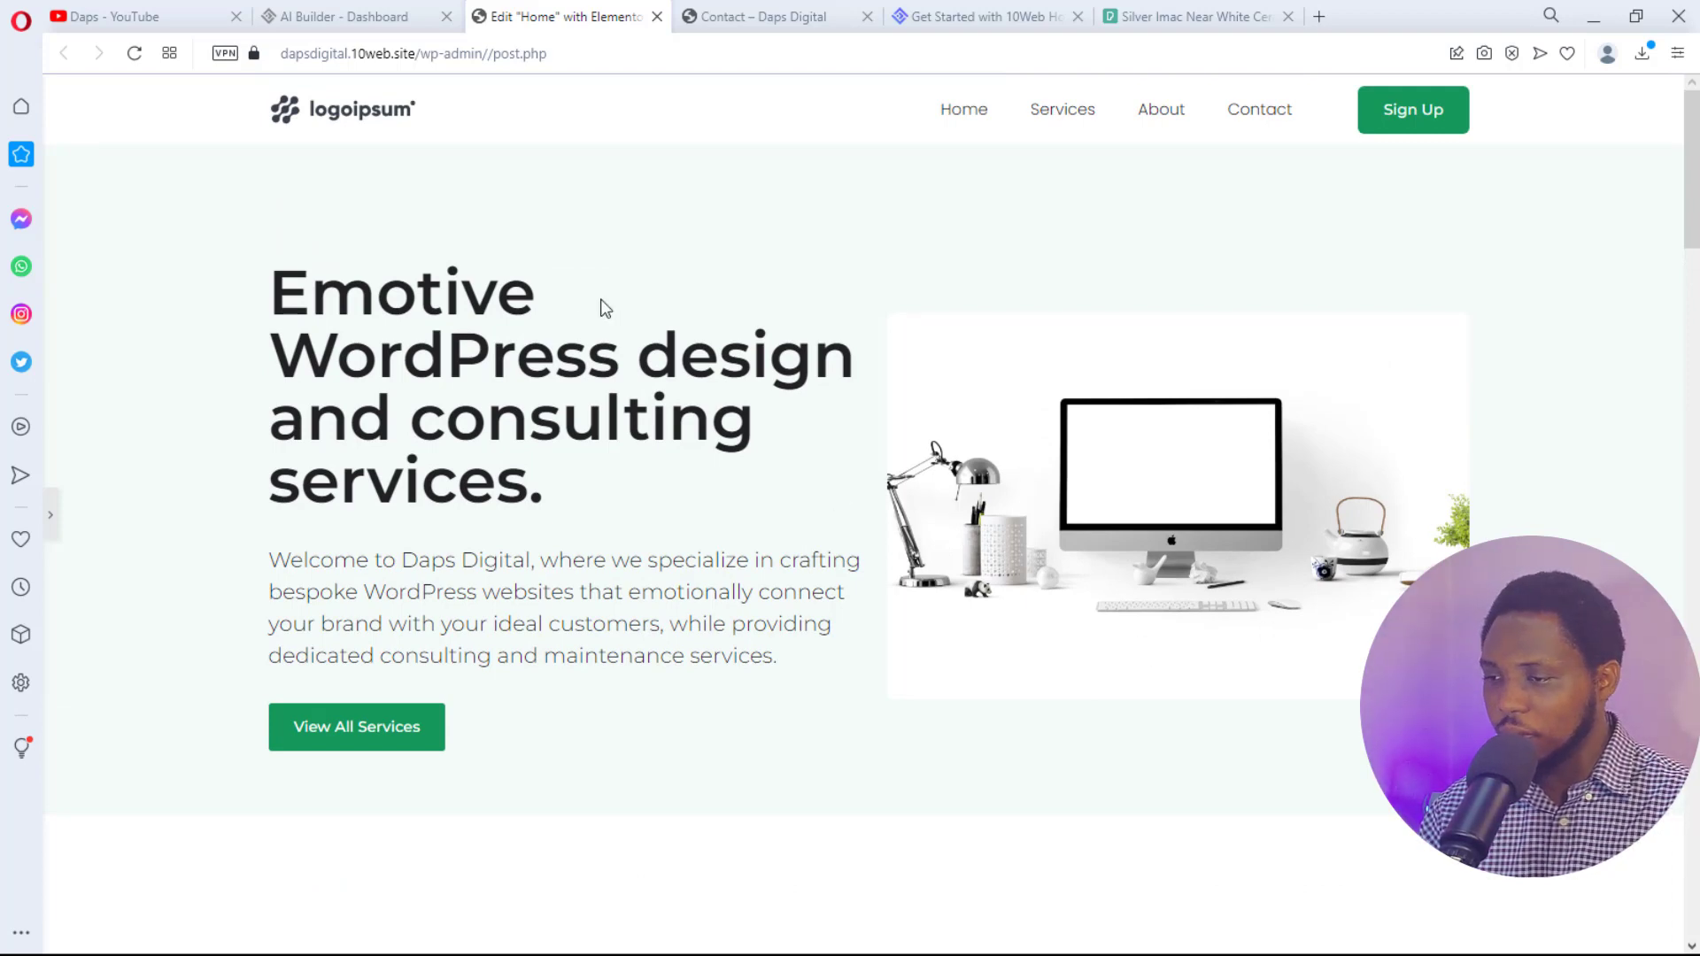
{"action": "left_click", "coordinate": [50, 515]}
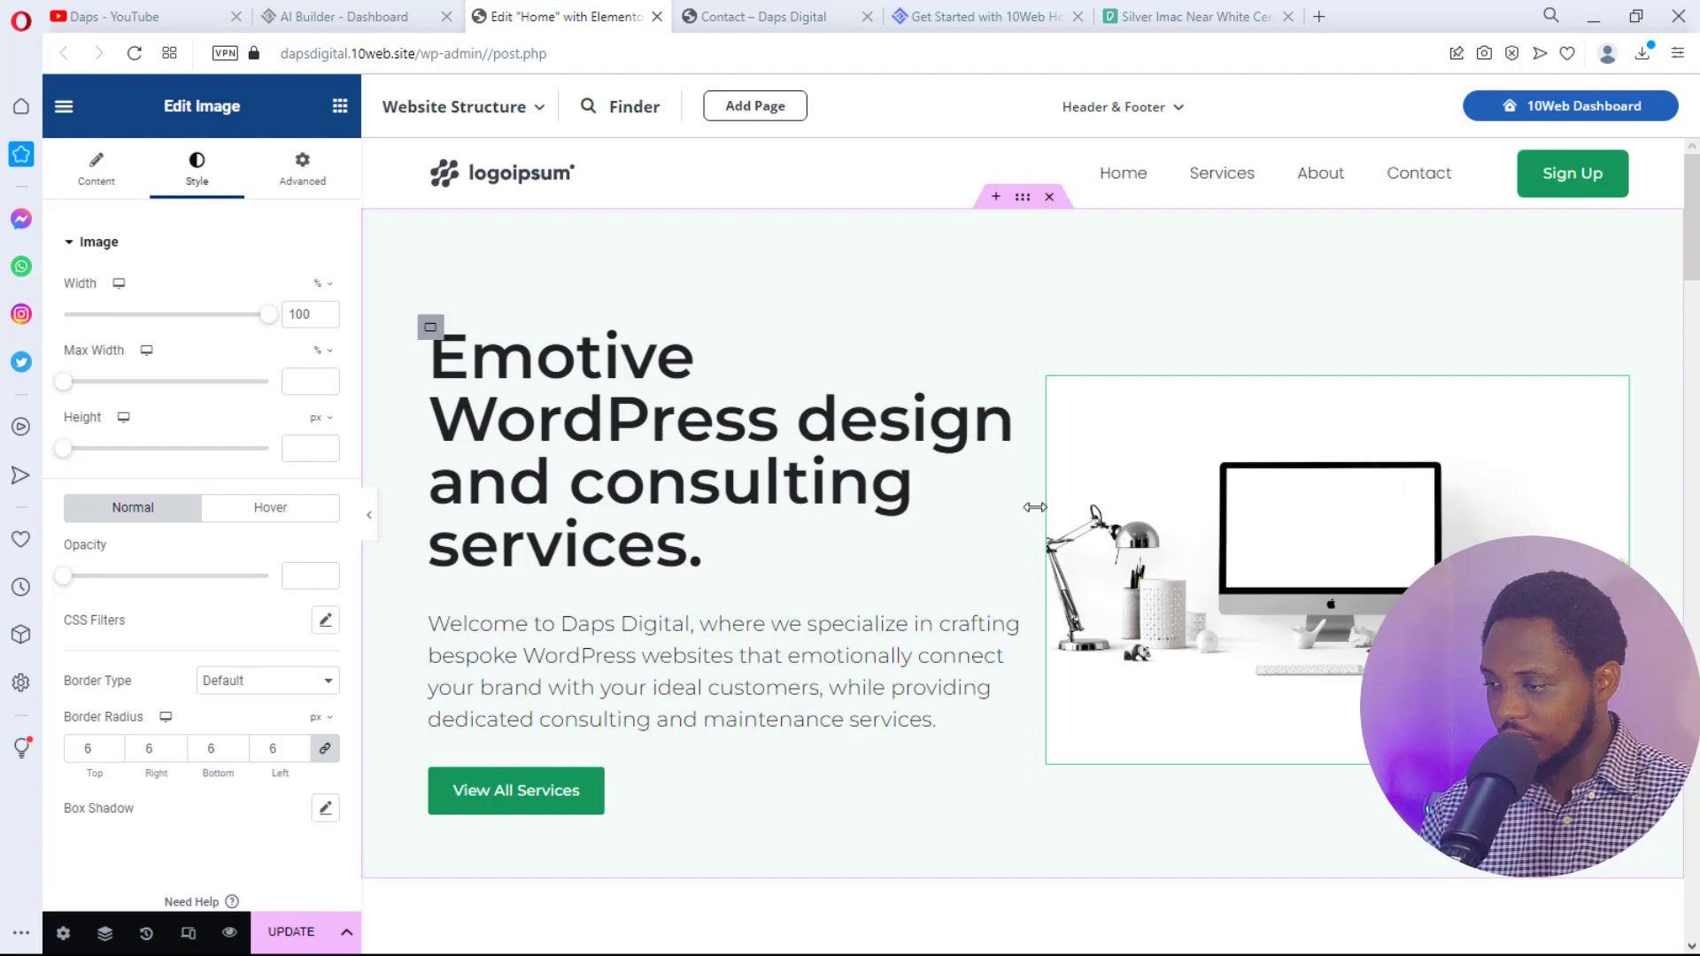
- Narrow the hero image column slightly and shrink the hero heading font from 59 px to 49 px
{"action": "left_click_drag", "start_coordinate": [1023, 504], "coordinate": [1007, 503]}
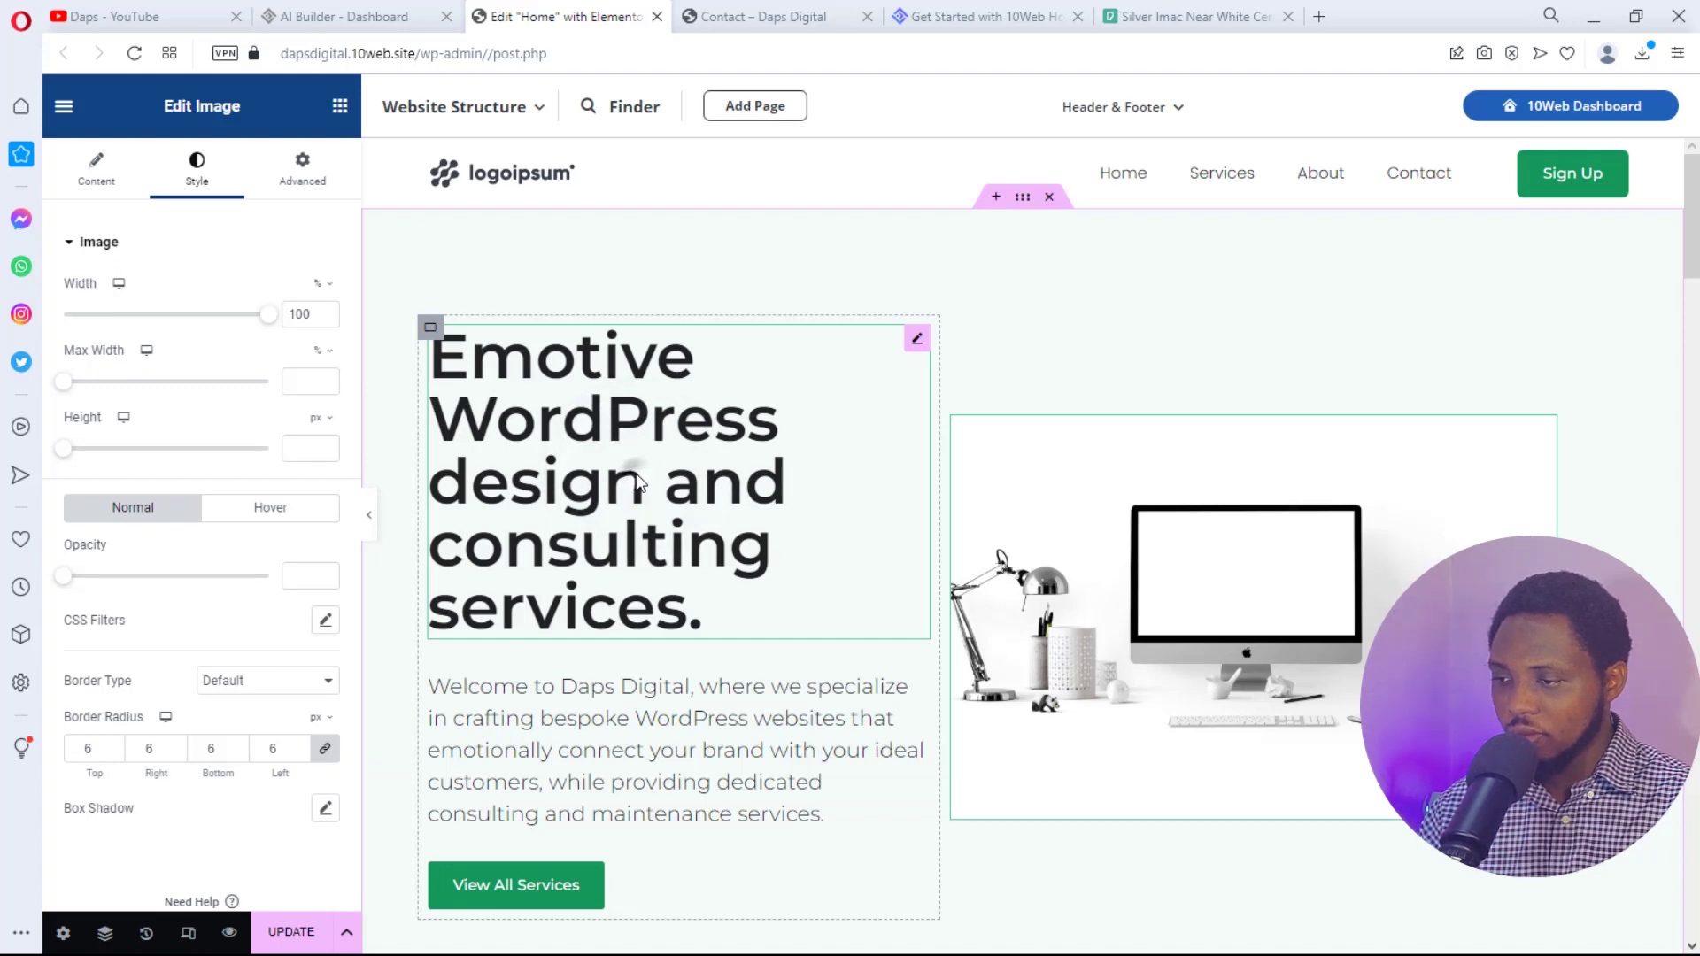
{"action": "left_click", "coordinate": [636, 483]}
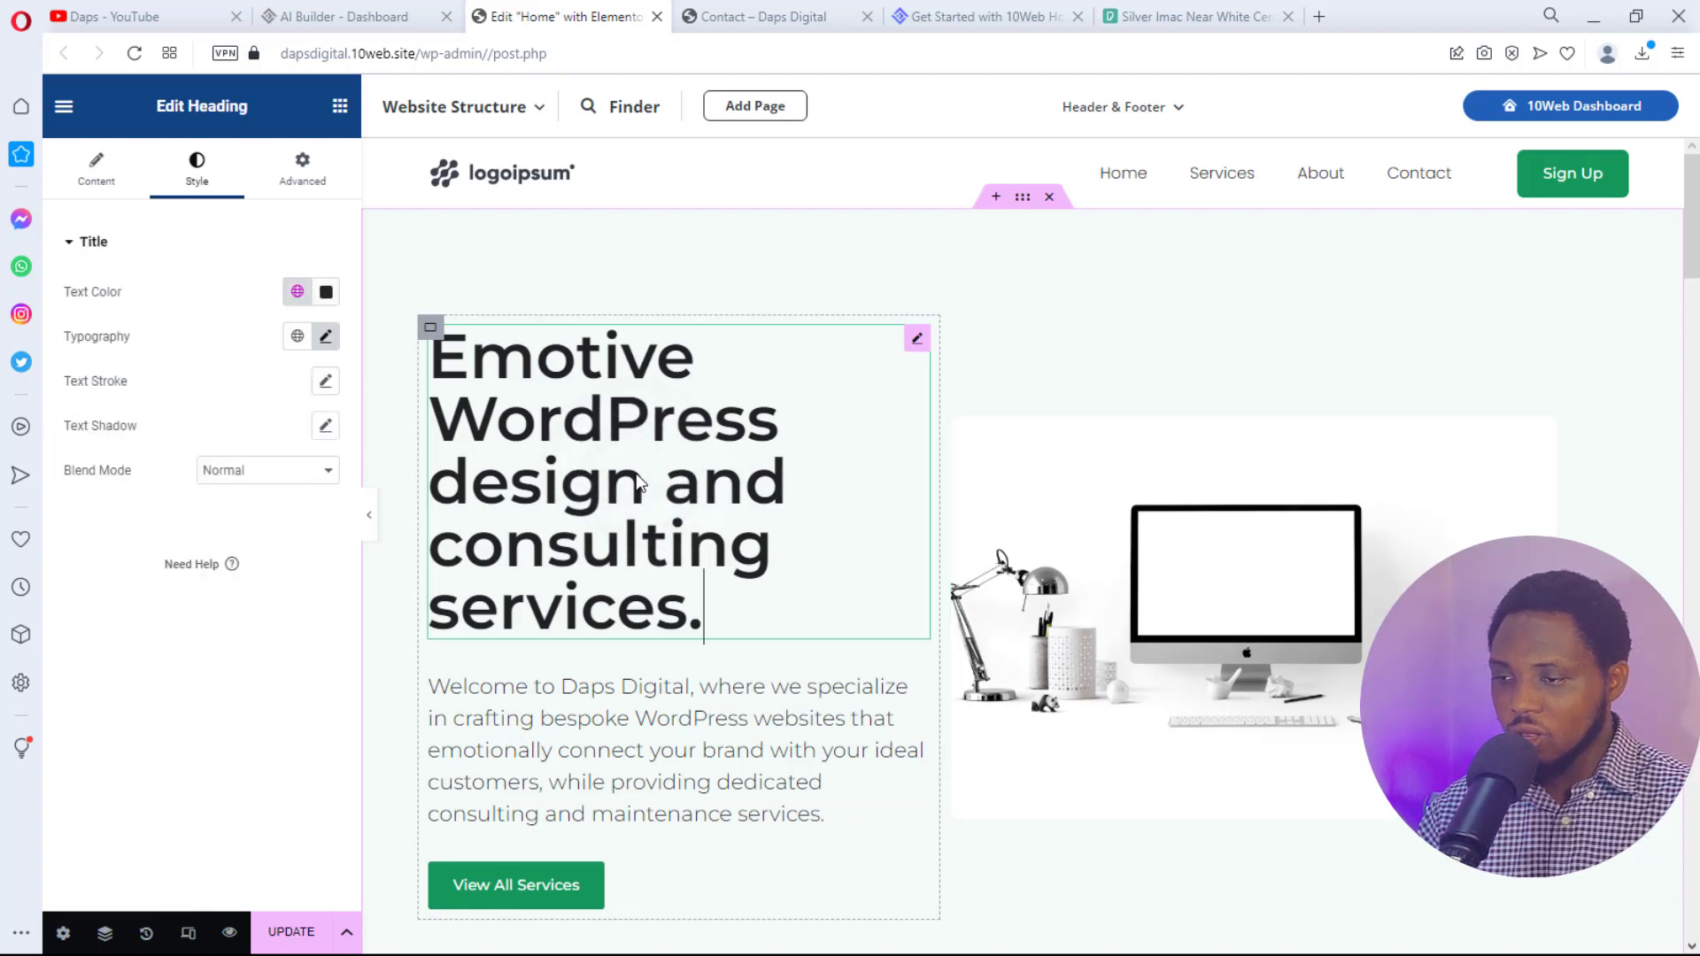
{"action": "left_click", "coordinate": [326, 337]}
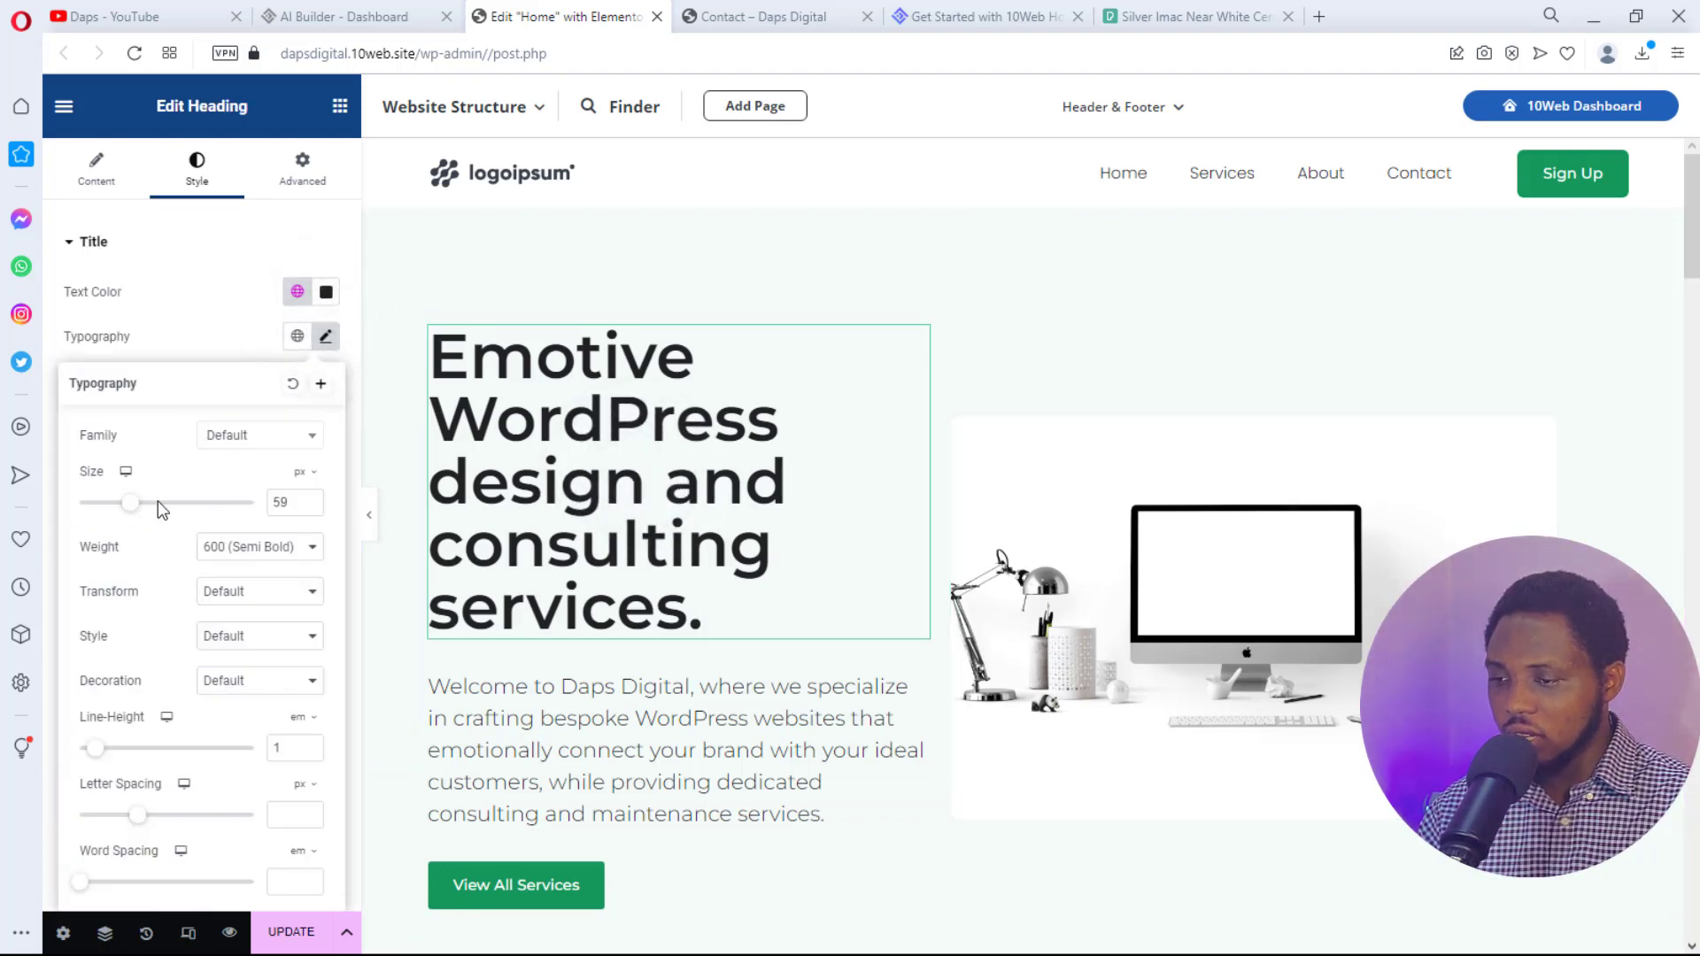
{"action": "left_click_drag", "start_coordinate": [135, 505], "coordinate": [126, 511]}
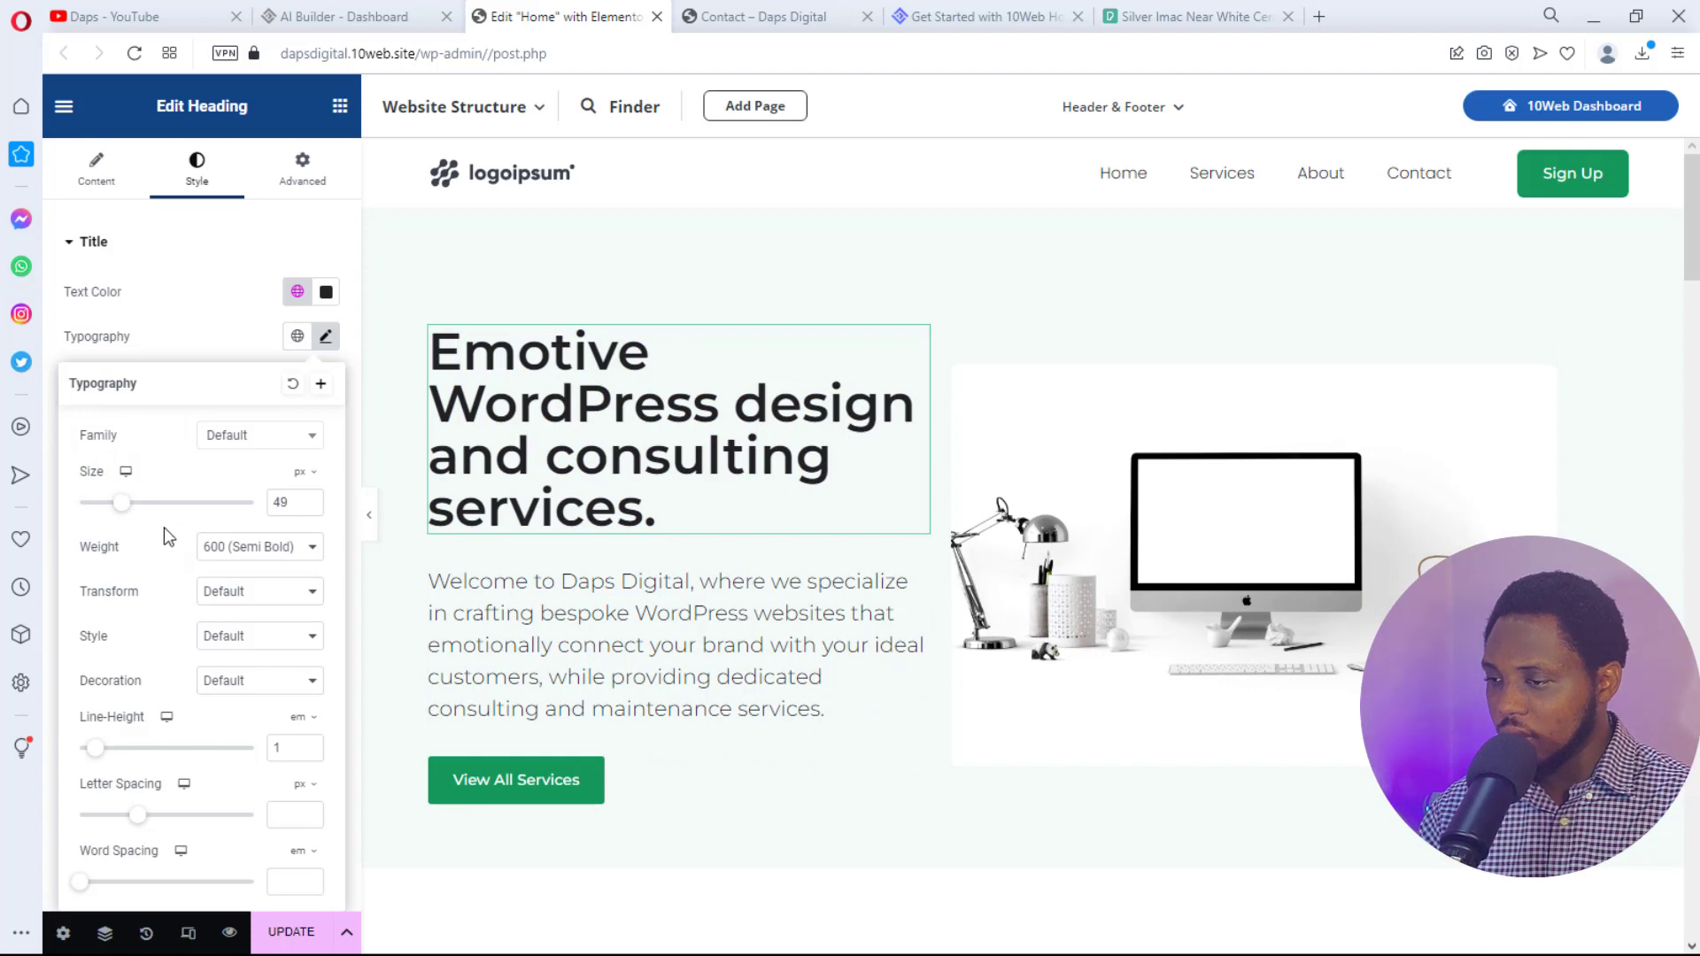
{"action": "left_click", "coordinate": [560, 651]}
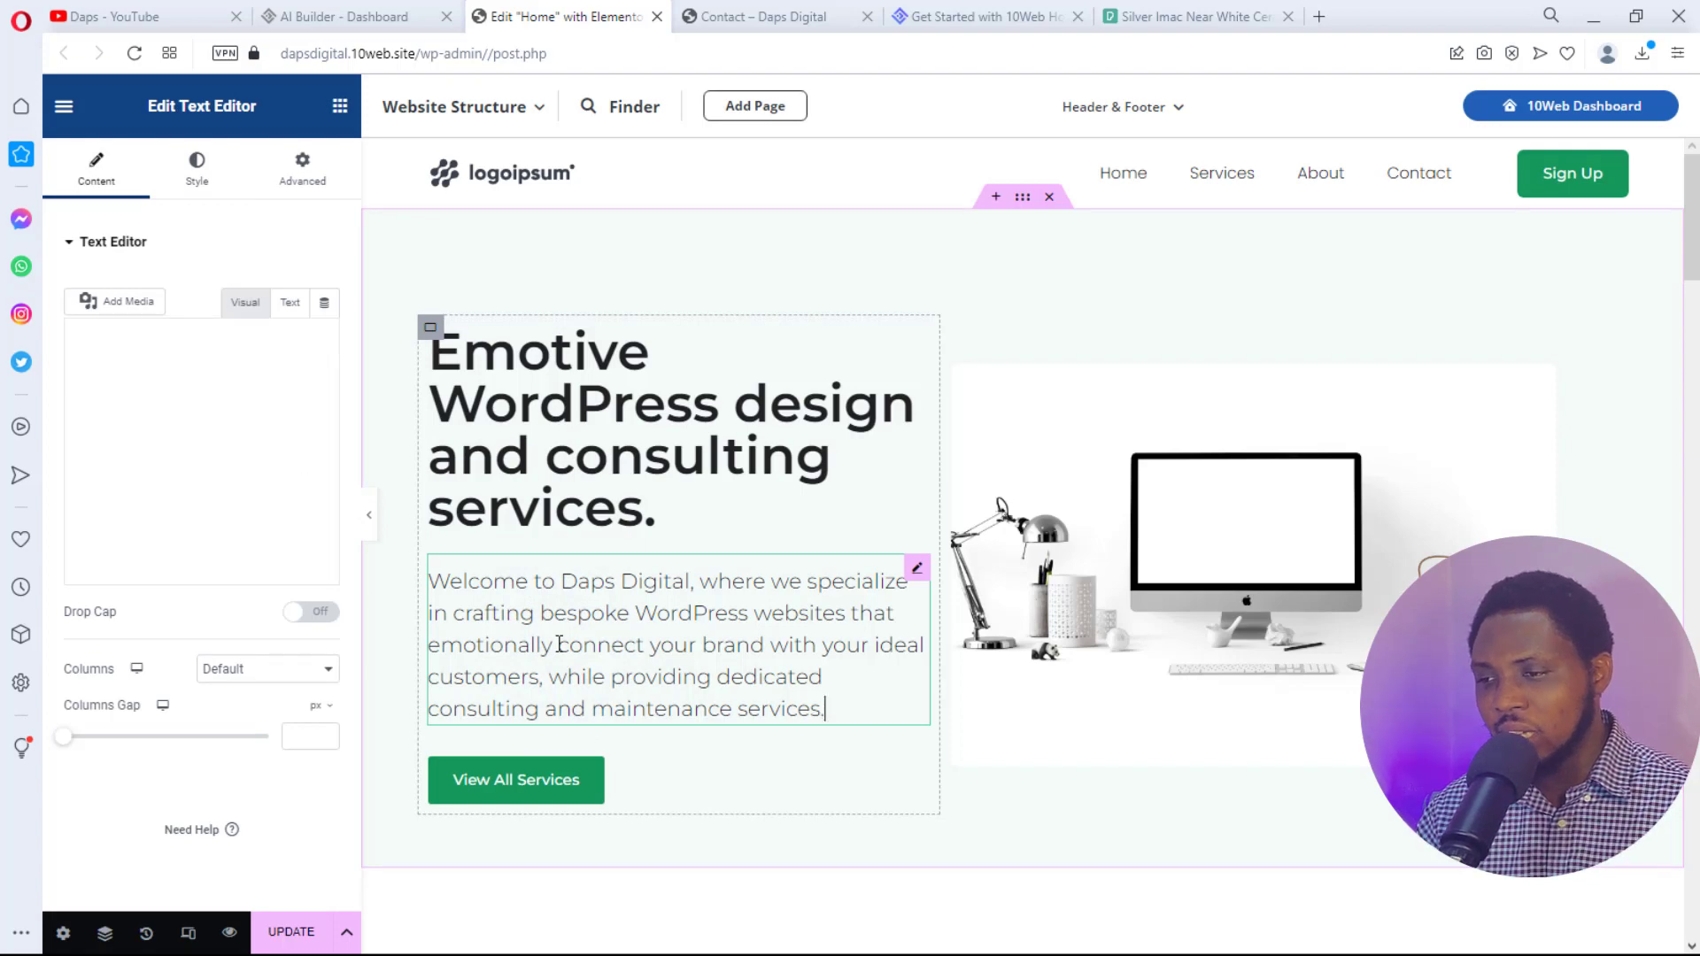
- Change the welcome paragraph's font size from 20 px to 16 px, then preview the page with the panel hidden
{"action": "left_click", "coordinate": [200, 185]}
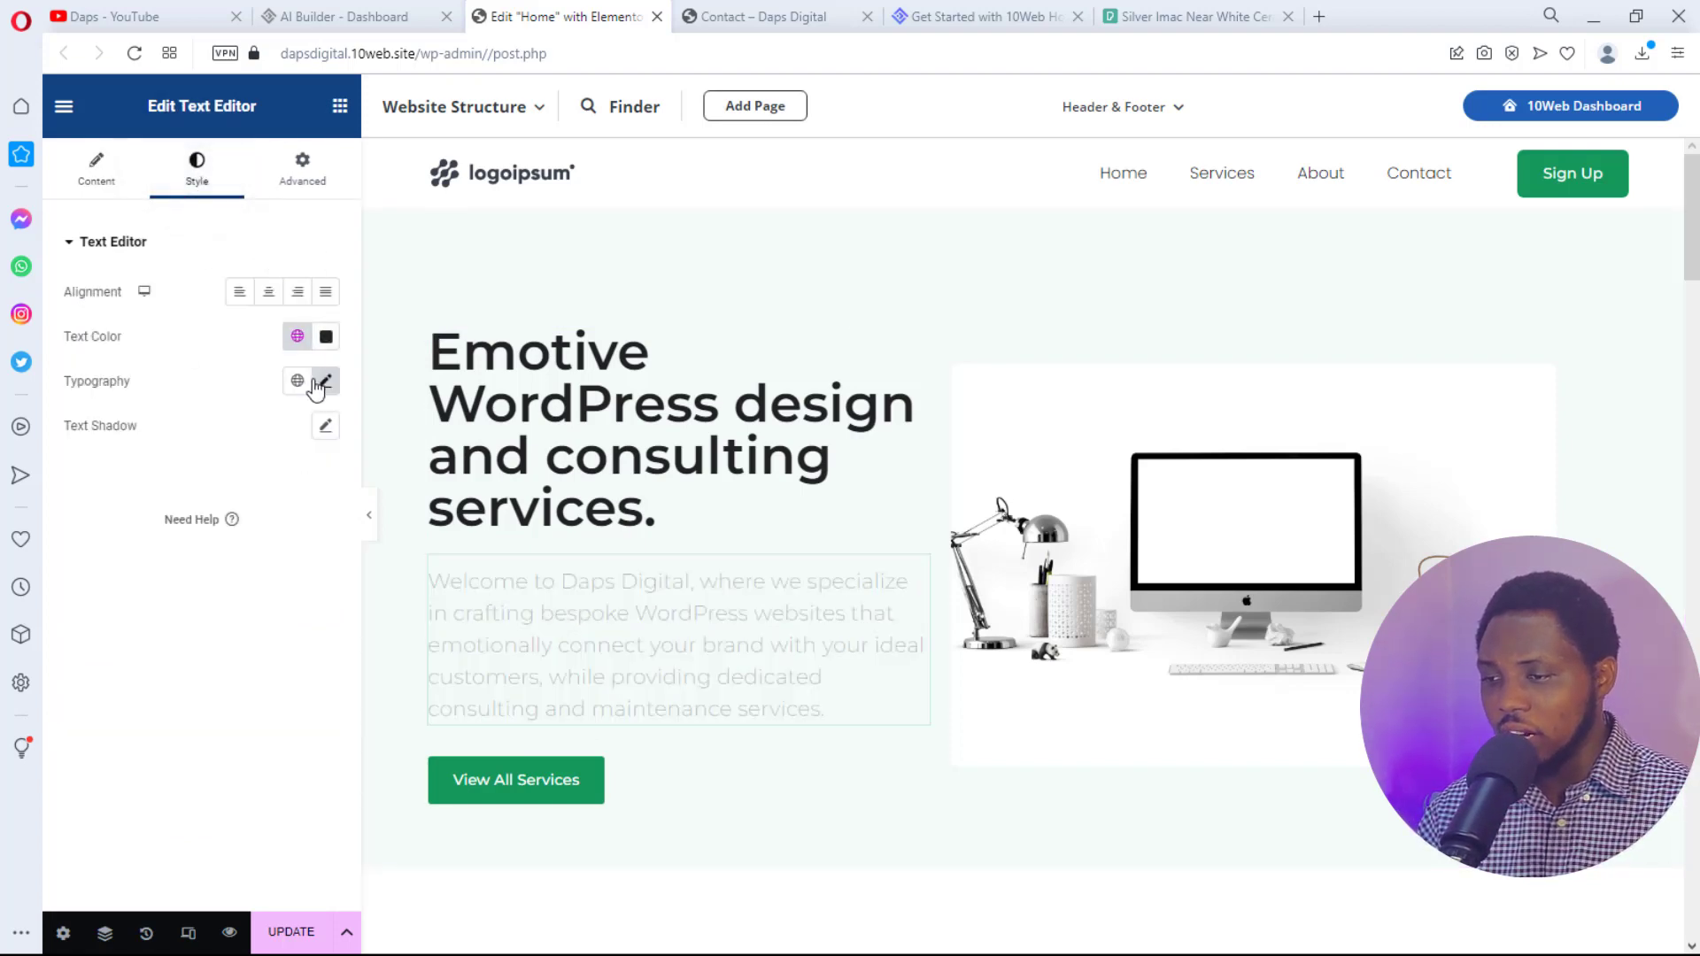
{"action": "left_click", "coordinate": [326, 382]}
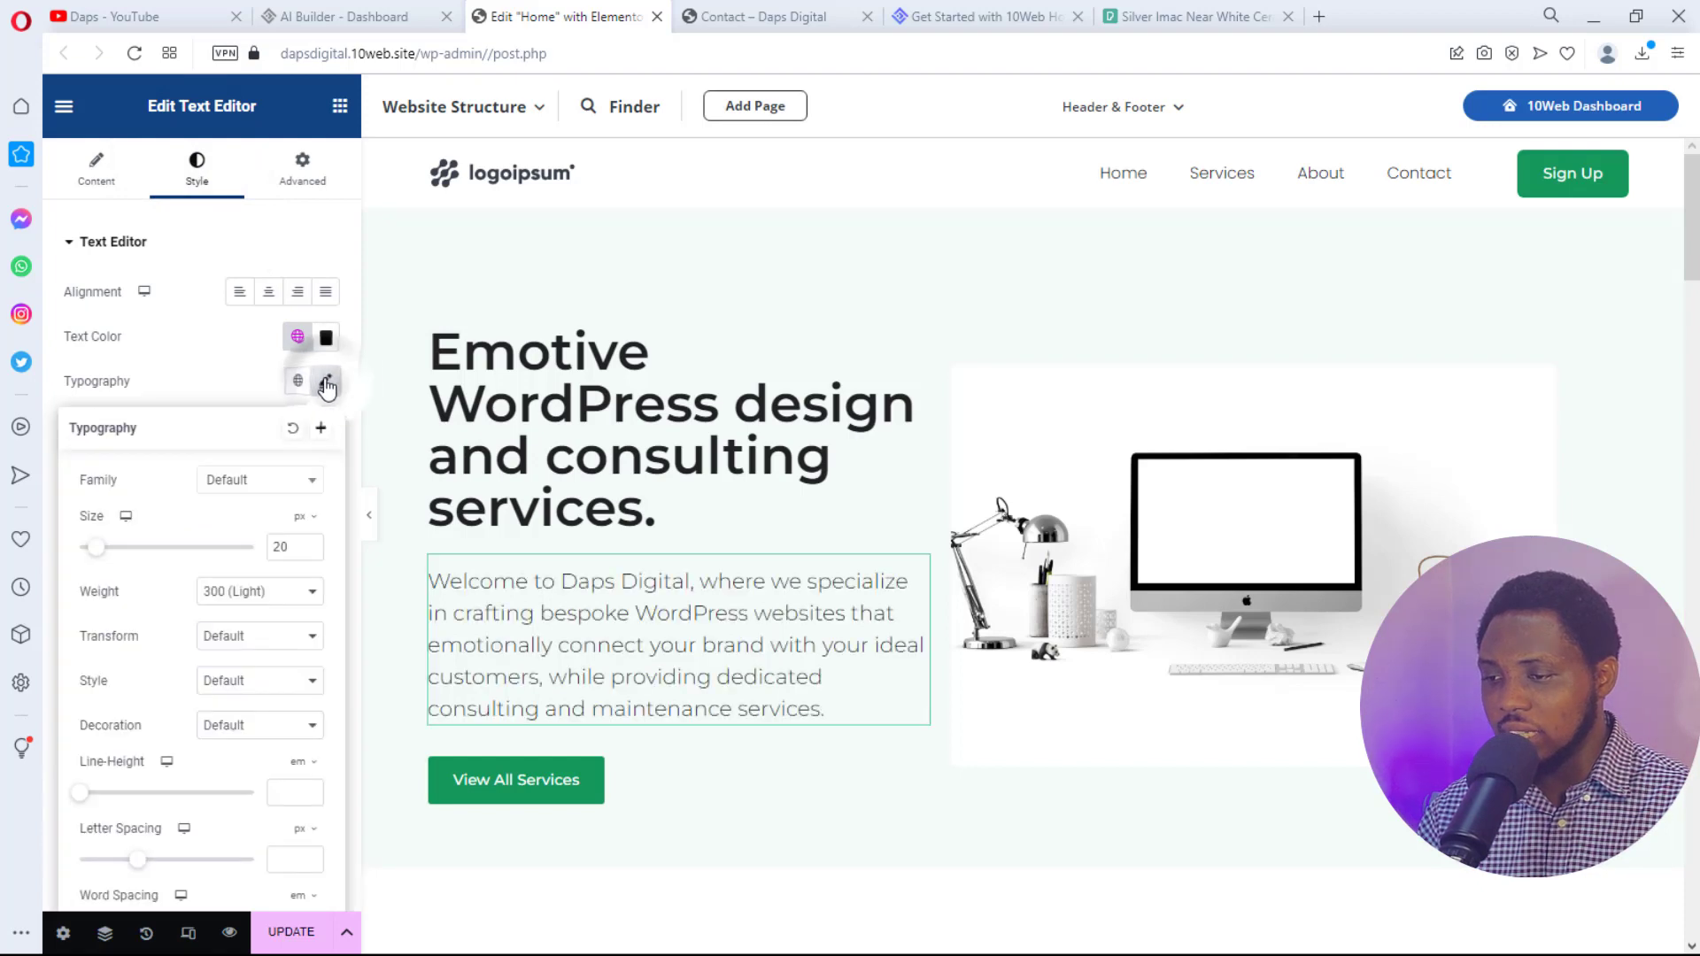
{"action": "double_click", "coordinate": [293, 549]}
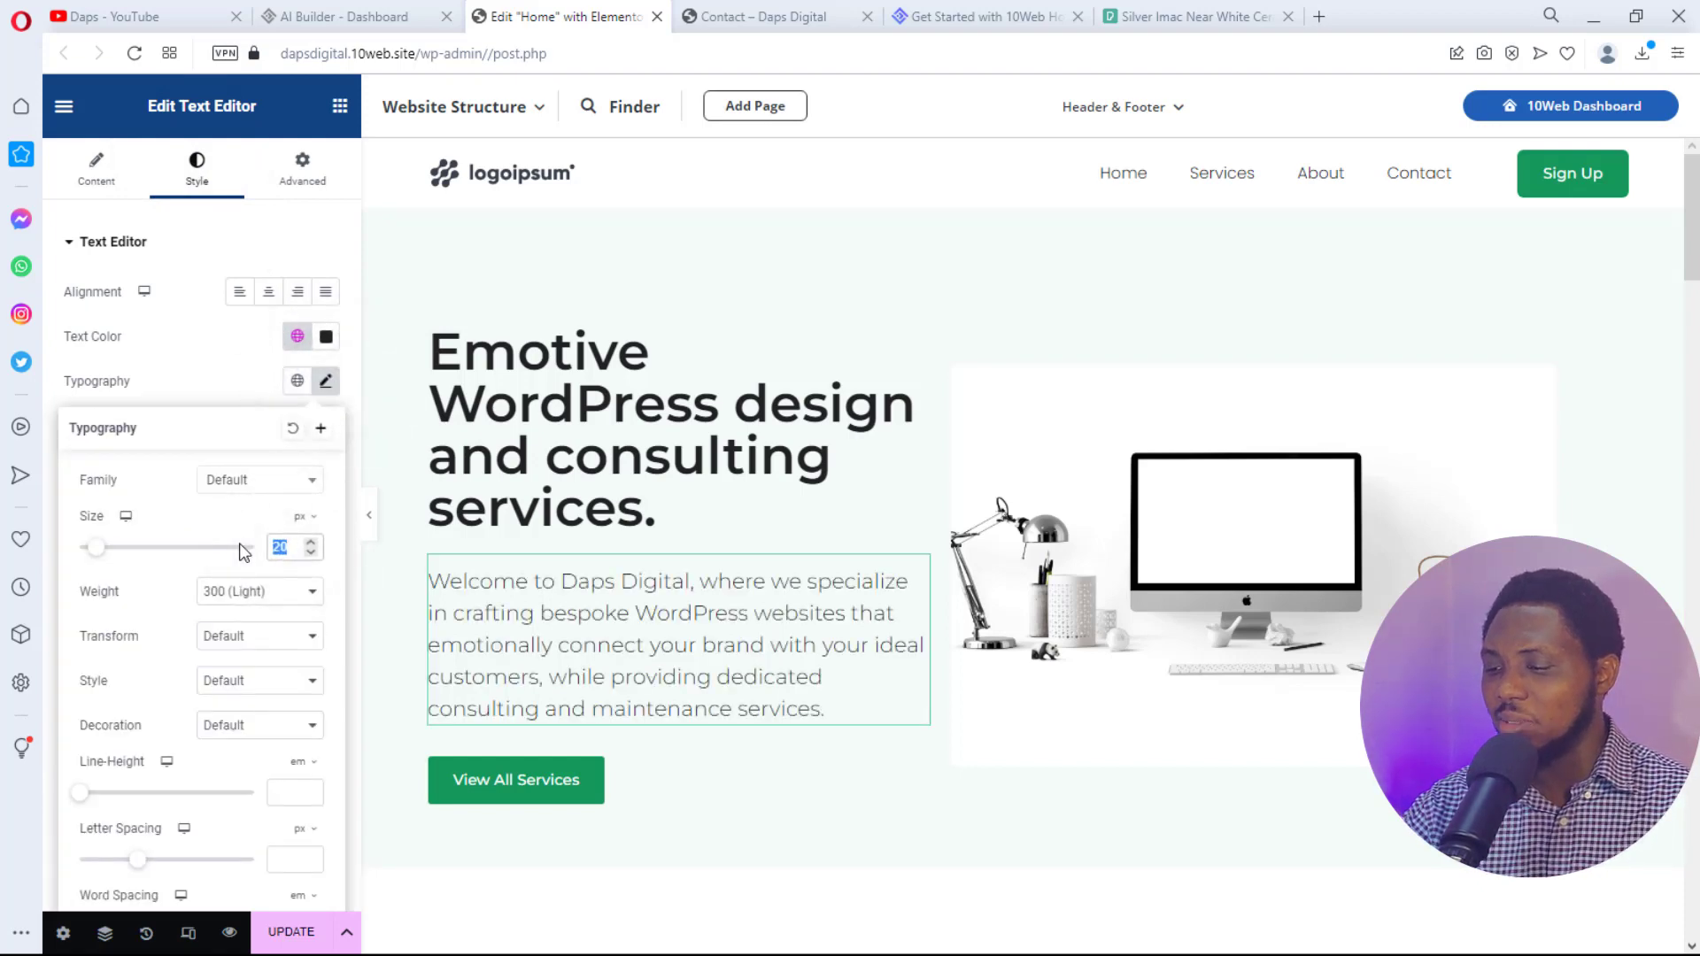
{"action": "type", "text": "16"}
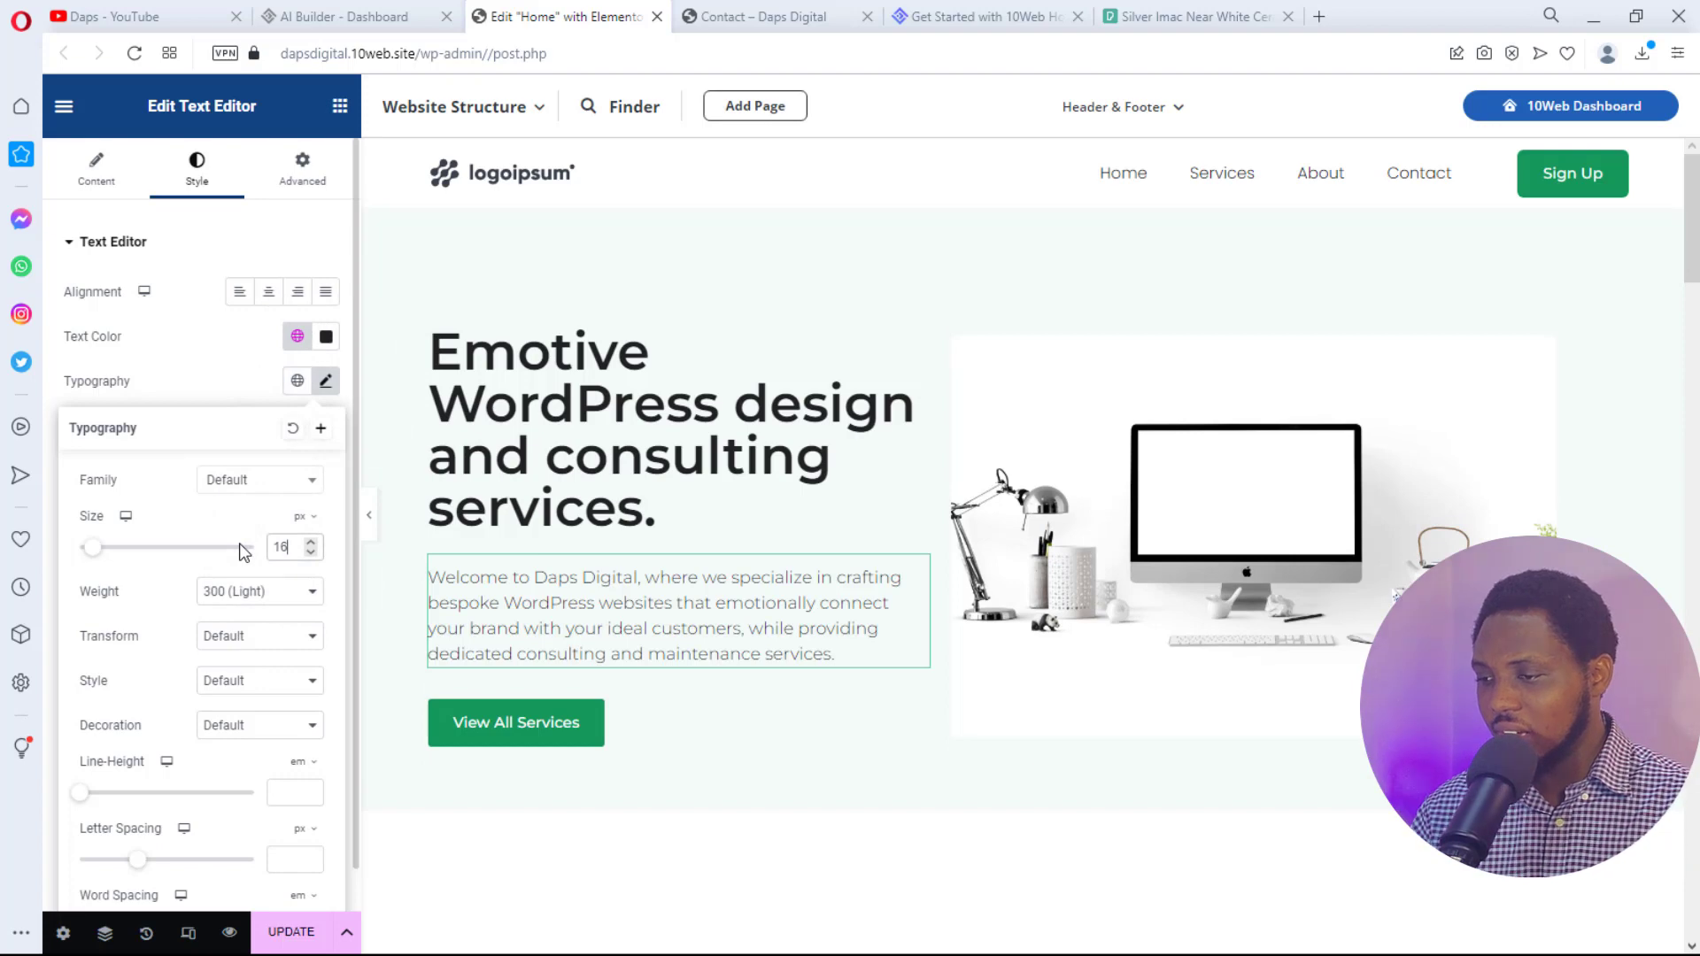
{"action": "left_click", "coordinate": [369, 529]}
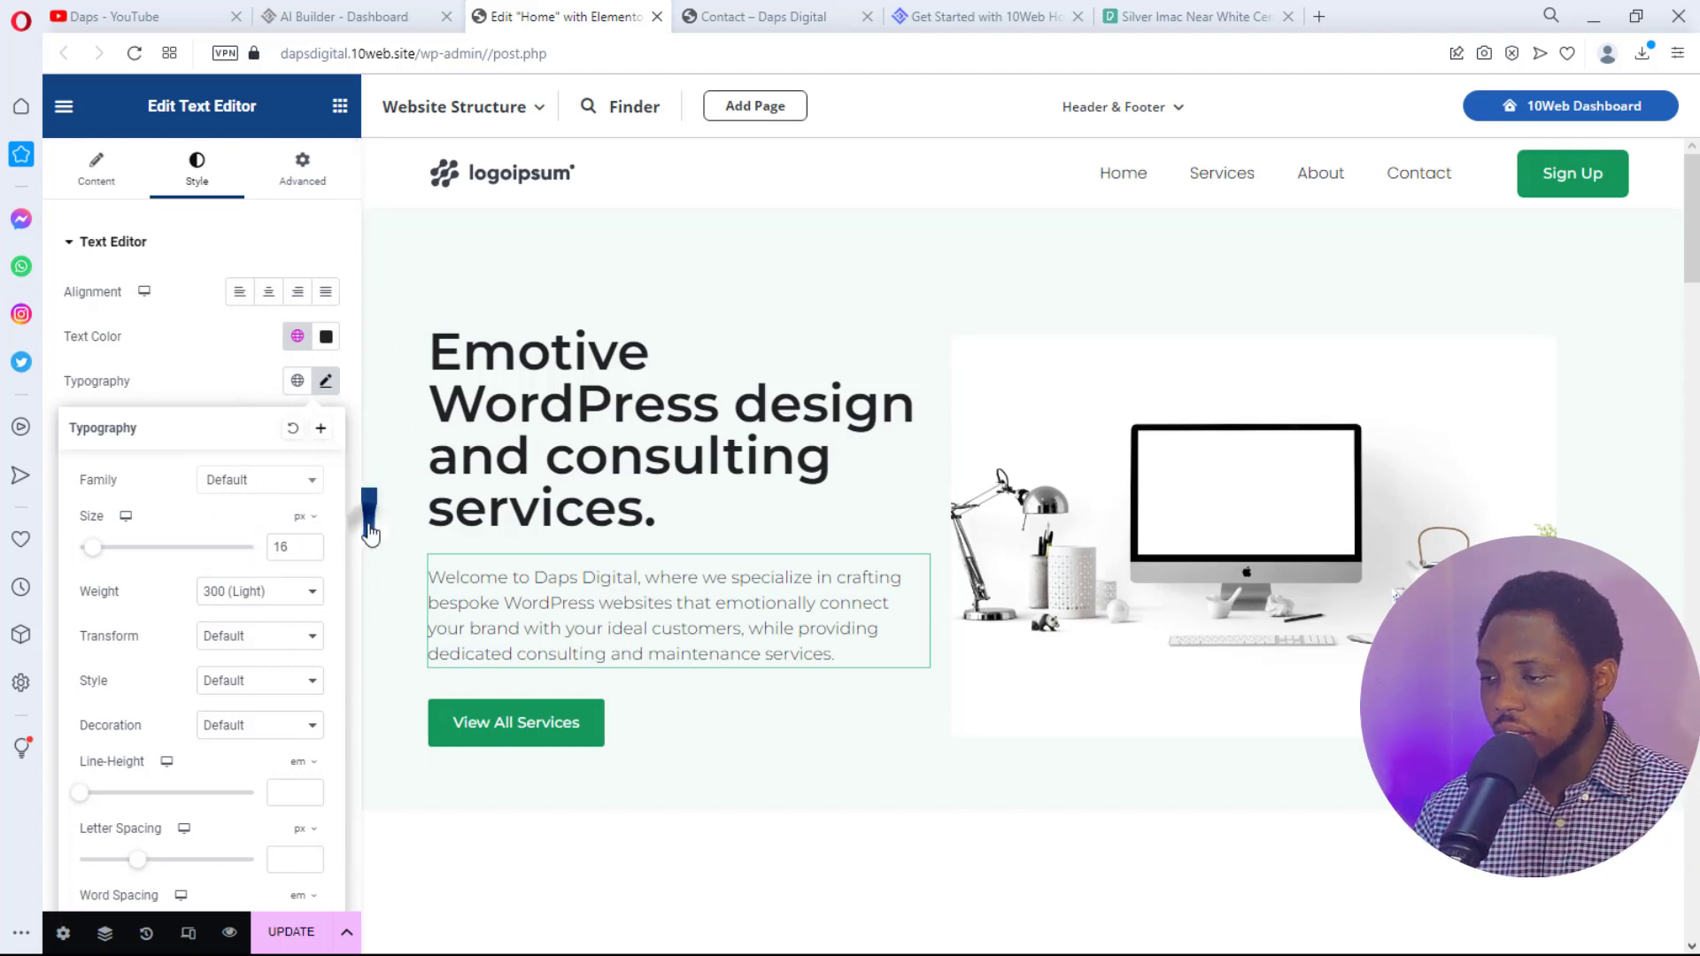
{"action": "left_click", "coordinate": [370, 529]}
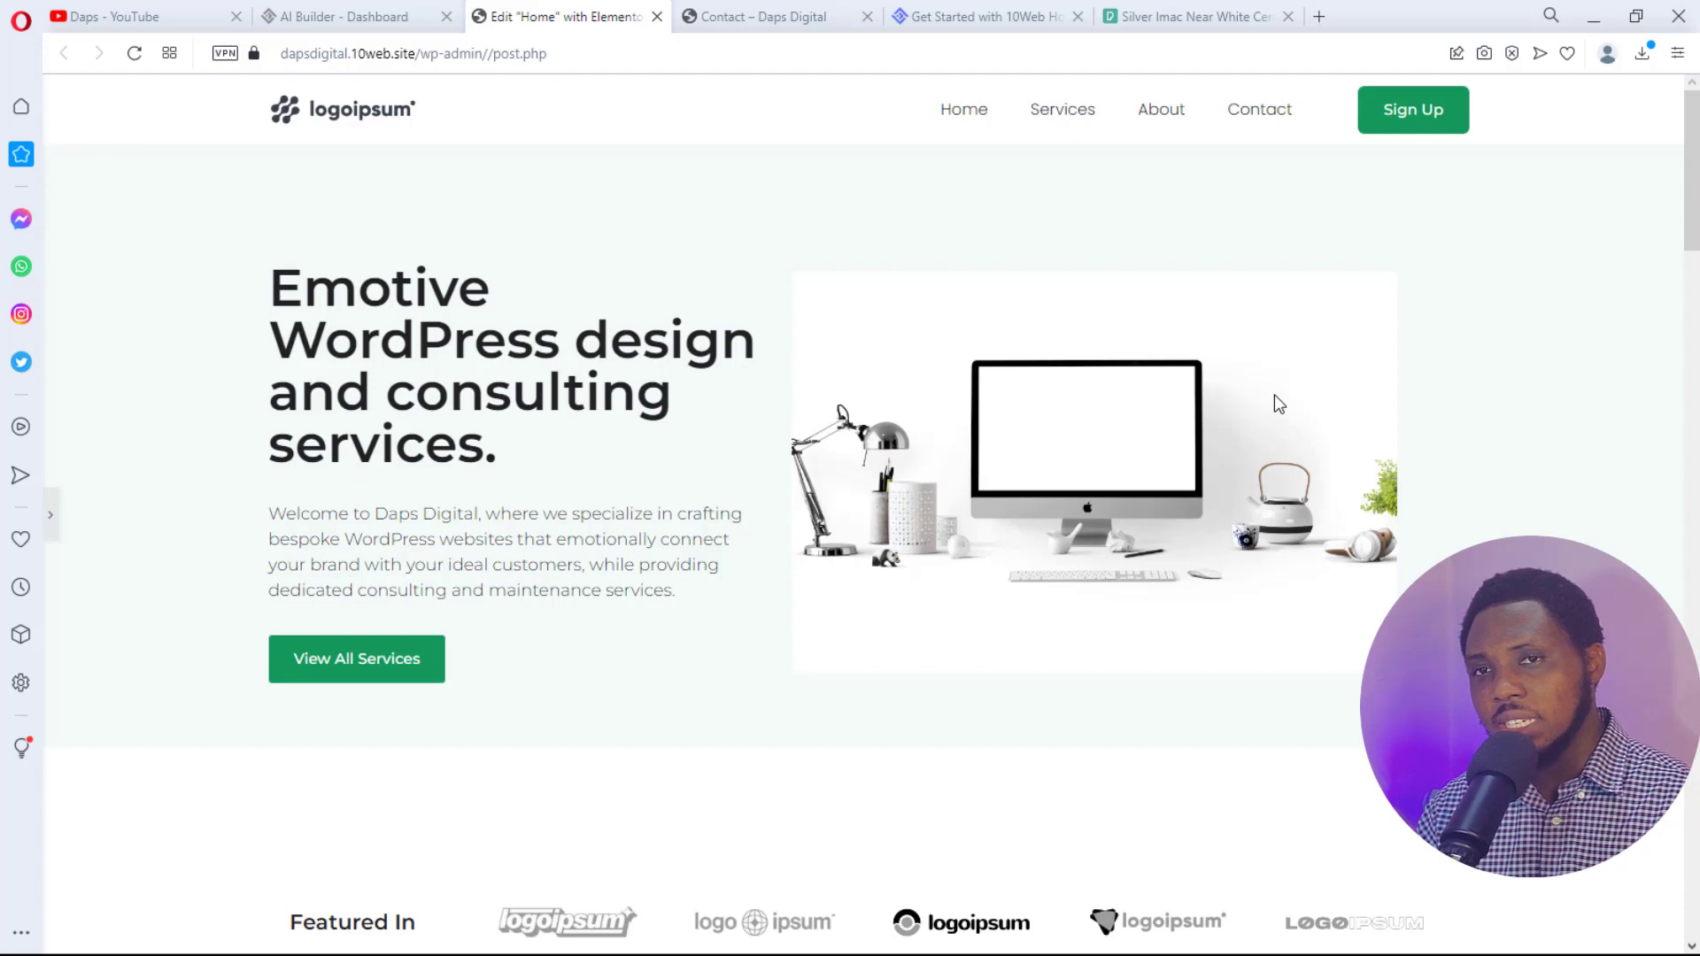
- Reopen the collapsed editing panel and return to the three Our services cards
{"action": "scroll", "coordinate": [1273, 395], "scroll_direction": "down", "scroll_amount": 5}
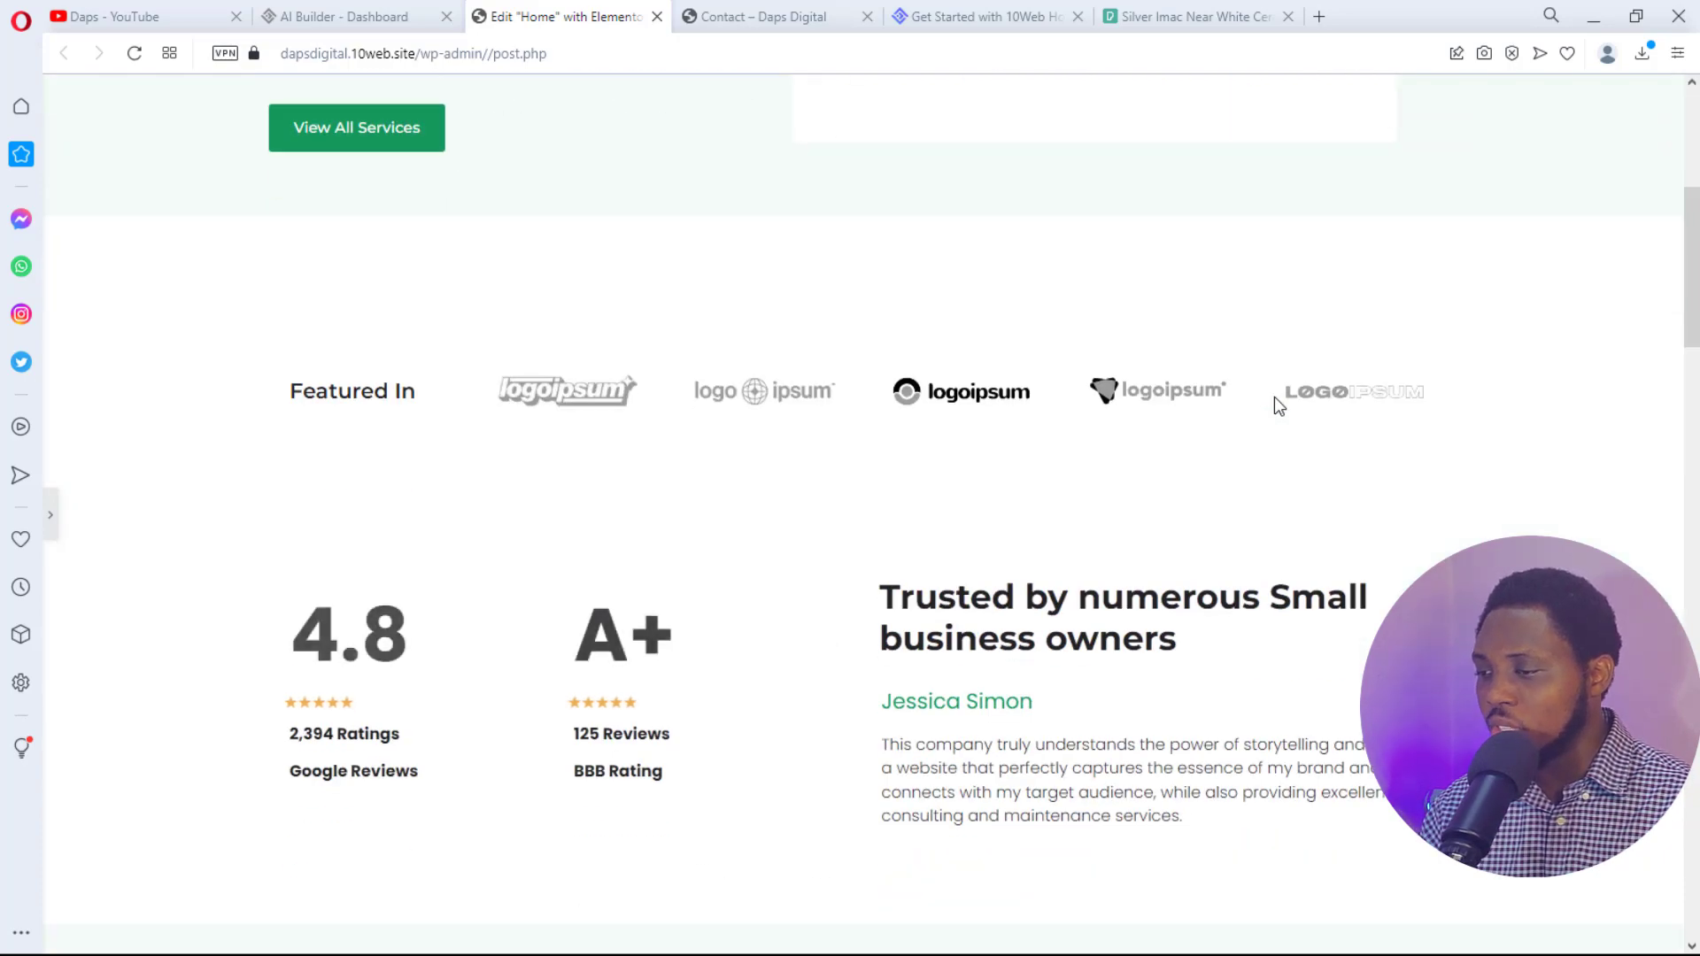
{"action": "scroll", "coordinate": [1274, 397], "scroll_direction": "down", "scroll_amount": 5}
{"action": "scroll", "coordinate": [1273, 397], "scroll_direction": "down", "scroll_amount": 5}
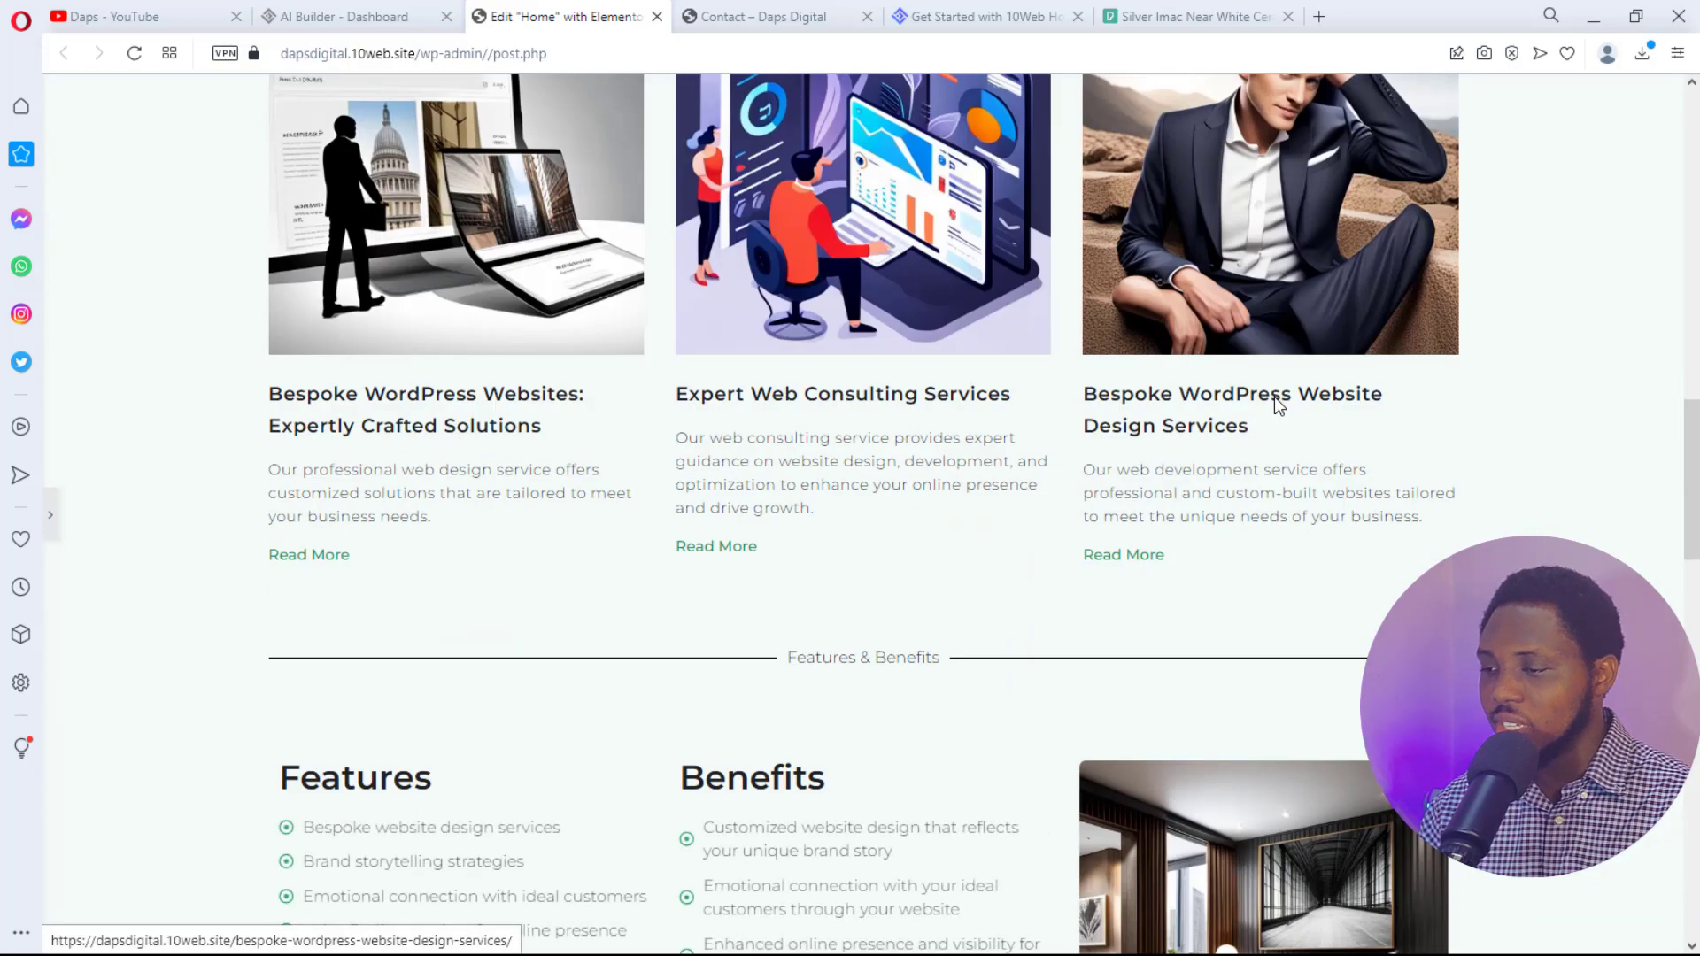
{"action": "left_click", "coordinate": [53, 514]}
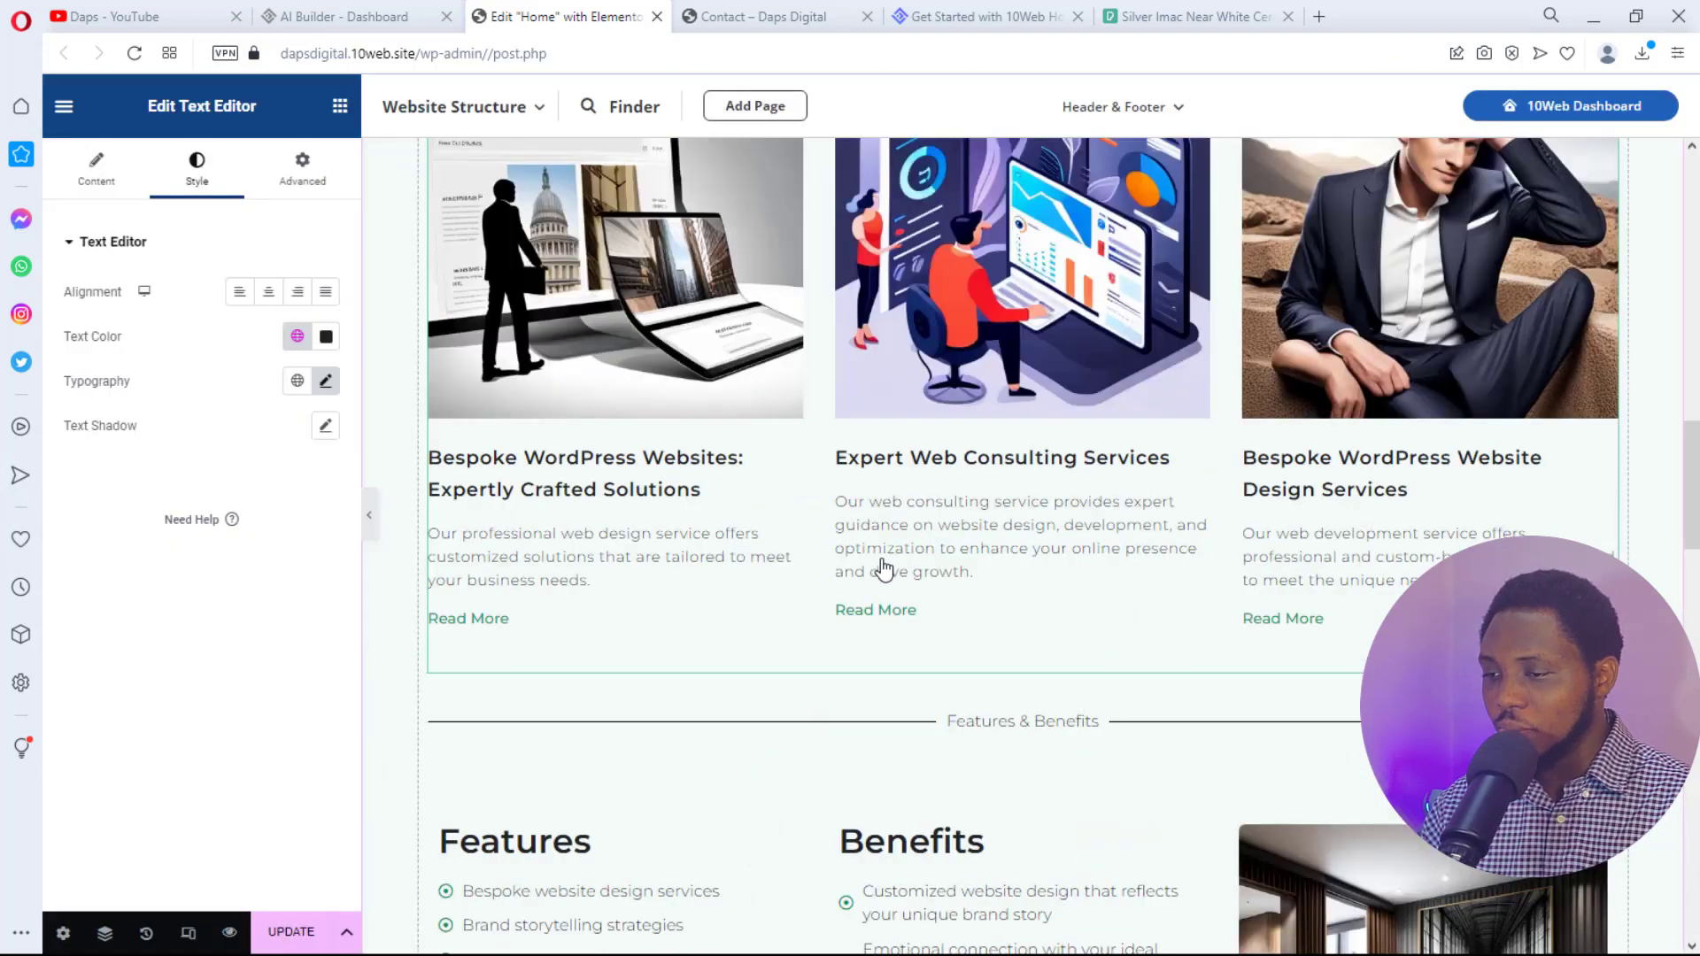
{"action": "scroll", "coordinate": [881, 560], "scroll_direction": "up", "scroll_amount": 4}
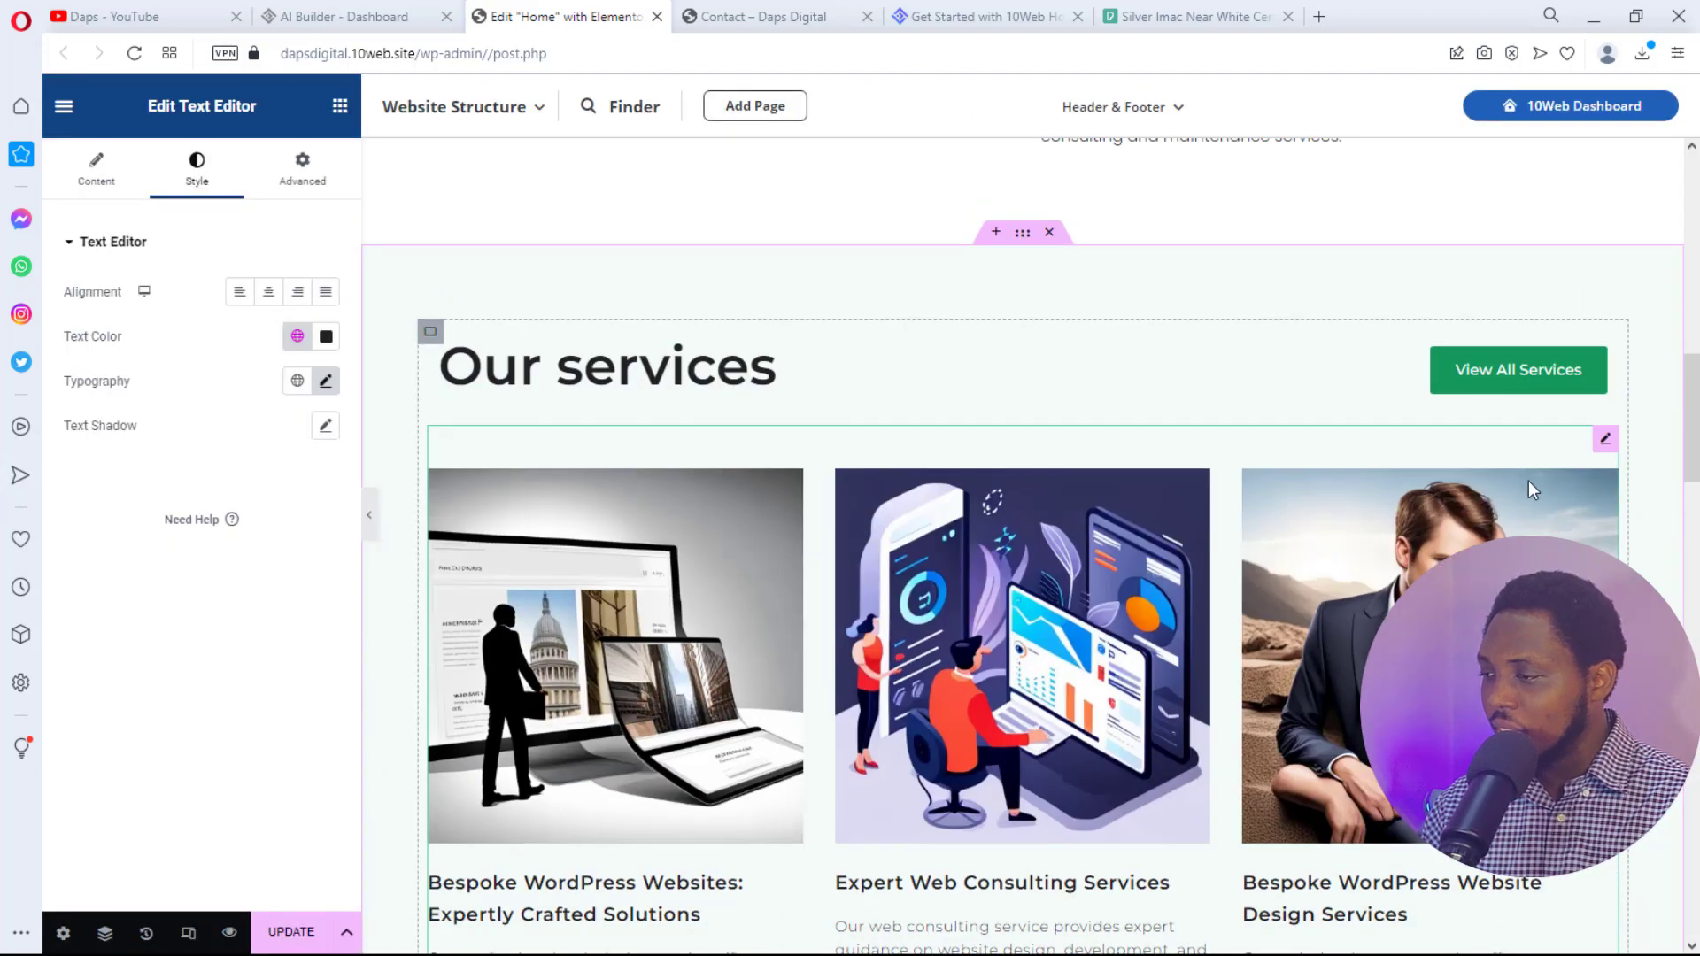
- Duplicate the services posts grid widget and check the second row of three service cards
{"action": "right_click", "coordinate": [1605, 440]}
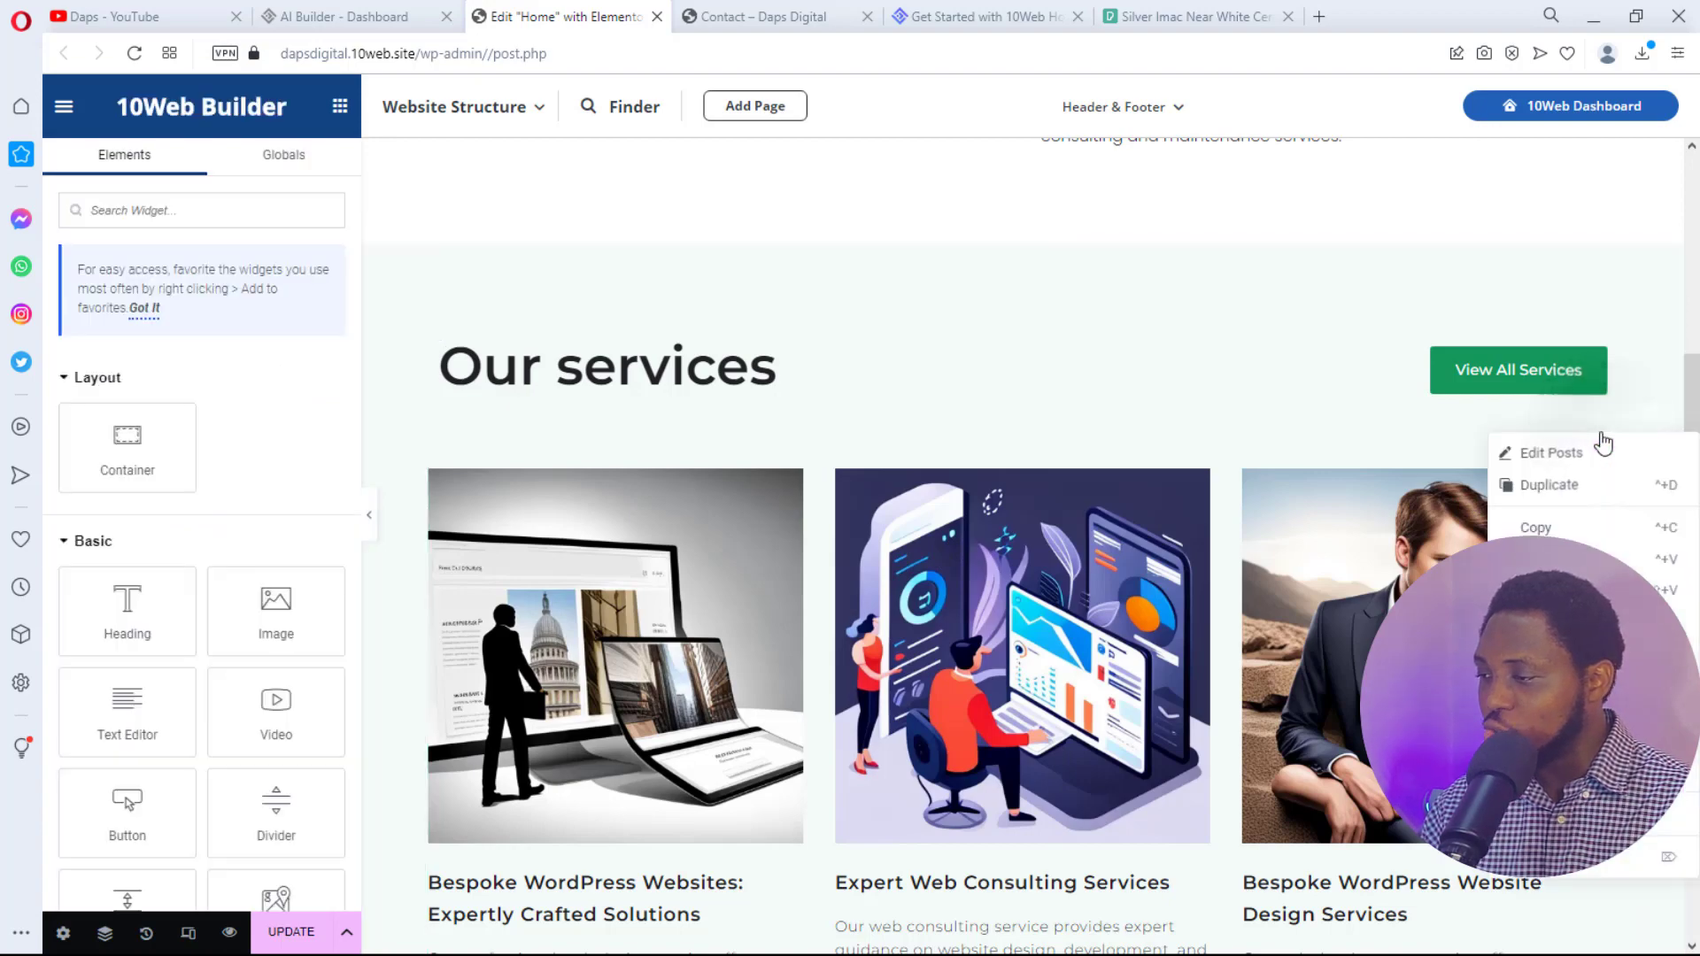
{"action": "left_click", "coordinate": [1550, 453]}
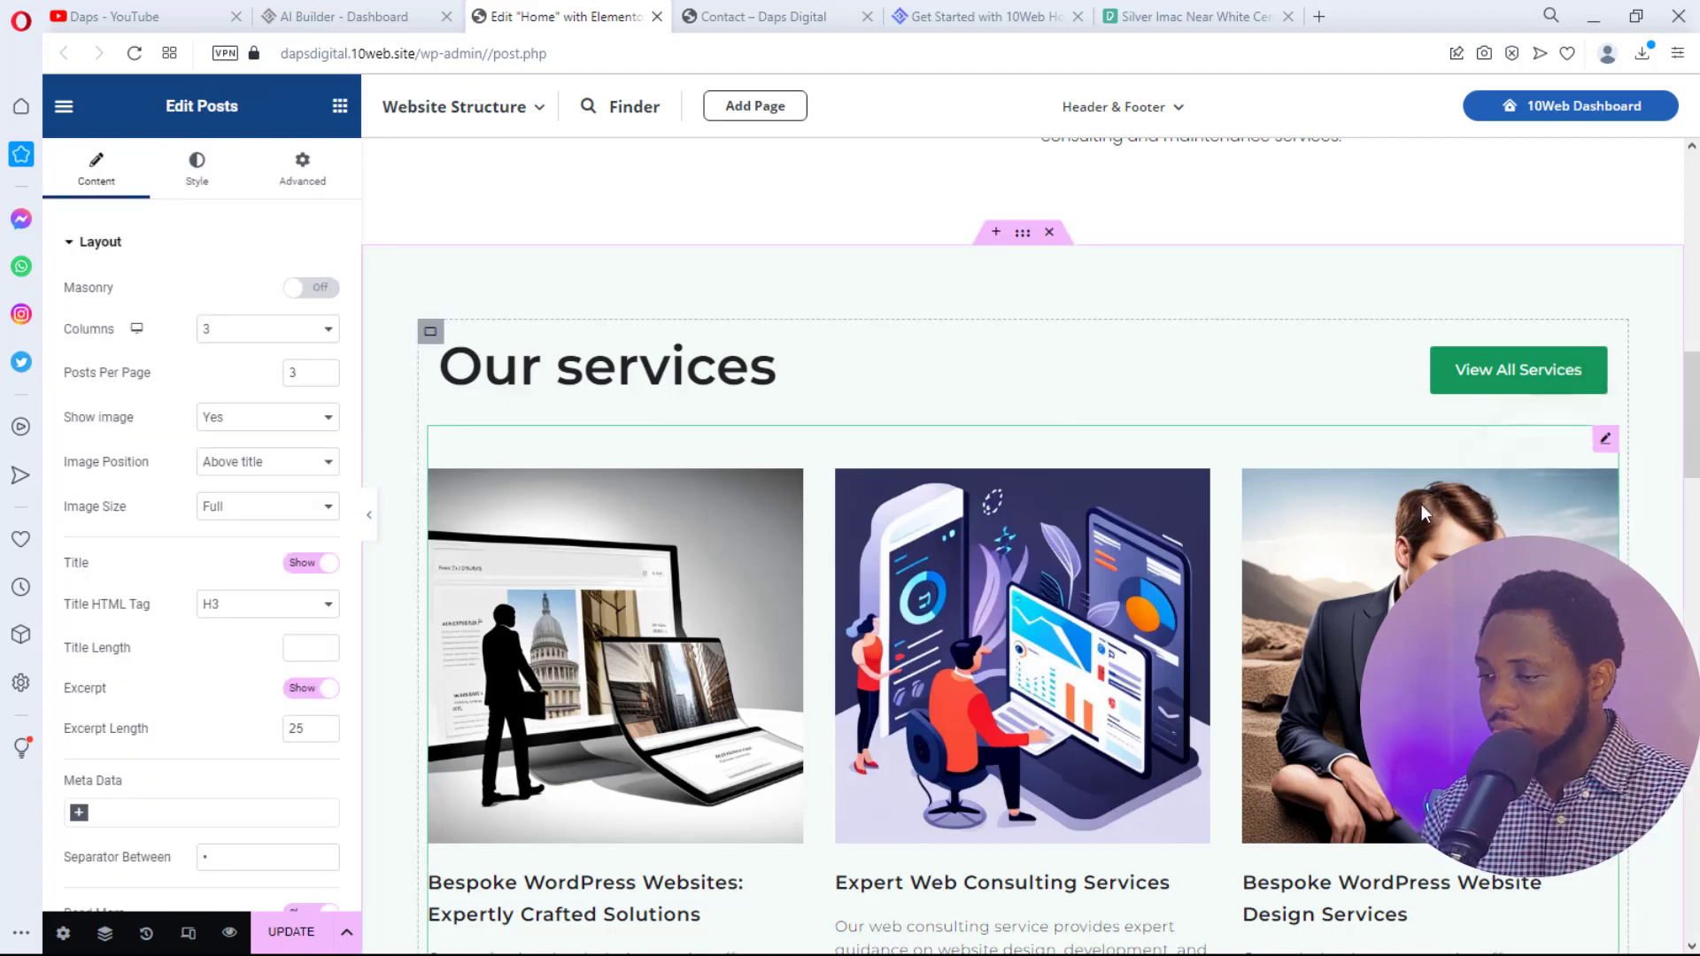
{"action": "scroll", "coordinate": [1279, 529], "scroll_direction": "down", "scroll_amount": 5}
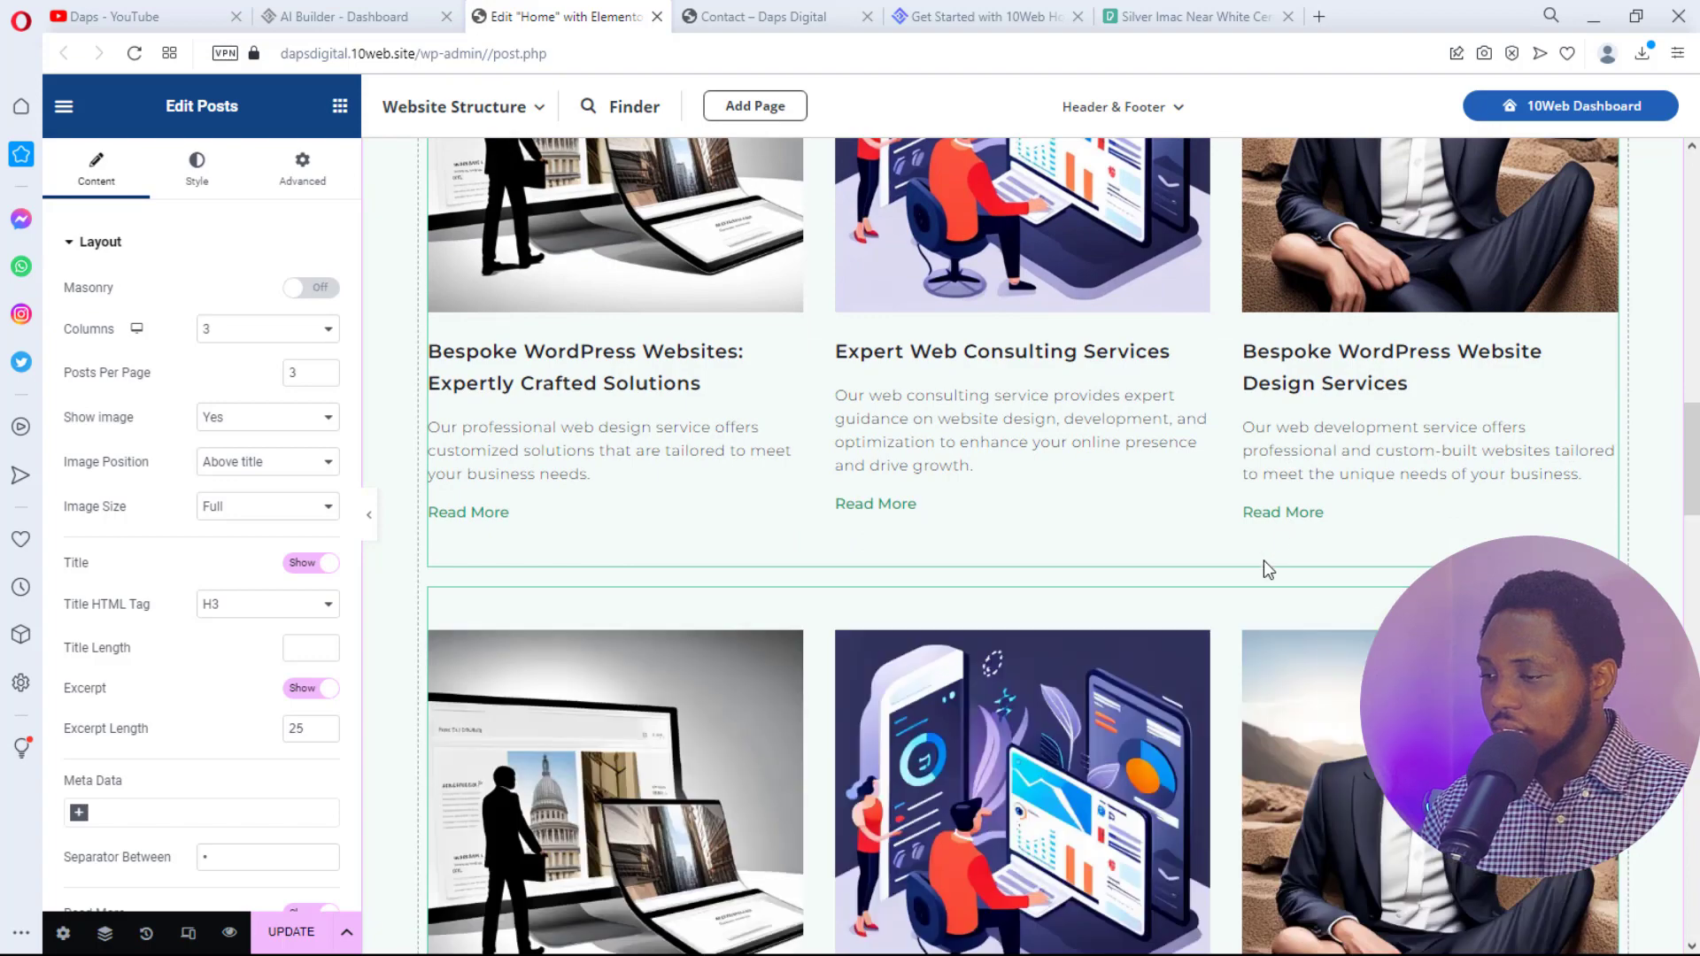
{"action": "scroll", "coordinate": [981, 620], "scroll_direction": "down", "scroll_amount": 3}
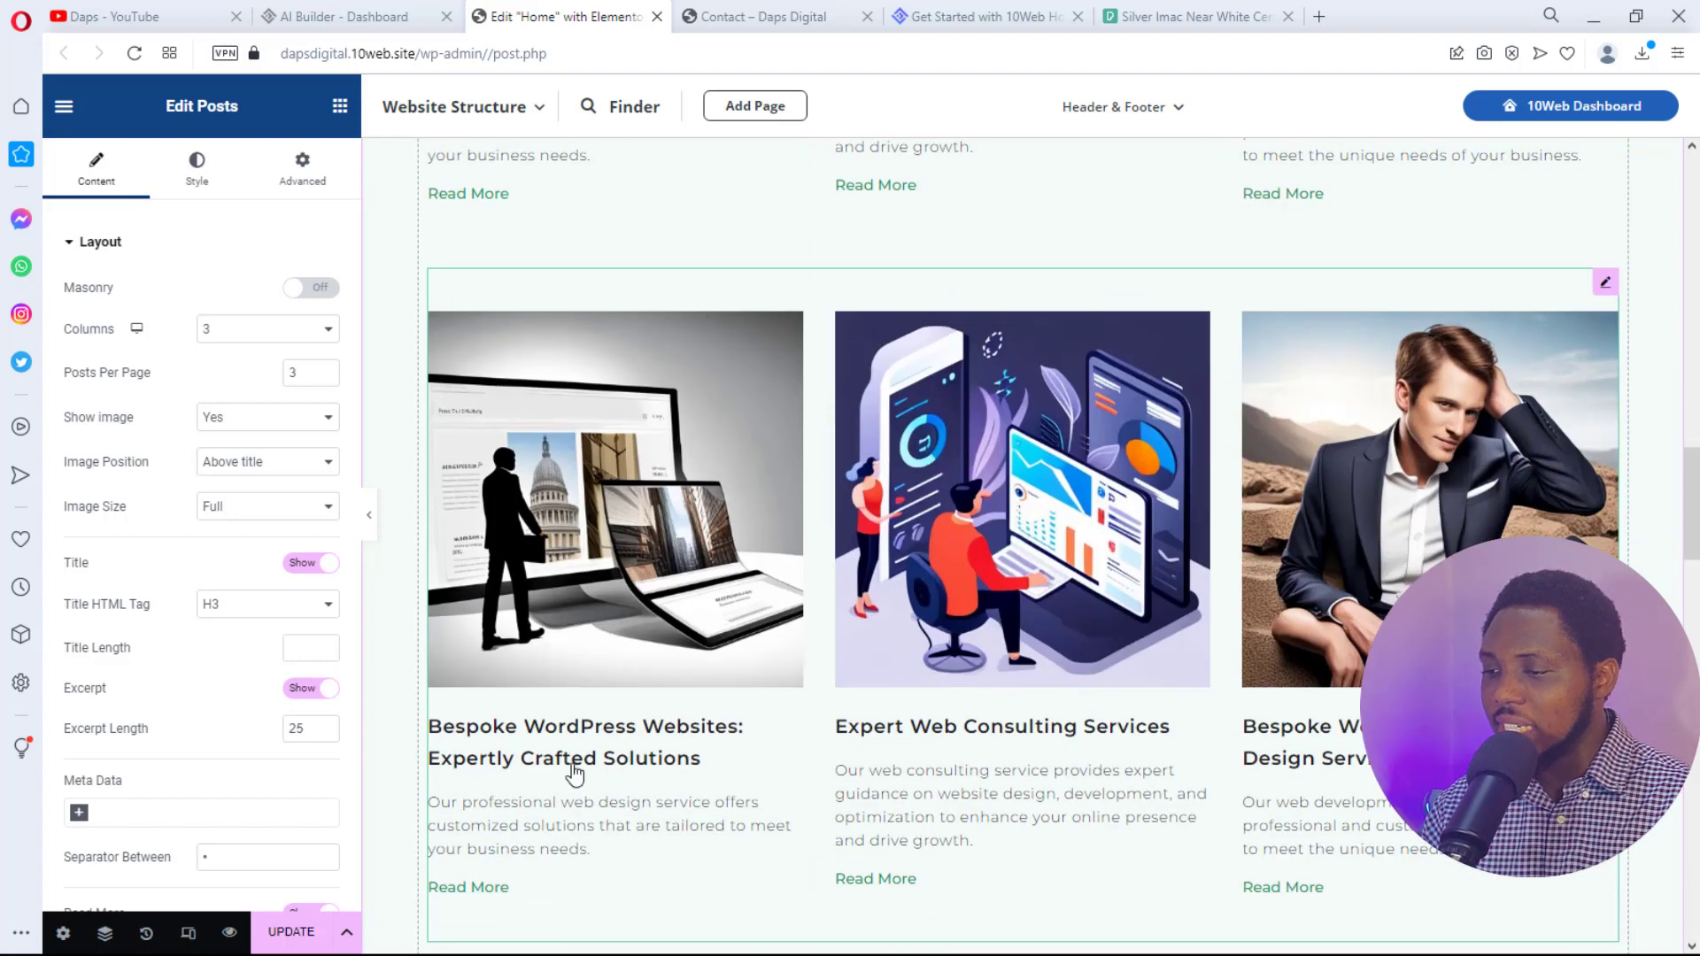
{"action": "scroll", "coordinate": [599, 710], "scroll_direction": "up", "scroll_amount": 6}
{"action": "scroll", "coordinate": [601, 712], "scroll_direction": "down", "scroll_amount": 5}
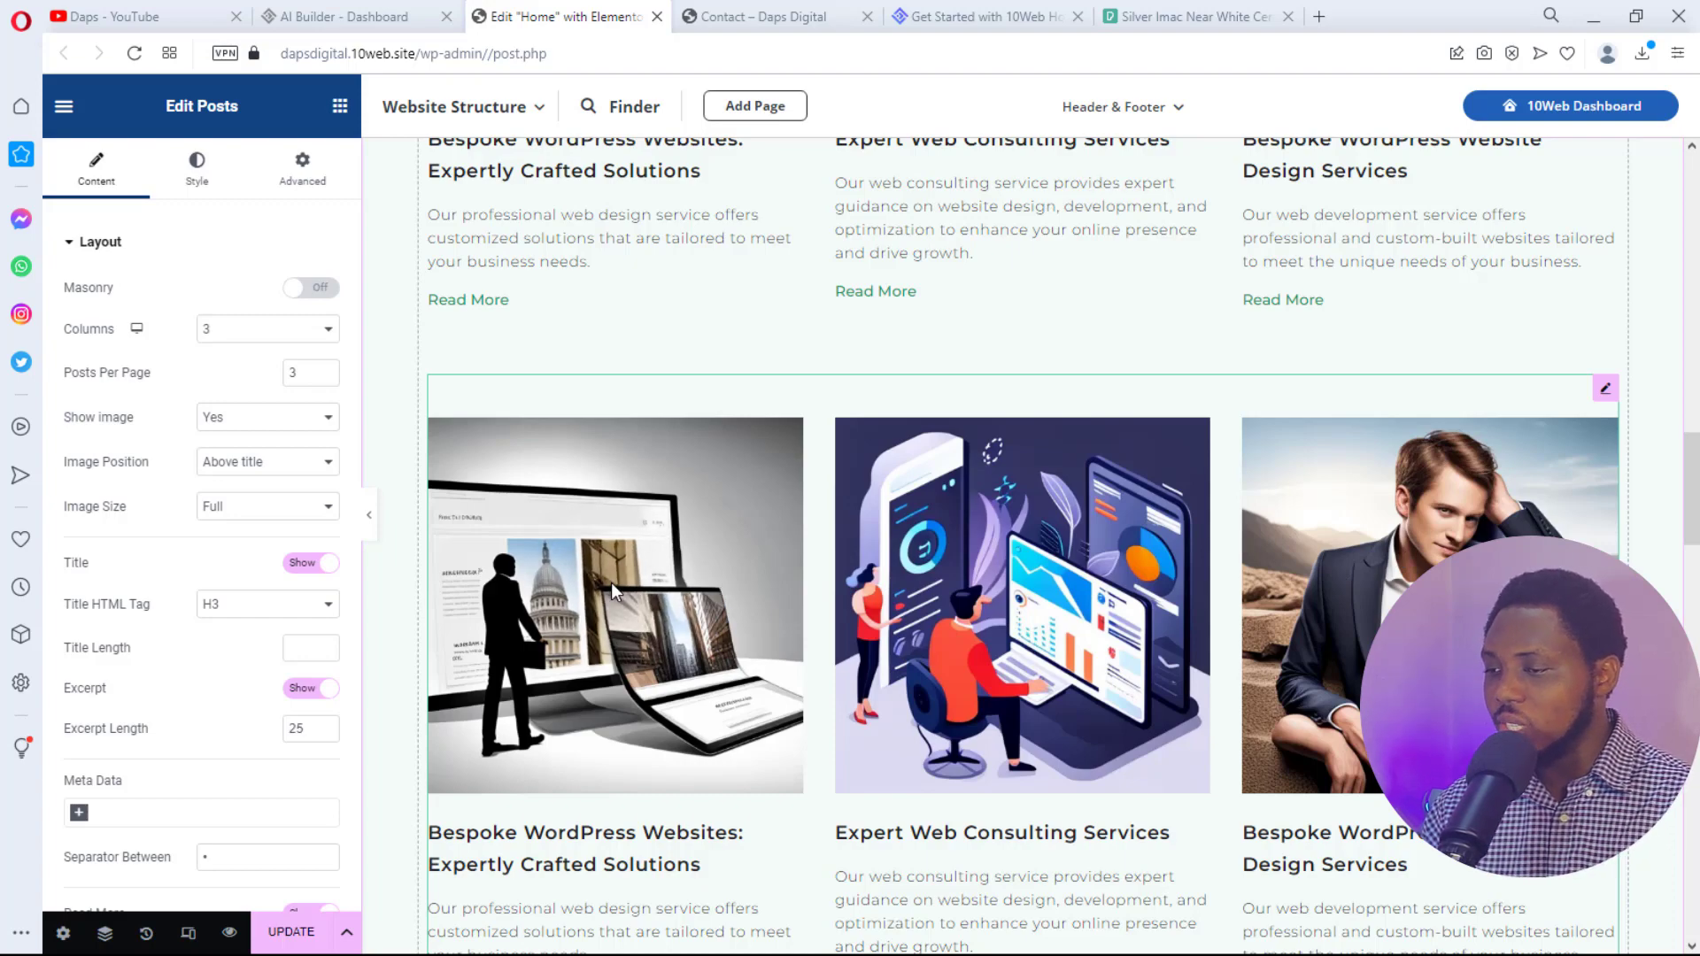
{"action": "scroll", "coordinate": [611, 583], "scroll_direction": "up", "scroll_amount": 5}
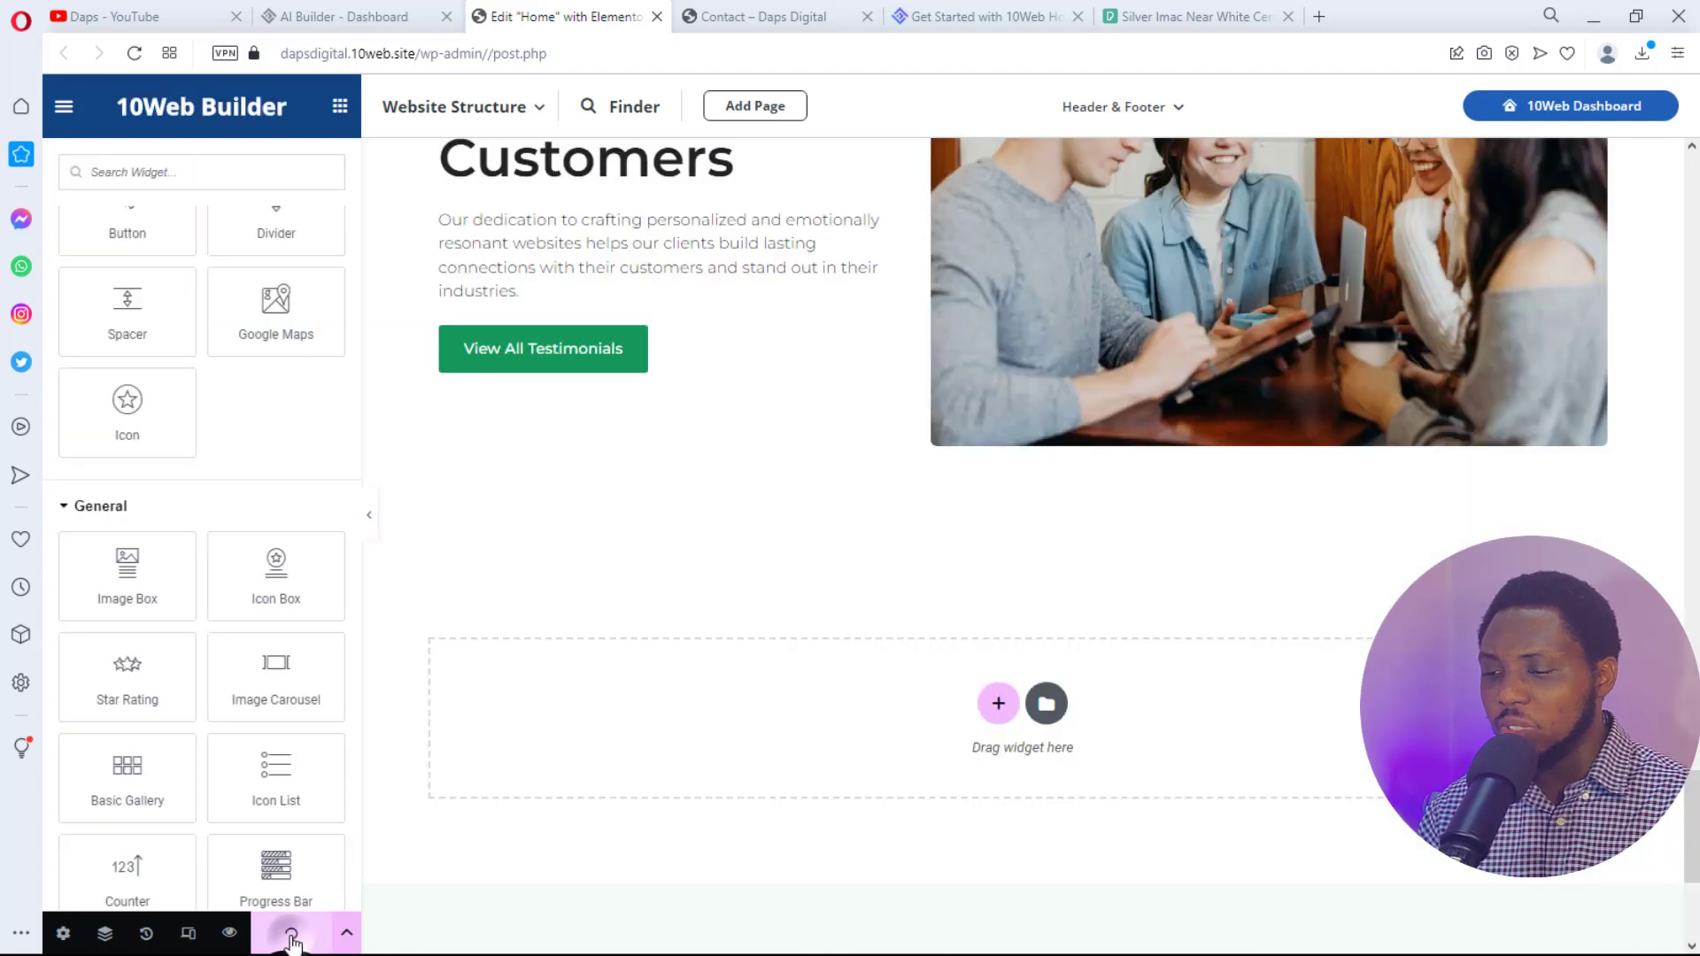
- Save the homepage with UPDATE and view the live Daps Digital homepage with its iMac hero
{"action": "left_click", "coordinate": [297, 928]}
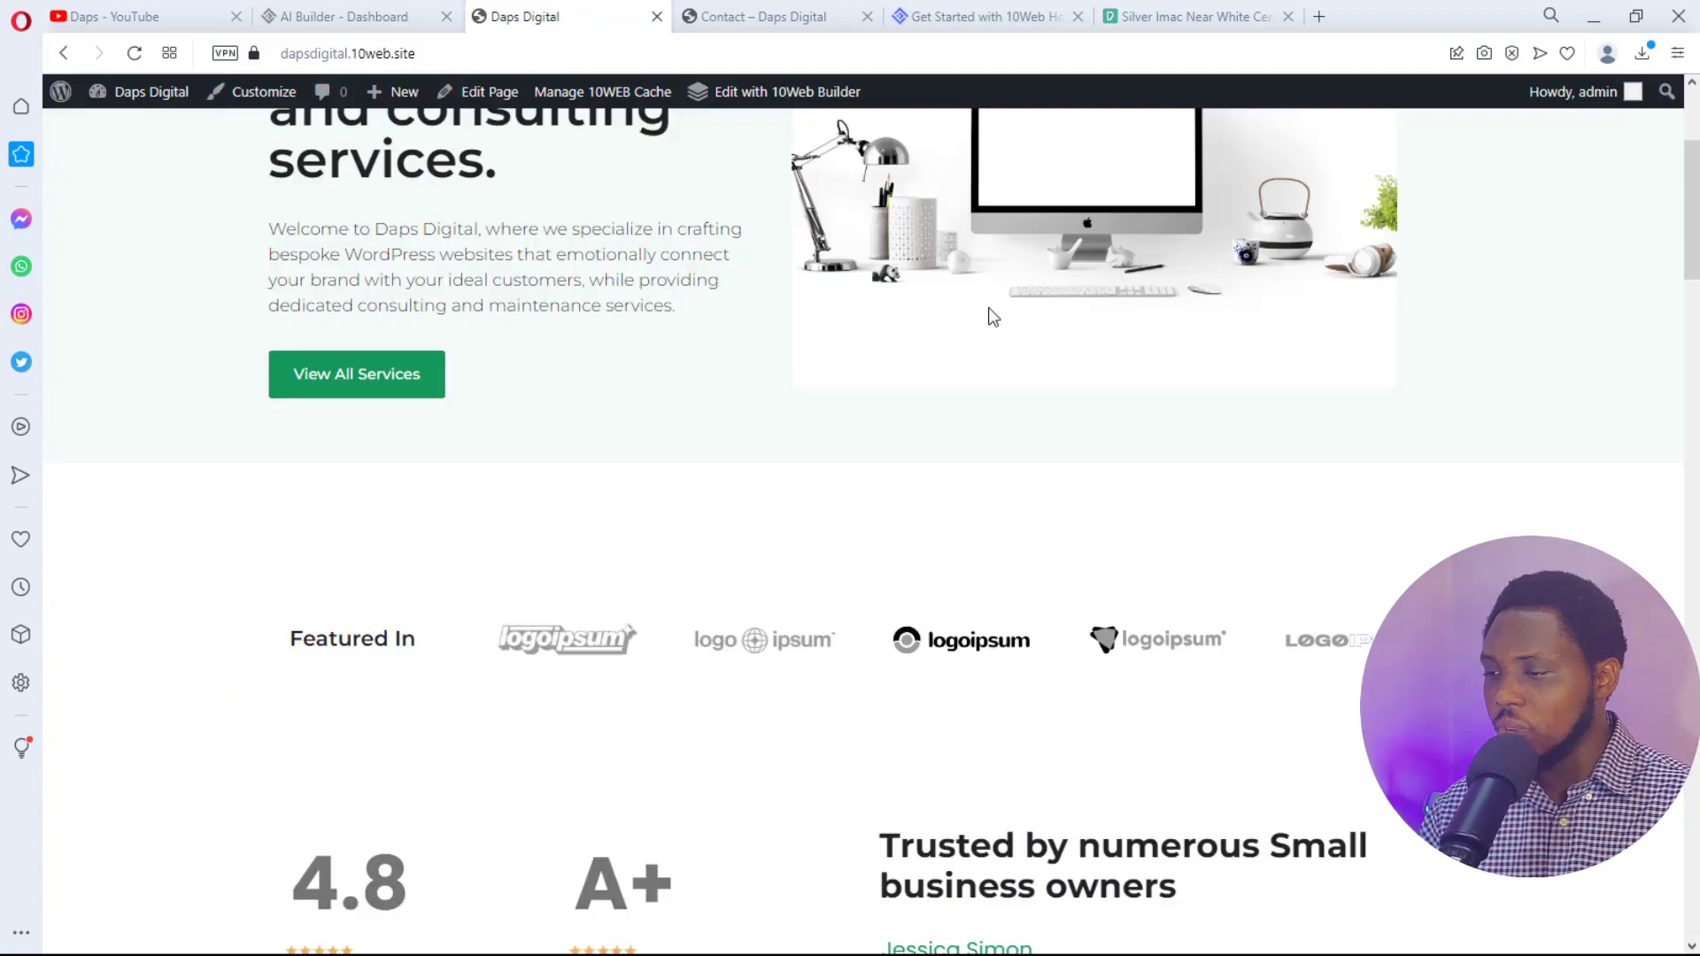
{"action": "scroll", "coordinate": [991, 315], "scroll_direction": "down", "scroll_amount": 4}
{"action": "scroll", "coordinate": [991, 315], "scroll_direction": "up", "scroll_amount": 6}
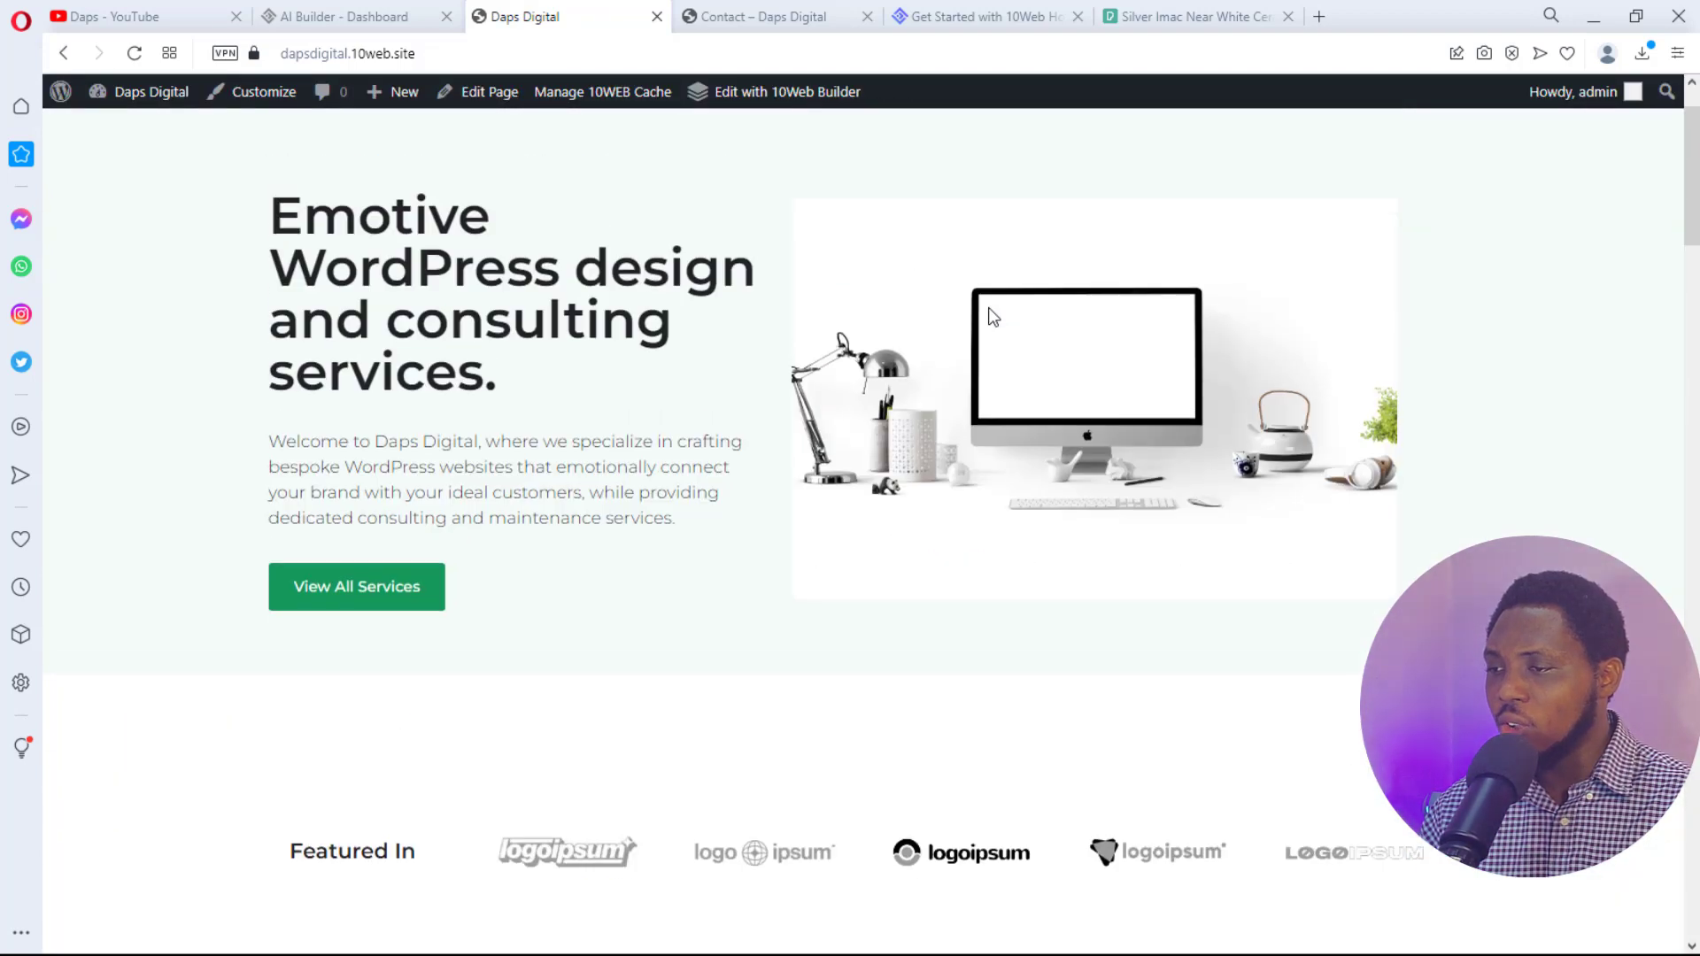
- Launch the WordPress Customizer from the admin bar's Customize link on the live homepage
{"action": "mouse_move", "coordinate": [152, 98]}
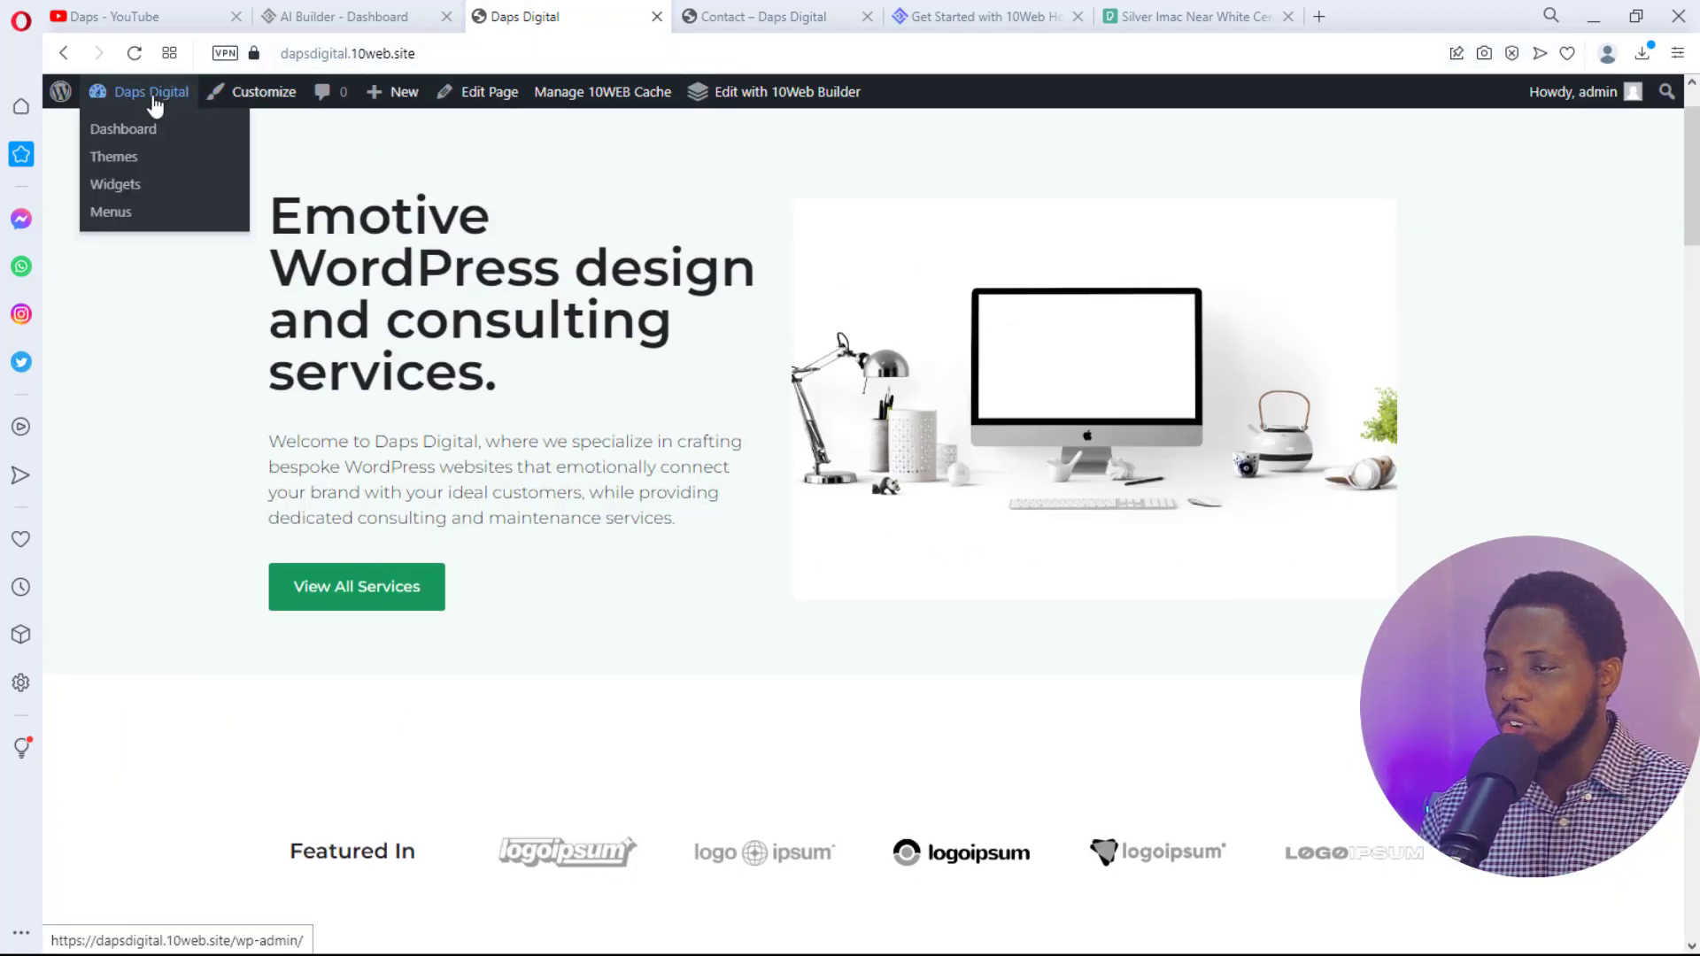
{"action": "scroll", "coordinate": [432, 238], "scroll_direction": "up", "scroll_amount": 2}
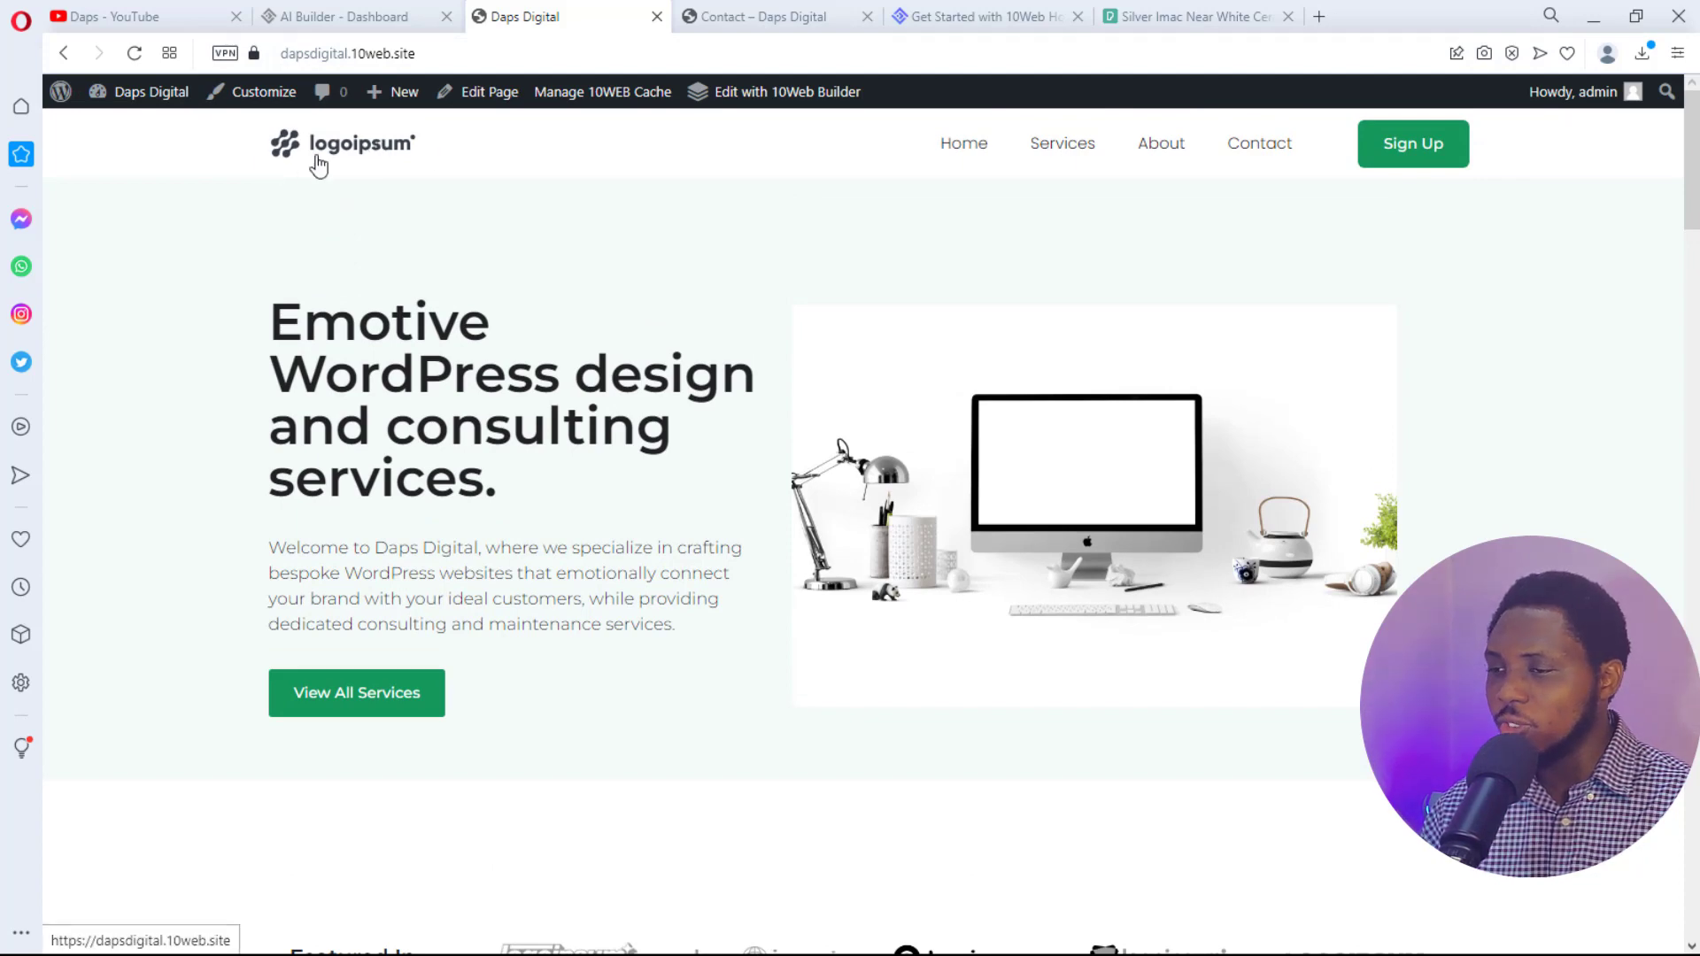
{"action": "left_click", "coordinate": [259, 100]}
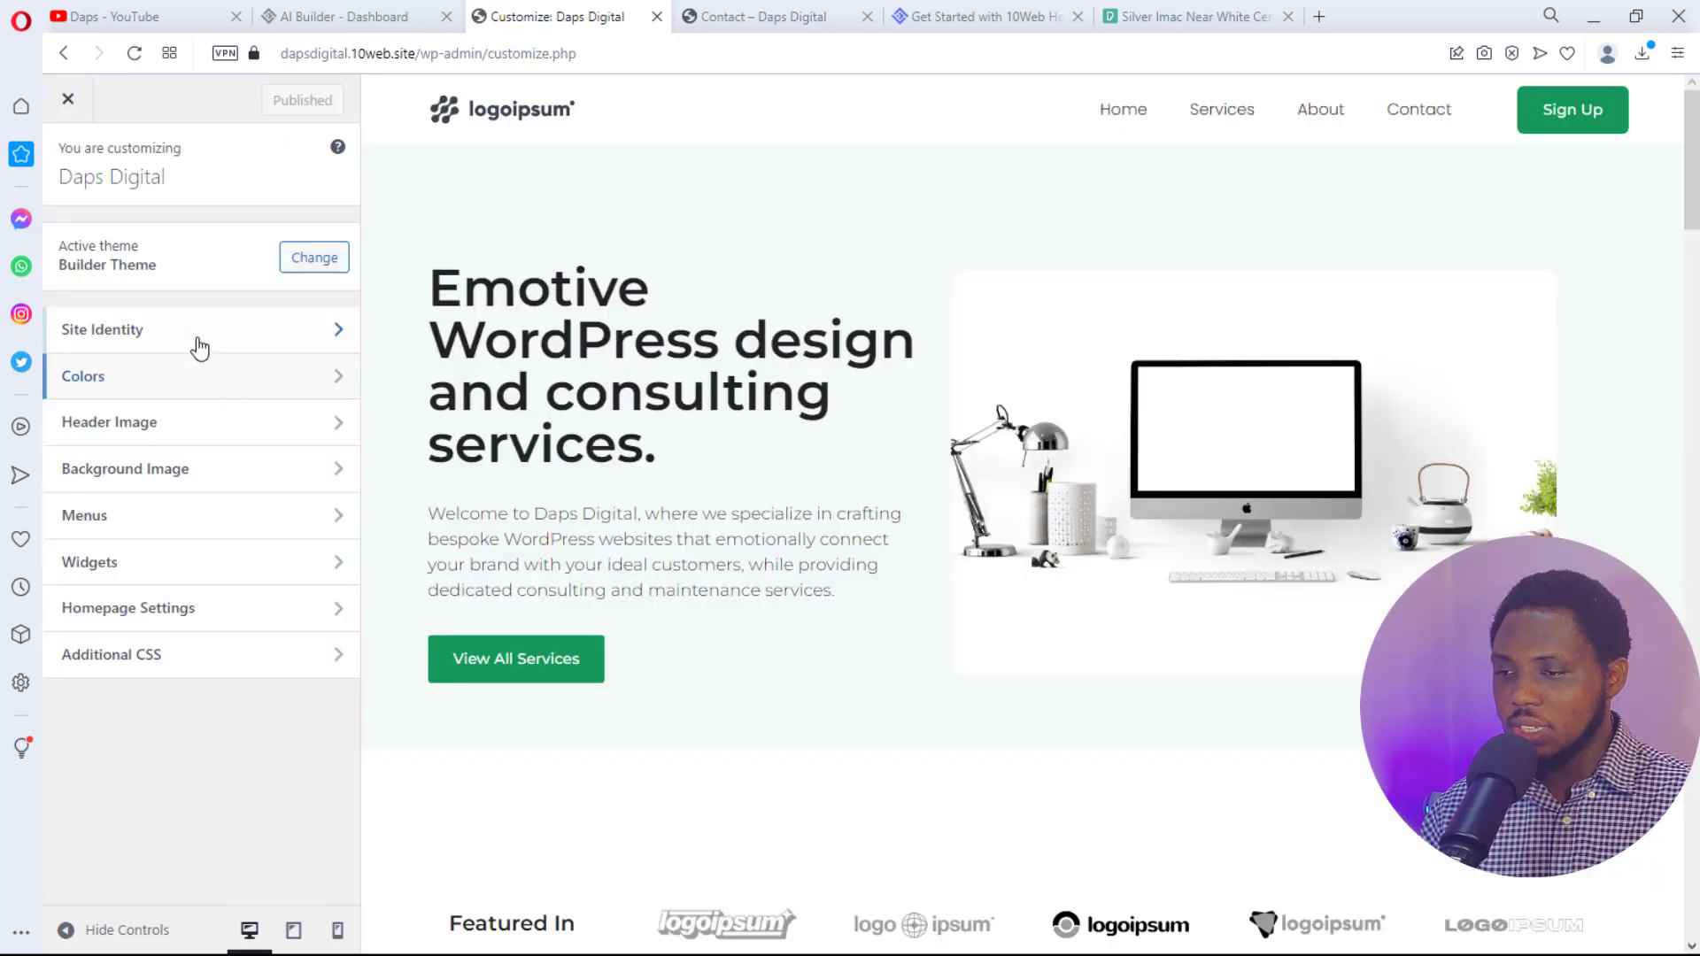
- Open Site Identity and dismiss the Select logo picker without choosing a logo
{"action": "left_click", "coordinate": [193, 334]}
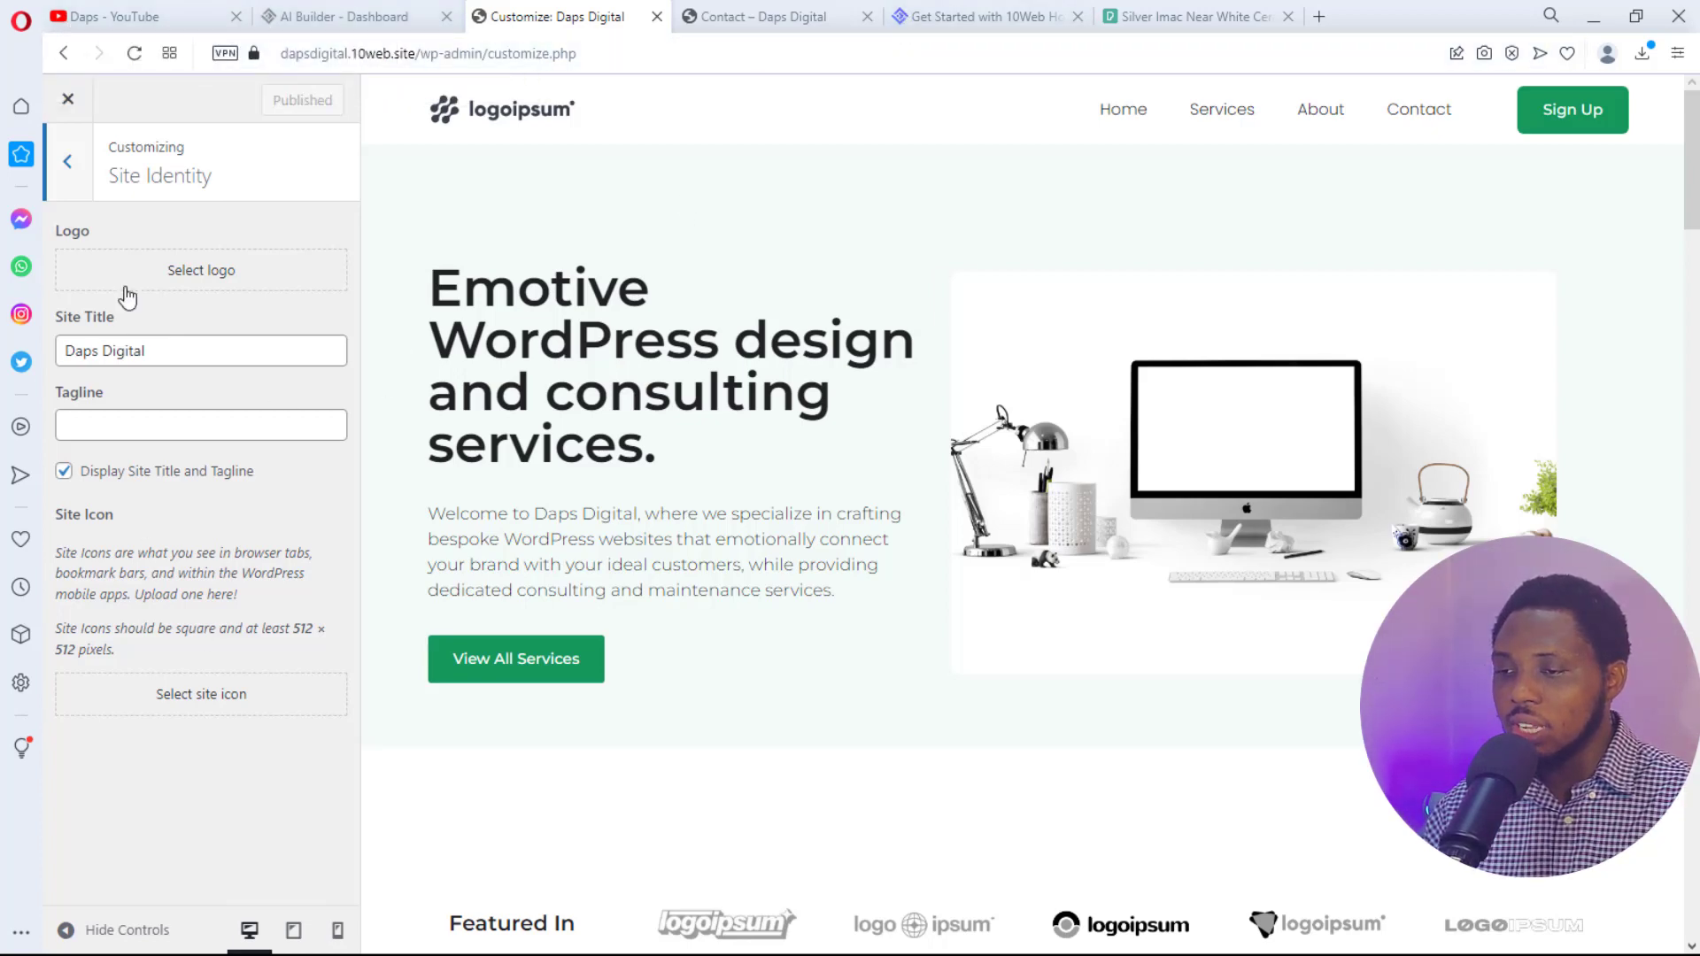
{"action": "left_click", "coordinate": [200, 270]}
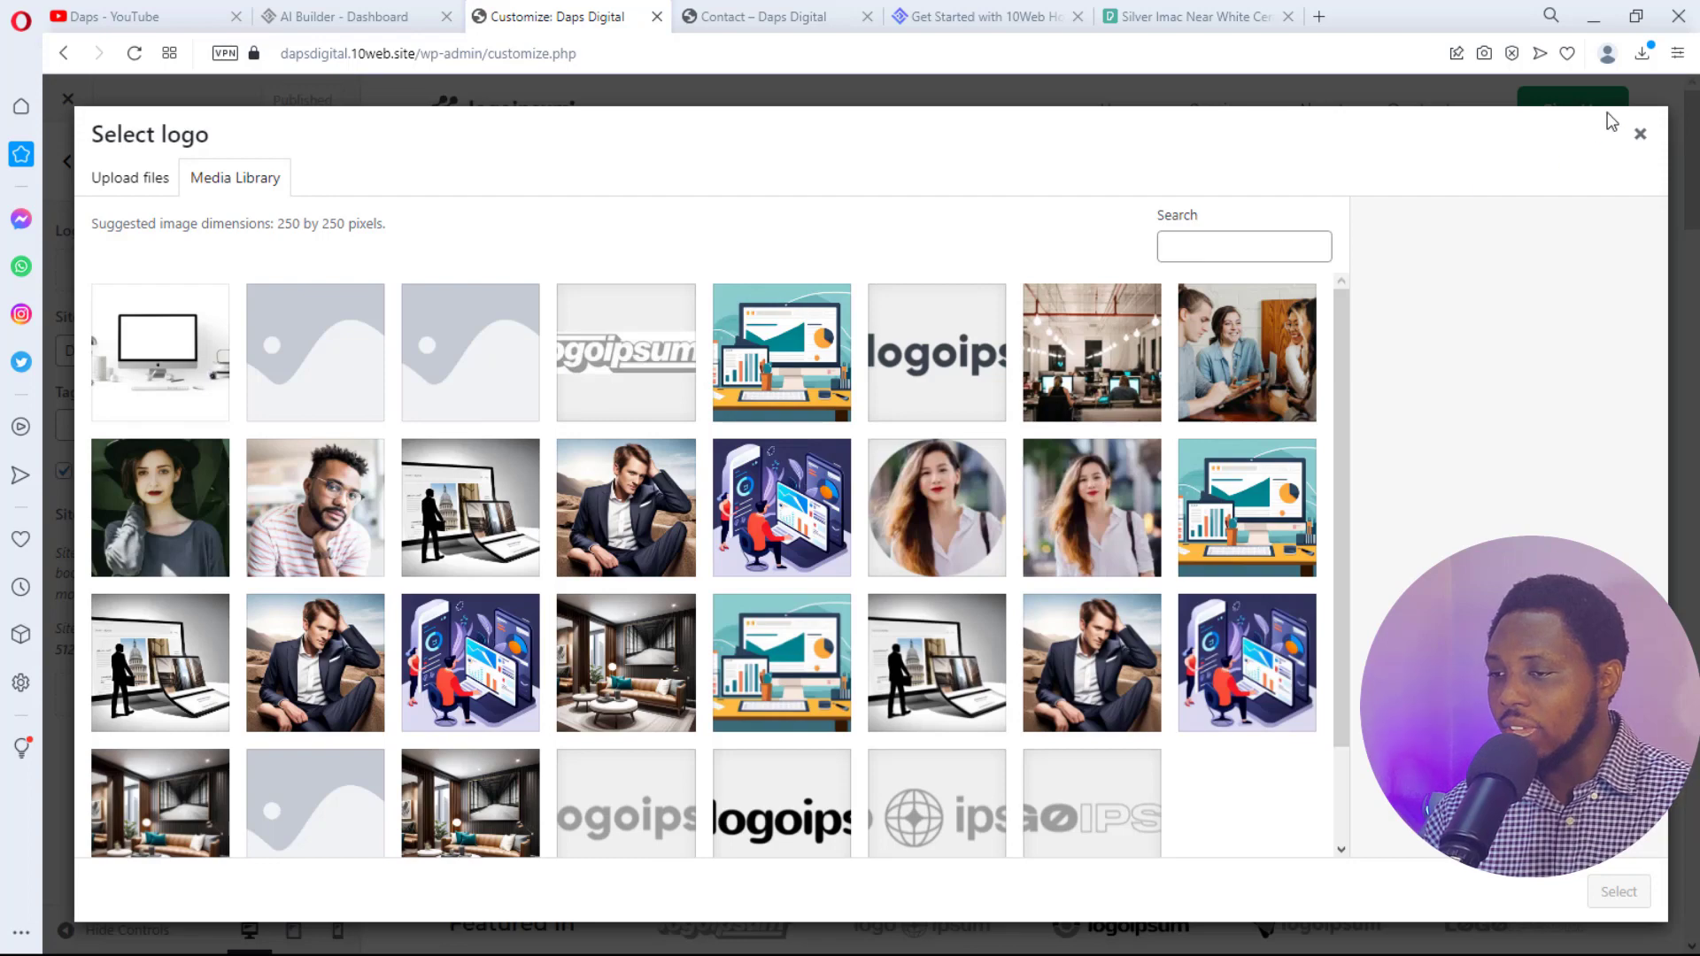
{"action": "left_click", "coordinate": [1640, 134]}
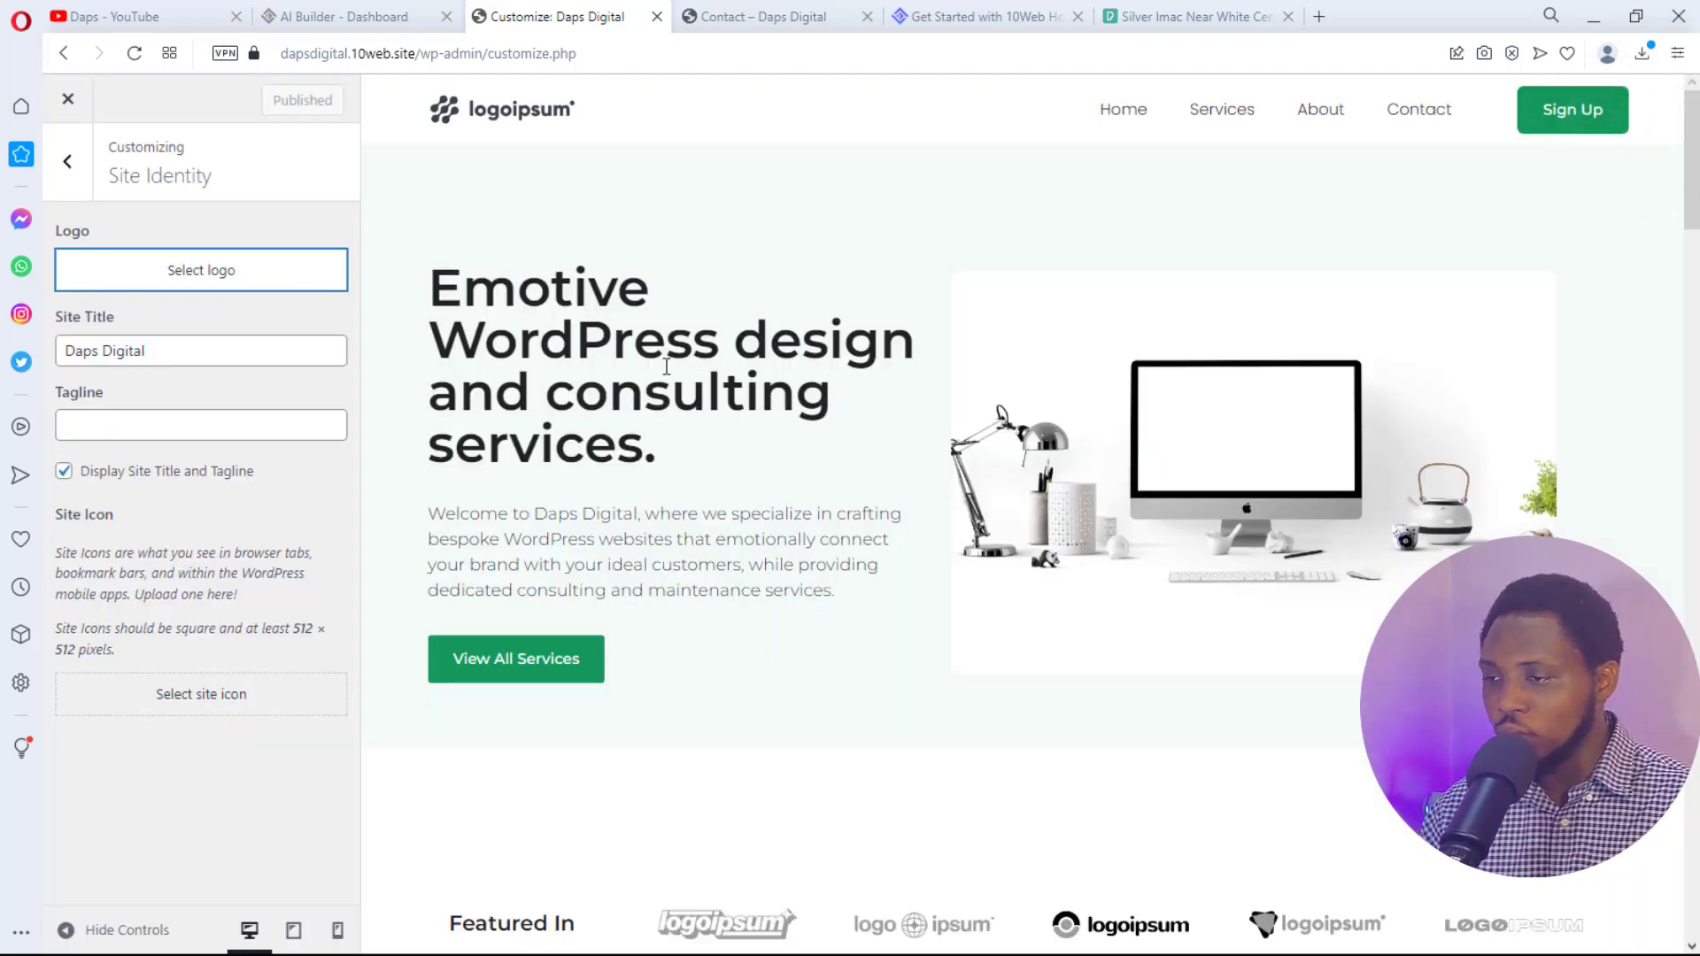
- Return to the section list and show the Colors settings with Header Text and Background Color
{"action": "scroll", "coordinate": [666, 366], "scroll_direction": "down", "scroll_amount": 5}
{"action": "scroll", "coordinate": [675, 367], "scroll_direction": "up", "scroll_amount": 5}
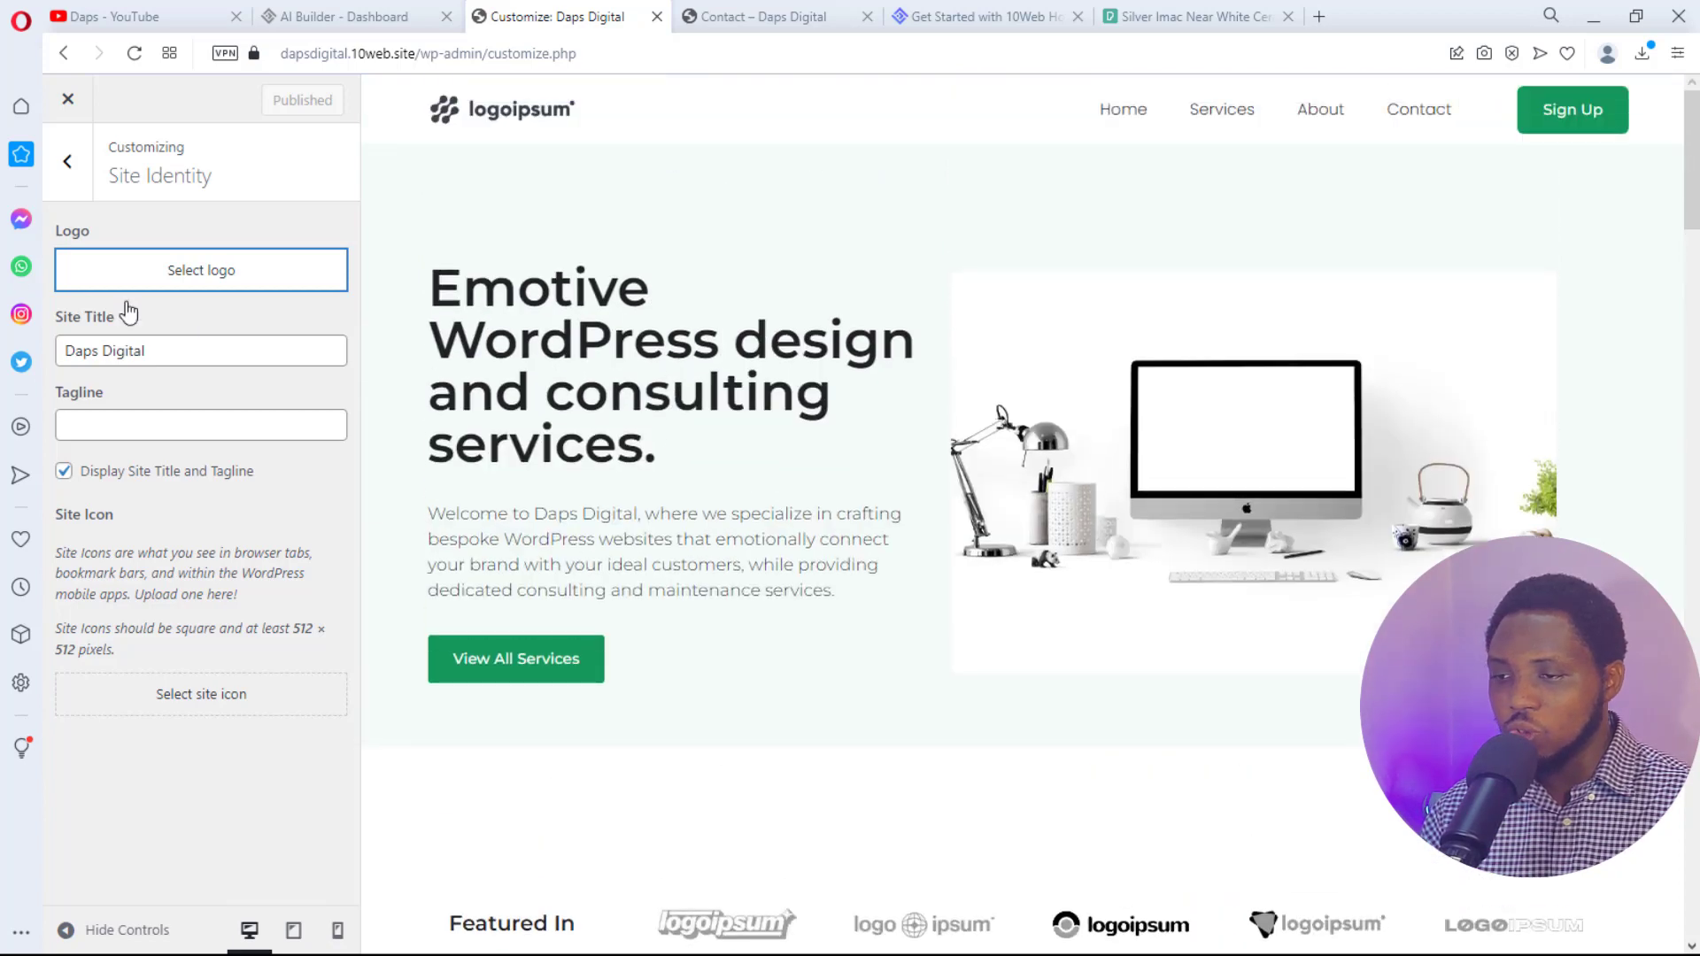
{"action": "left_click", "coordinate": [62, 169]}
{"action": "left_click", "coordinate": [169, 378]}
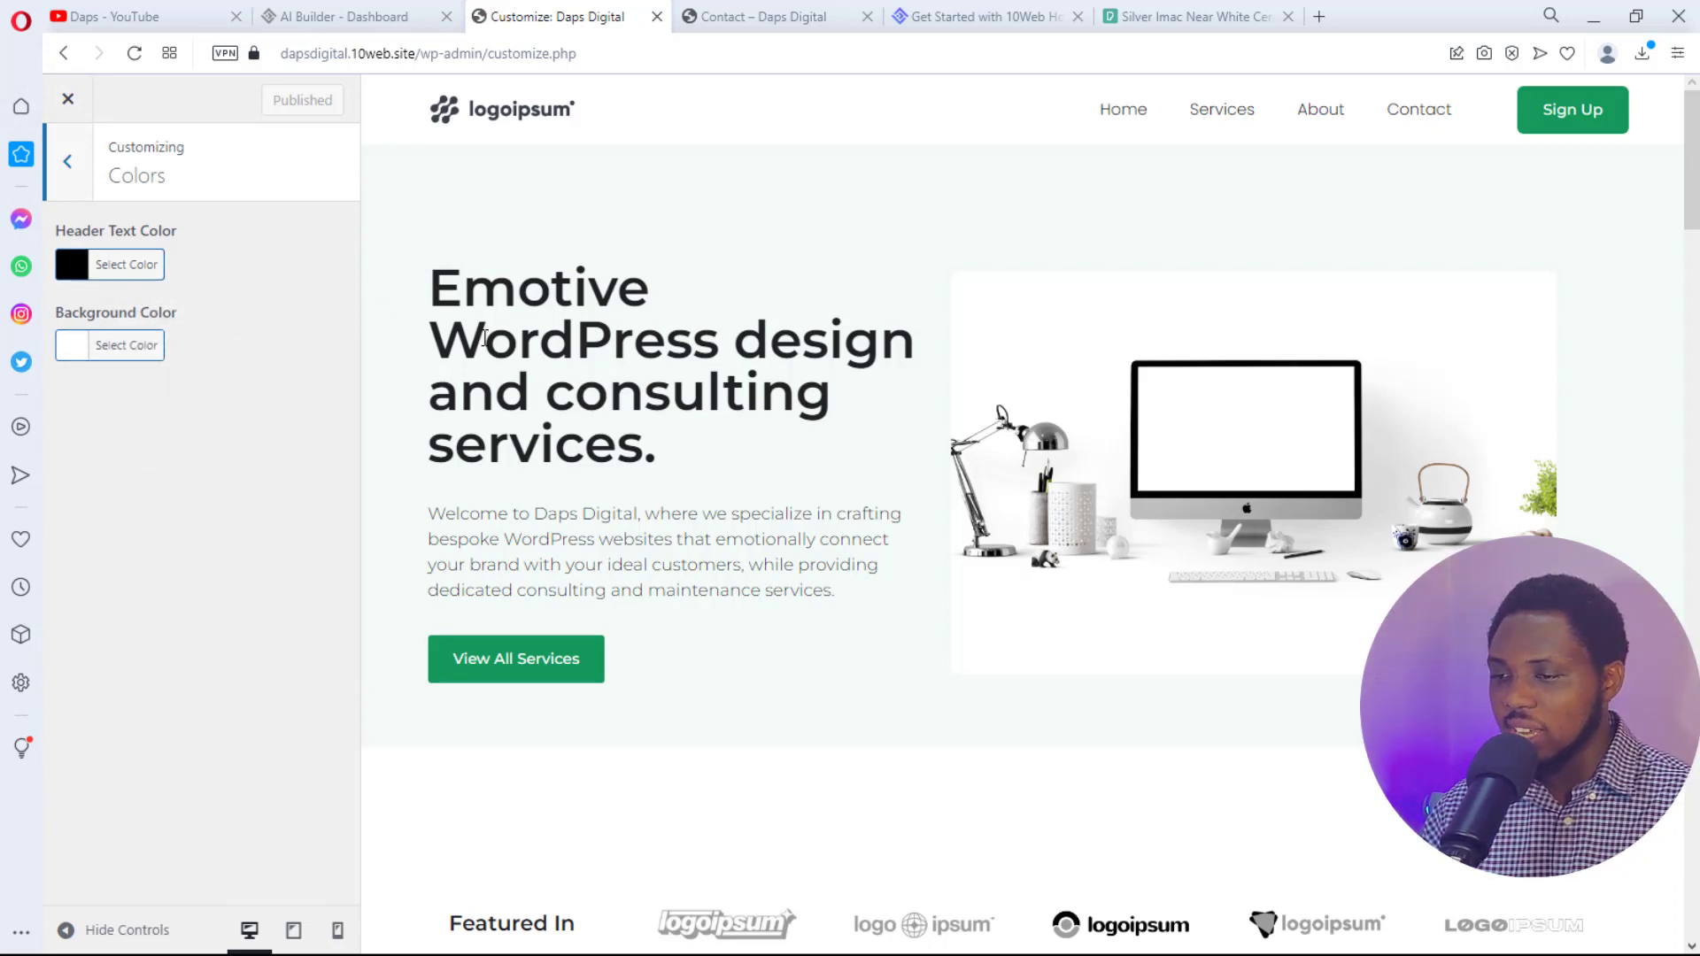
- Review the Header Image and Colors sections, ending on the main section list with no changes
{"action": "scroll", "coordinate": [954, 276], "scroll_direction": "down", "scroll_amount": 5}
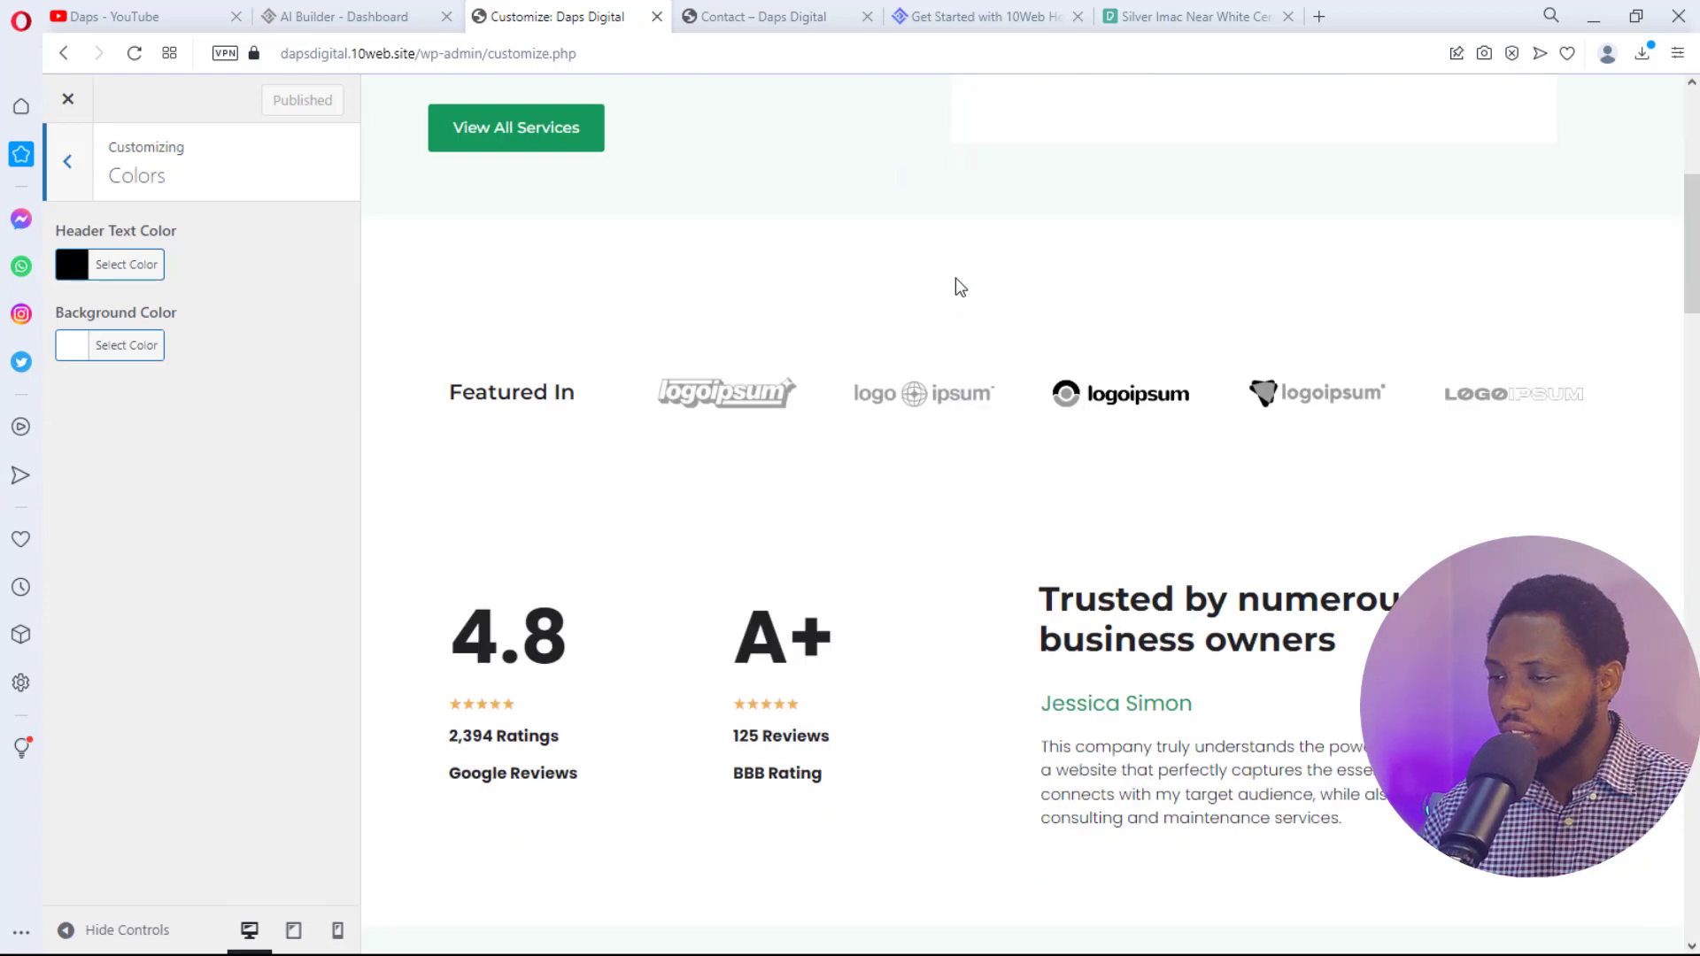
{"action": "scroll", "coordinate": [954, 278], "scroll_direction": "up", "scroll_amount": 3}
{"action": "left_click", "coordinate": [68, 173]}
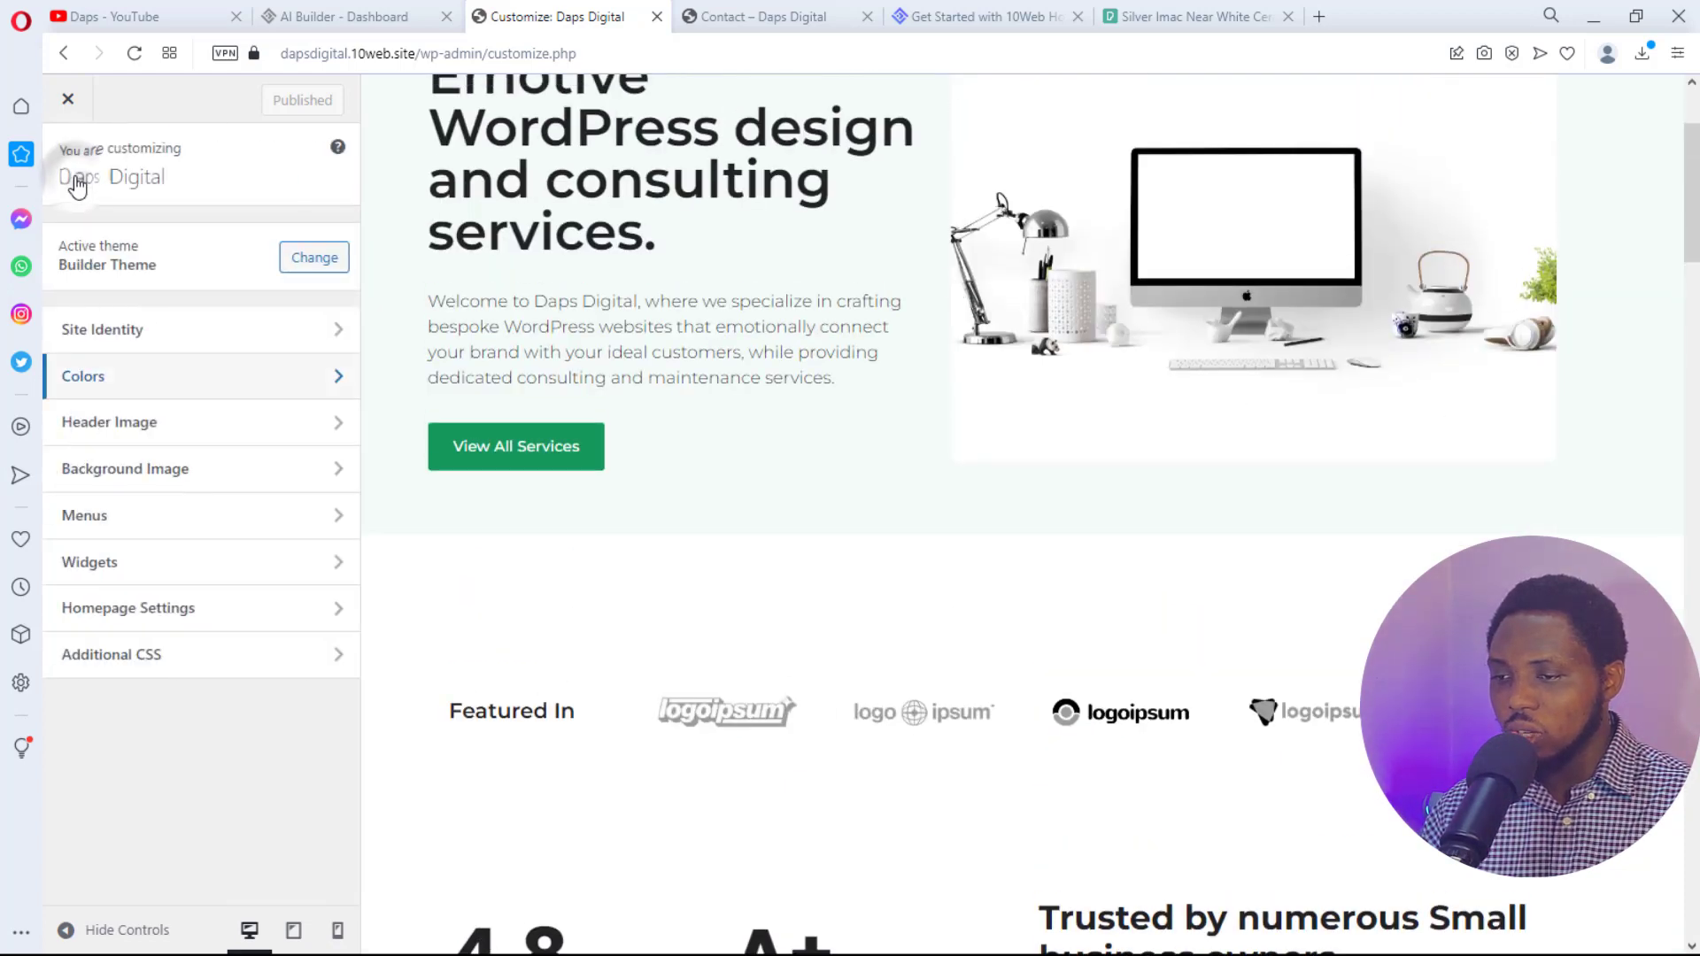
{"action": "left_click", "coordinate": [210, 424]}
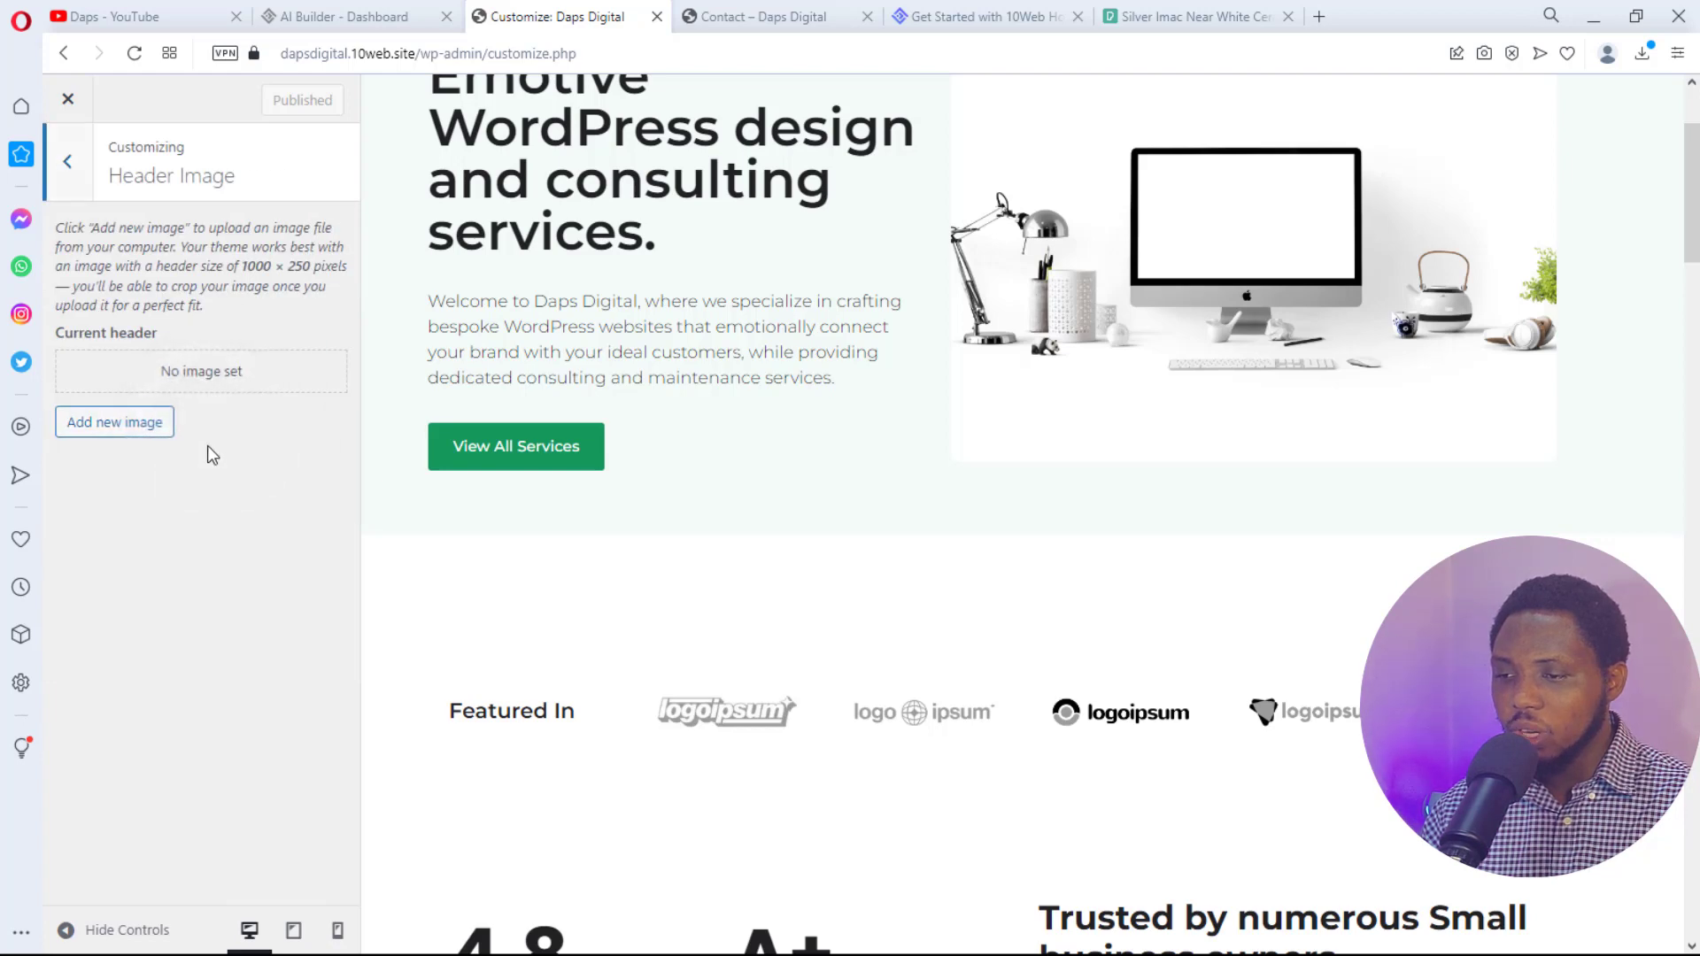
{"action": "left_click", "coordinate": [62, 163]}
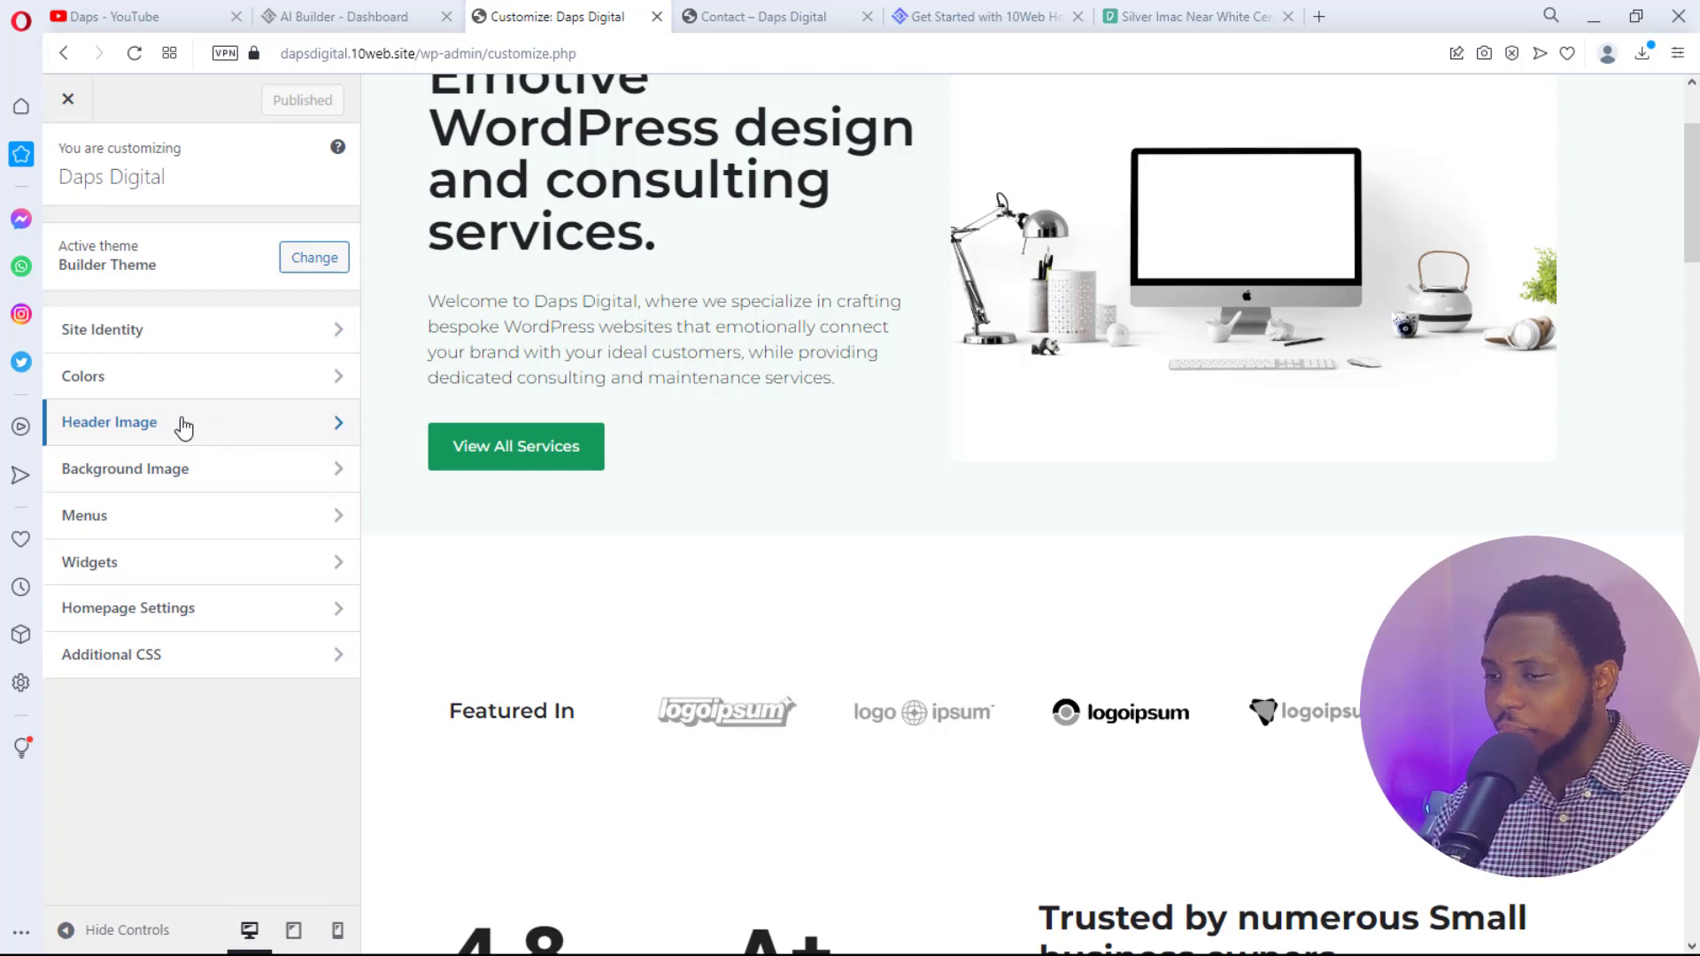
{"action": "left_click", "coordinate": [107, 377]}
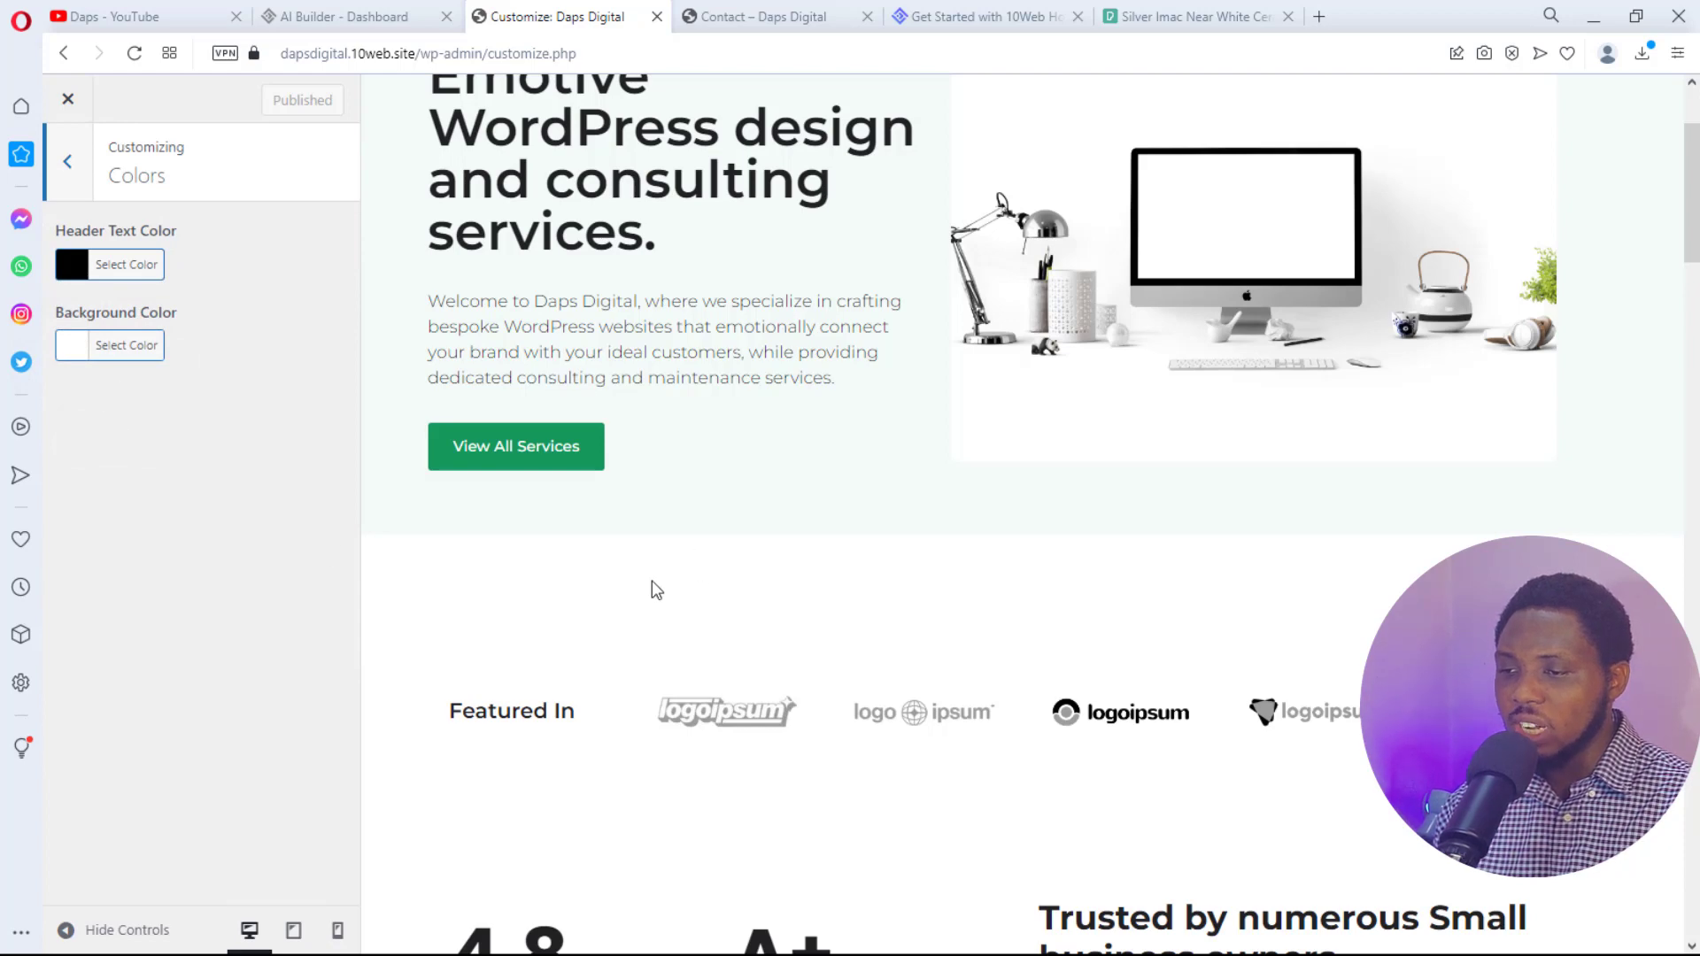
{"action": "left_click", "coordinate": [67, 162]}
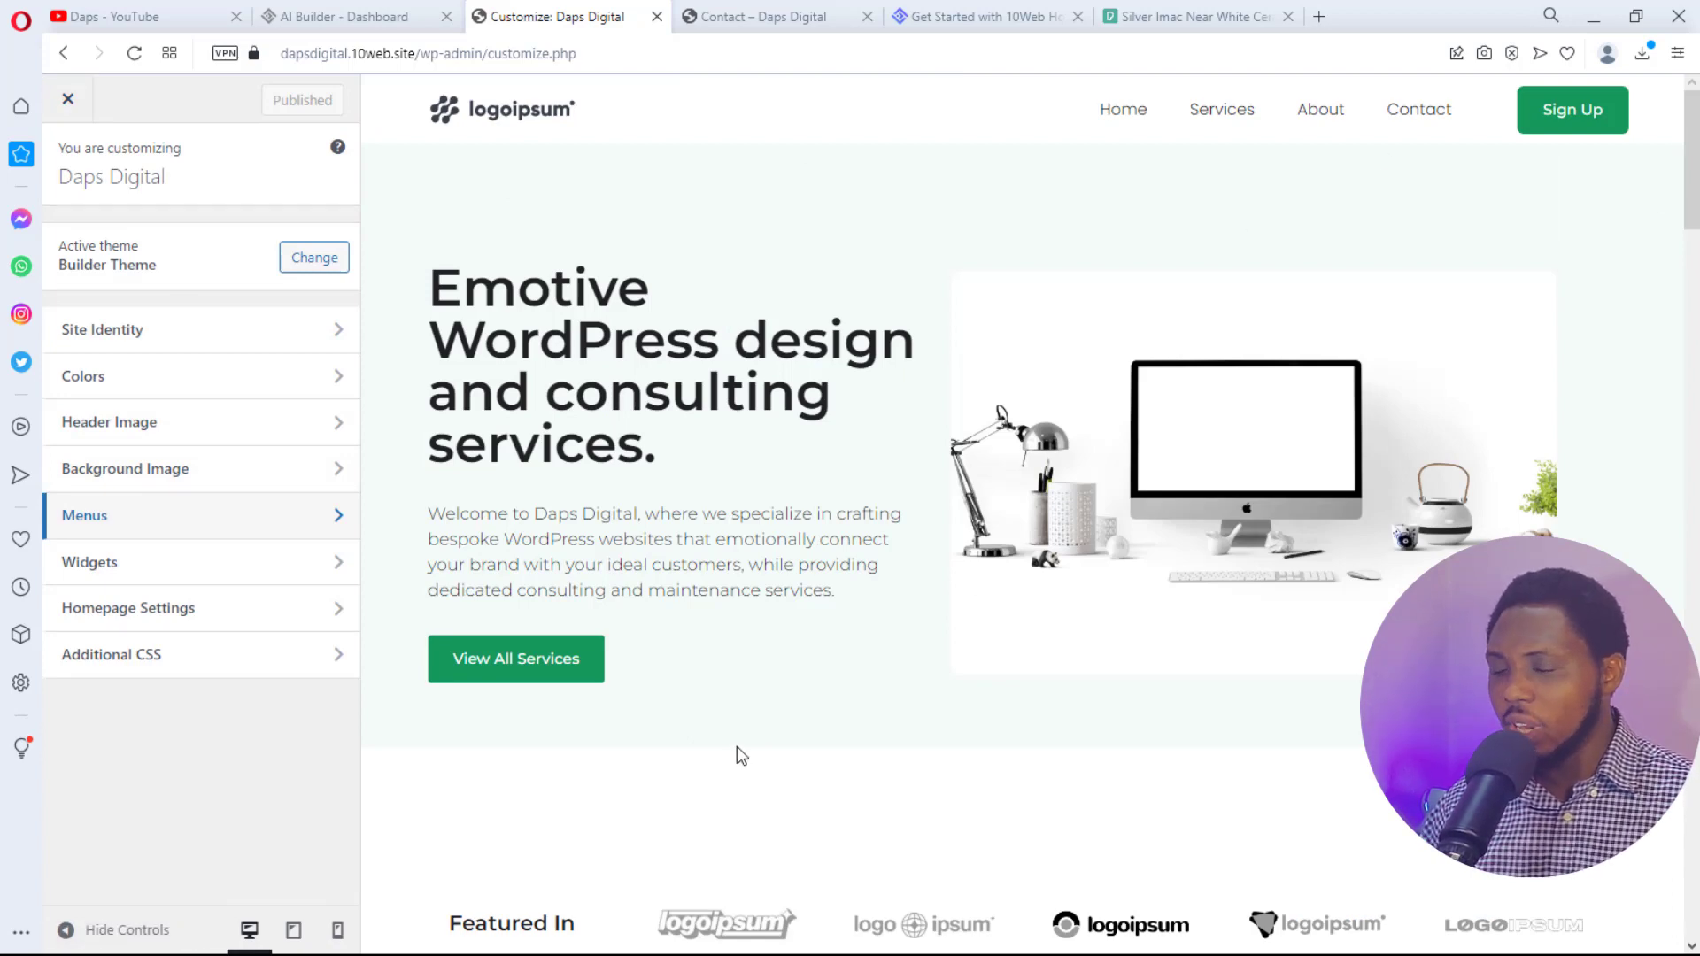
- Open the Daps Digital homepage for editing in 10Web Builder
{"action": "left_click", "coordinate": [779, 16]}
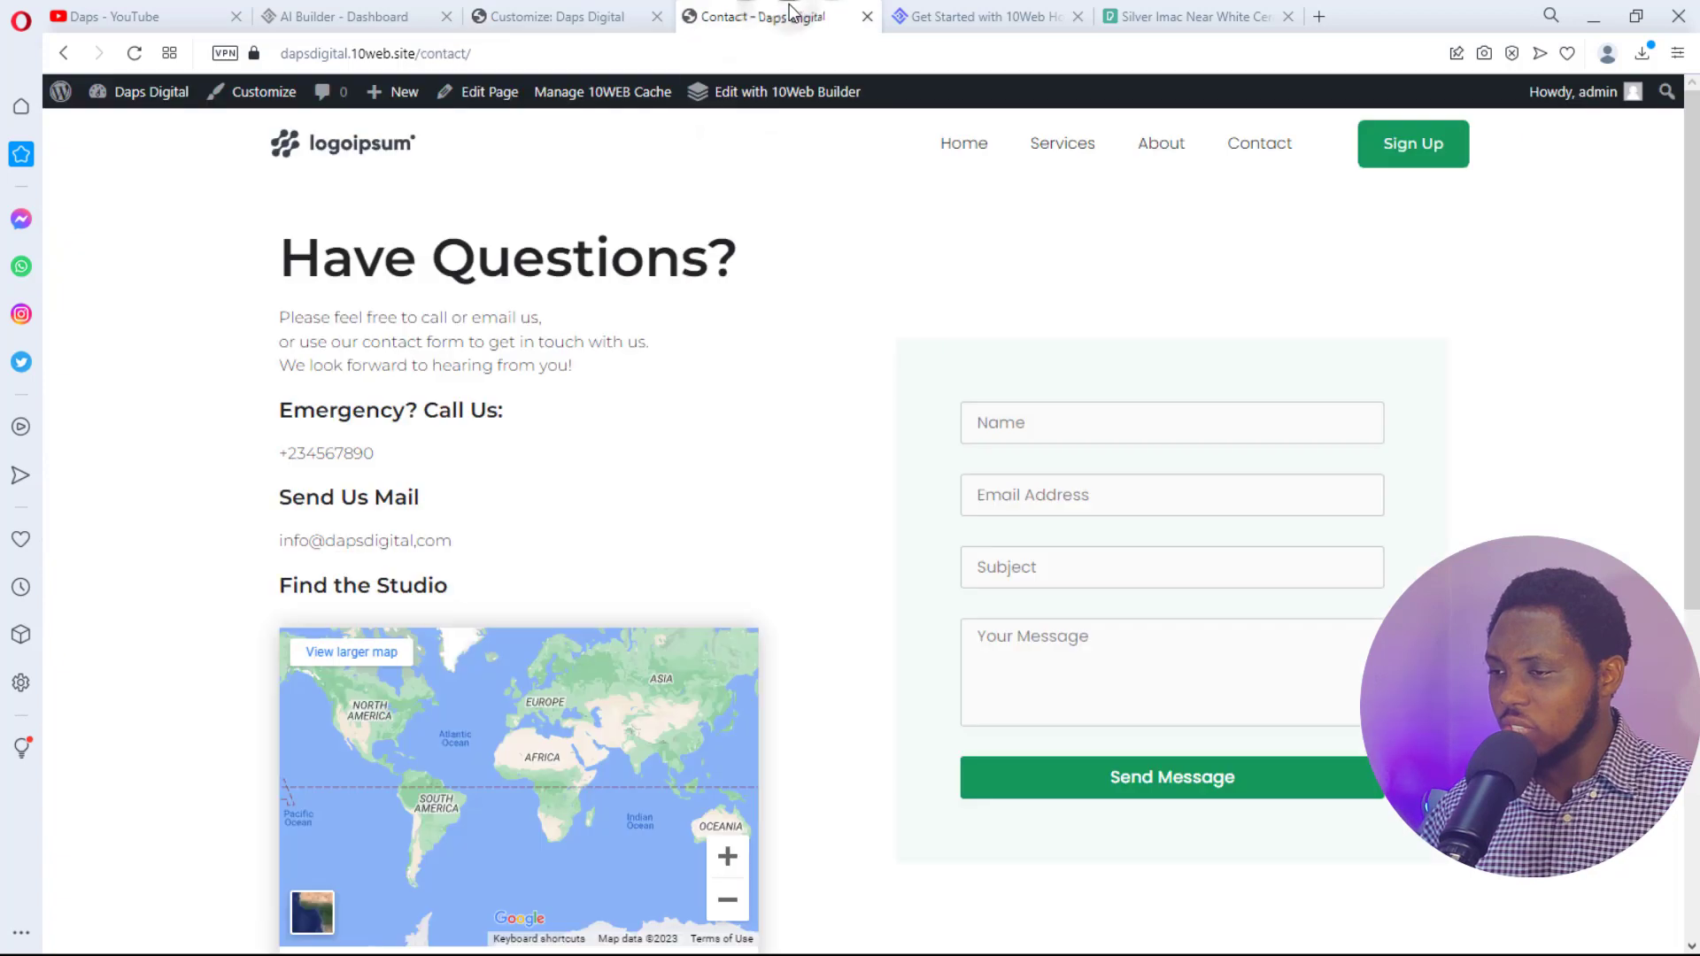
{"action": "left_click", "coordinate": [973, 155]}
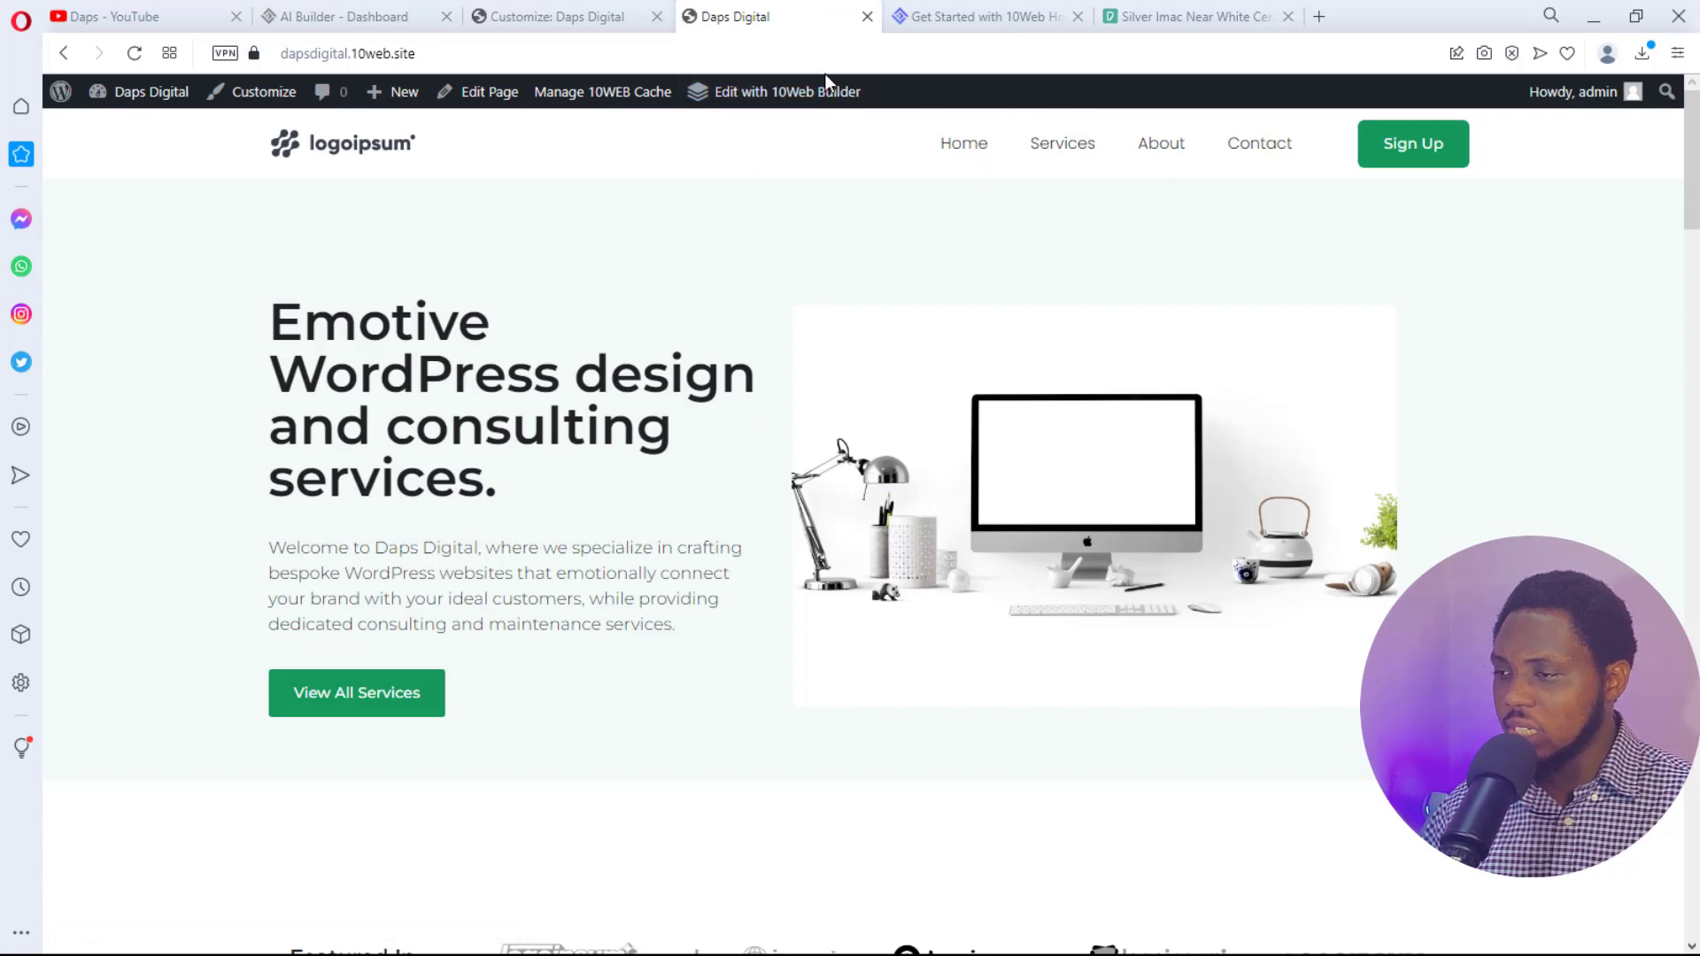
{"action": "left_click", "coordinate": [804, 99]}
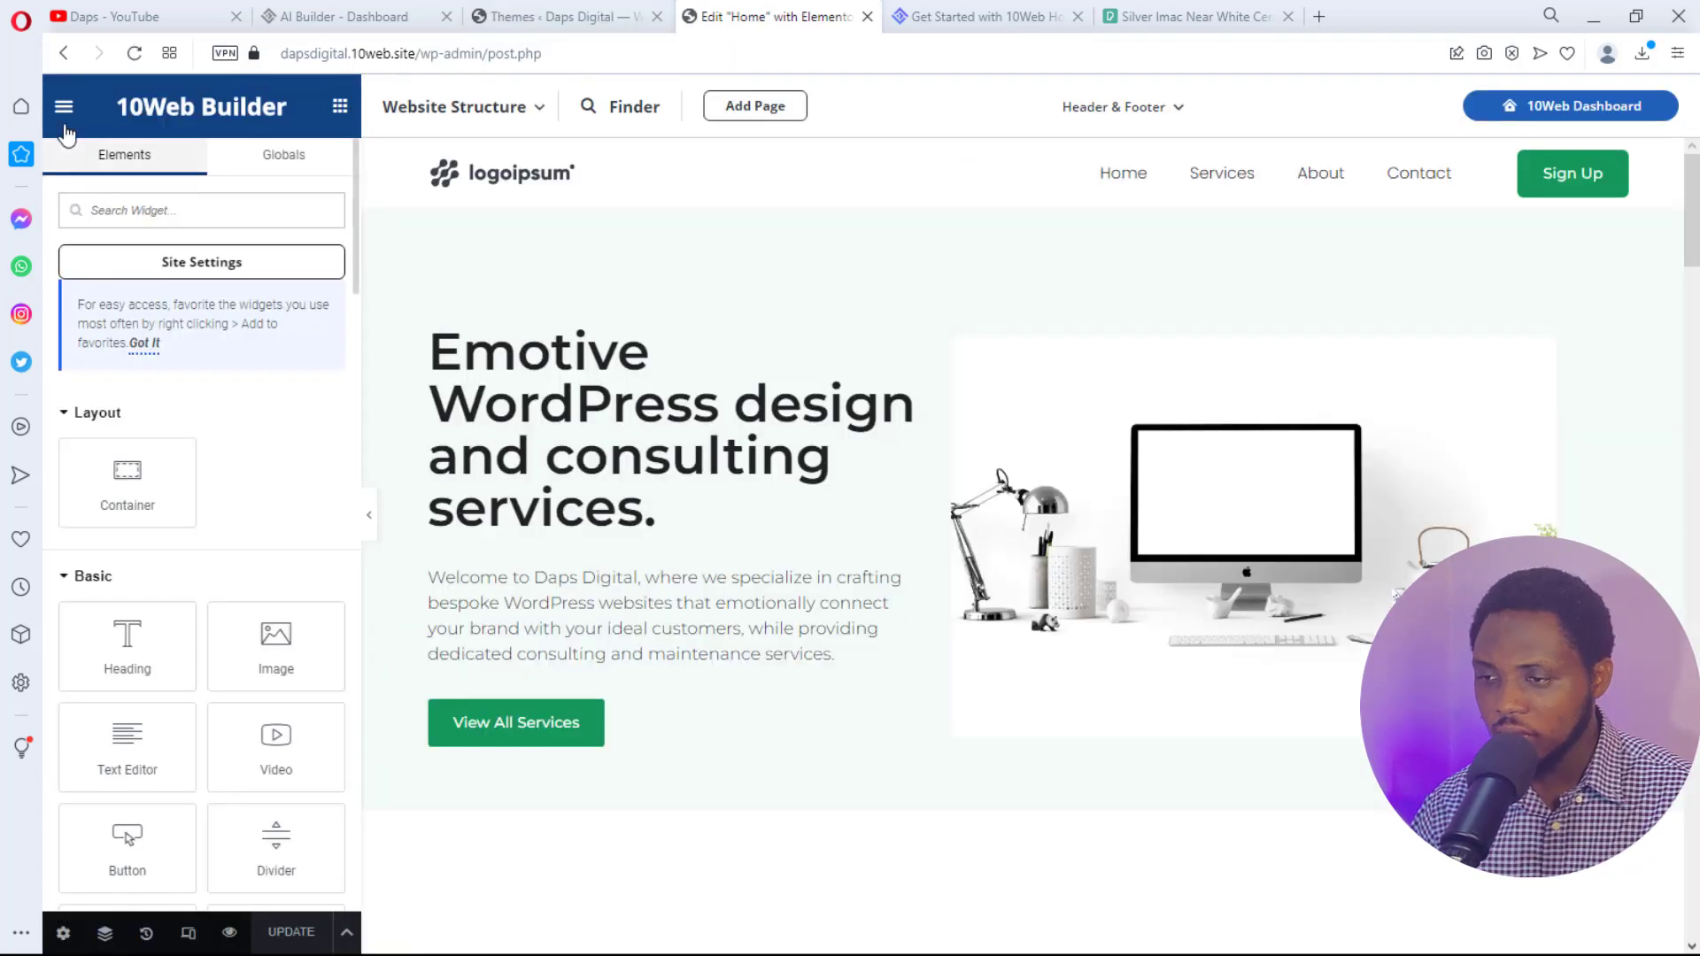
- Change the Global Colors Accent from #14985C to dark green #31473D in Site Settings
{"action": "left_click", "coordinate": [62, 108]}
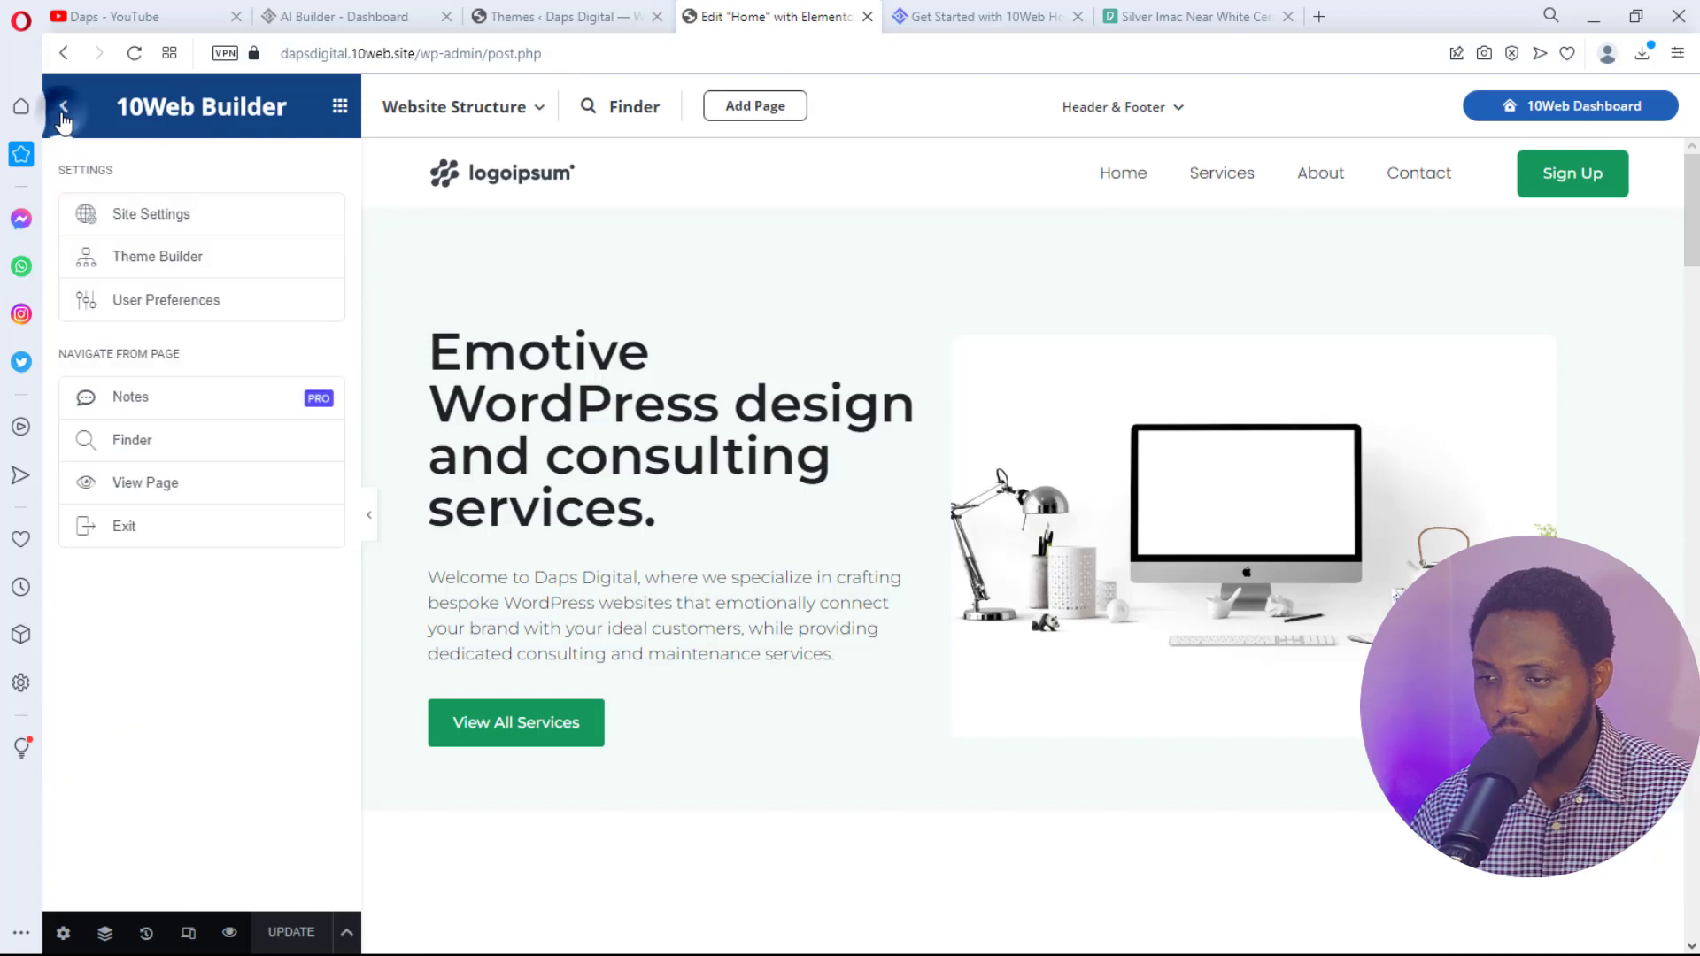
{"action": "left_click", "coordinate": [165, 227]}
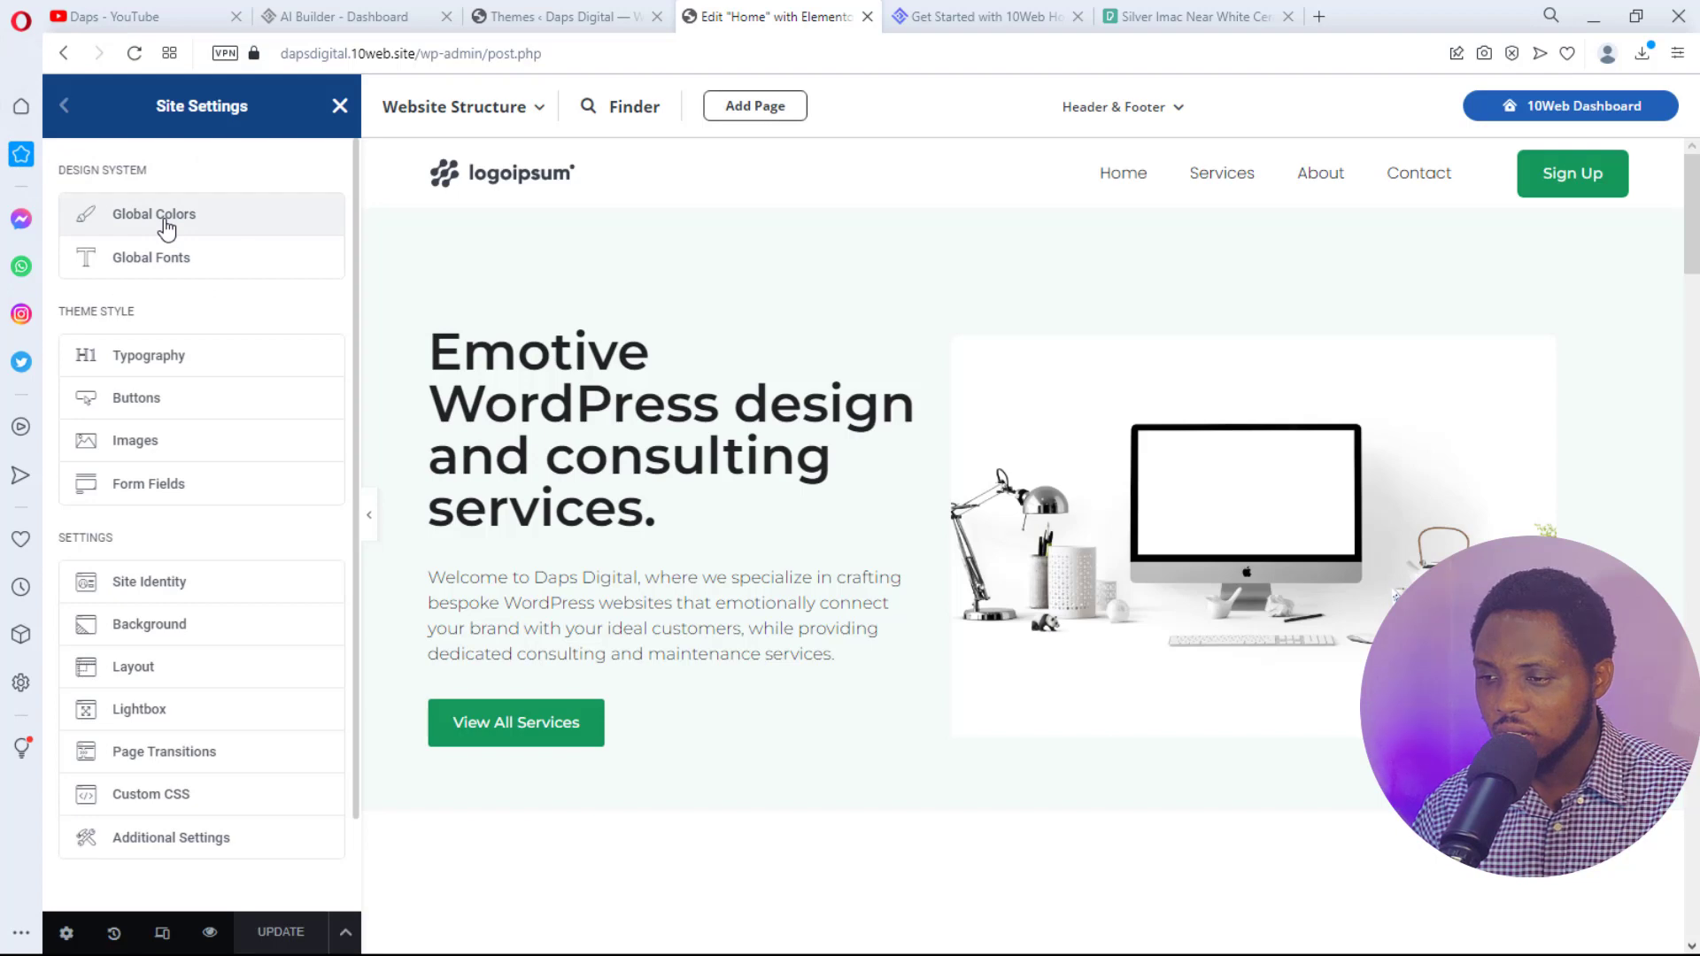
{"action": "left_click", "coordinate": [159, 223]}
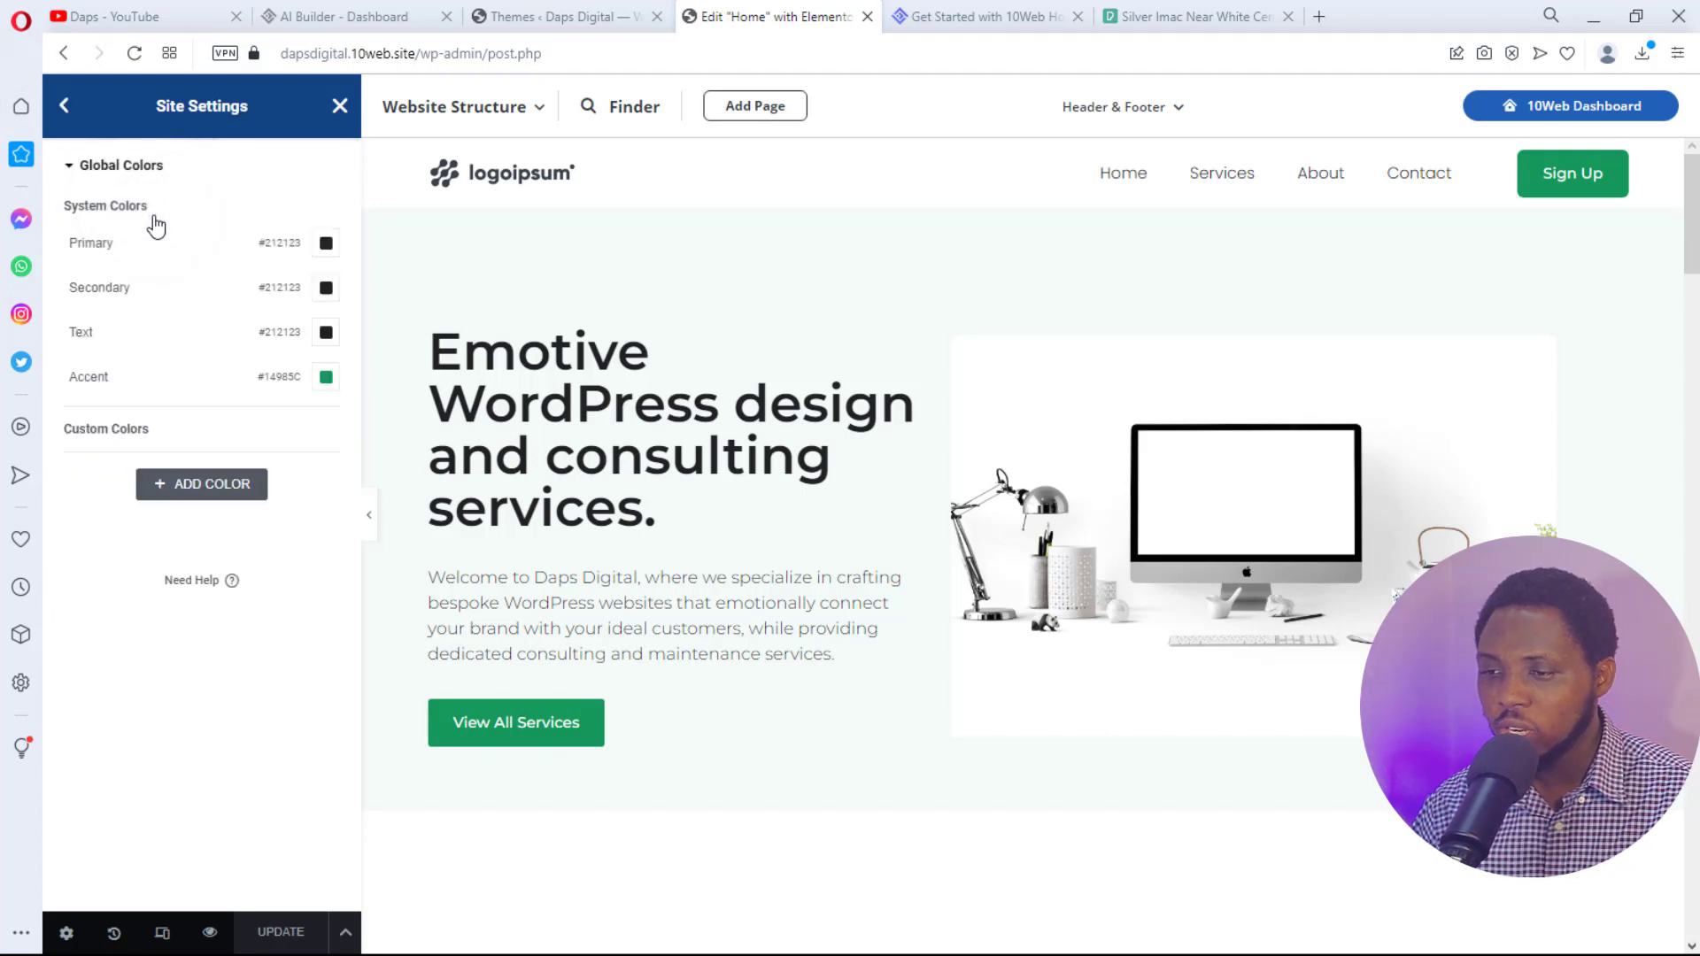
{"action": "left_click", "coordinate": [327, 379]}
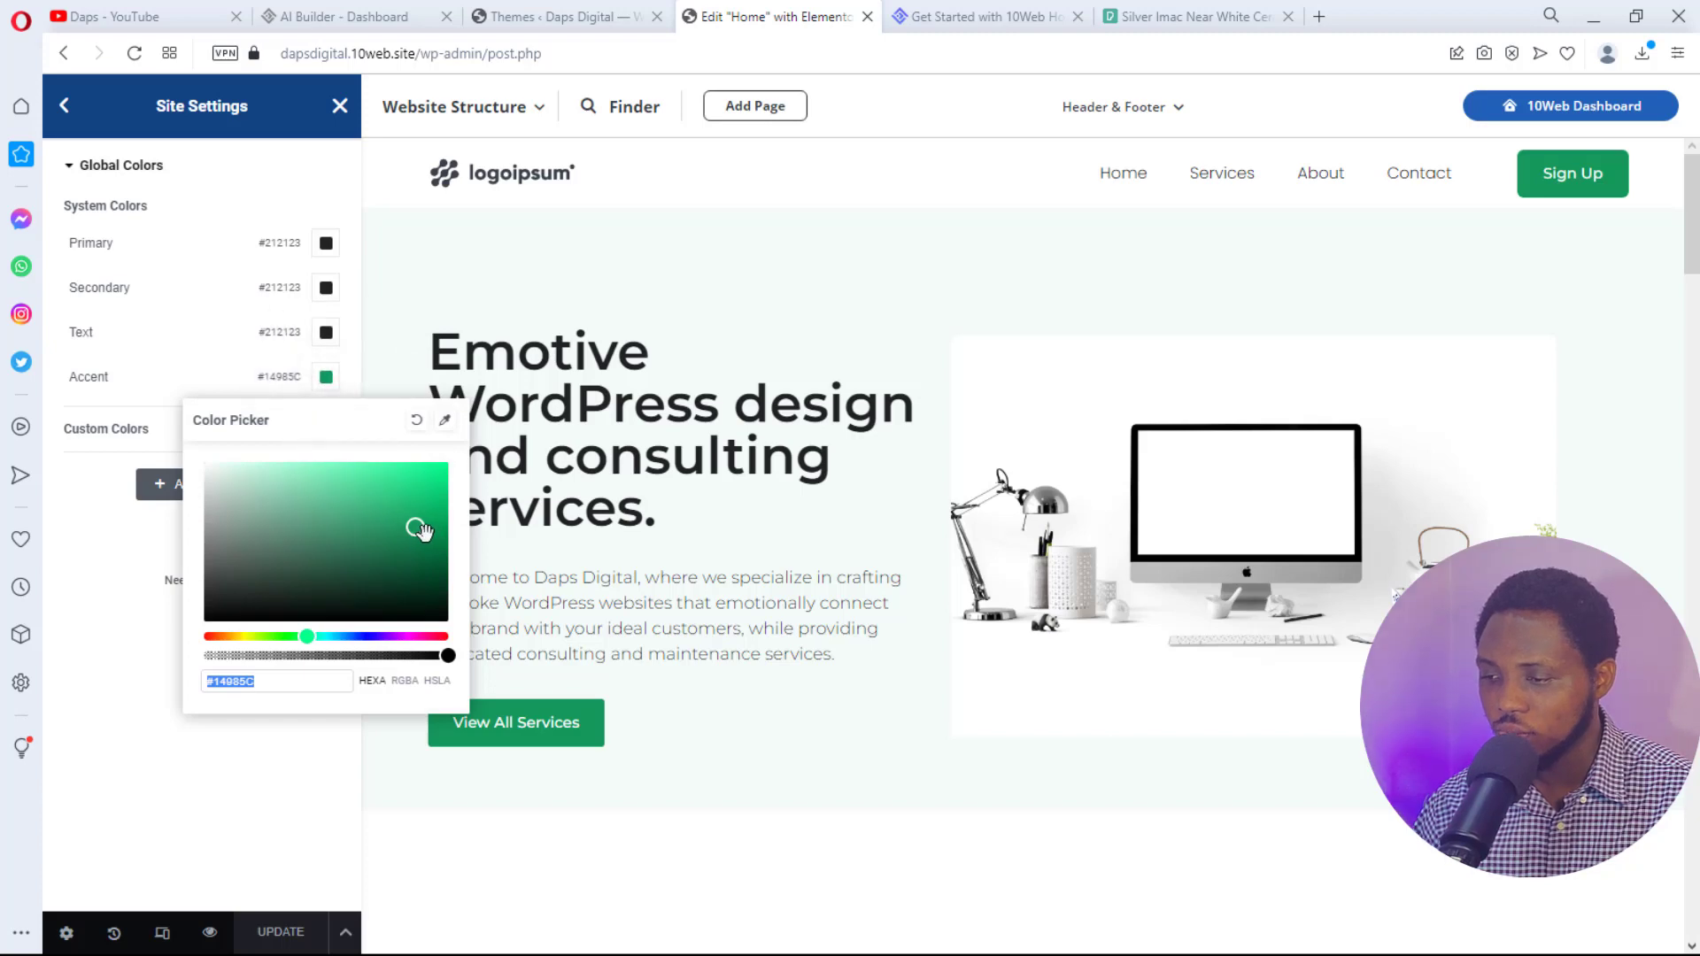
{"action": "mouse_move", "coordinate": [415, 528]}
{"action": "left_mouse_down"}
{"action": "mouse_move", "coordinate": [327, 525]}
{"action": "mouse_move", "coordinate": [279, 577]}
{"action": "left_mouse_up"}
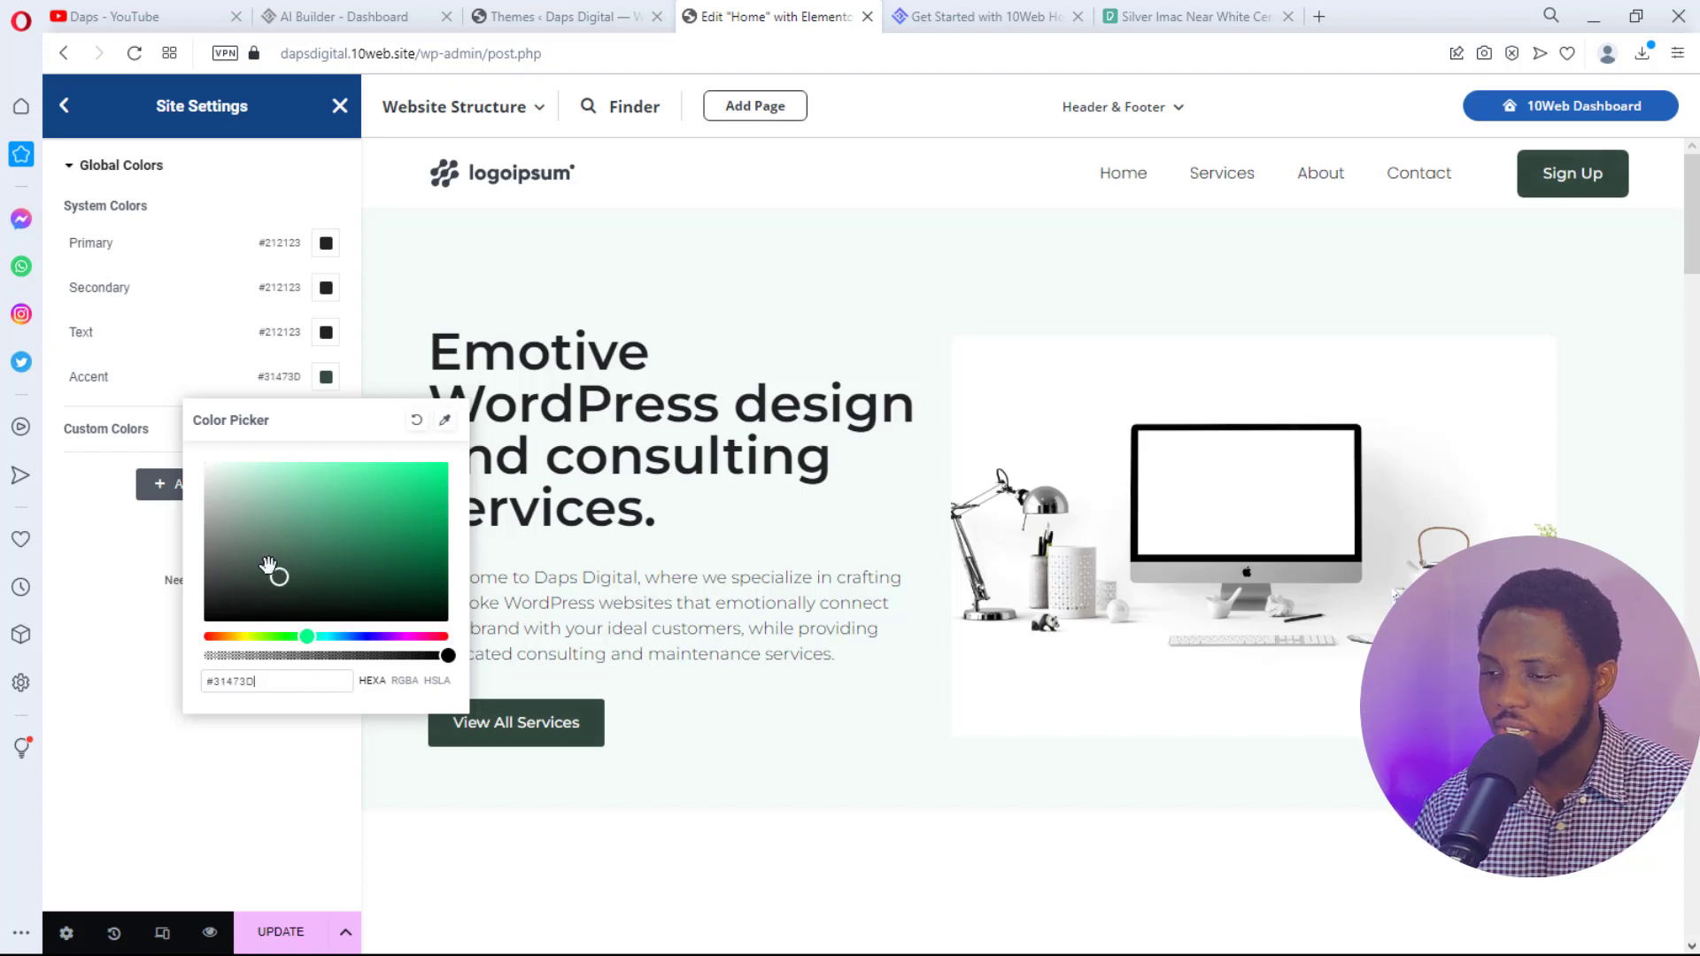
{"action": "left_click", "coordinate": [96, 523]}
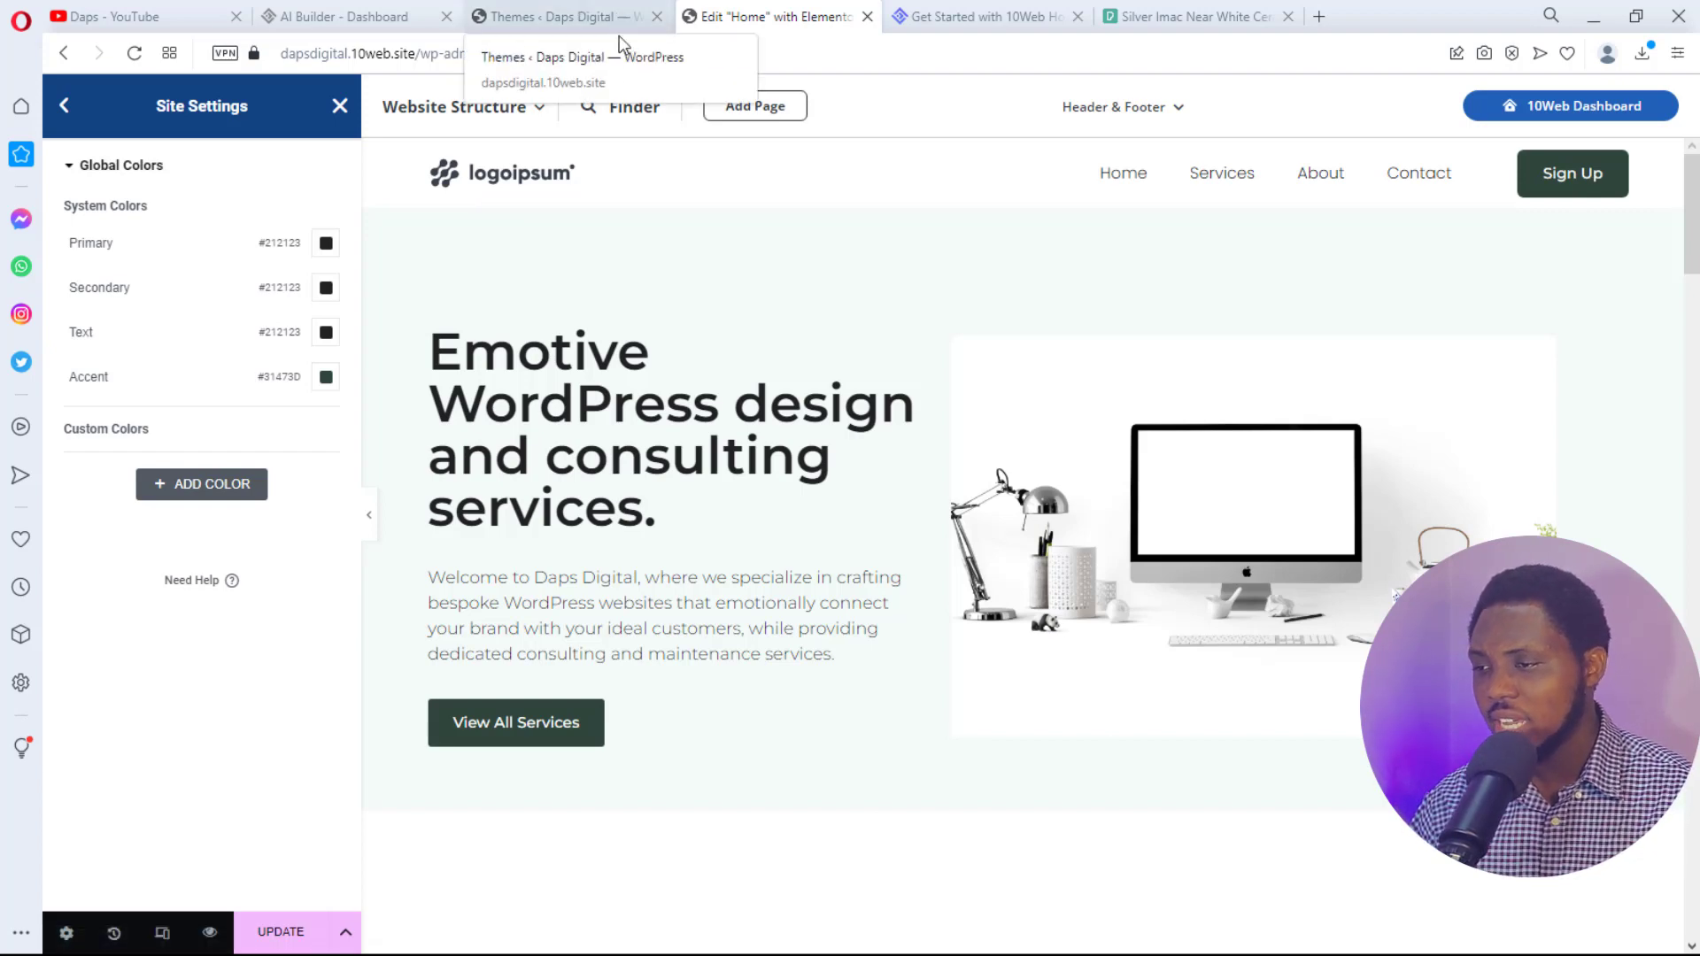
- Return to the site settings list and check the installed Plugins page in the WordPress admin
{"action": "left_click", "coordinate": [74, 110]}
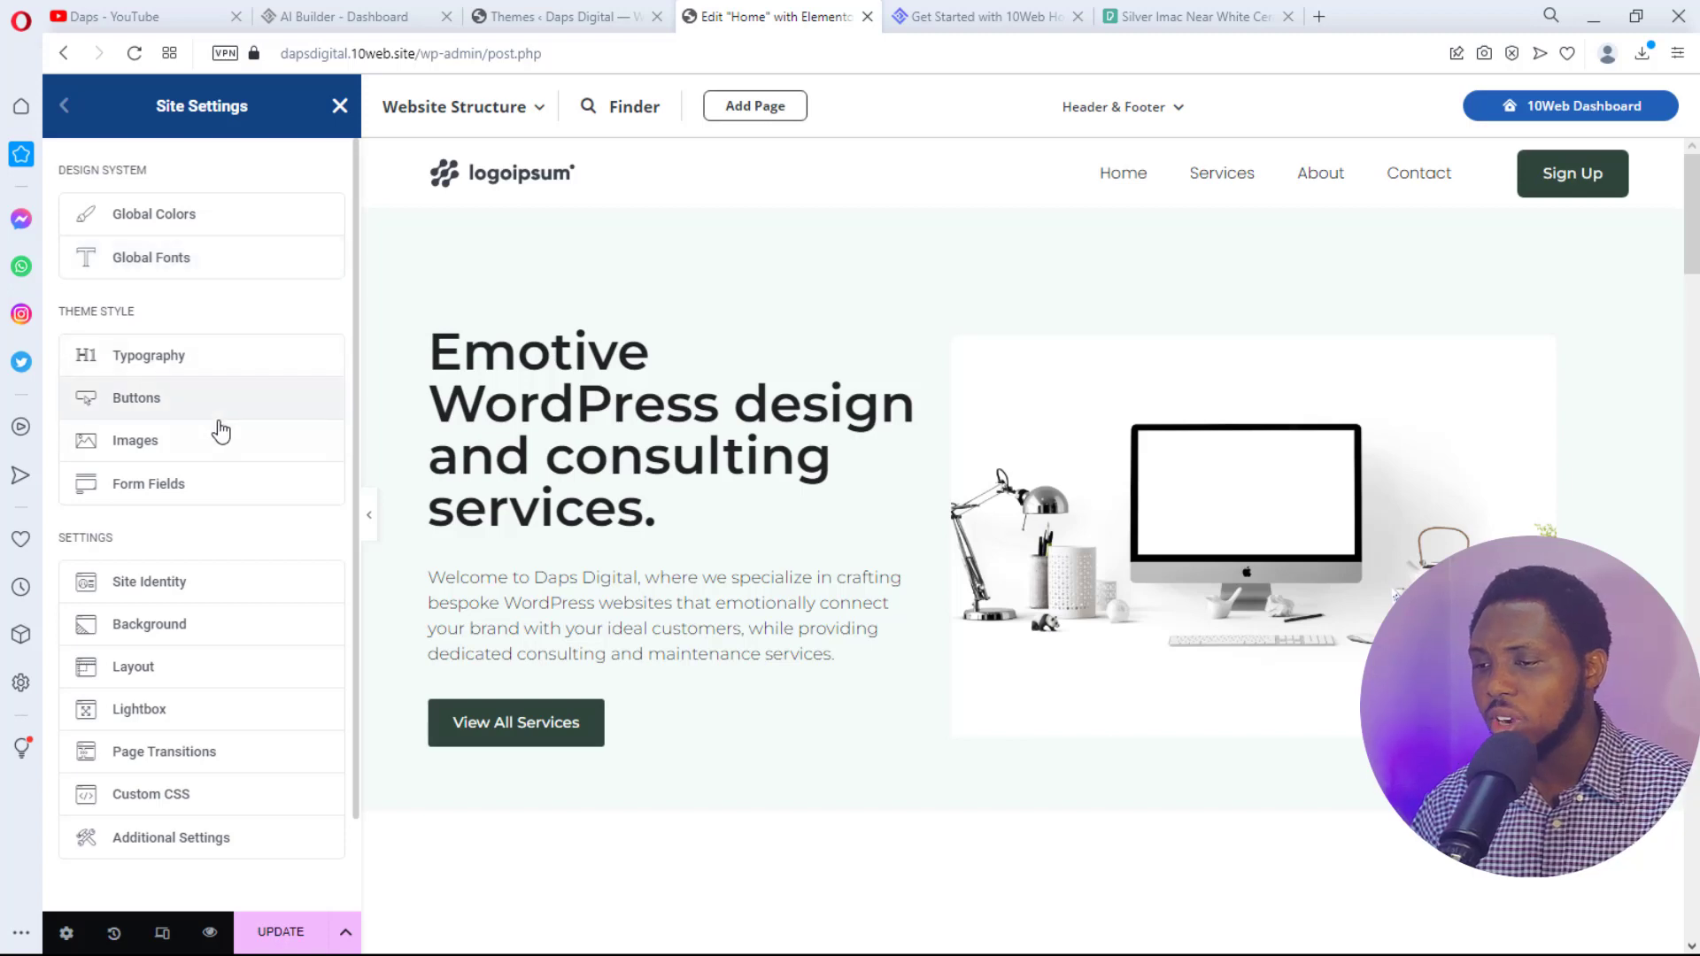
{"action": "scroll", "coordinate": [213, 434], "scroll_direction": "down", "scroll_amount": 1}
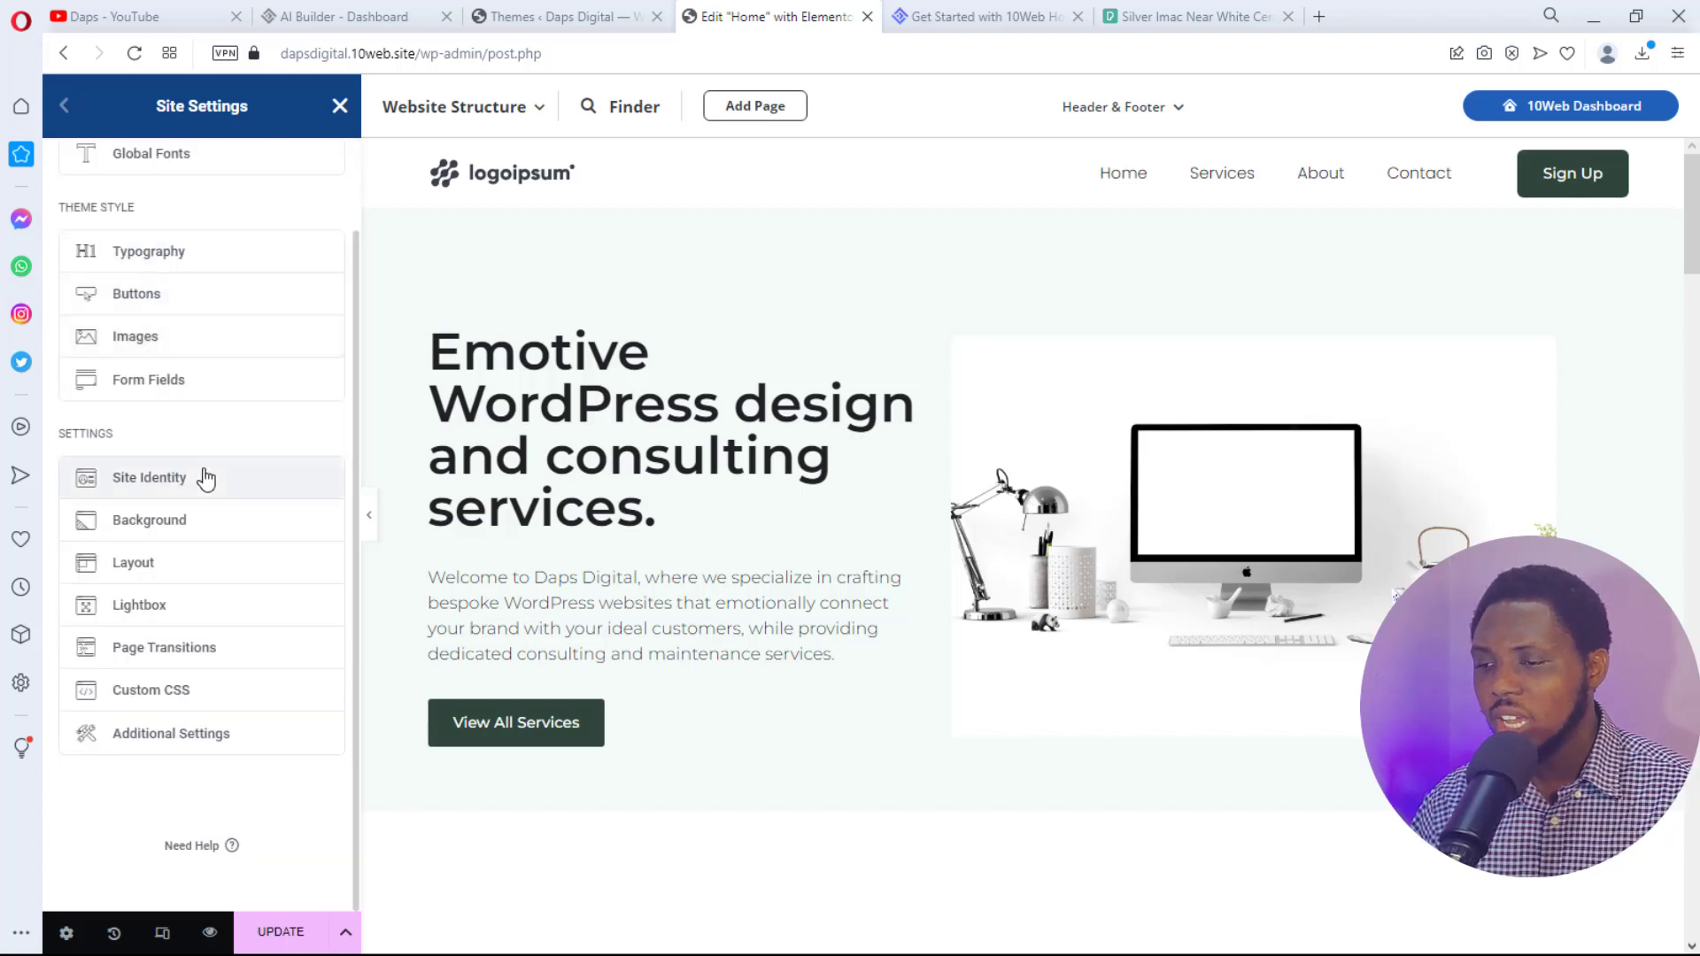
{"action": "scroll", "coordinate": [767, 566], "scroll_direction": "down", "scroll_amount": 2}
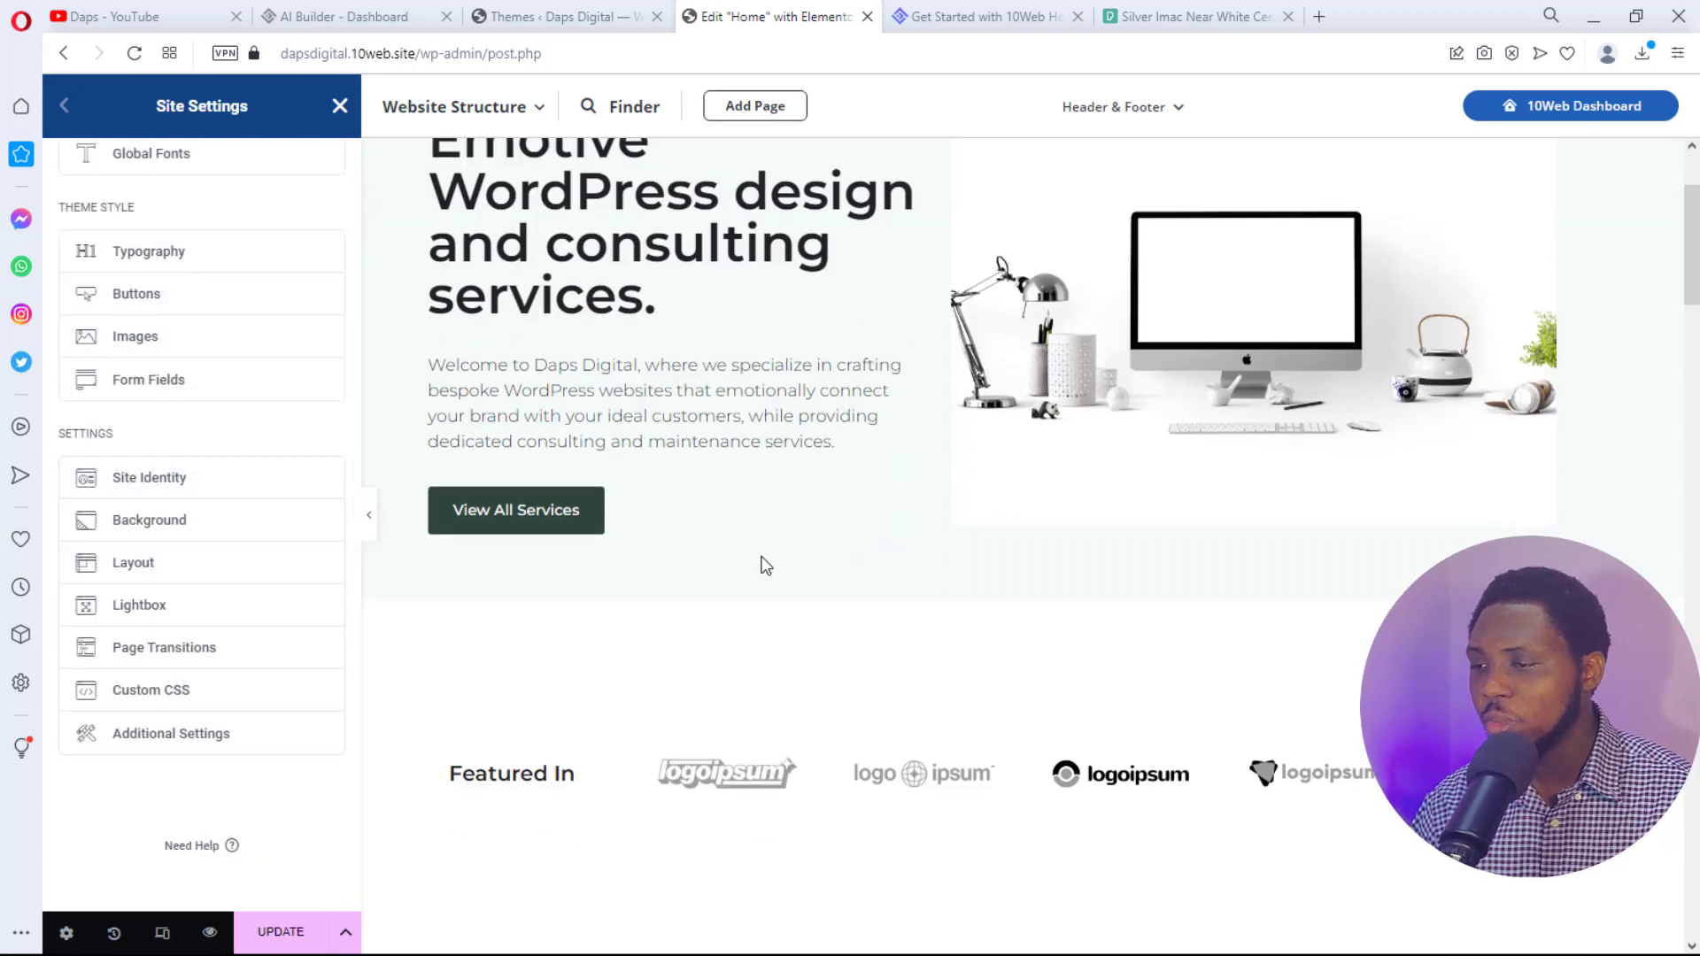
{"action": "scroll", "coordinate": [766, 567], "scroll_direction": "down", "scroll_amount": 5}
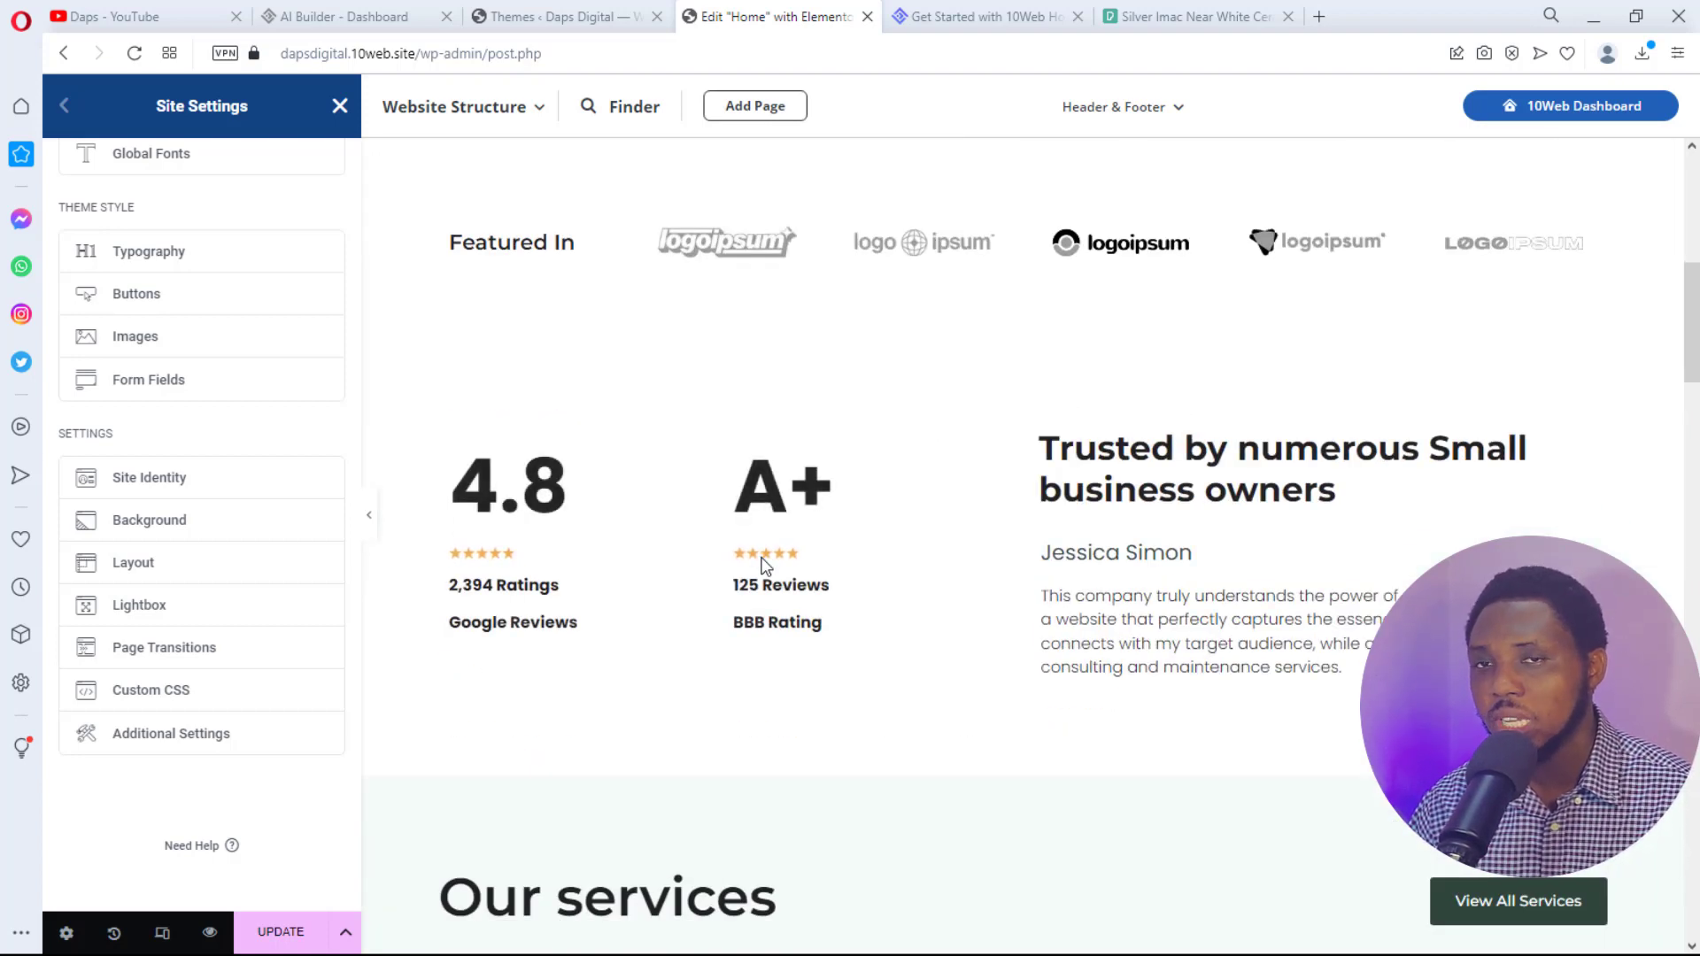
{"action": "scroll", "coordinate": [766, 567], "scroll_direction": "up", "scroll_amount": 7}
{"action": "left_click", "coordinate": [562, 16]}
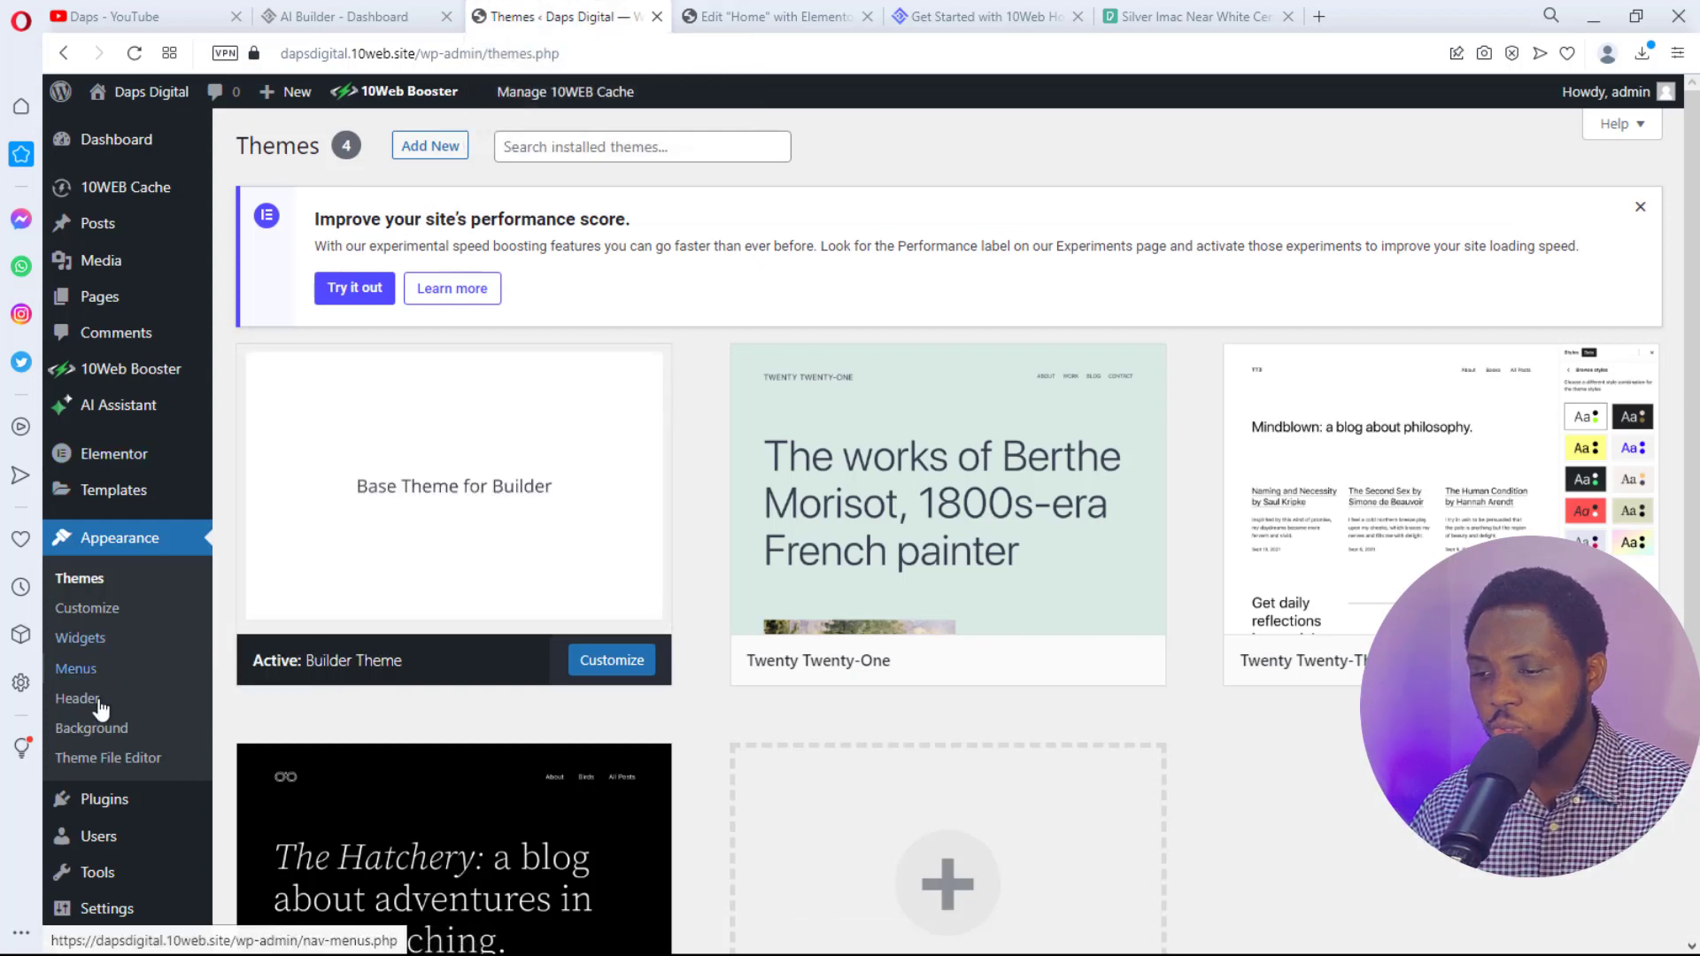
{"action": "mouse_move", "coordinate": [132, 804]}
{"action": "left_click", "coordinate": [254, 804]}
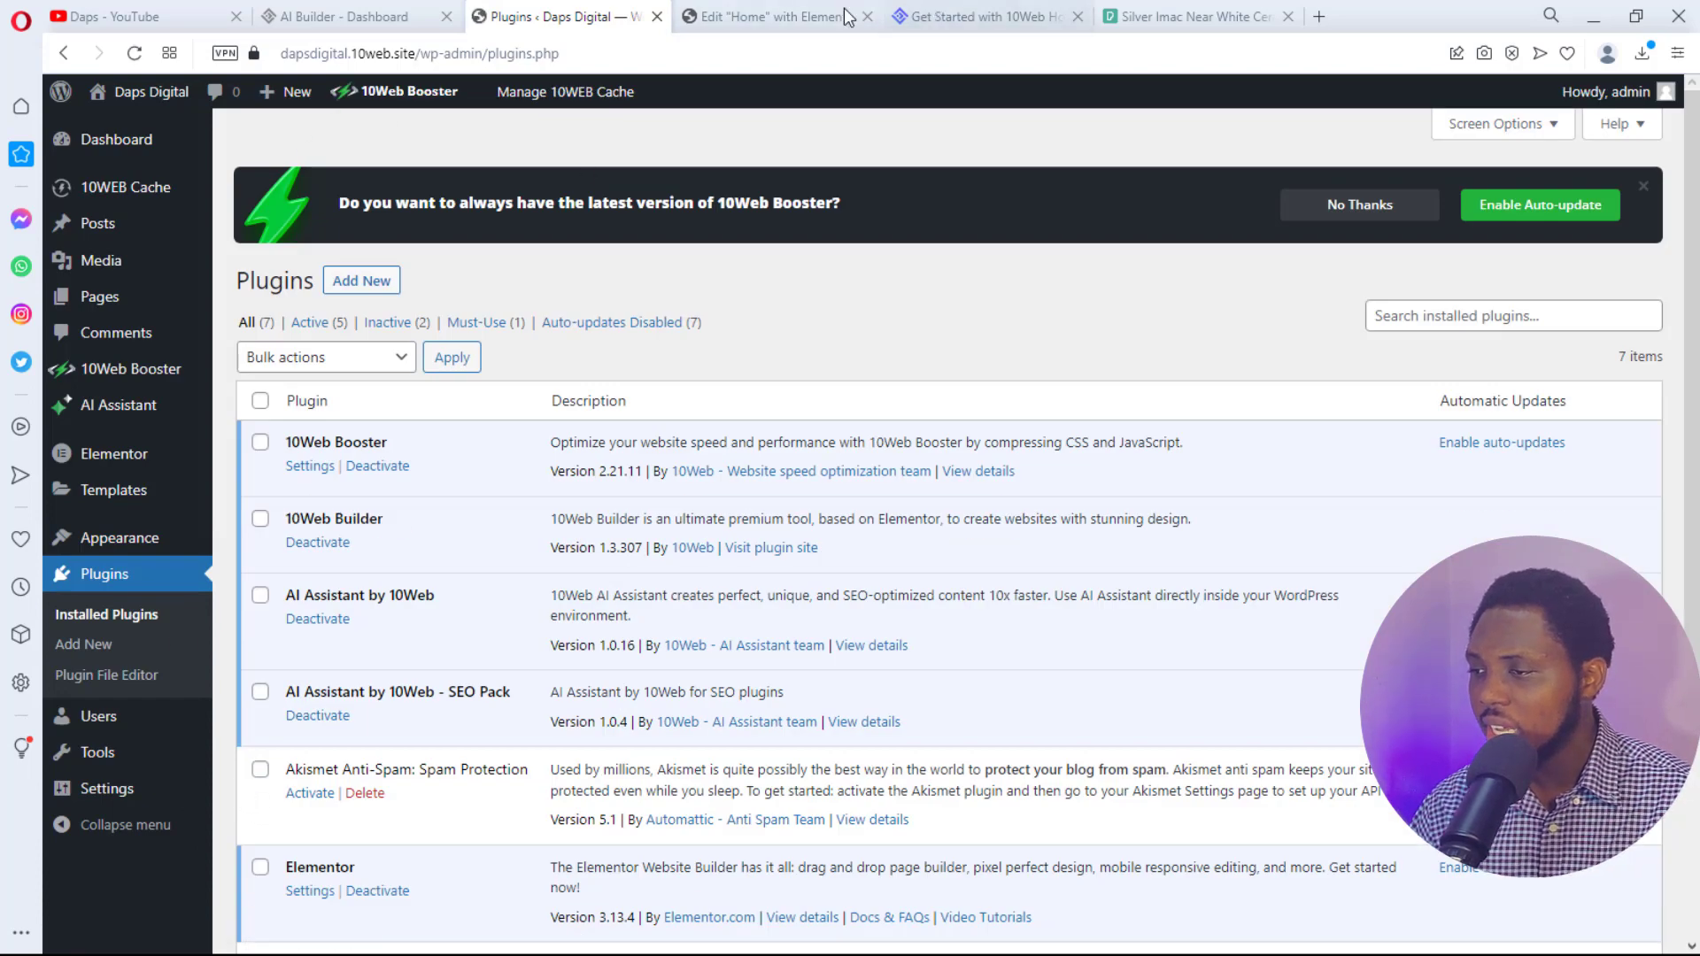
- Back in the editor, save the dark green accent colour with UPDATE and close Site Settings
{"action": "left_click", "coordinate": [801, 11]}
{"action": "left_click", "coordinate": [379, 124]}
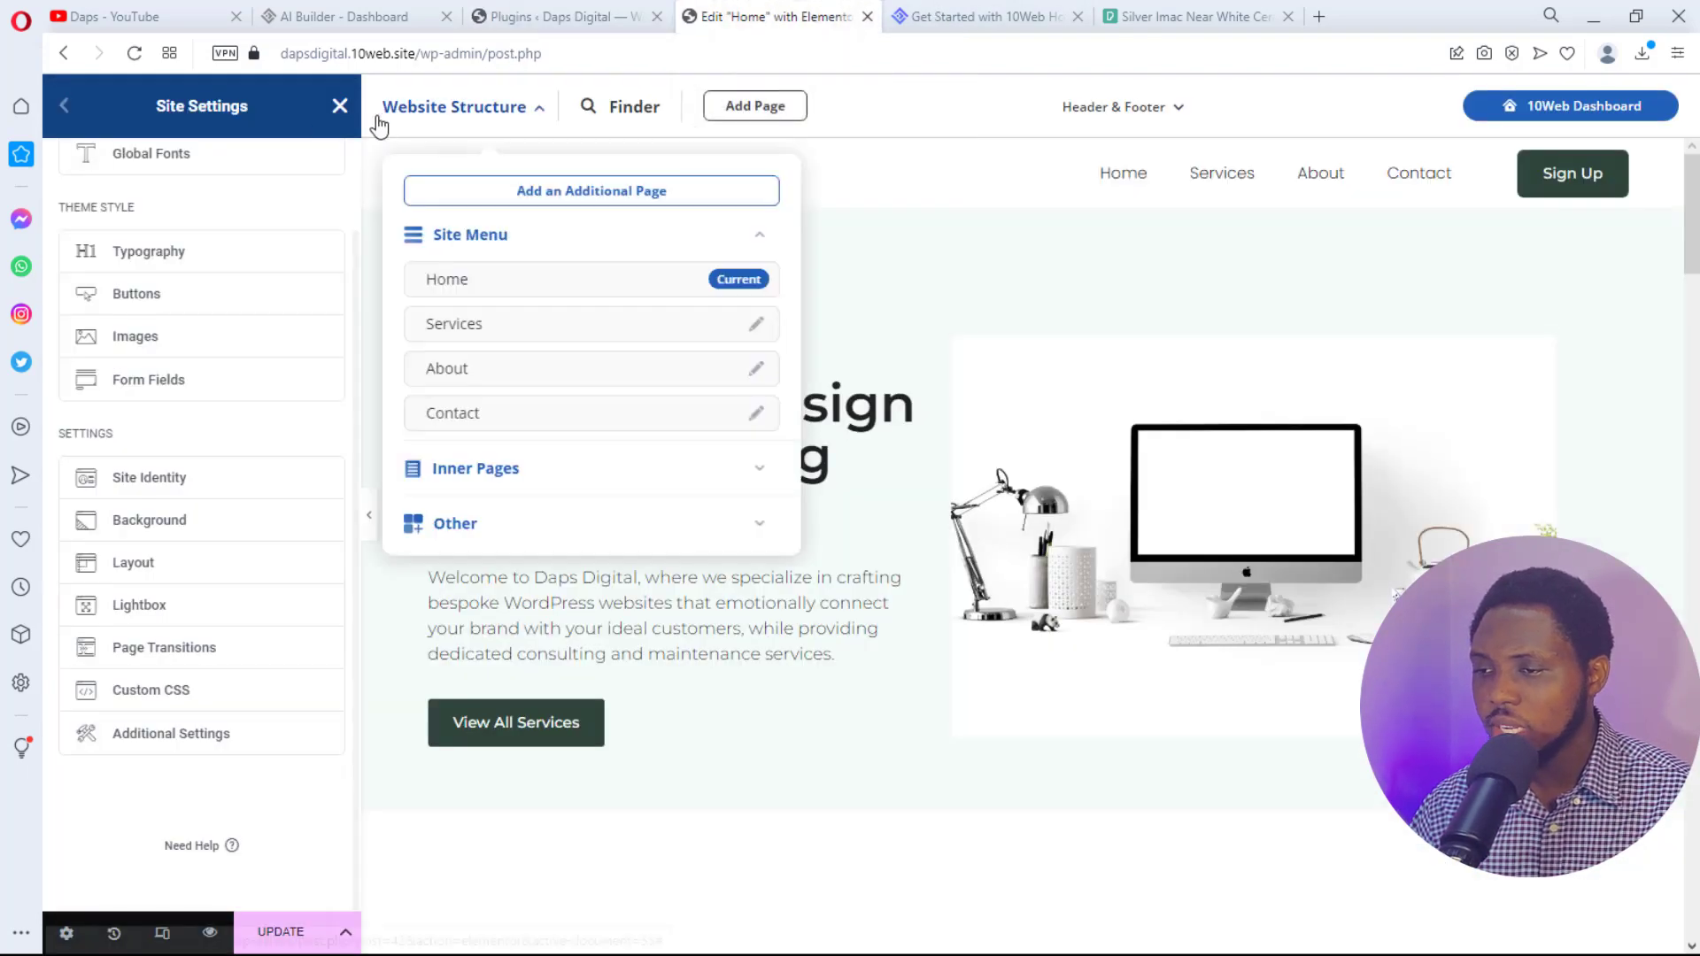
{"action": "left_click", "coordinate": [277, 935]}
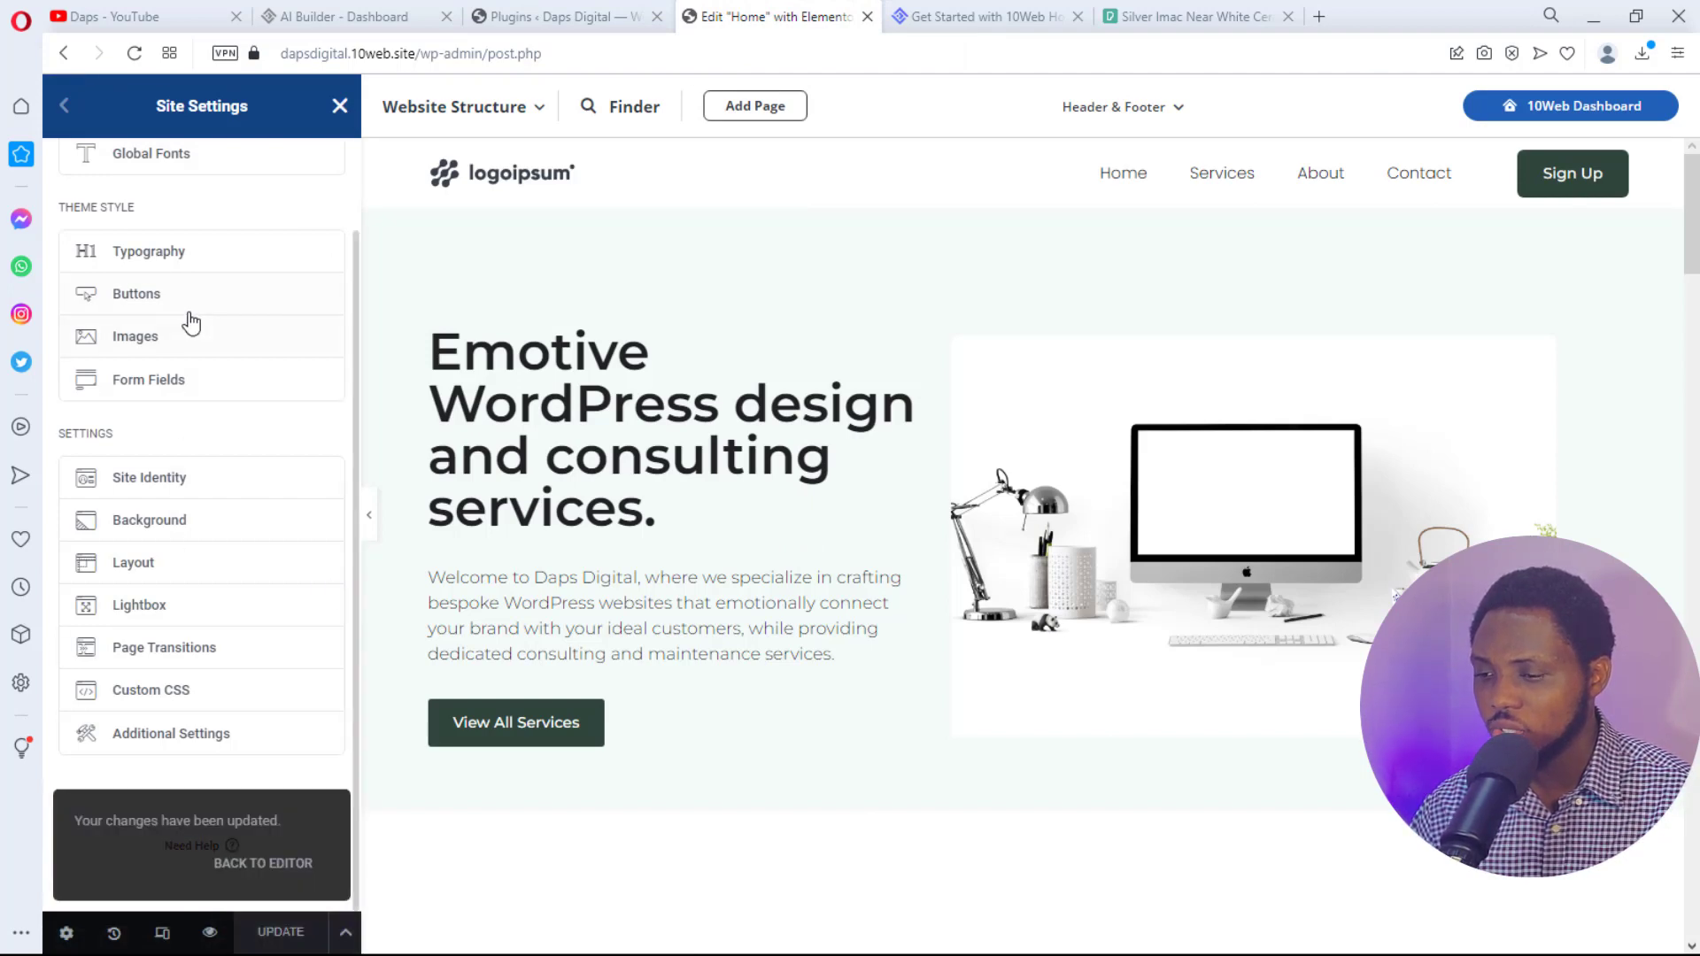
{"action": "left_click", "coordinate": [339, 107]}
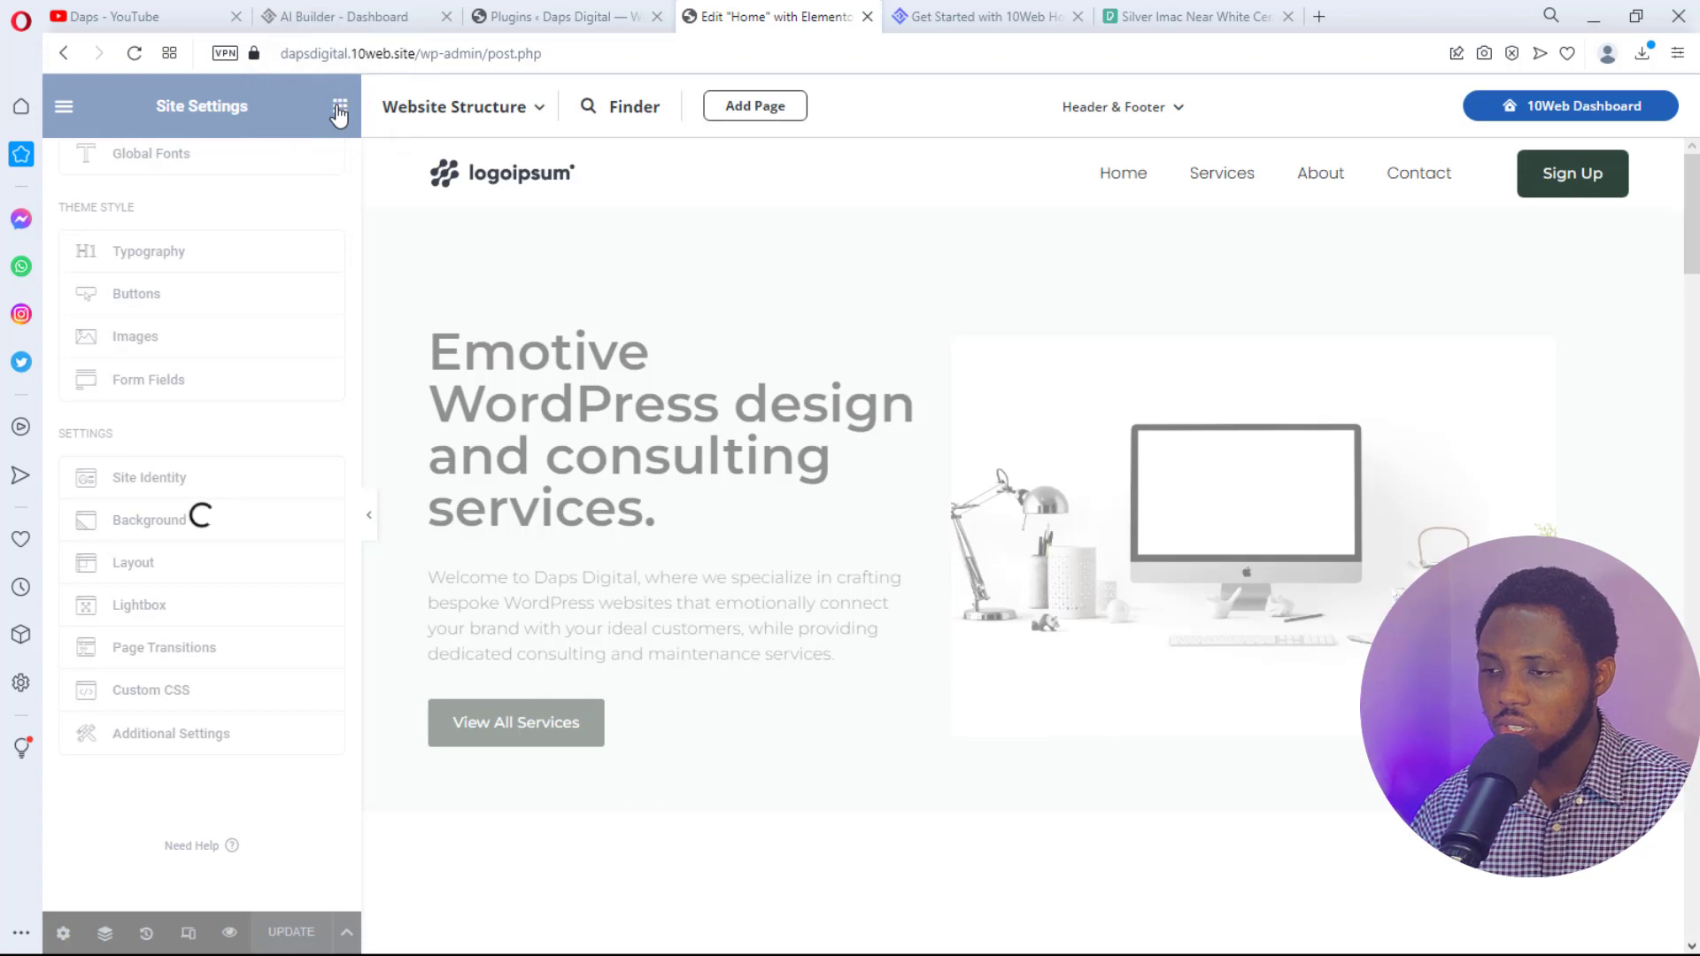
{"action": "left_click", "coordinate": [63, 107]}
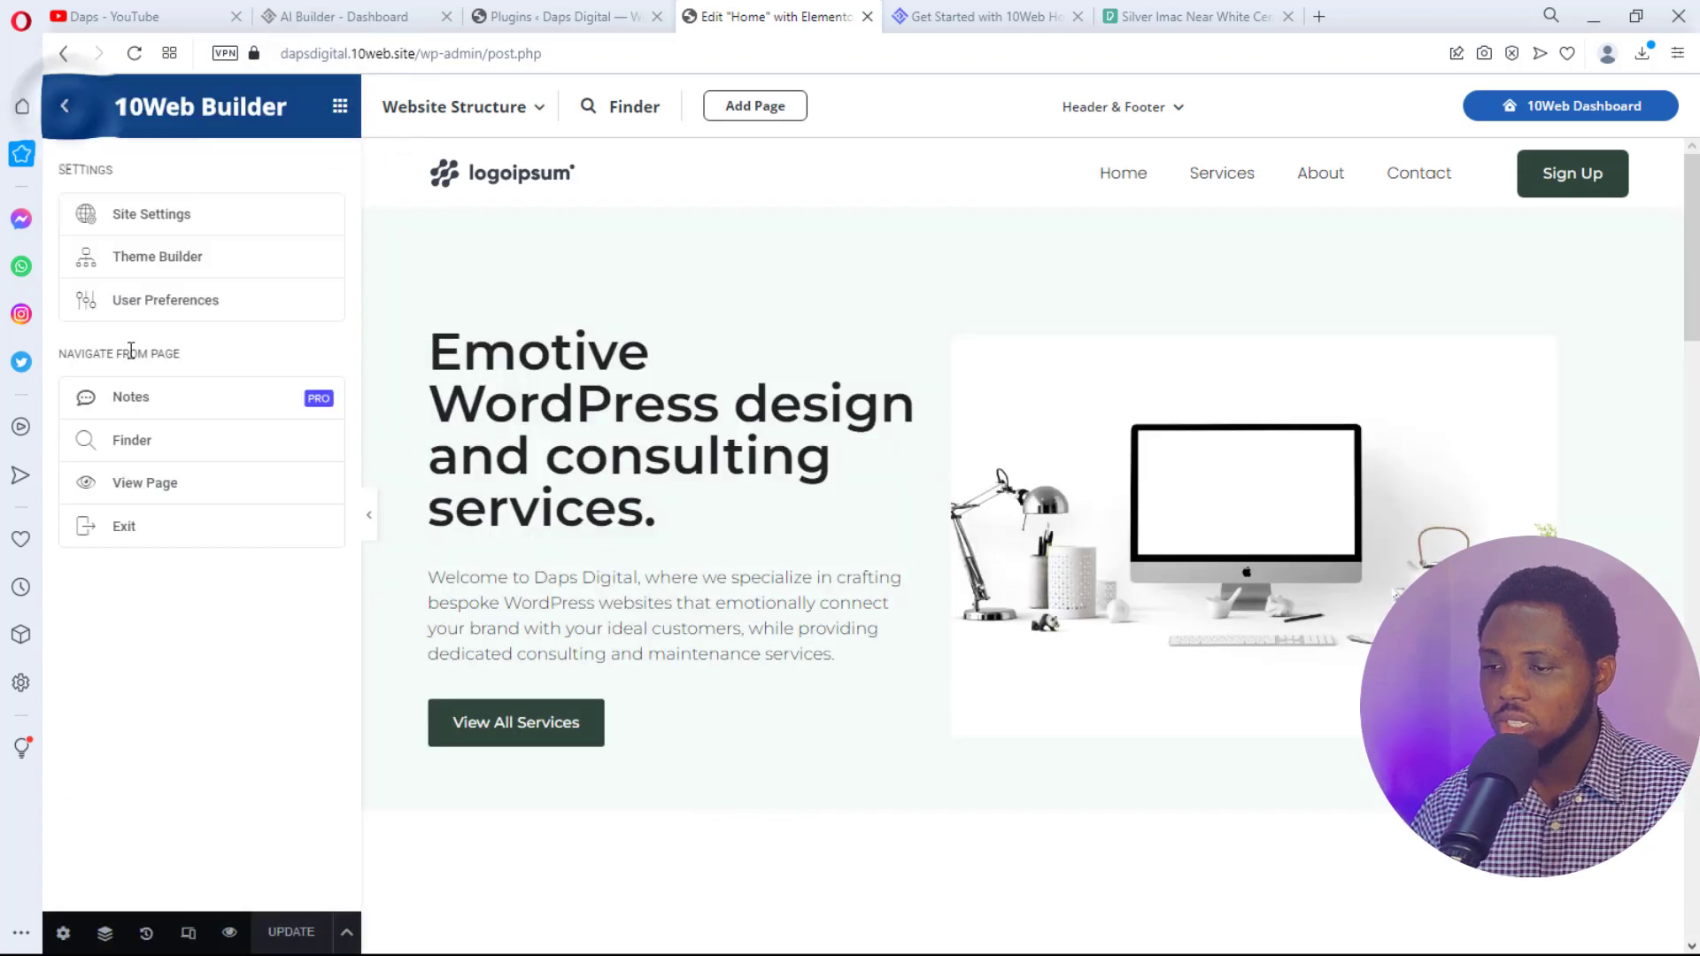
- Deactivate the 10Web Builder plugin in the Plugins list, then go back to the Daps Digital homepage
{"action": "left_click", "coordinate": [144, 489]}
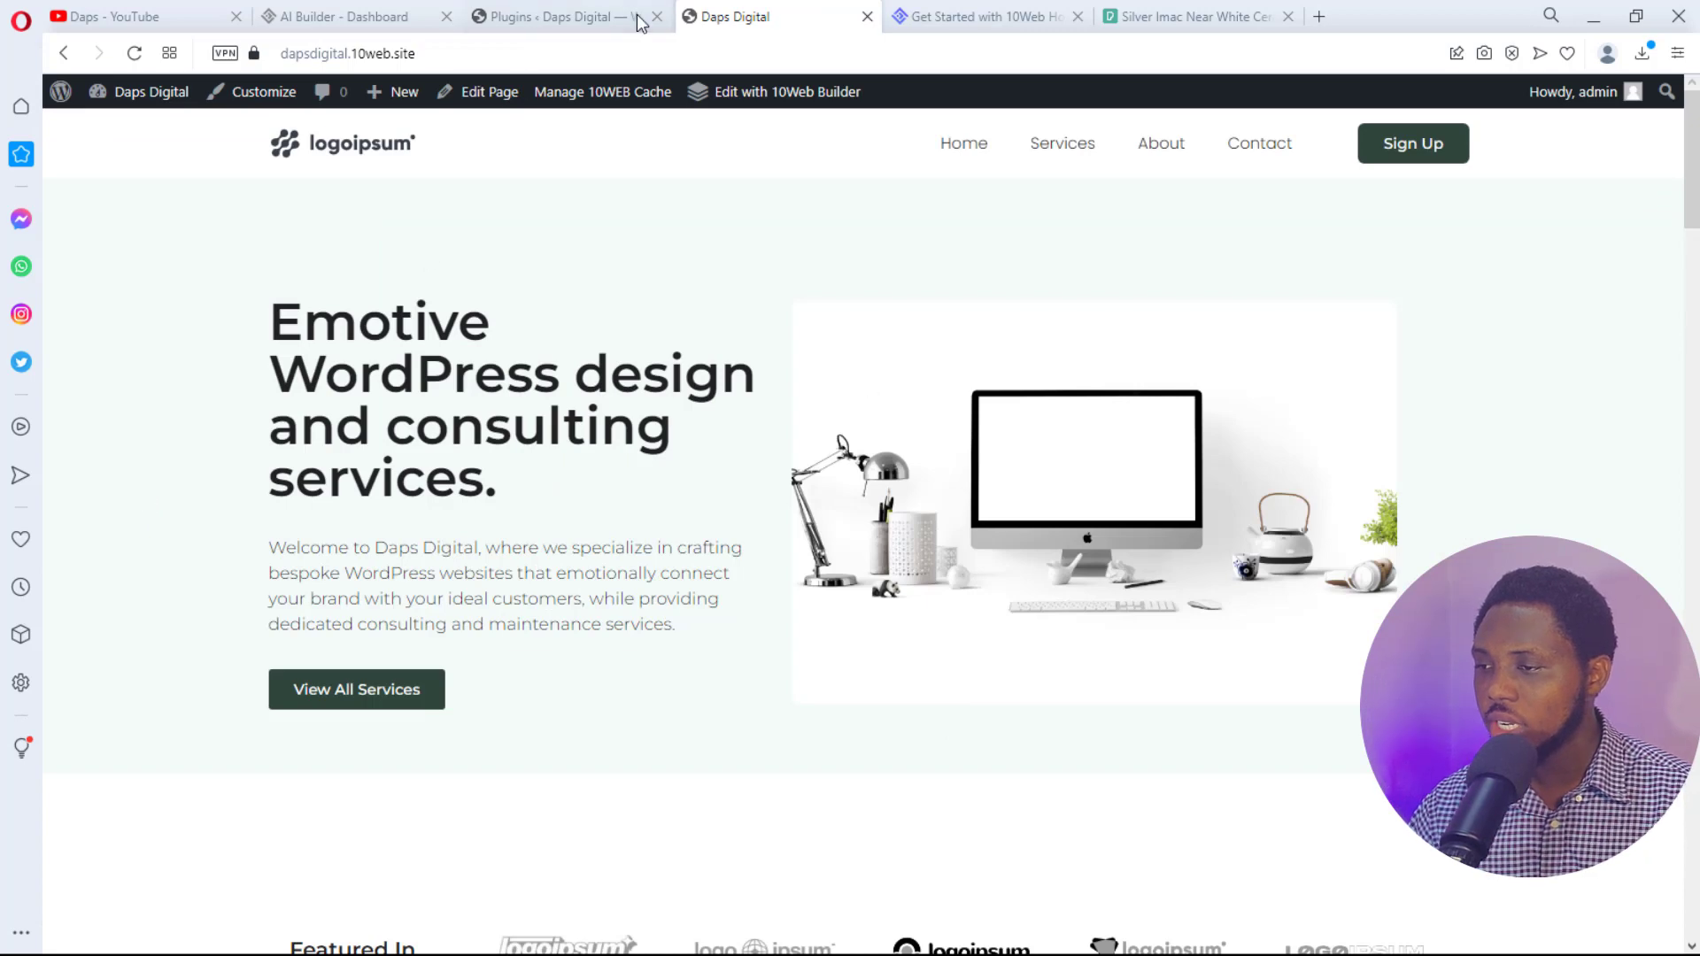
{"action": "left_click", "coordinate": [550, 21]}
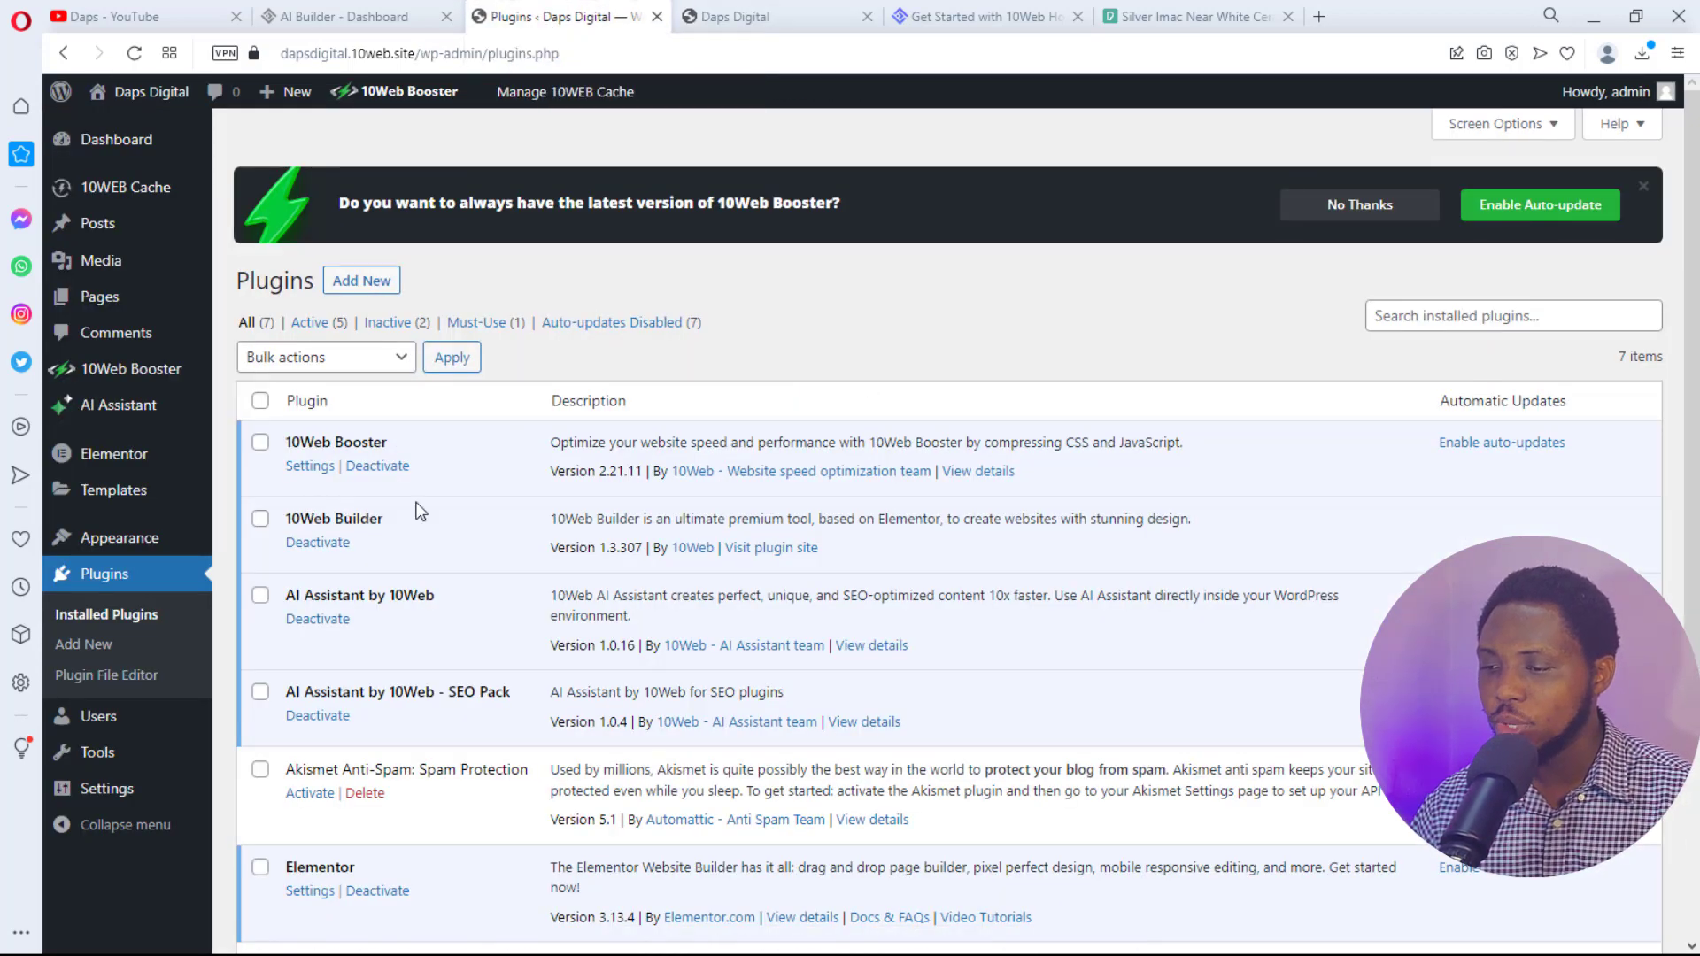
{"action": "left_click", "coordinate": [319, 543]}
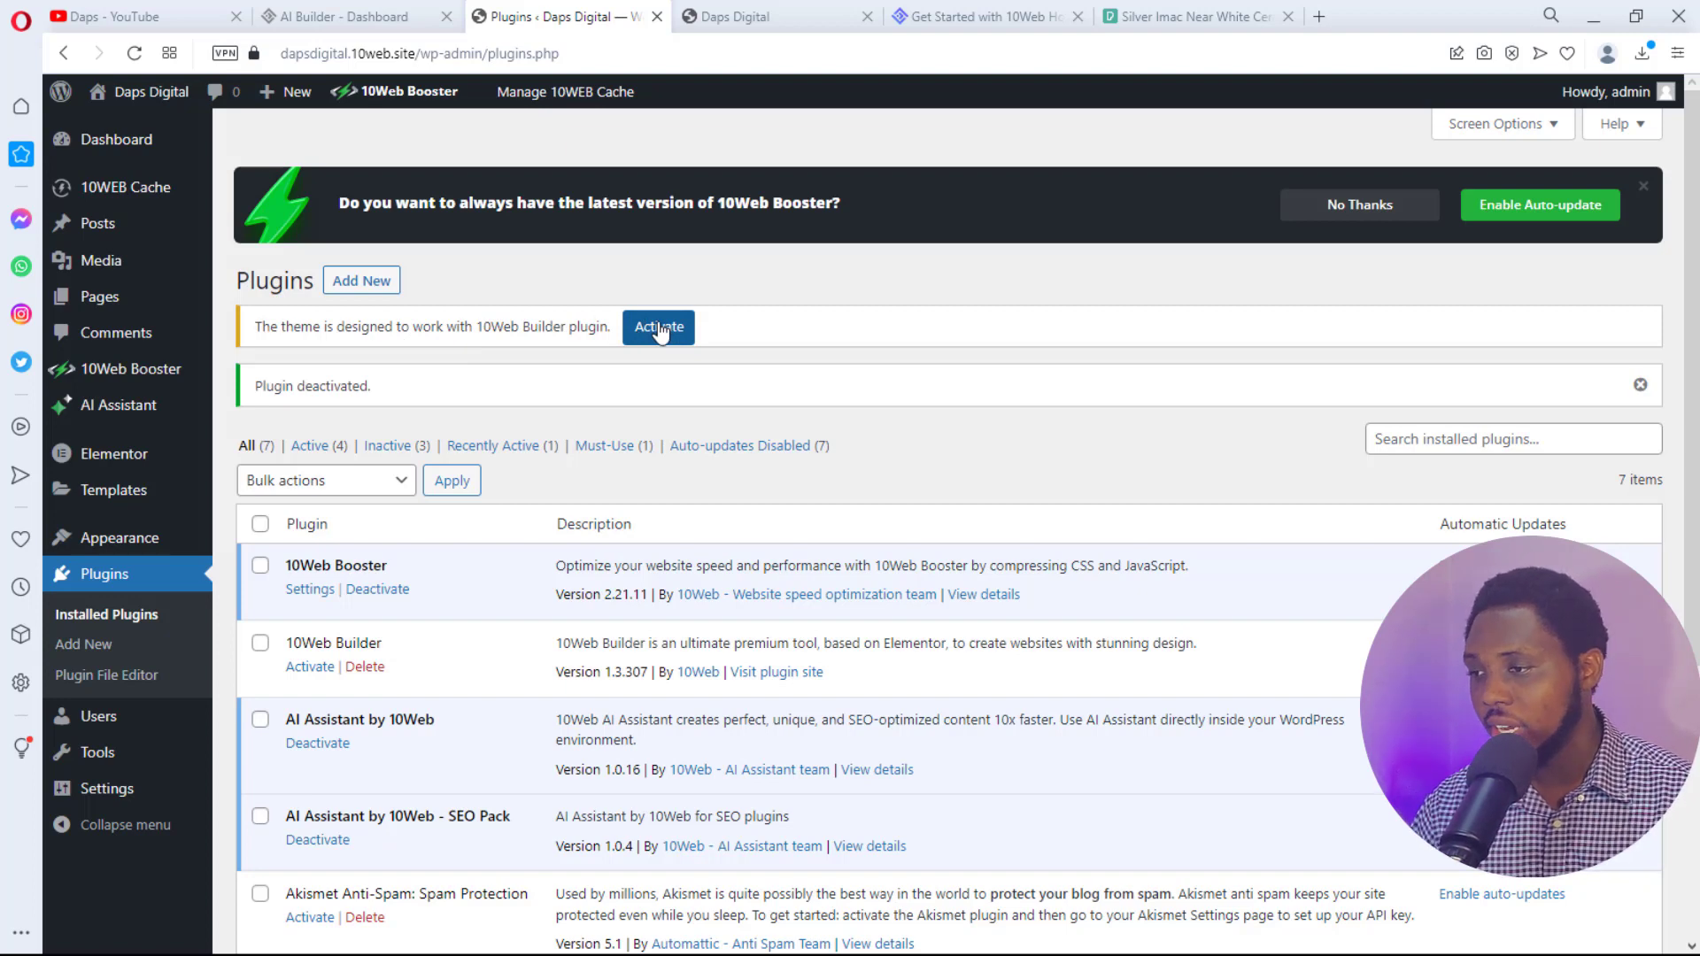
{"action": "left_click", "coordinate": [781, 7]}
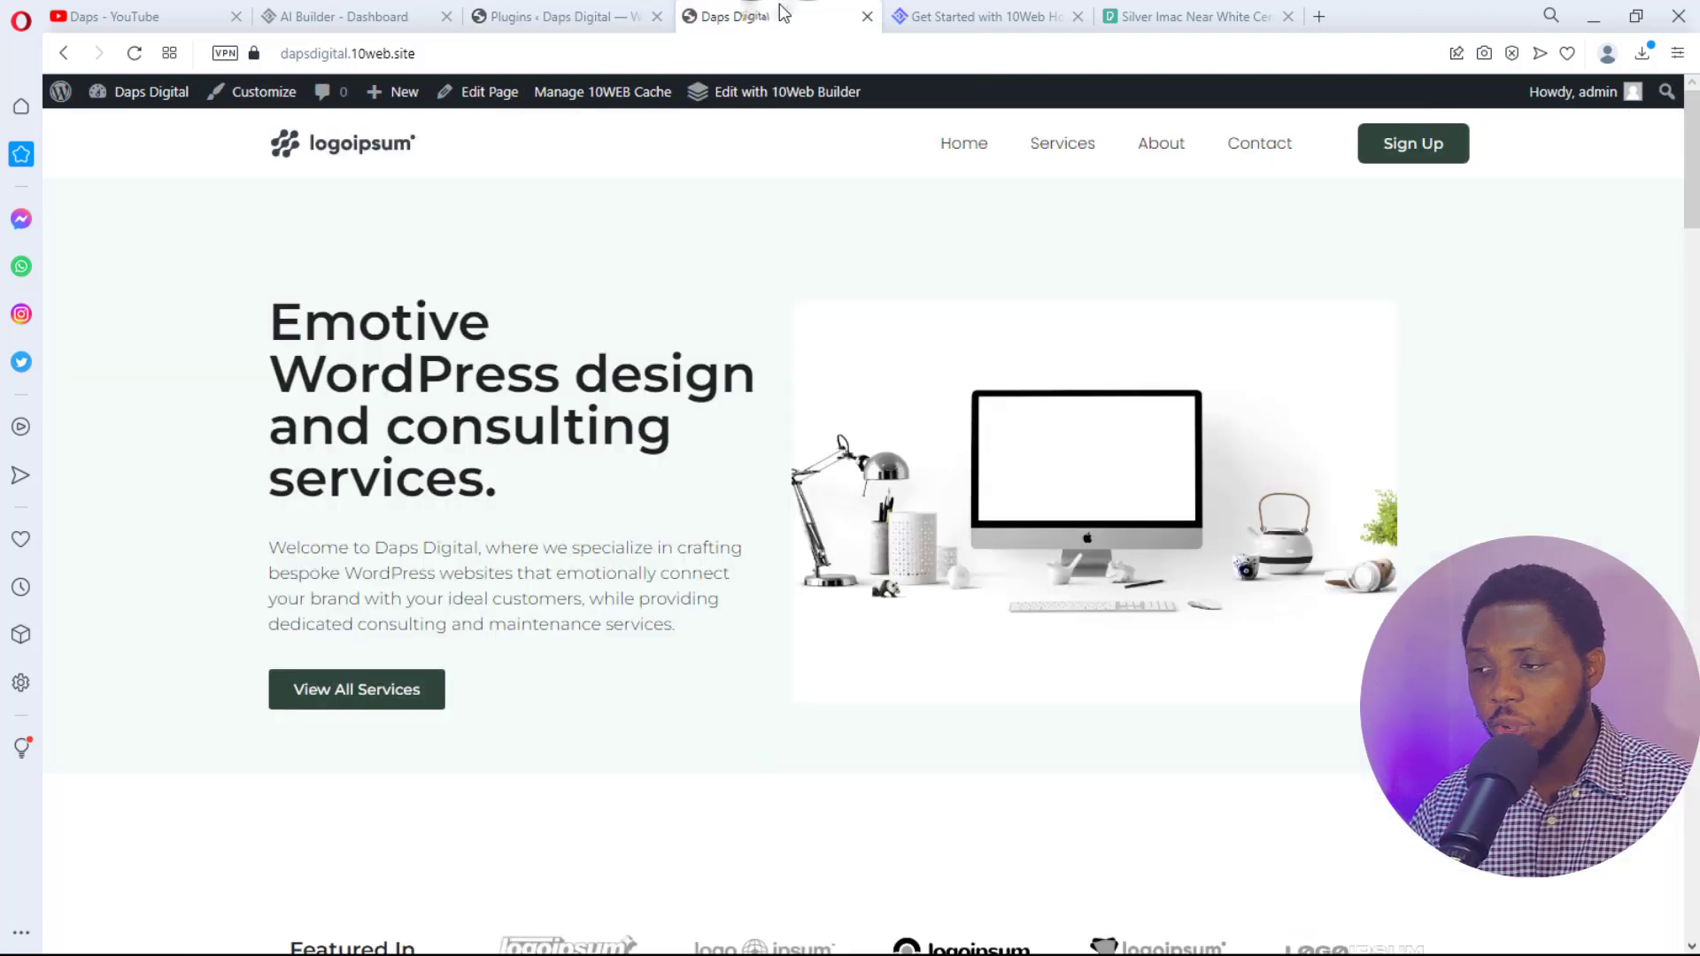
- Reload the Daps Digital homepage without the builder and scroll down to Our Team and back
{"action": "left_click", "coordinate": [142, 91]}
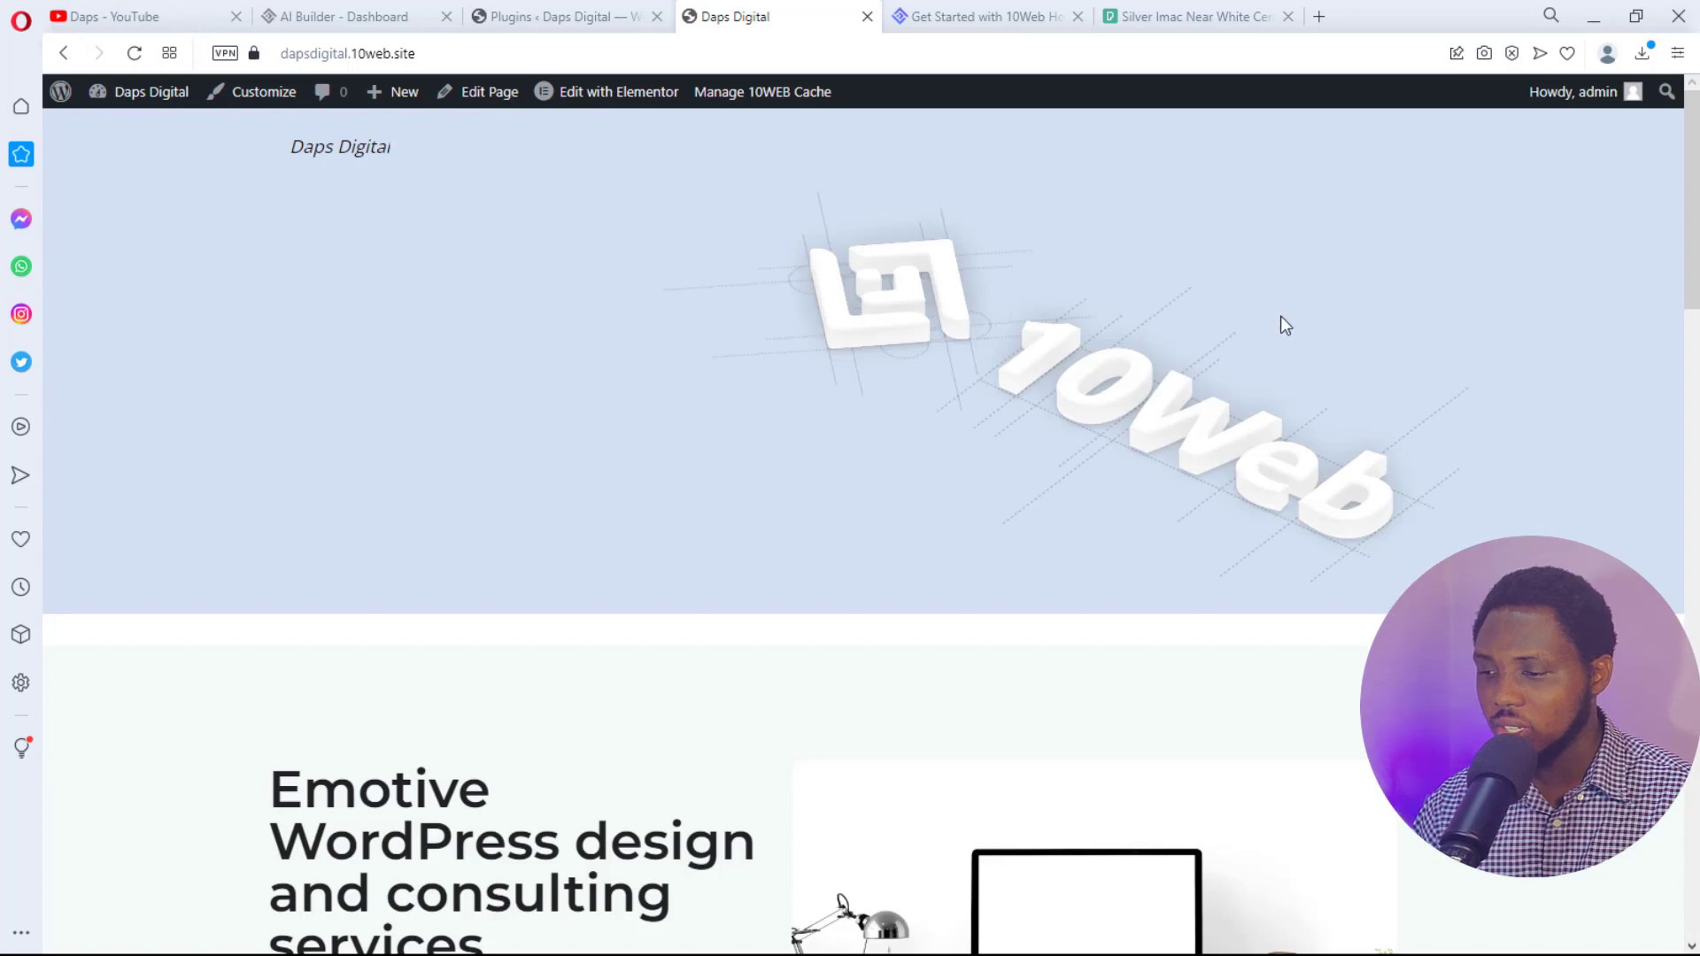
{"action": "scroll", "coordinate": [1284, 319], "scroll_direction": "down", "scroll_amount": 15}
{"action": "scroll", "coordinate": [1284, 319], "scroll_direction": "down", "scroll_amount": 10}
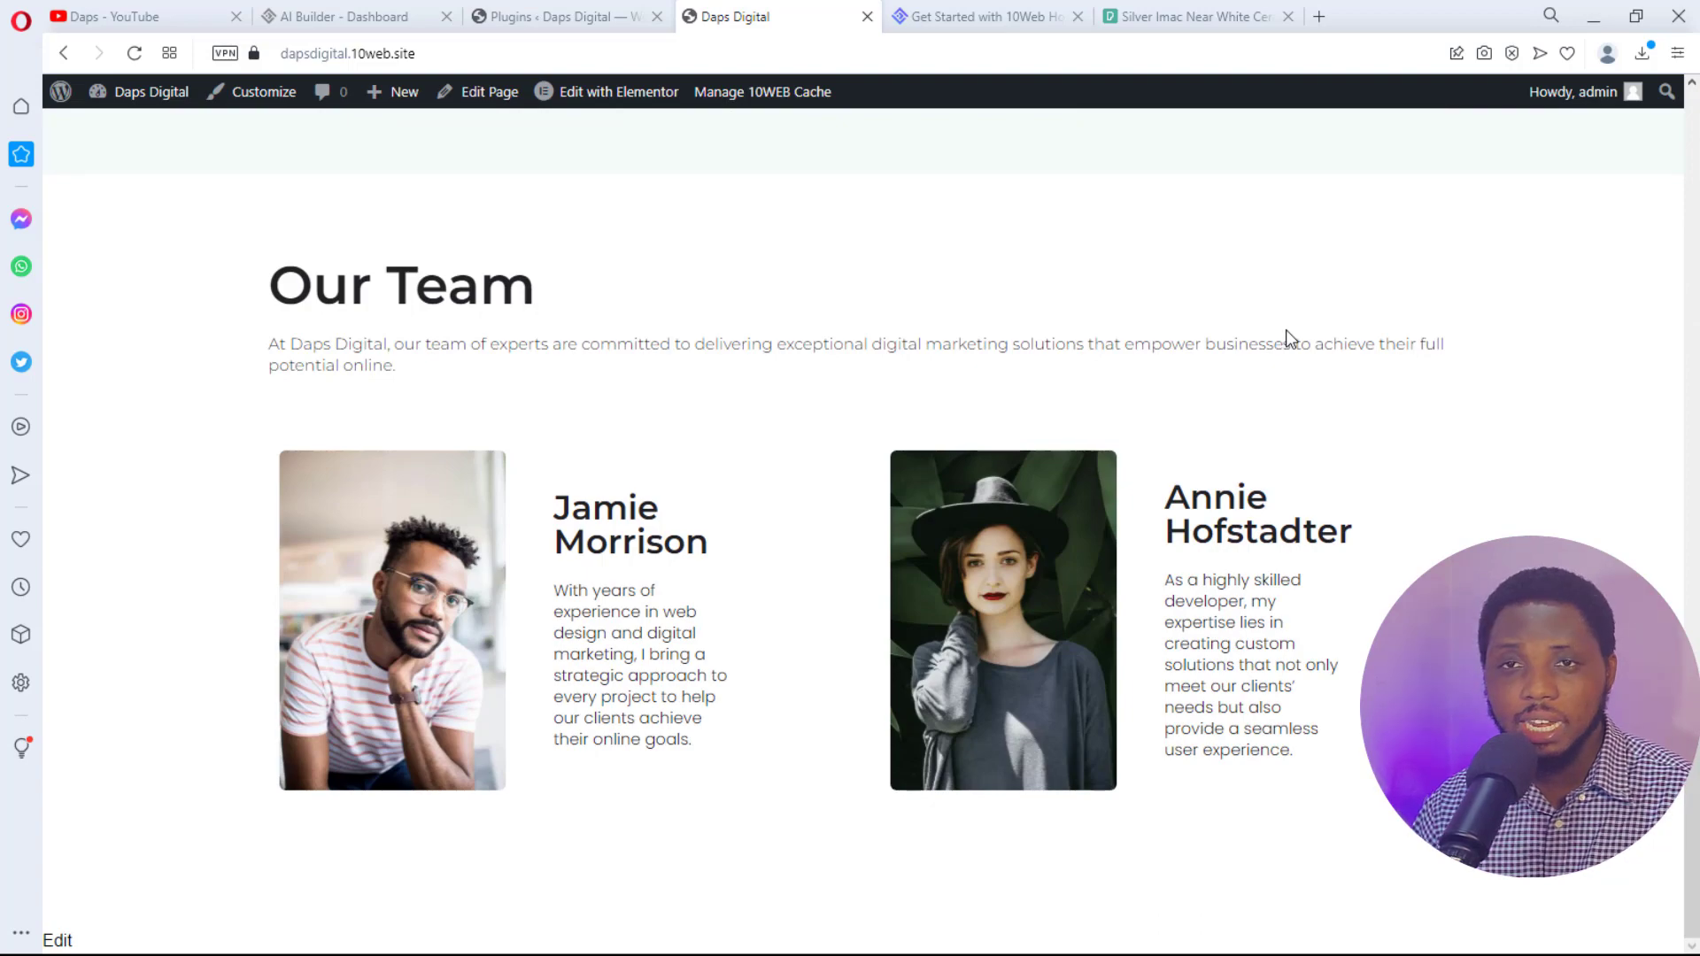
{"action": "scroll", "coordinate": [1286, 331], "scroll_direction": "up", "scroll_amount": 20}
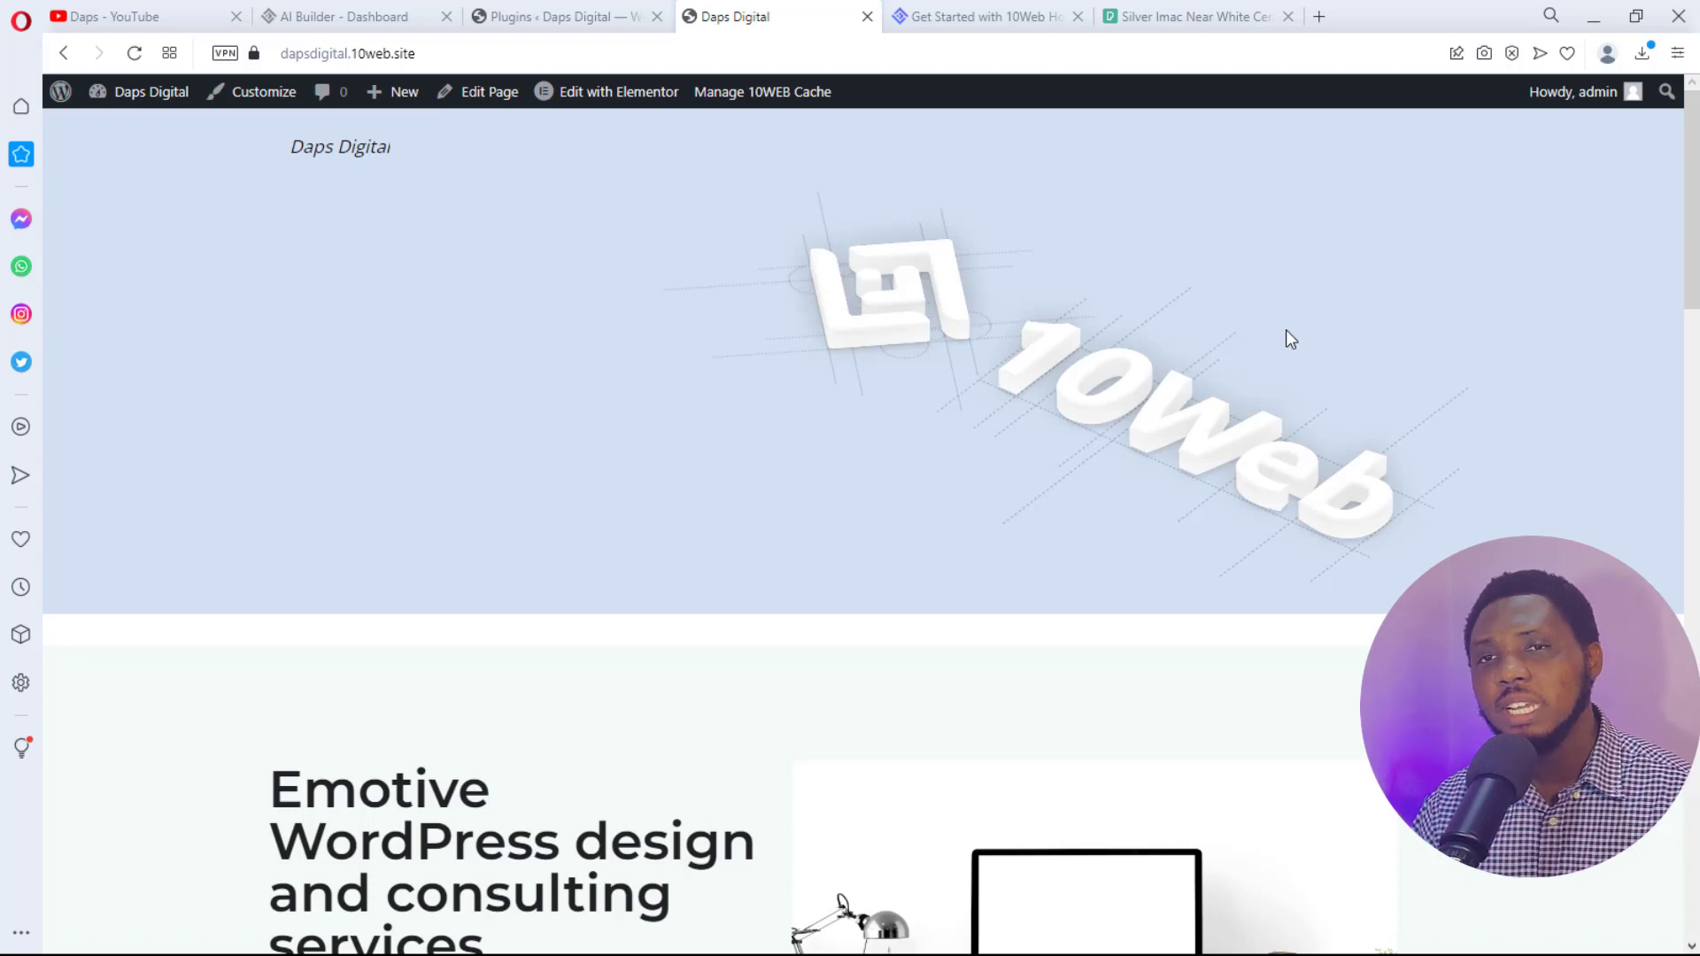
- In the Plugins list, activate the 10Web Builder plugin again
{"action": "left_click", "coordinate": [513, 16]}
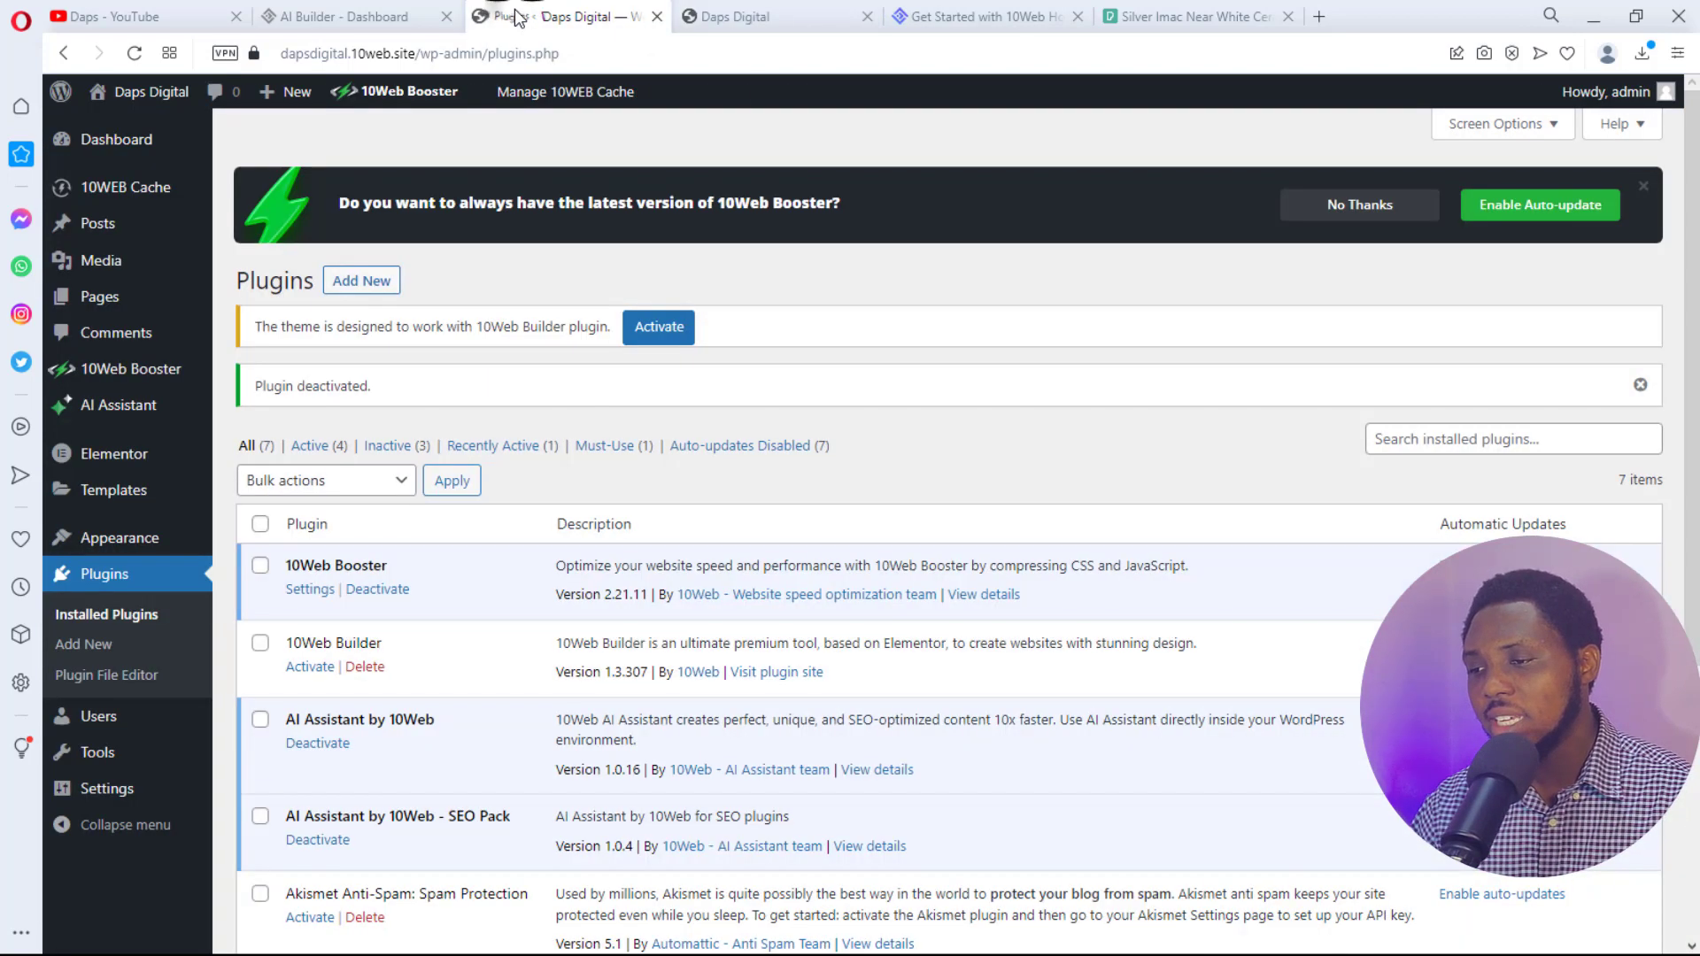
{"action": "scroll", "coordinate": [396, 589], "scroll_direction": "down", "scroll_amount": 5}
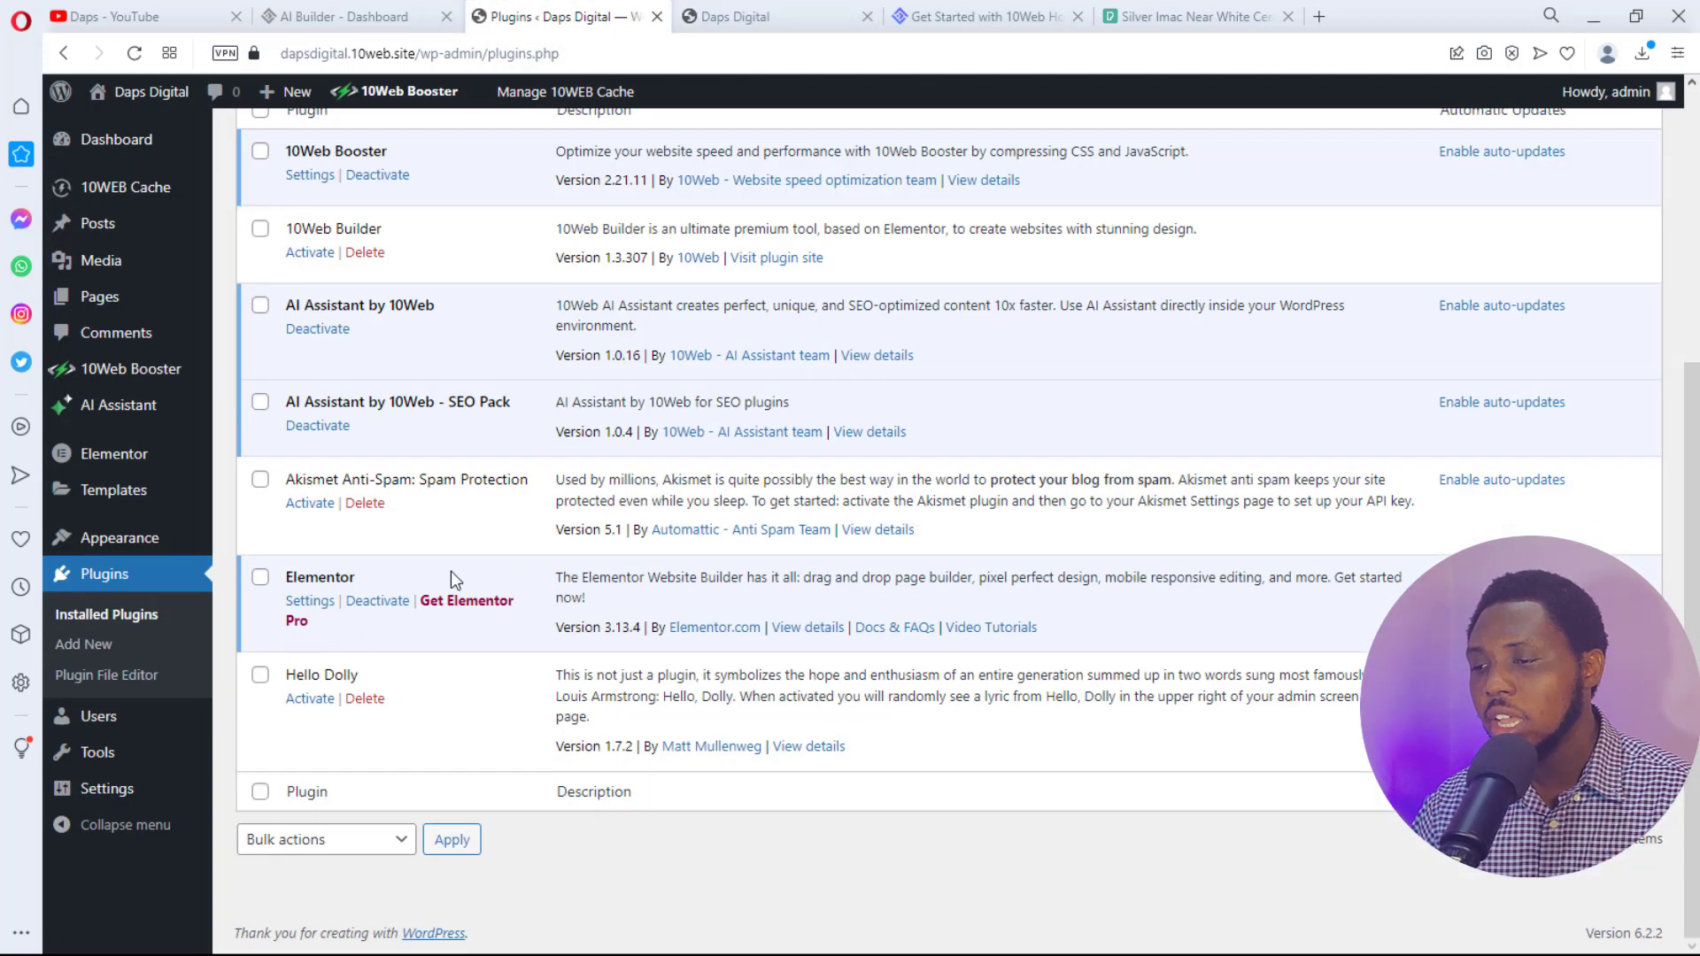
{"action": "scroll", "coordinate": [472, 556], "scroll_direction": "up", "scroll_amount": 5}
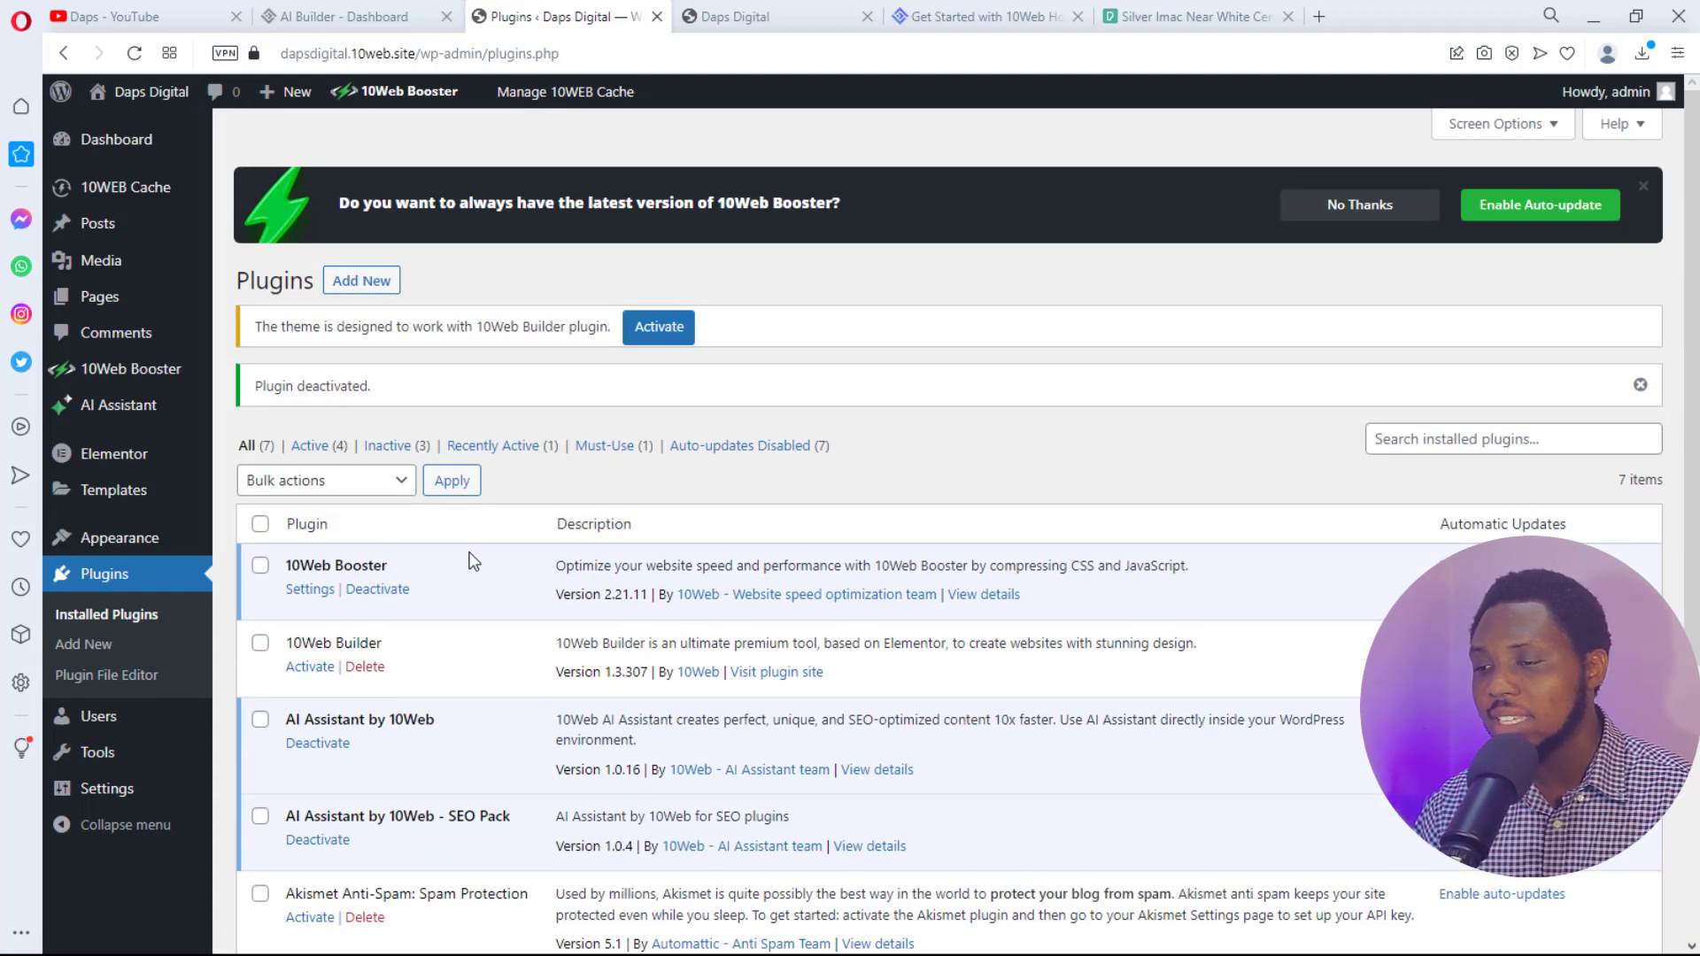
{"action": "scroll", "coordinate": [473, 560], "scroll_direction": "down", "scroll_amount": 1}
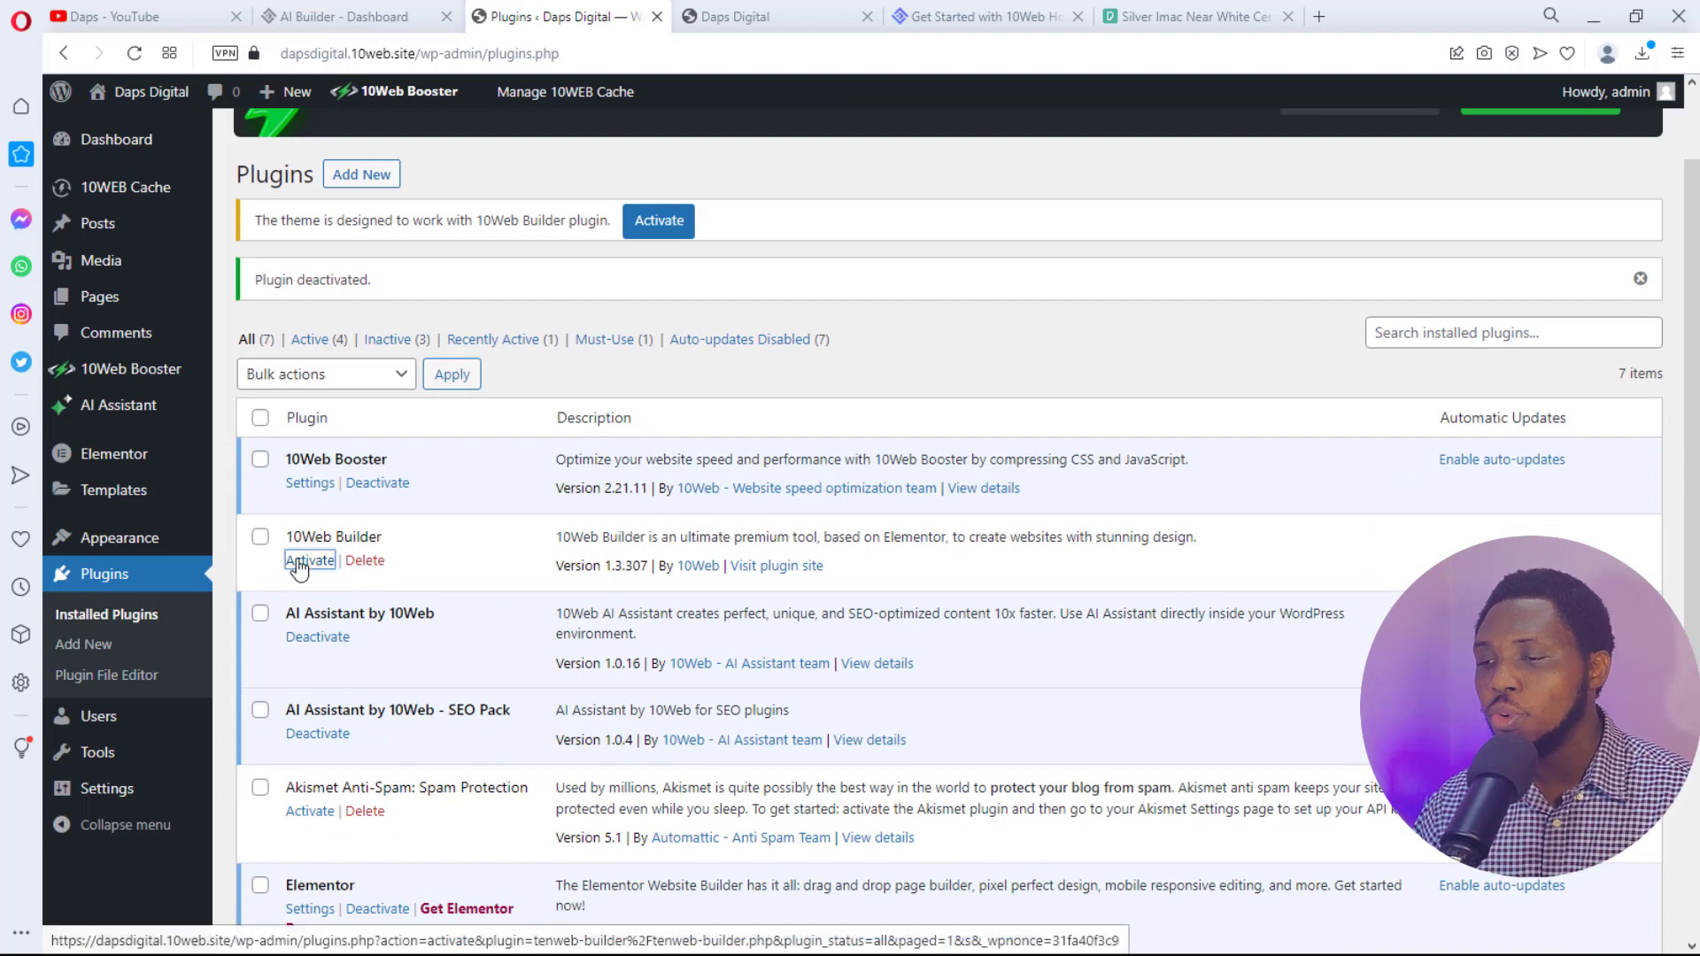
{"action": "left_click", "coordinate": [301, 565]}
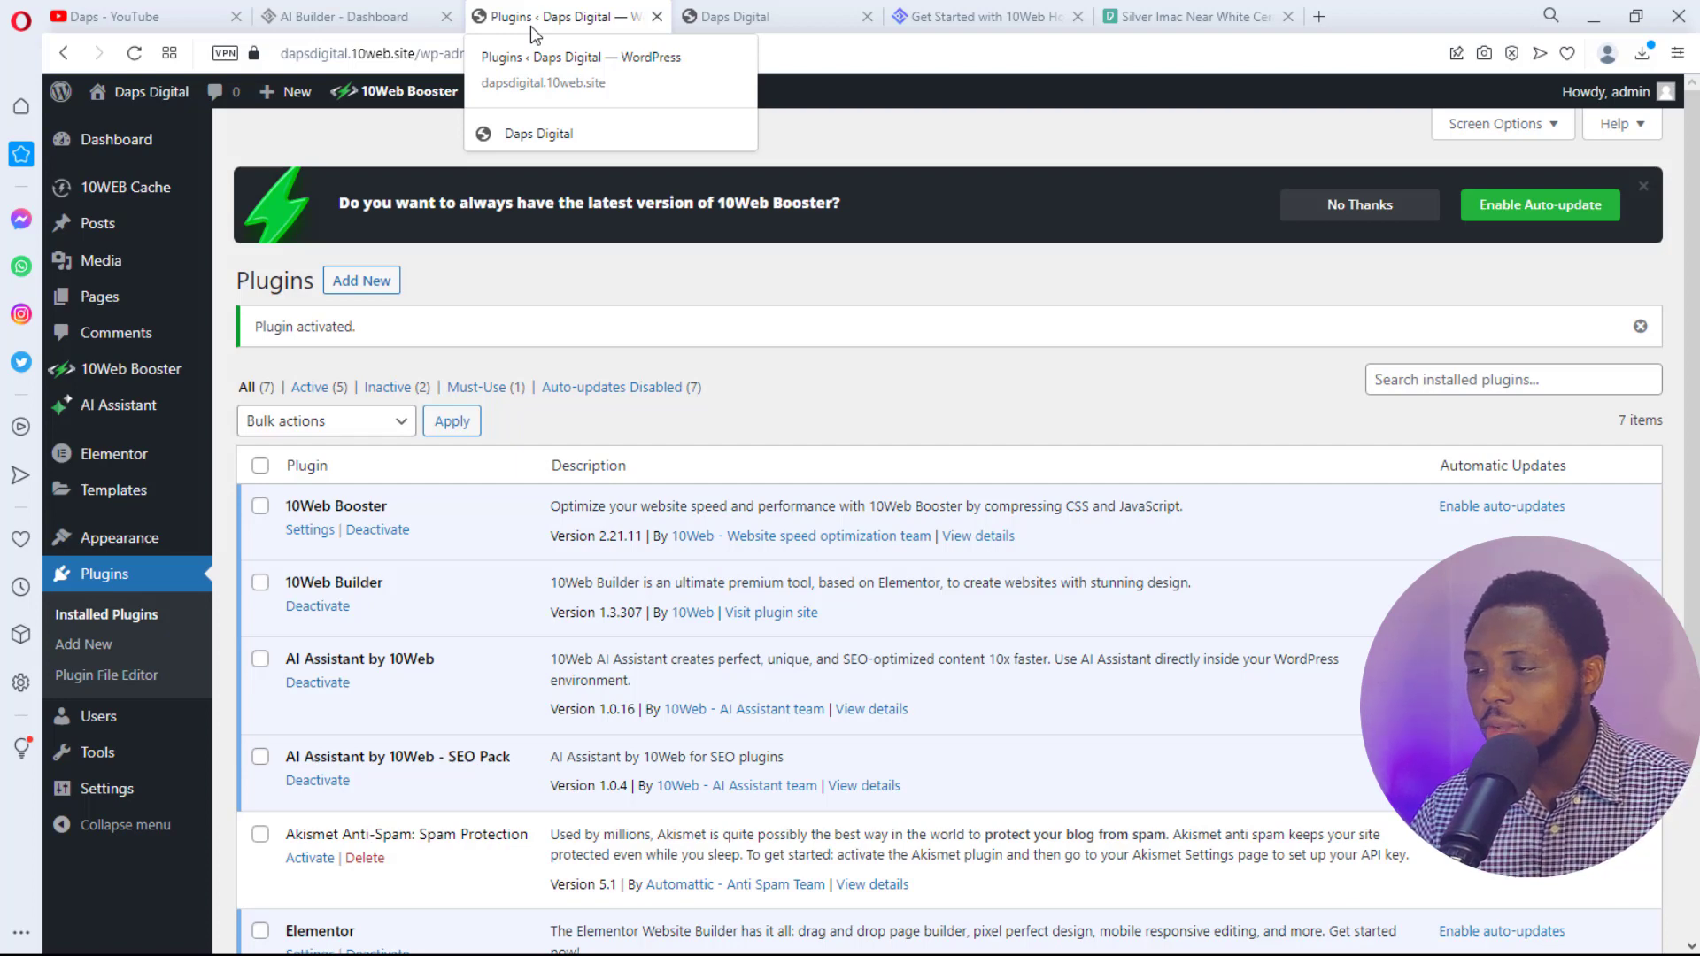
- Open a new tab for PageSpeed Insights and copy the Daps Digital homepage address
{"action": "left_click", "coordinate": [1325, 15]}
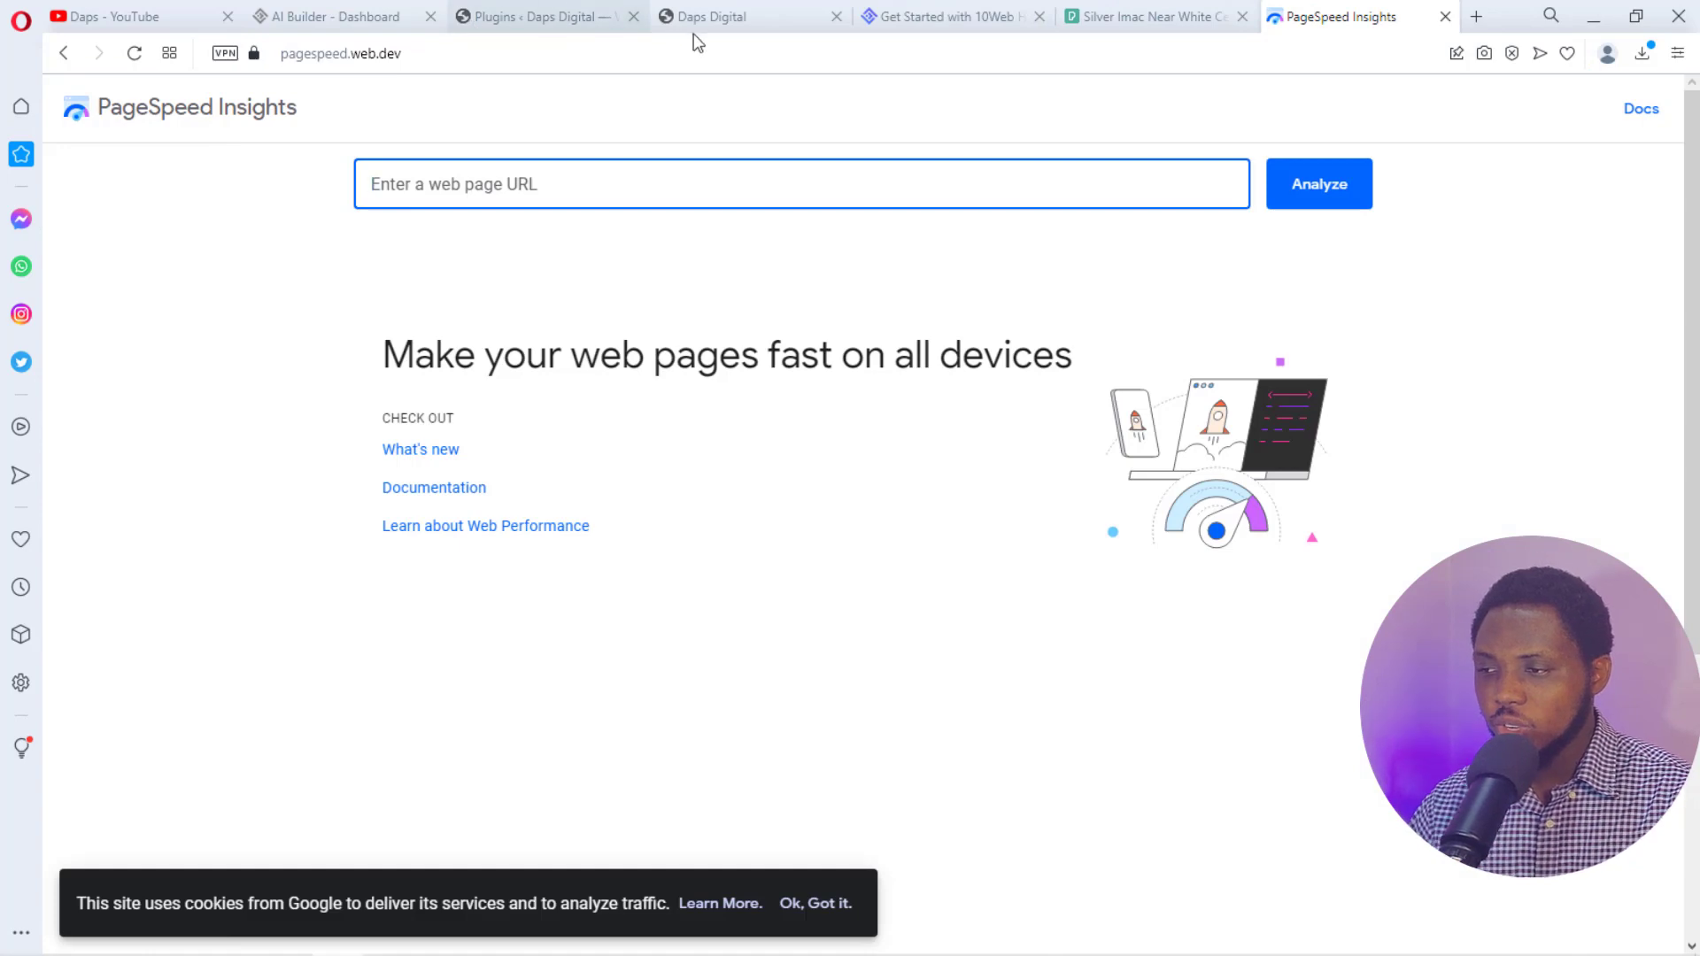
{"action": "left_click", "coordinate": [741, 15]}
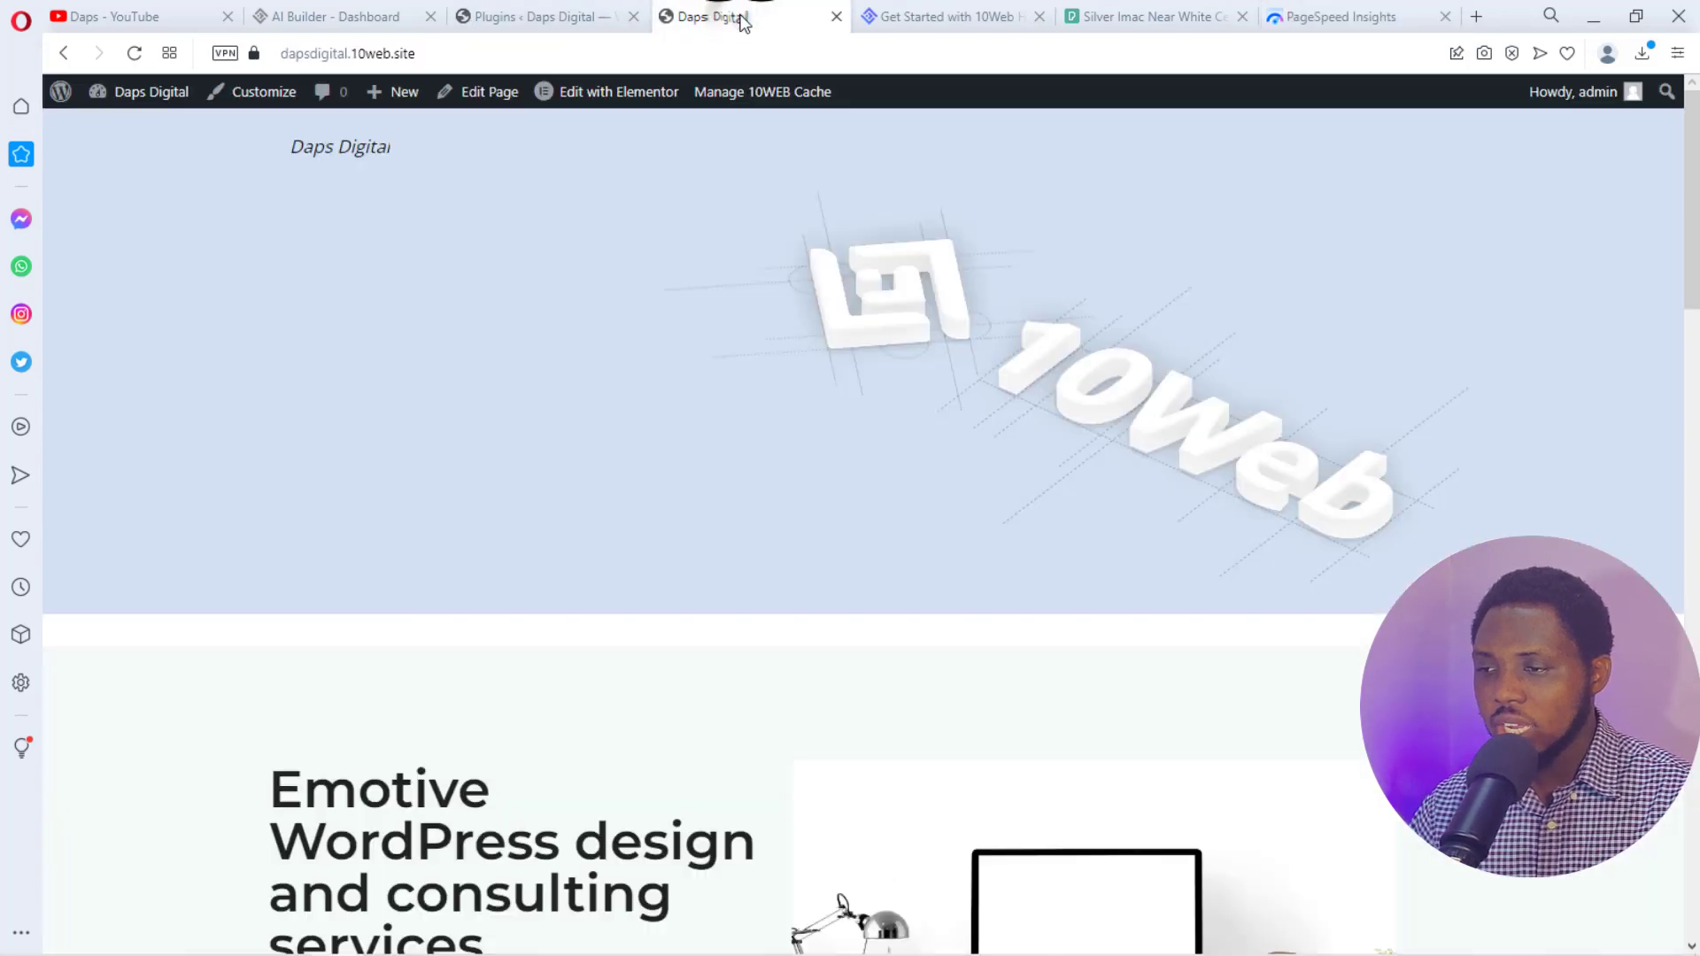
{"action": "left_click", "coordinate": [457, 59]}
{"action": "right_click", "coordinate": [321, 53]}
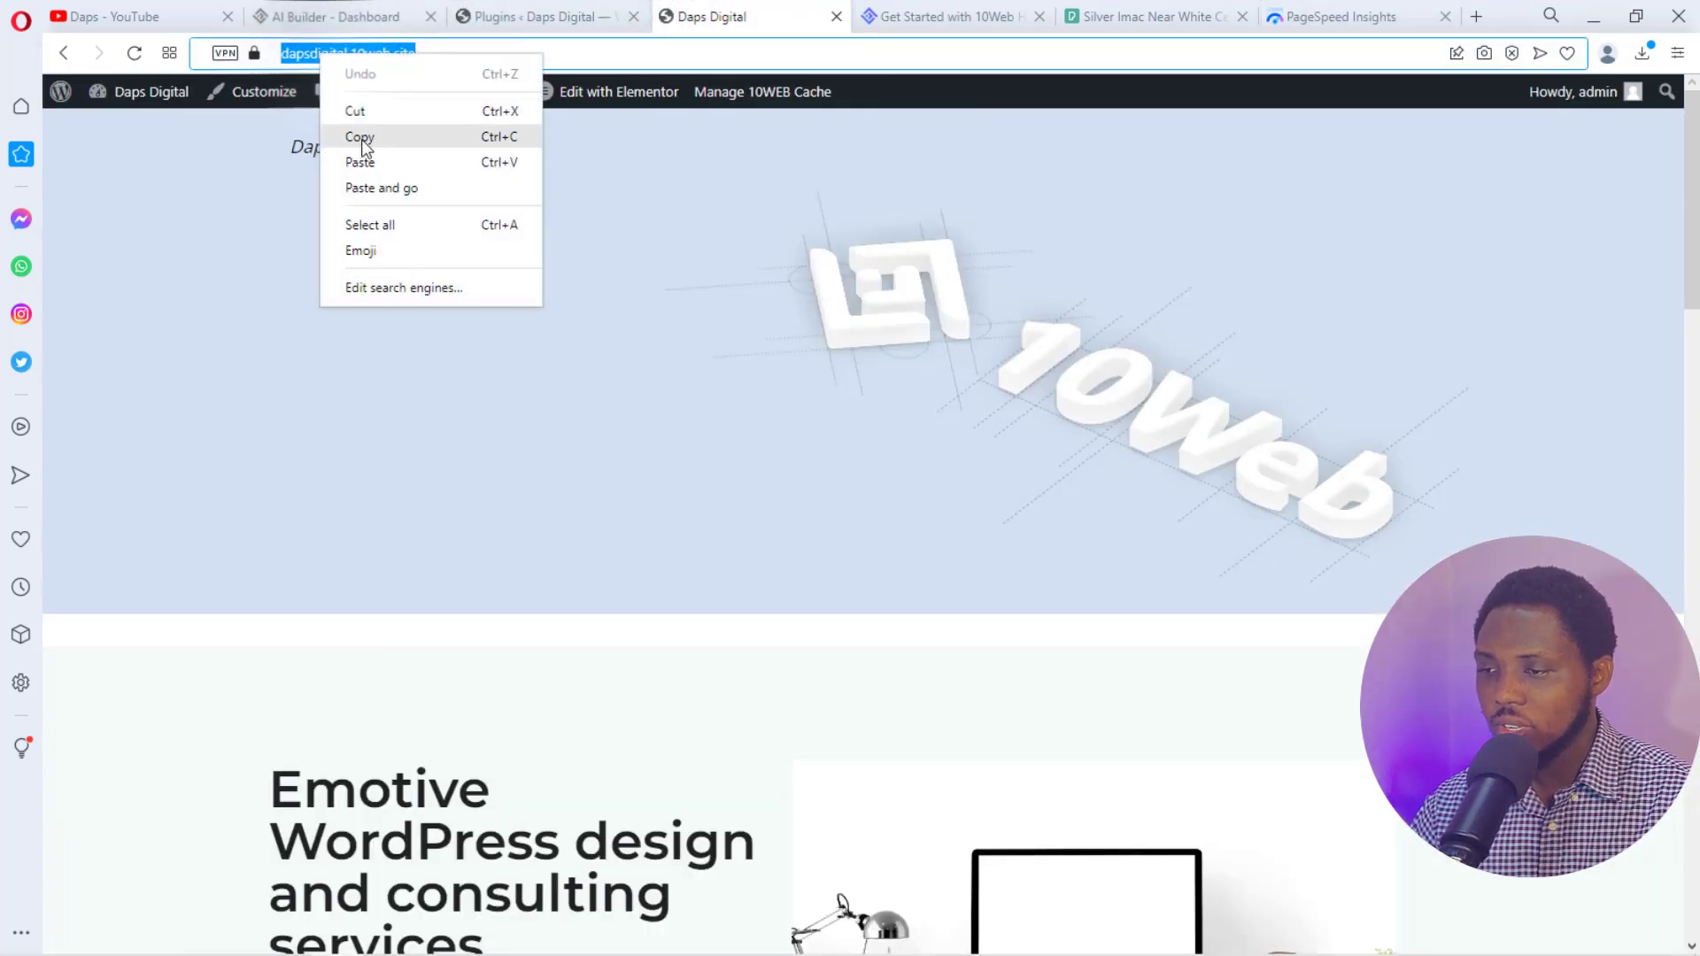
{"action": "left_click", "coordinate": [359, 136]}
{"action": "left_click", "coordinate": [134, 53]}
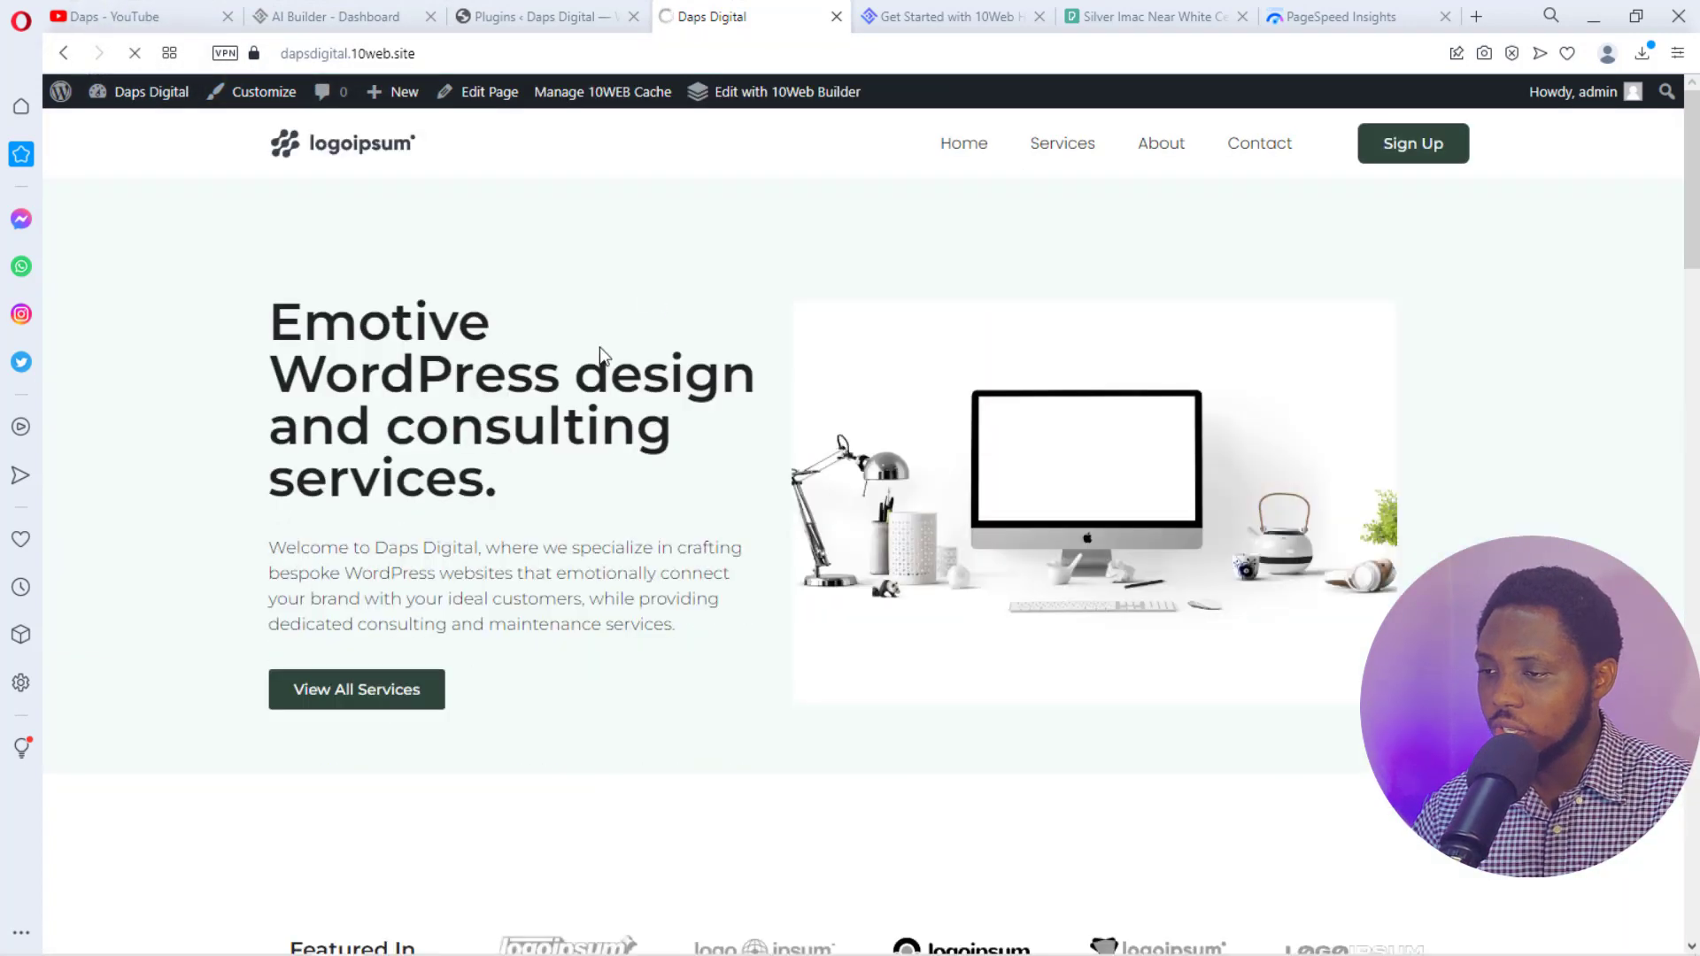
- Paste the dapsdigital.10web.site address into PageSpeed Insights and run the analysis
{"action": "left_click", "coordinate": [1343, 25]}
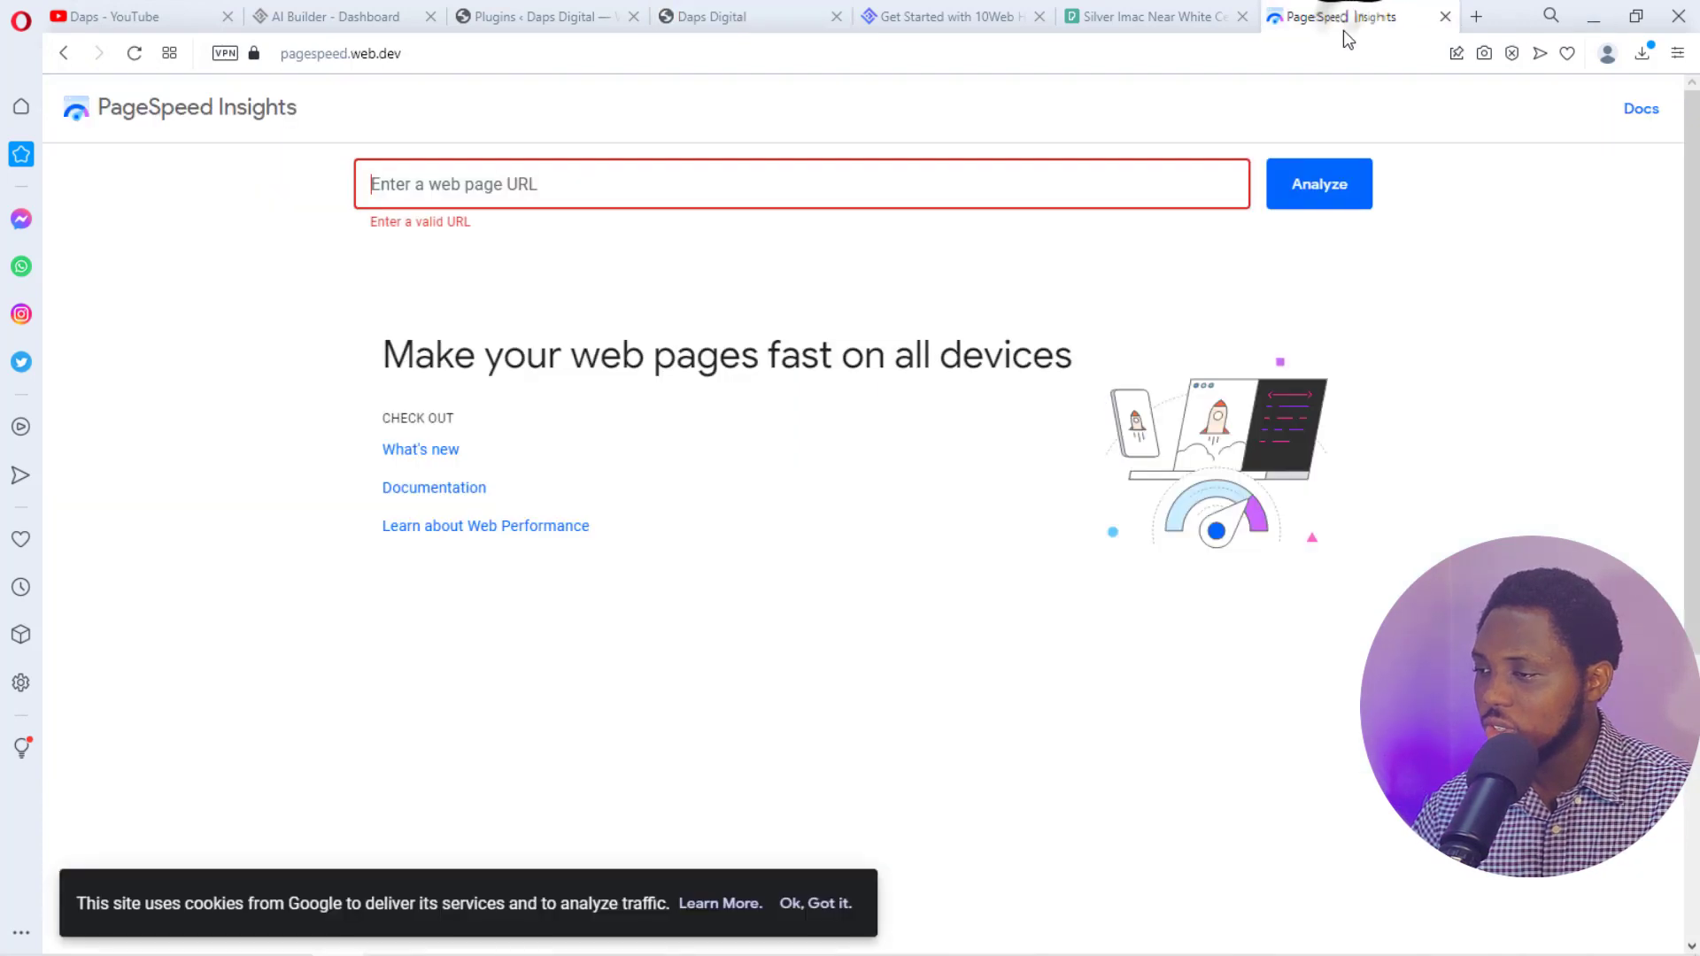
{"action": "left_click", "coordinate": [601, 184]}
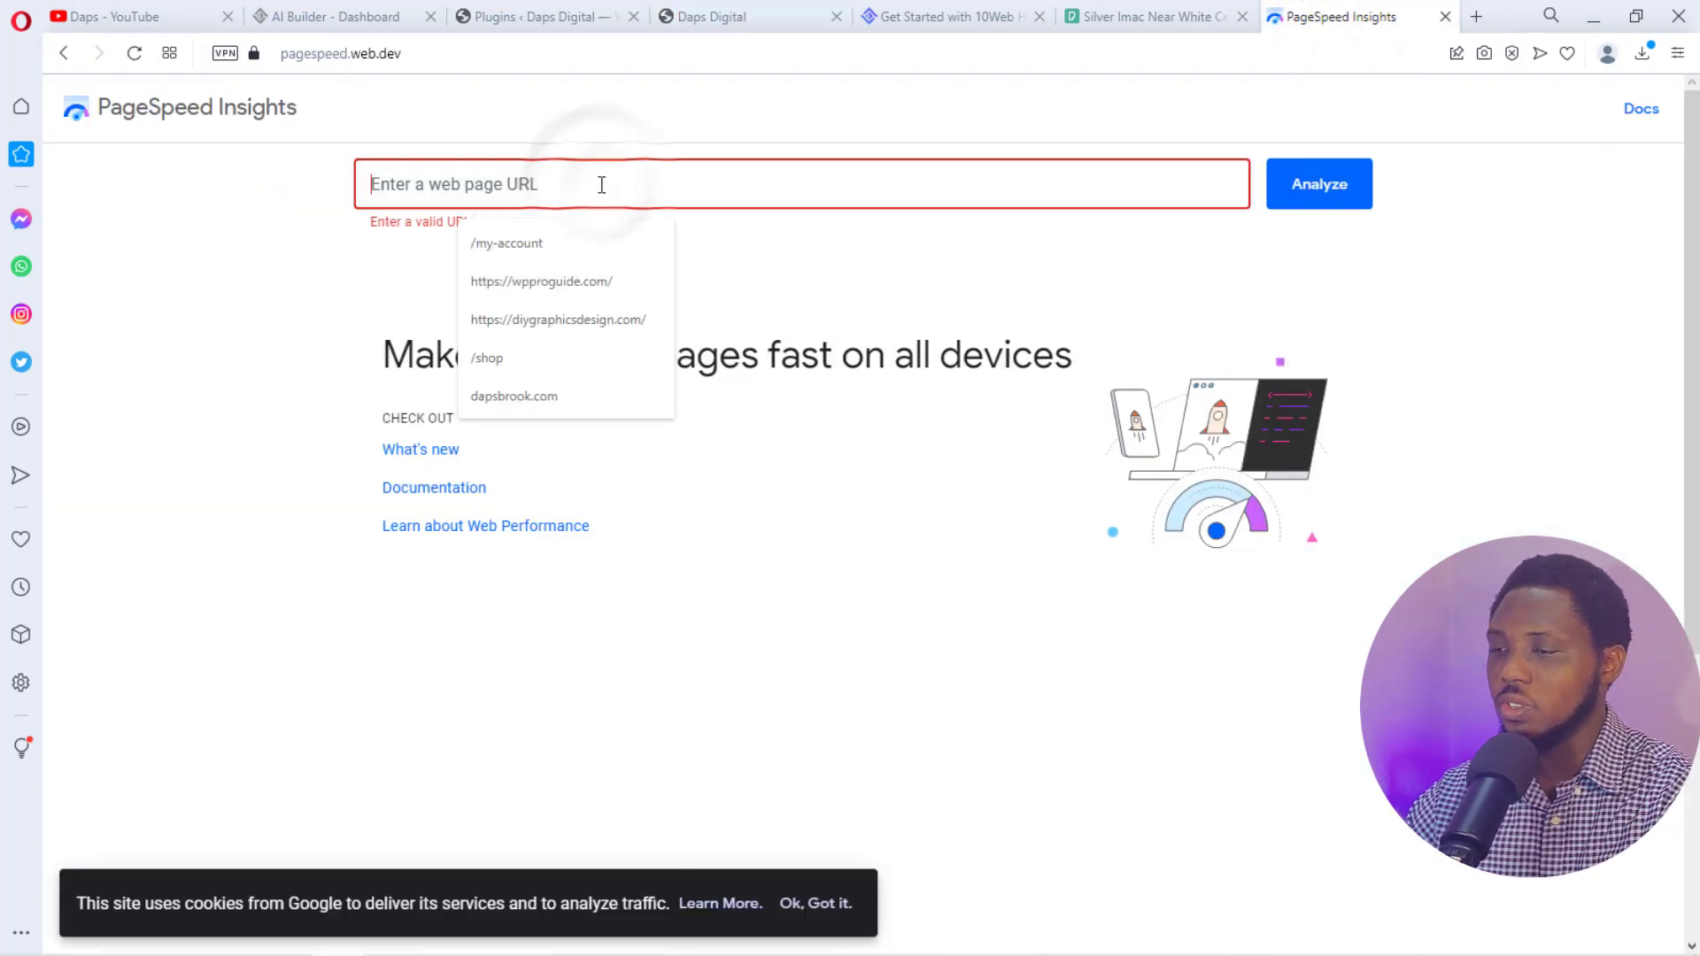
{"action": "key", "text": "ctrl+v"}
{"action": "left_click", "coordinate": [1326, 190]}
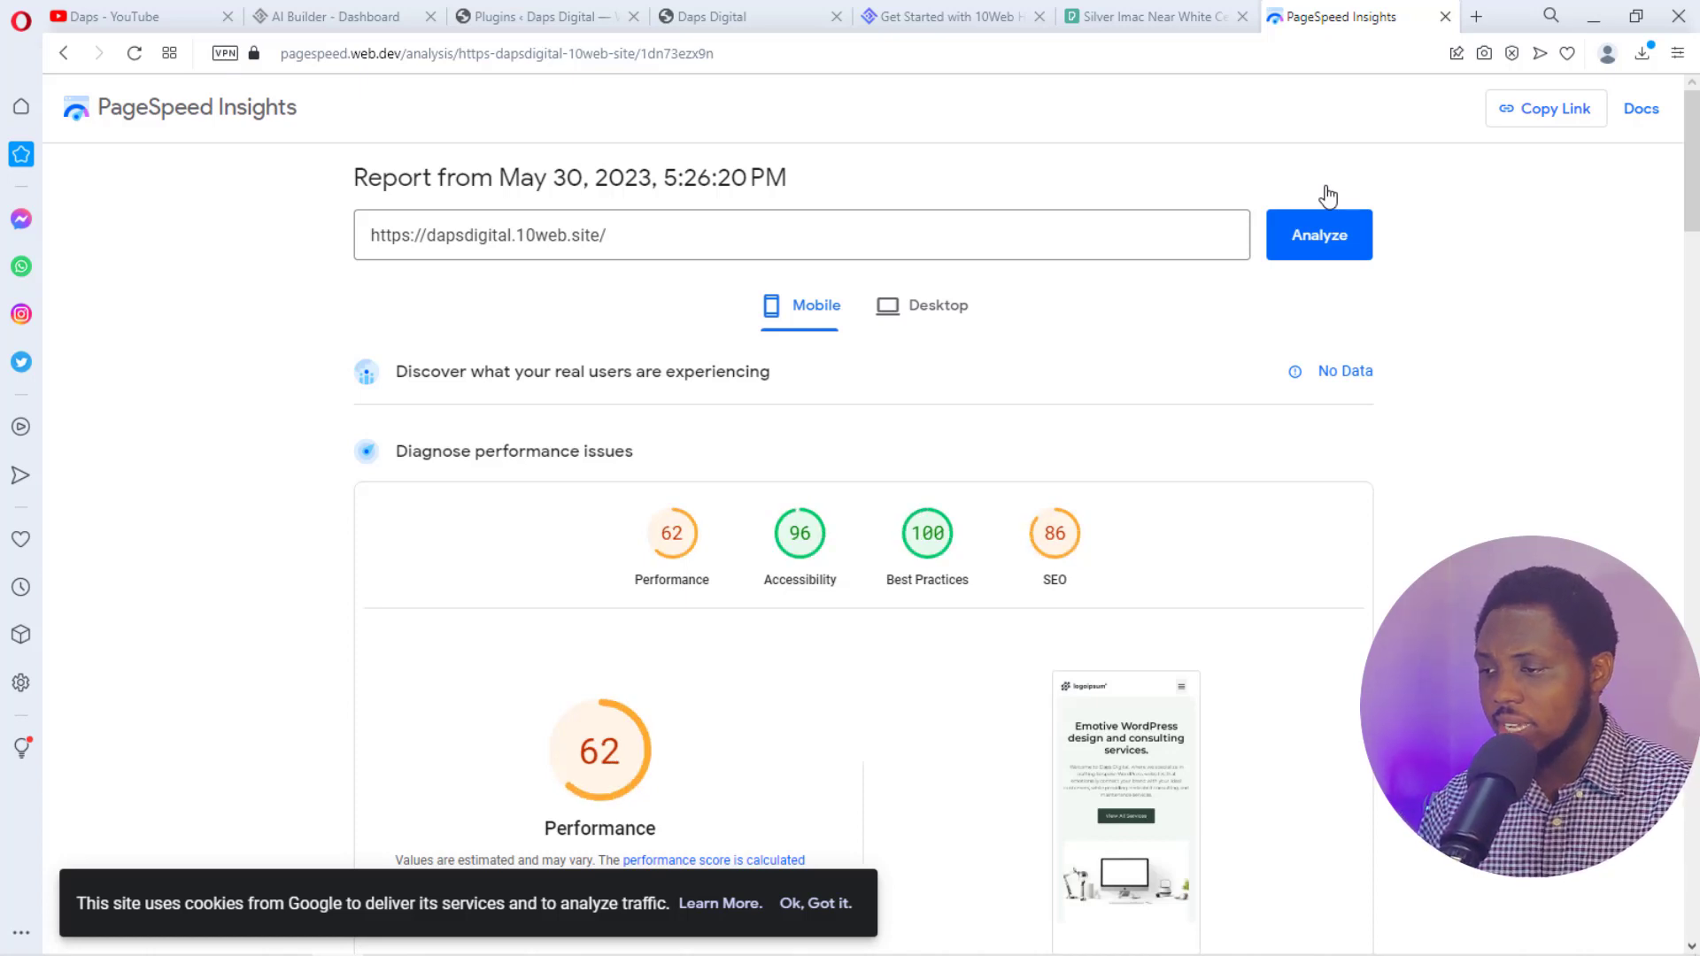
{"action": "scroll", "coordinate": [1696, 531], "scroll_direction": "down", "scroll_amount": 1}
{"action": "scroll", "coordinate": [1696, 531], "scroll_direction": "down", "scroll_amount": 3}
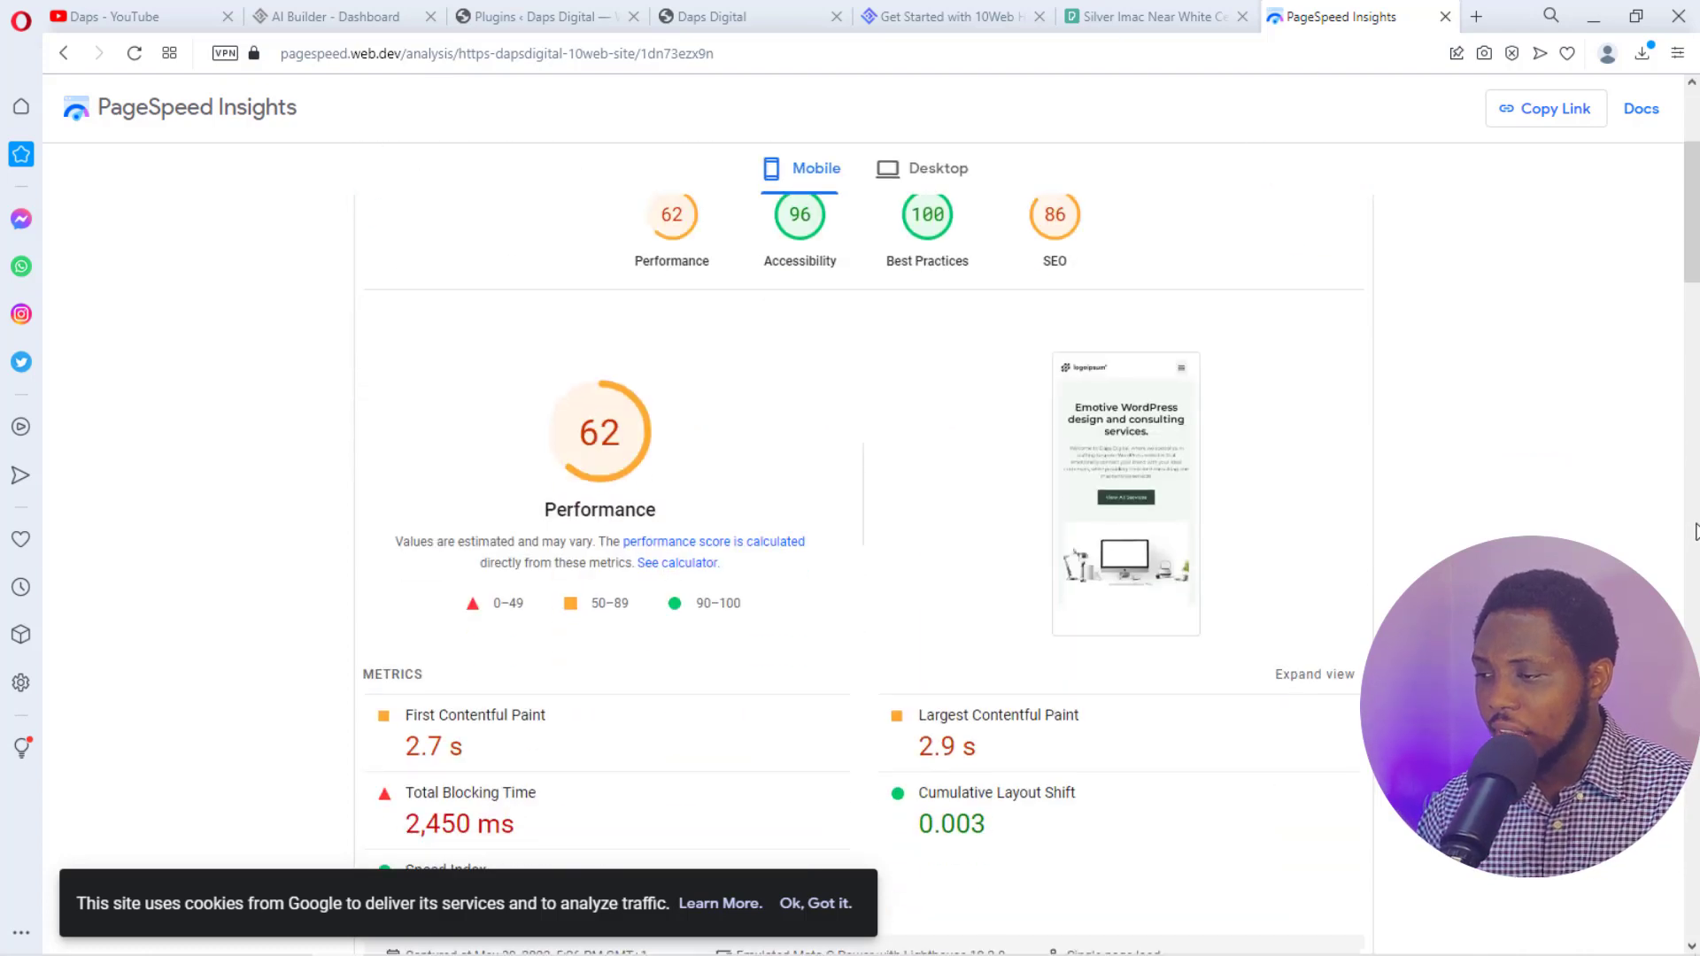
{"action": "scroll", "coordinate": [885, 562], "scroll_direction": "down", "scroll_amount": 3}
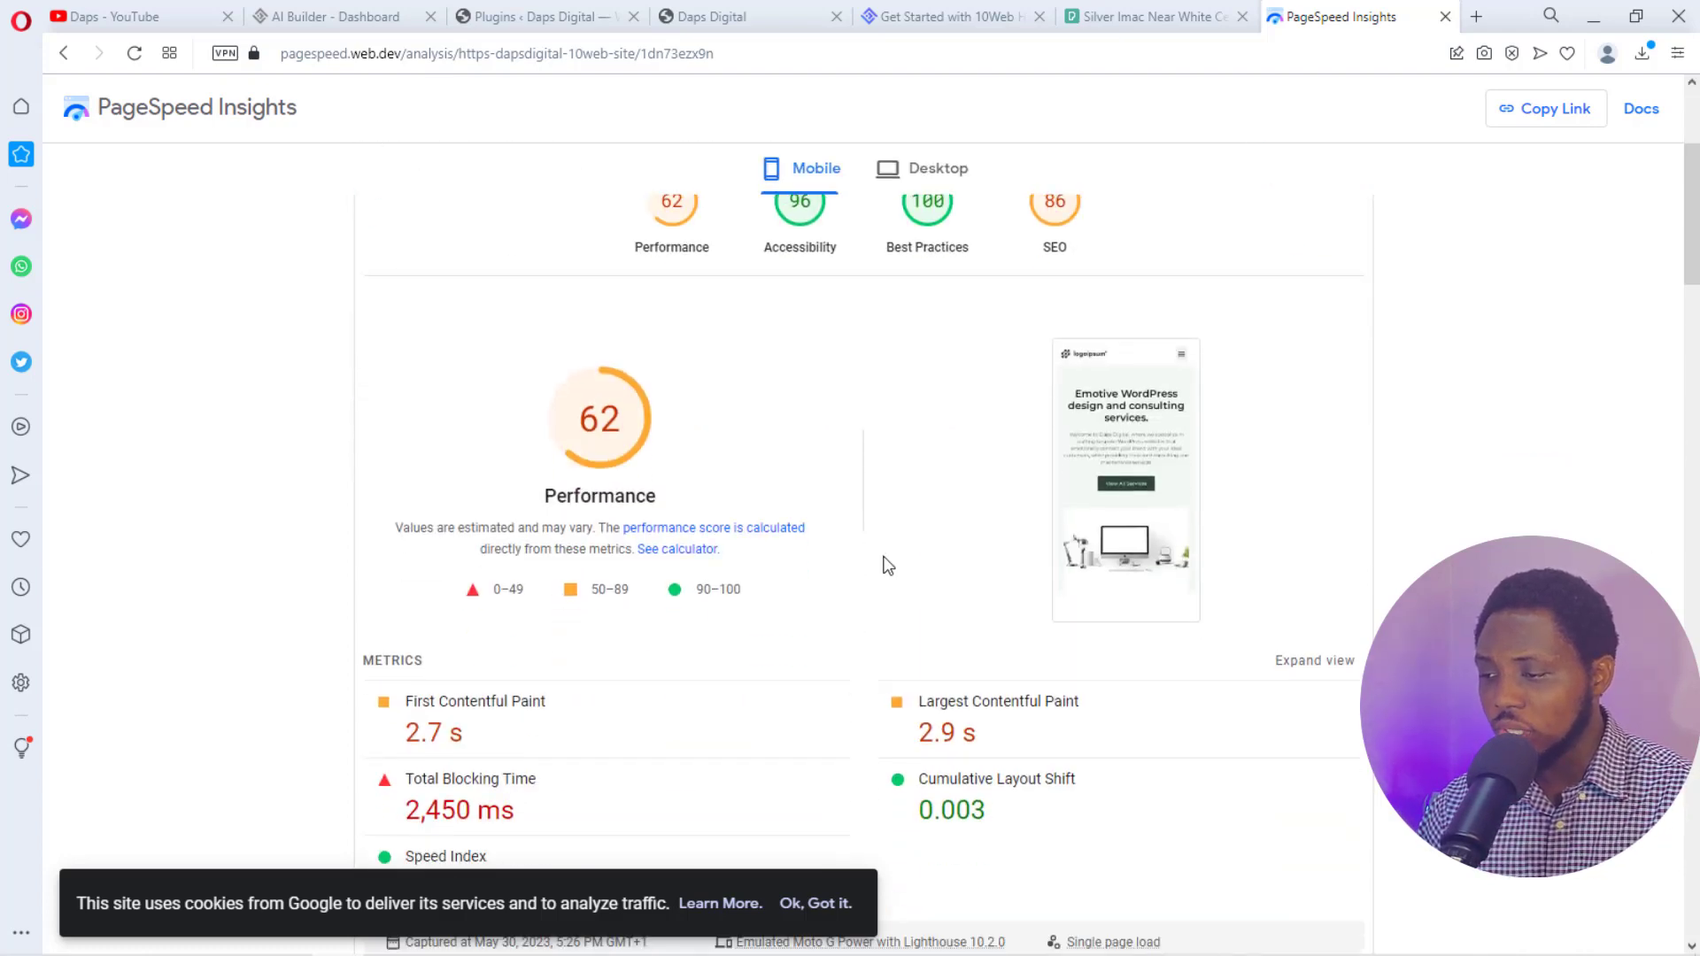
{"action": "scroll", "coordinate": [651, 609], "scroll_direction": "down", "scroll_amount": 3}
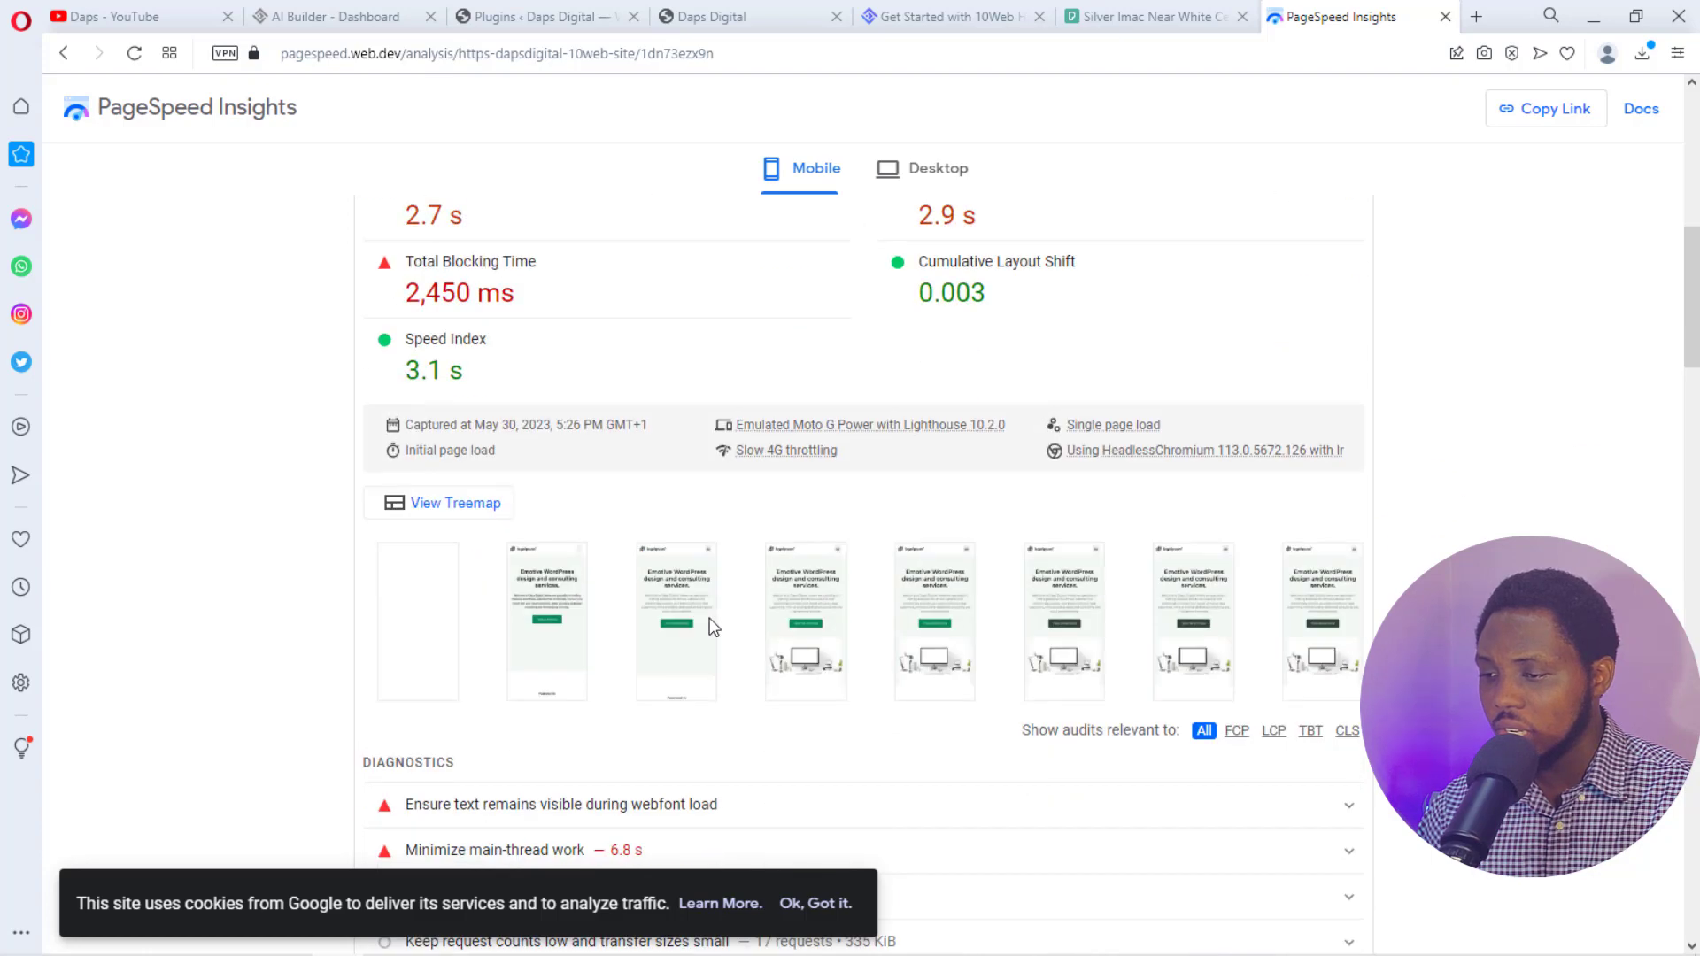
{"action": "scroll", "coordinate": [708, 627], "scroll_direction": "up", "scroll_amount": 3}
{"action": "scroll", "coordinate": [709, 630], "scroll_direction": "up", "scroll_amount": 1}
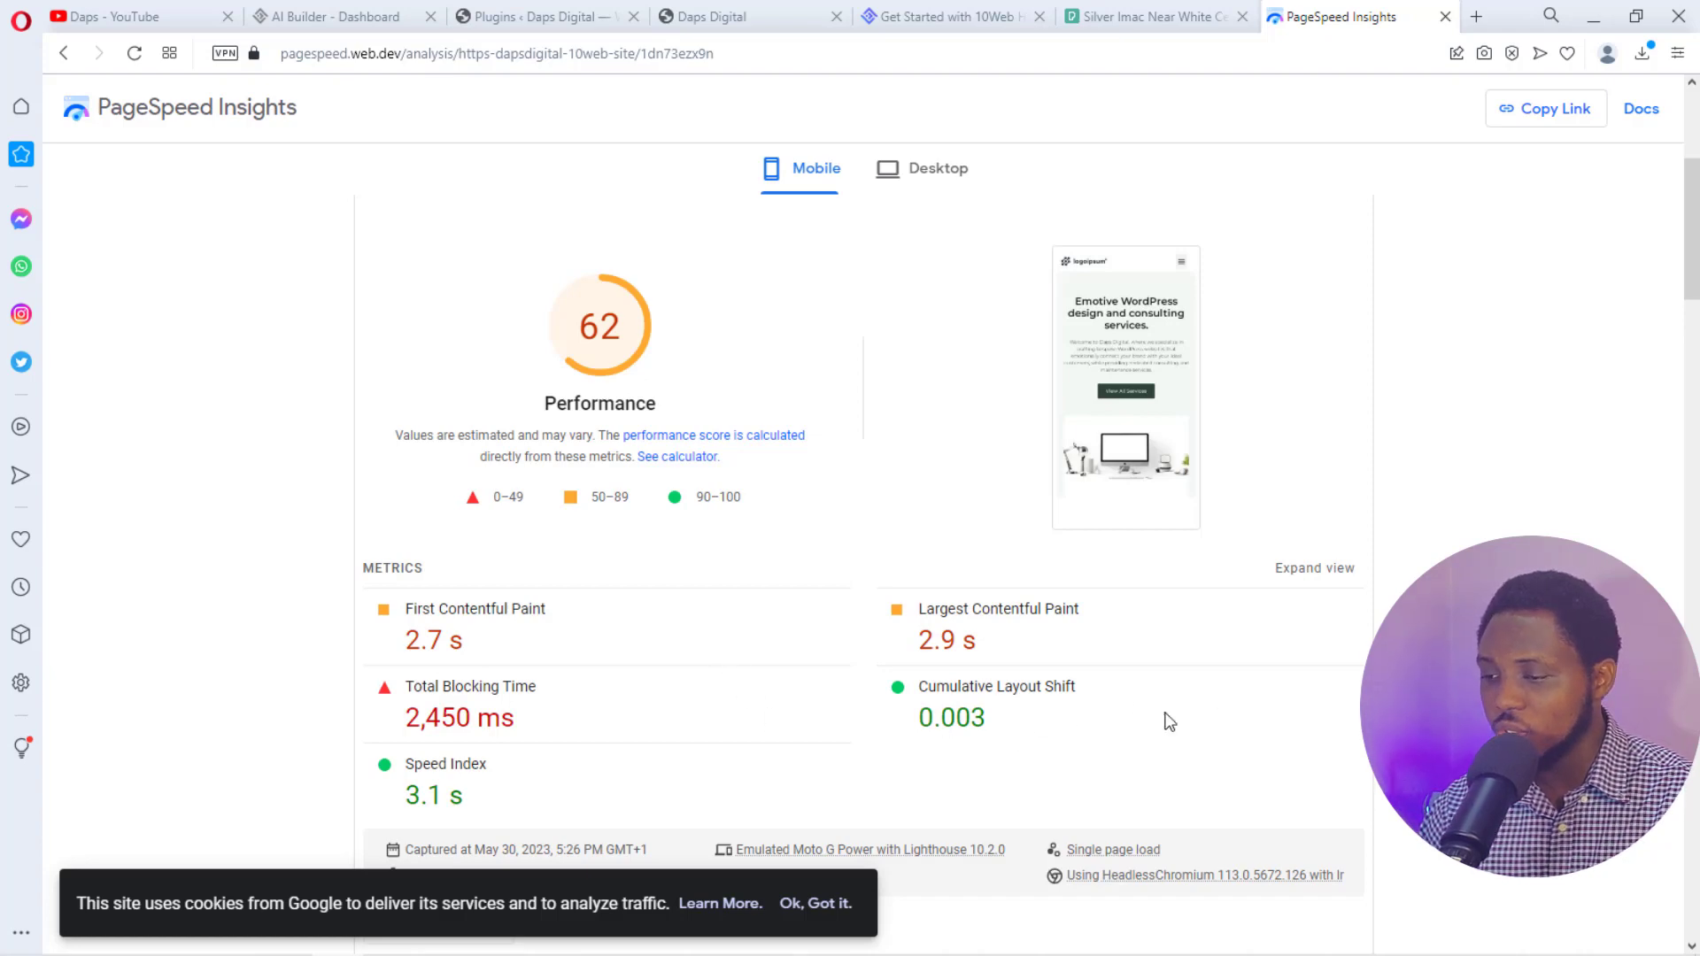
{"action": "scroll", "coordinate": [1470, 673], "scroll_direction": "up", "scroll_amount": 5}
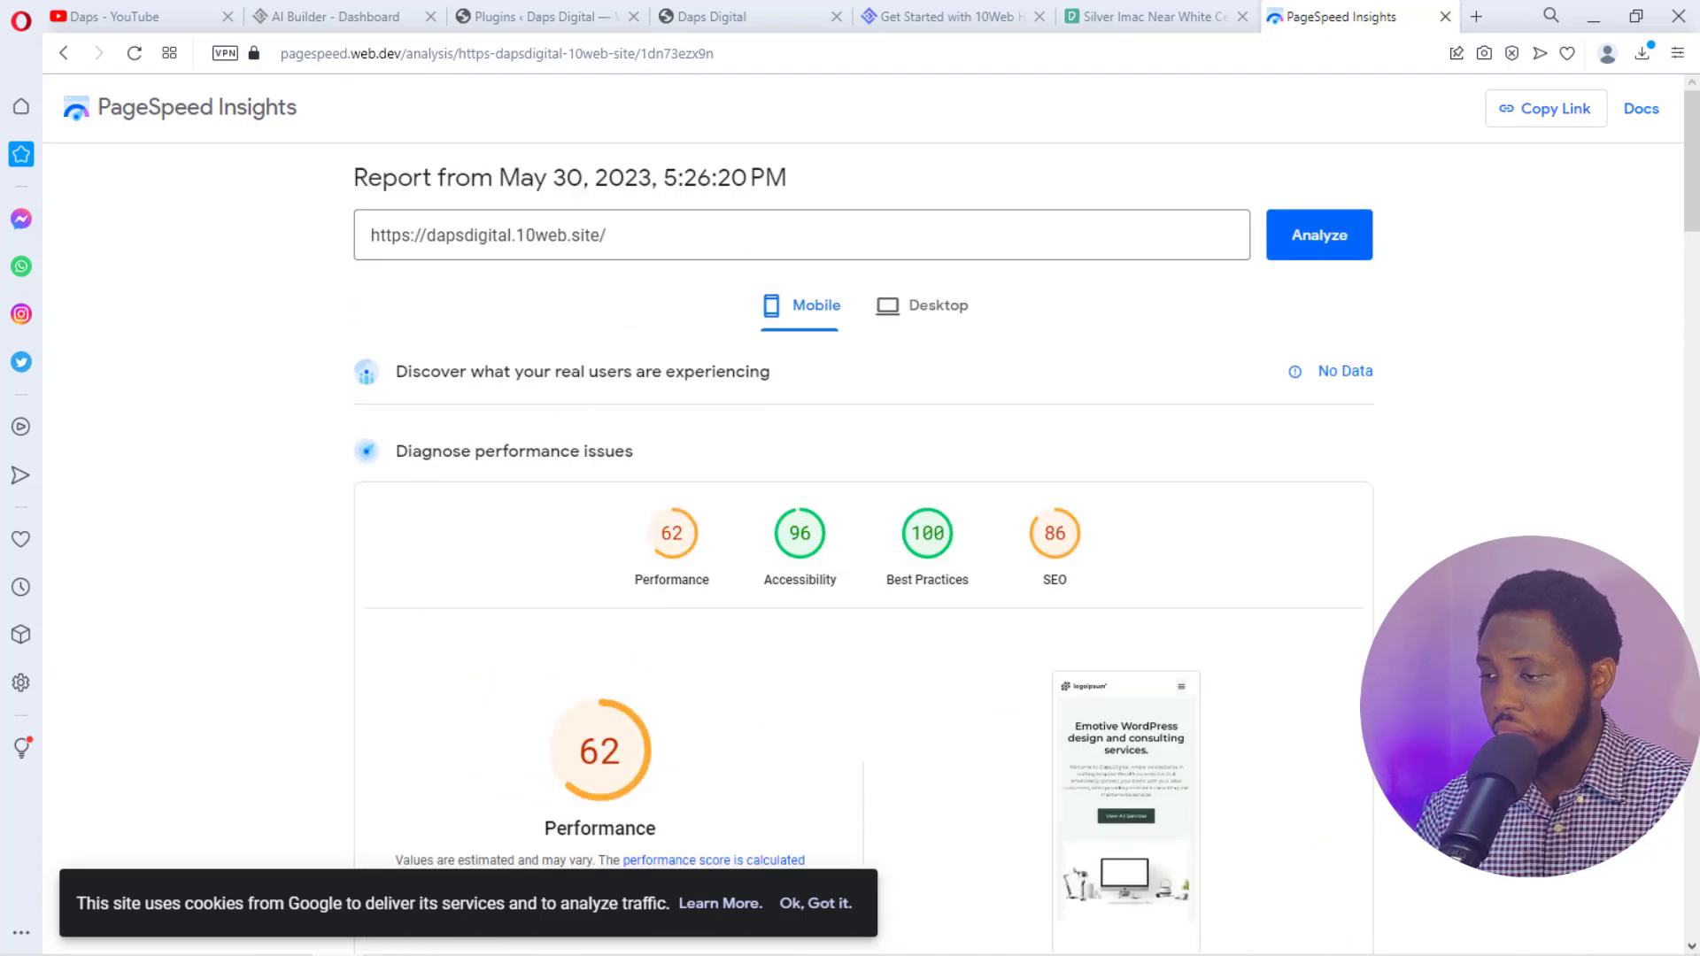
{"action": "left_click", "coordinate": [922, 319]}
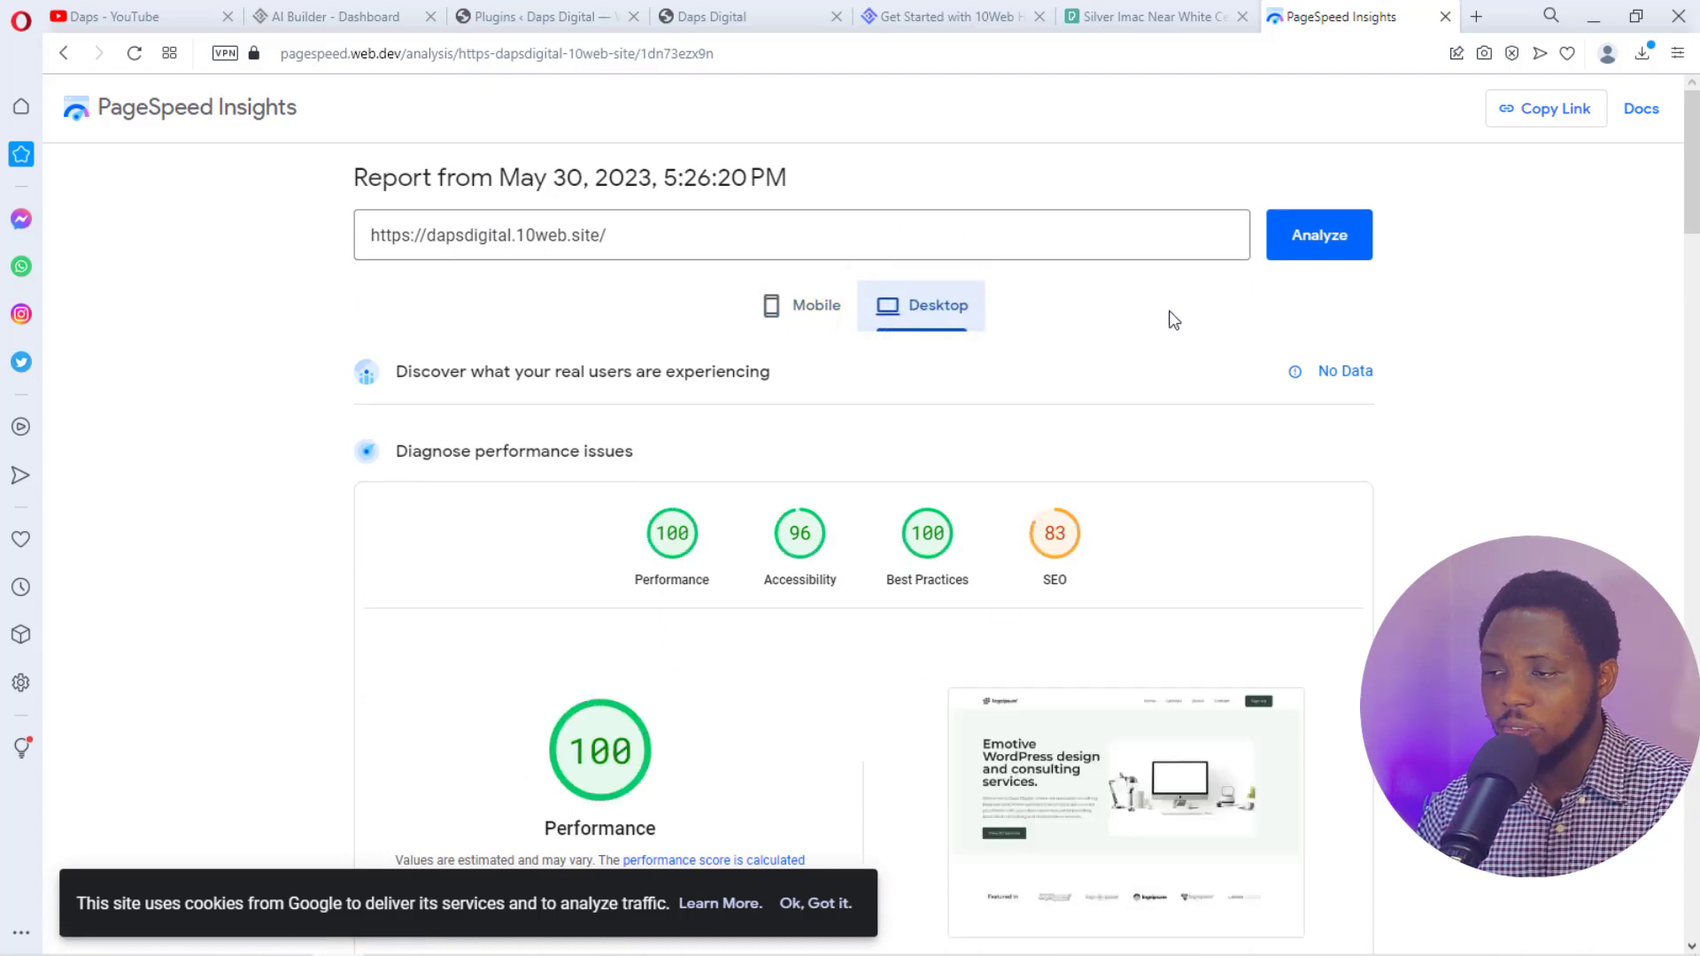
{"action": "left_click", "coordinate": [801, 305]}
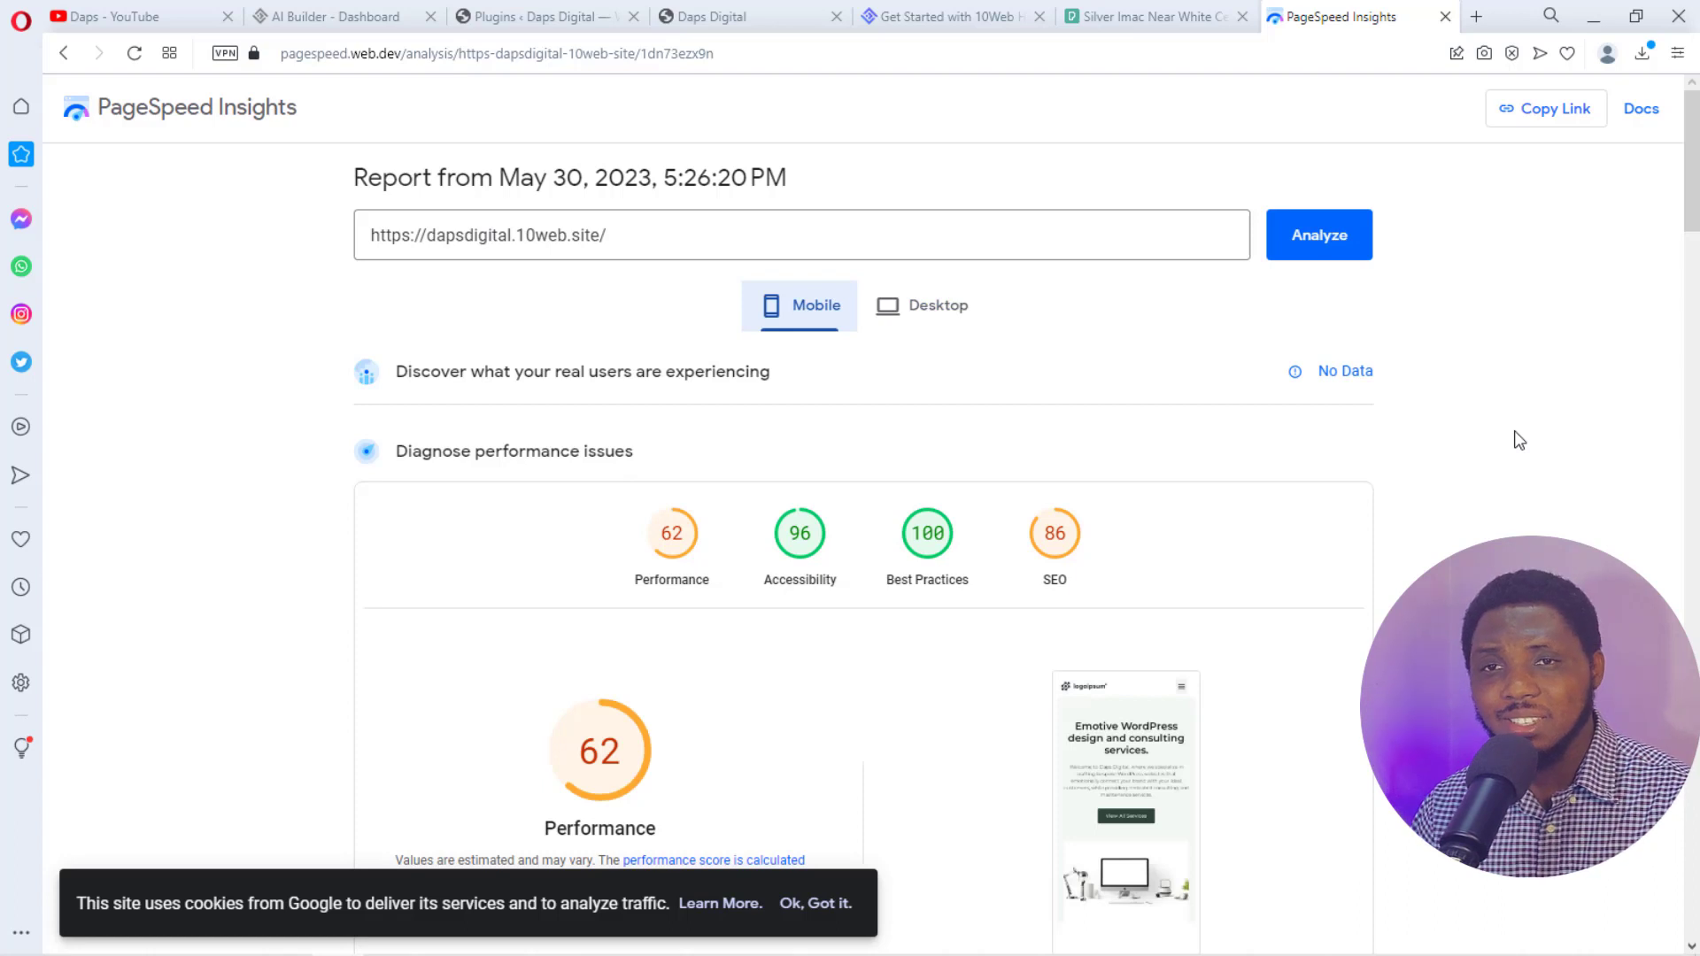